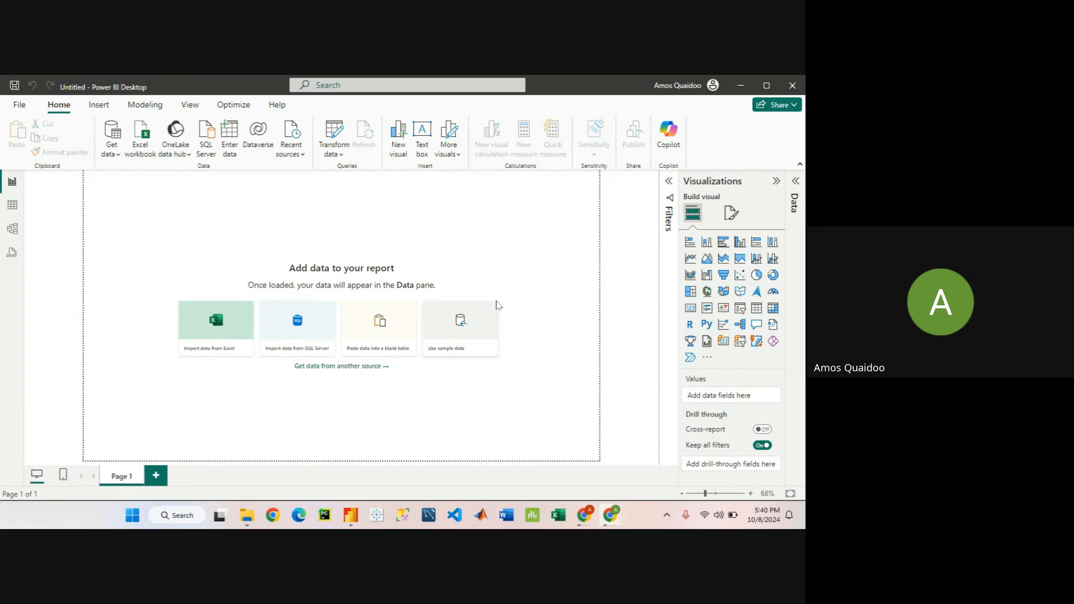
pyautogui.click(110, 155)
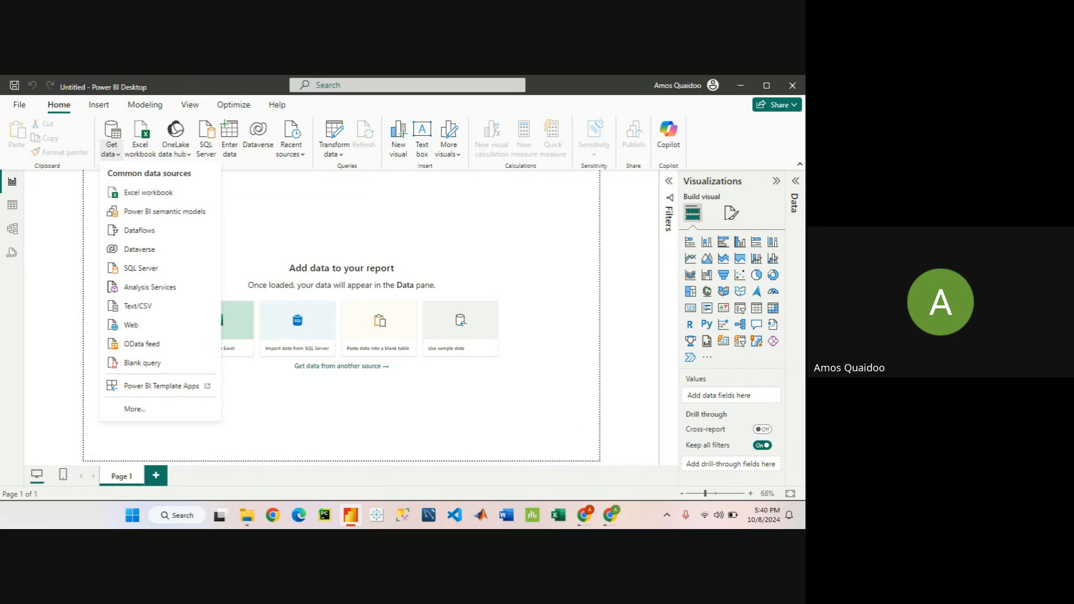
pyautogui.click(612, 515)
pyautogui.click(511, 255)
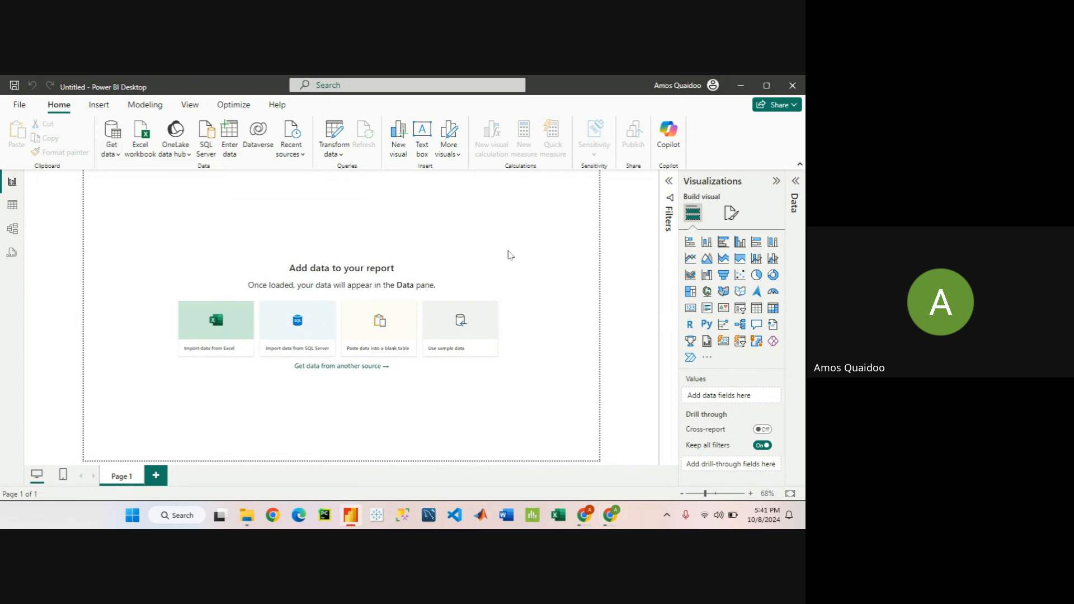
# - Load the financials table from the built-in Financial Sample workbook into the report
pyautogui.click(449, 354)
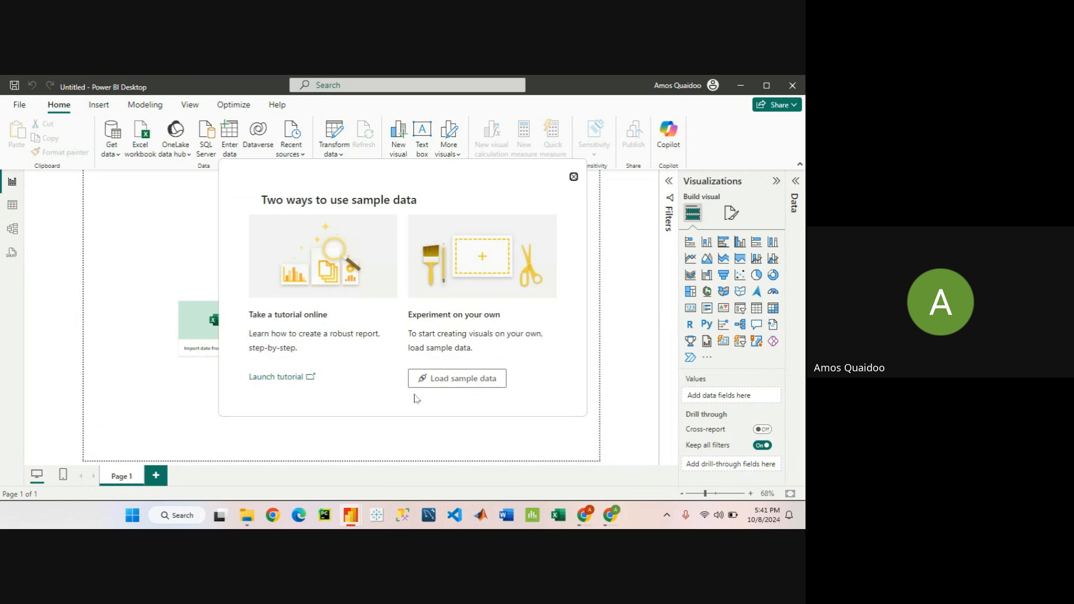
pyautogui.click(446, 378)
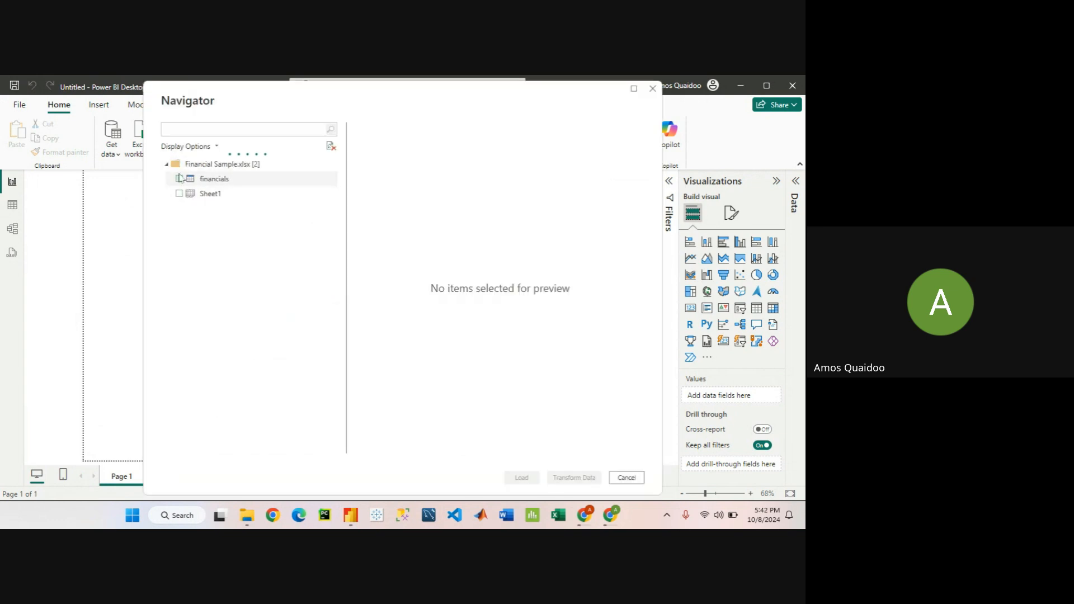
pyautogui.click(179, 179)
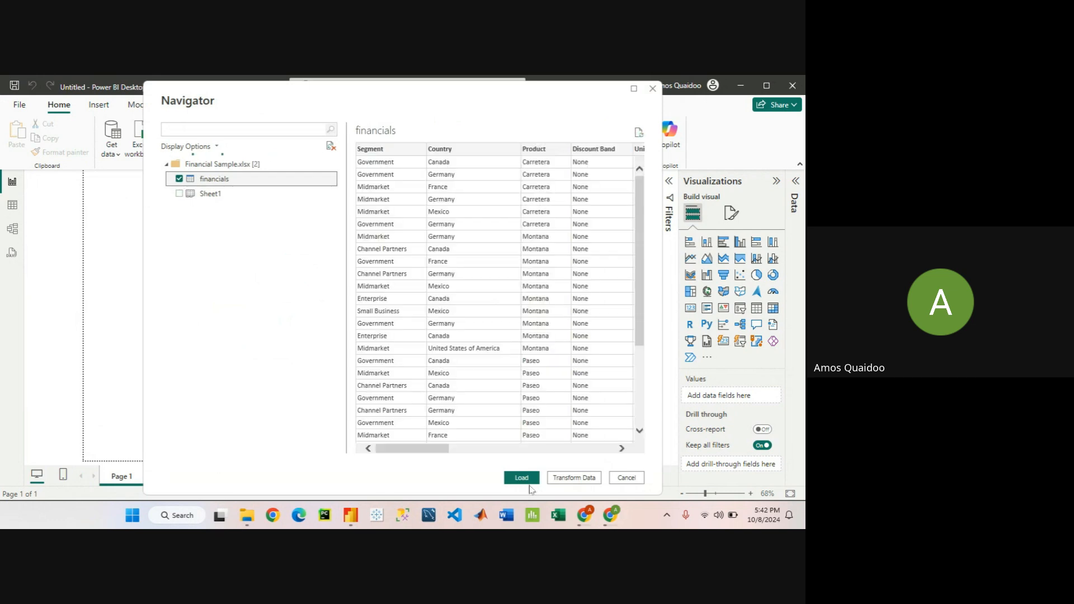
pyautogui.click(522, 478)
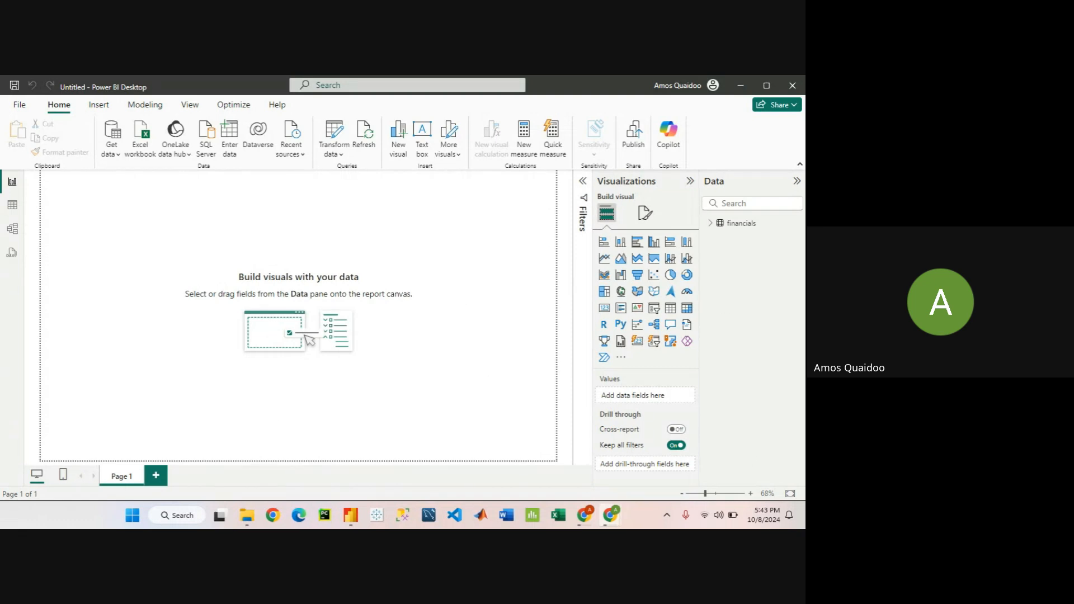
# - Open the financials table in Table view, select its Country column and review the column's values and the remaining columns
pyautogui.click(709, 222)
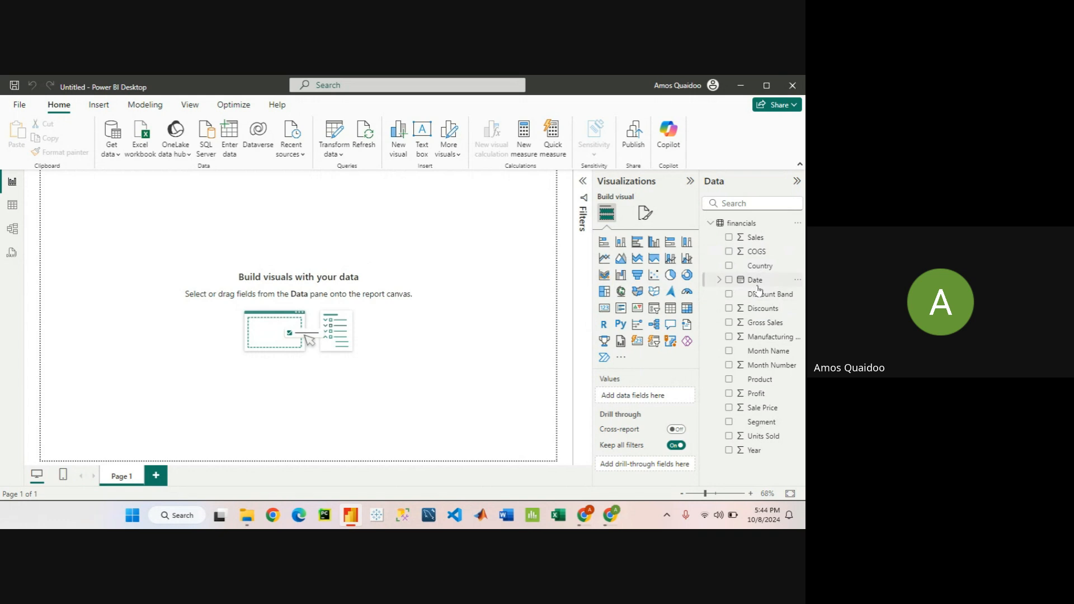
pyautogui.click(11, 211)
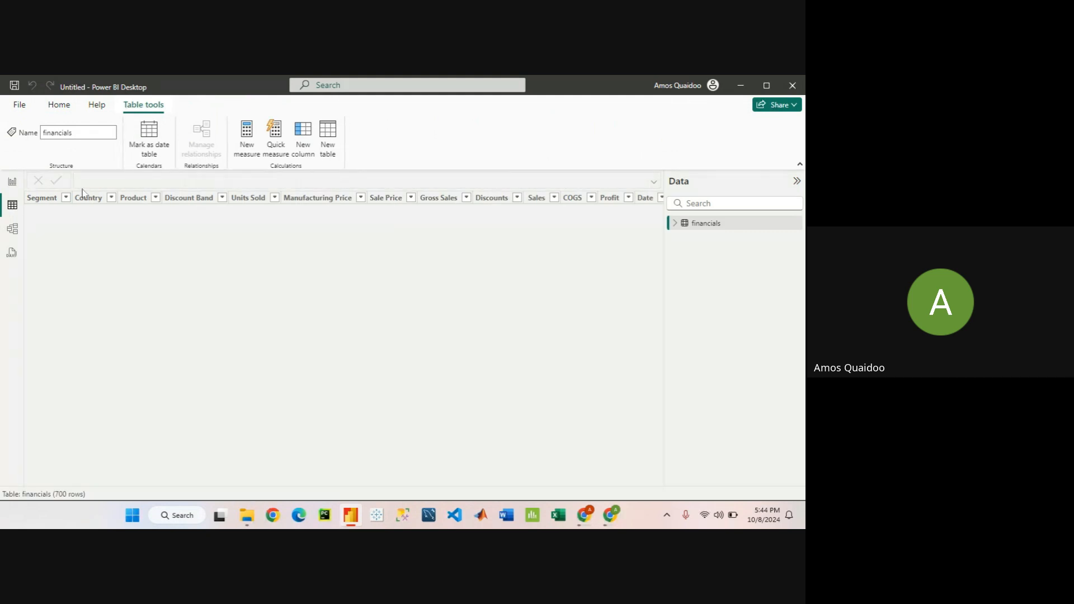
pyautogui.click(107, 200)
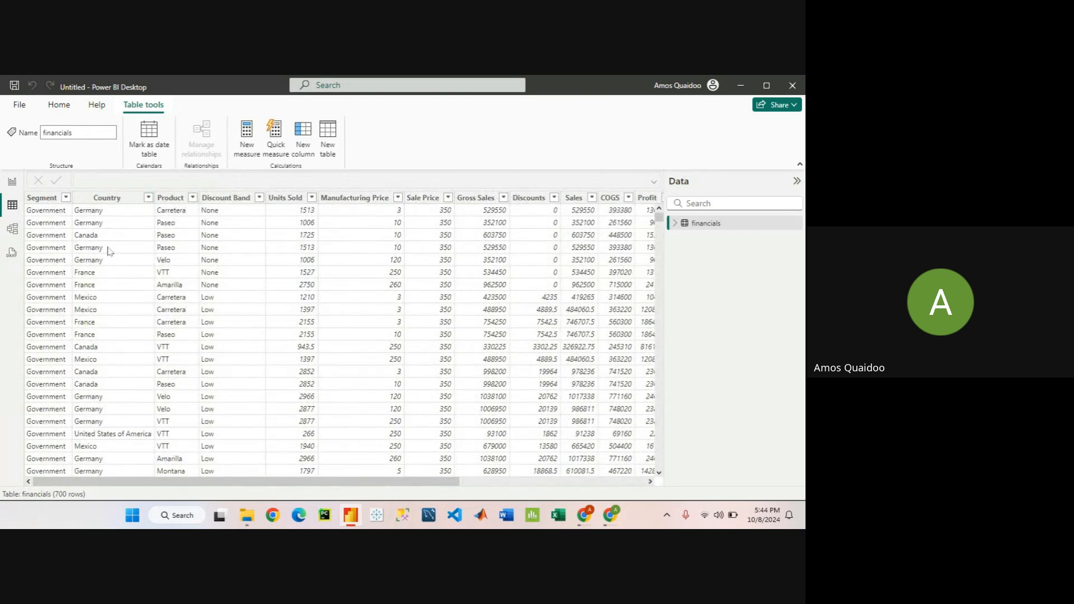
pyautogui.scroll(-6, 112, 240)
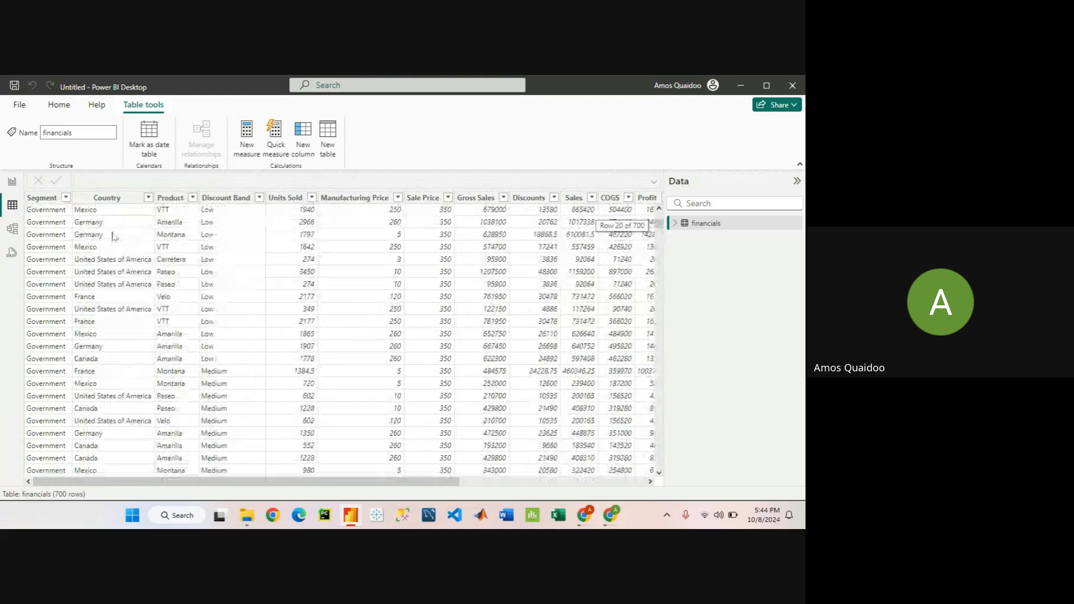
pyautogui.scroll(6, 114, 237)
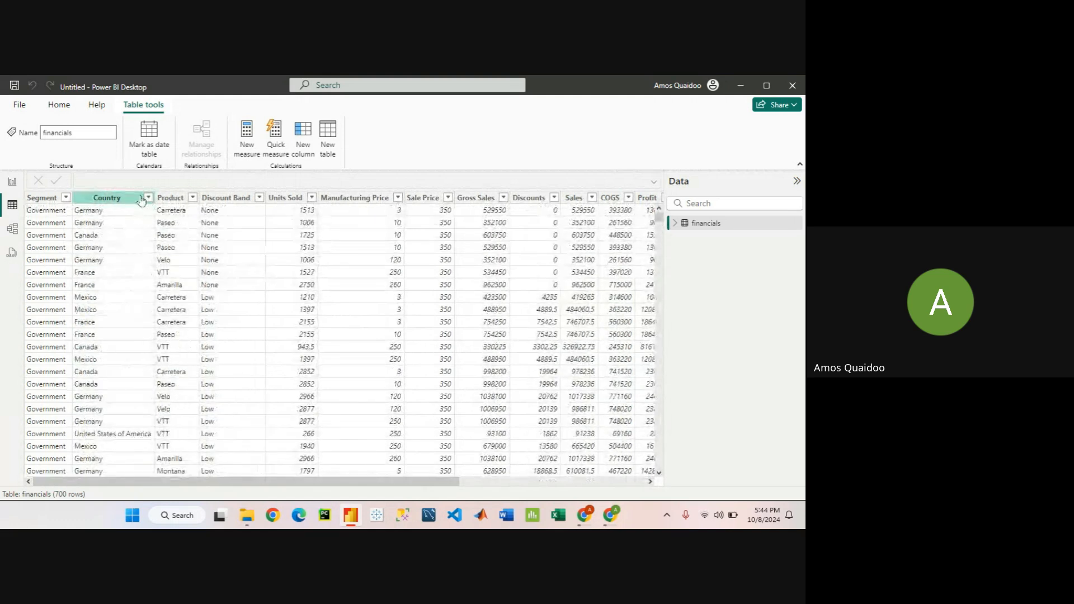
pyautogui.click(148, 198)
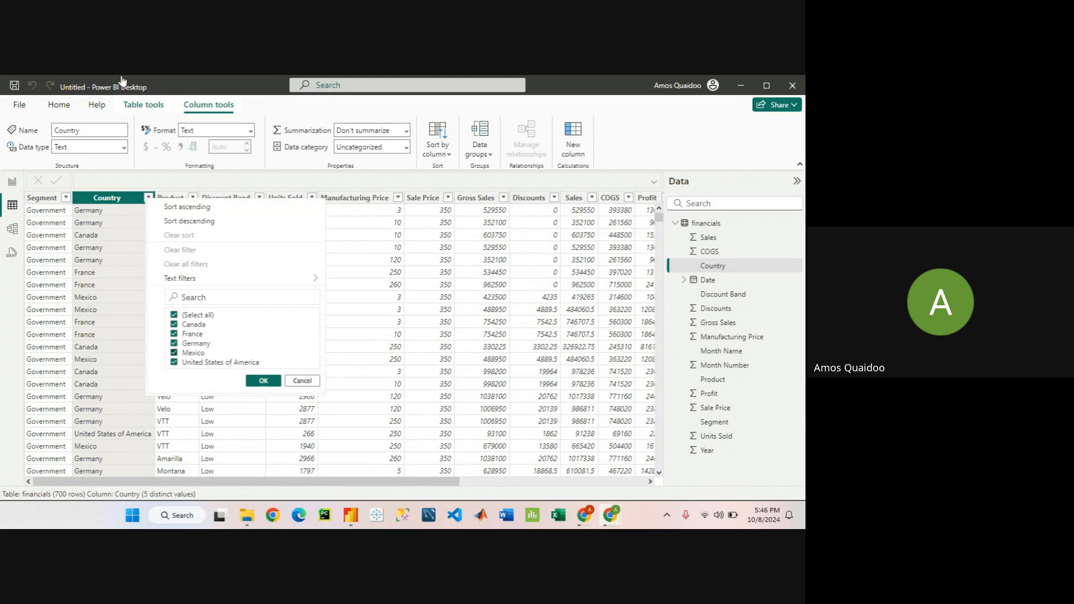
pyautogui.click(114, 211)
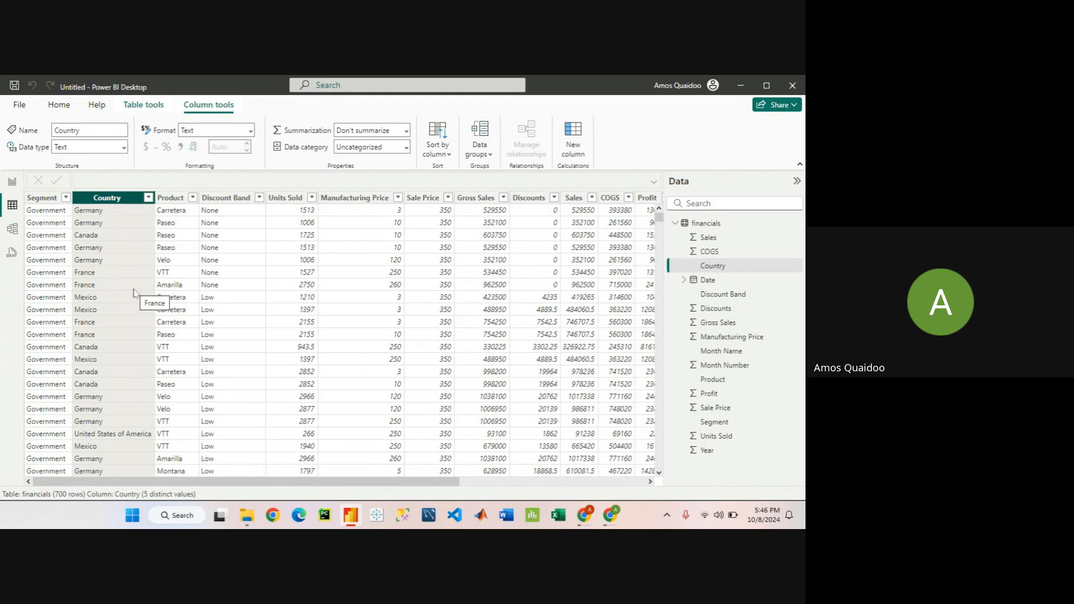
pyautogui.moveTo(137, 482); pyautogui.dragTo(457, 528)
pyautogui.moveTo(321, 529); pyautogui.dragTo(84, 528)
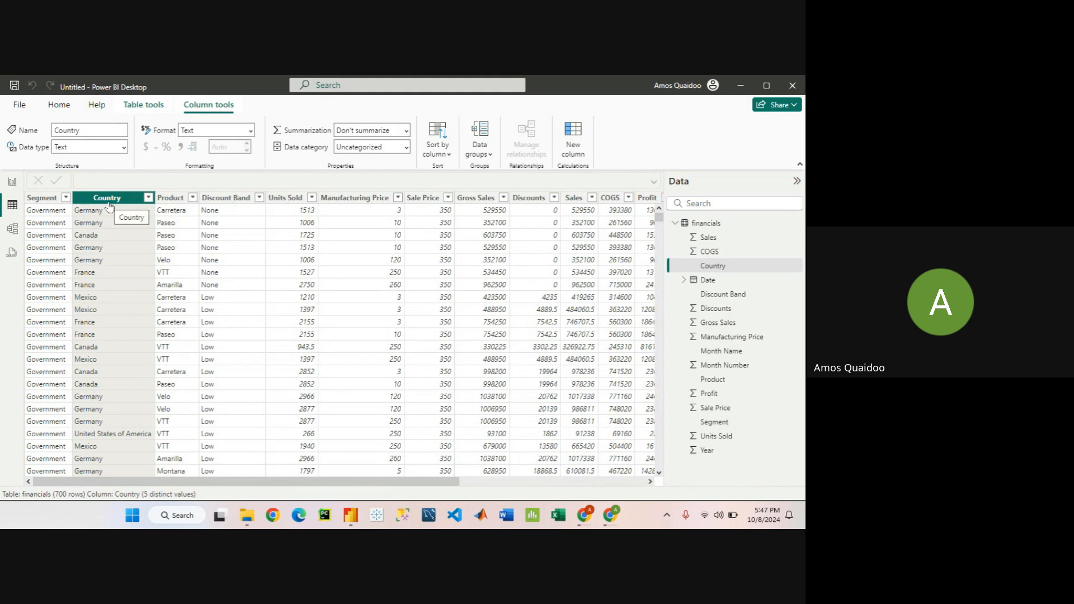
# - Start a new data group on the Country column and name it Continent
pyautogui.click(488, 150)
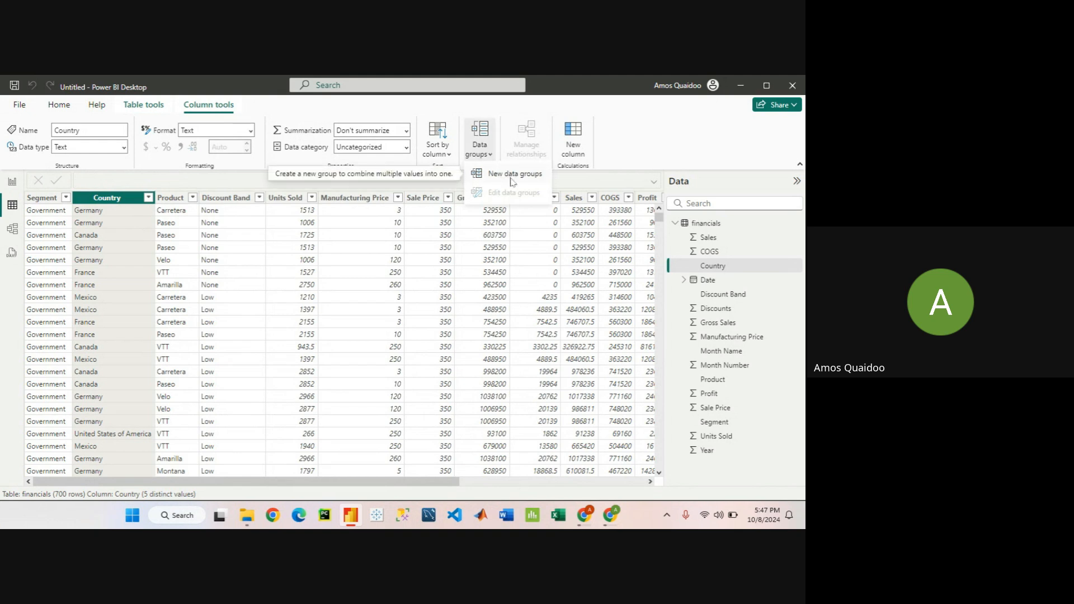
pyautogui.click(515, 175)
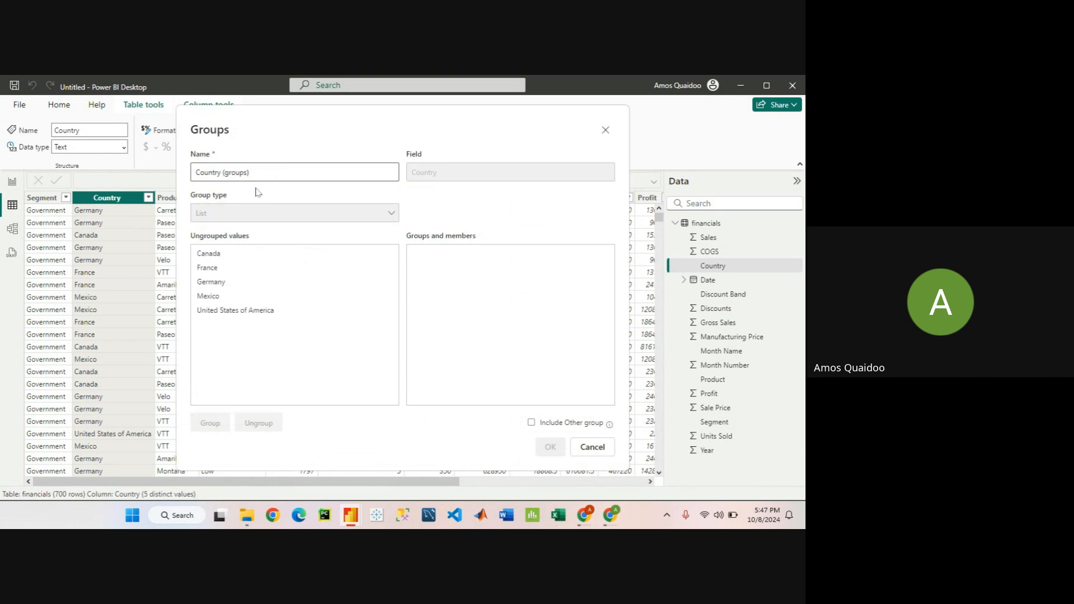
pyautogui.moveTo(262, 169); pyautogui.dragTo(172, 185)
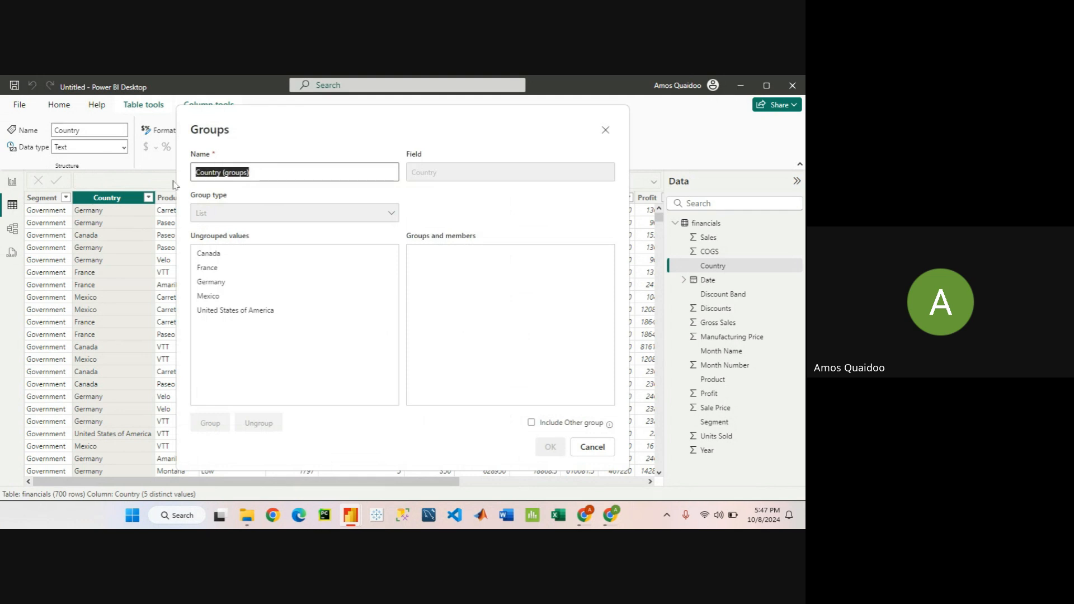
pyautogui.tripleClick(269, 173)
pyautogui.press('BackSpace')
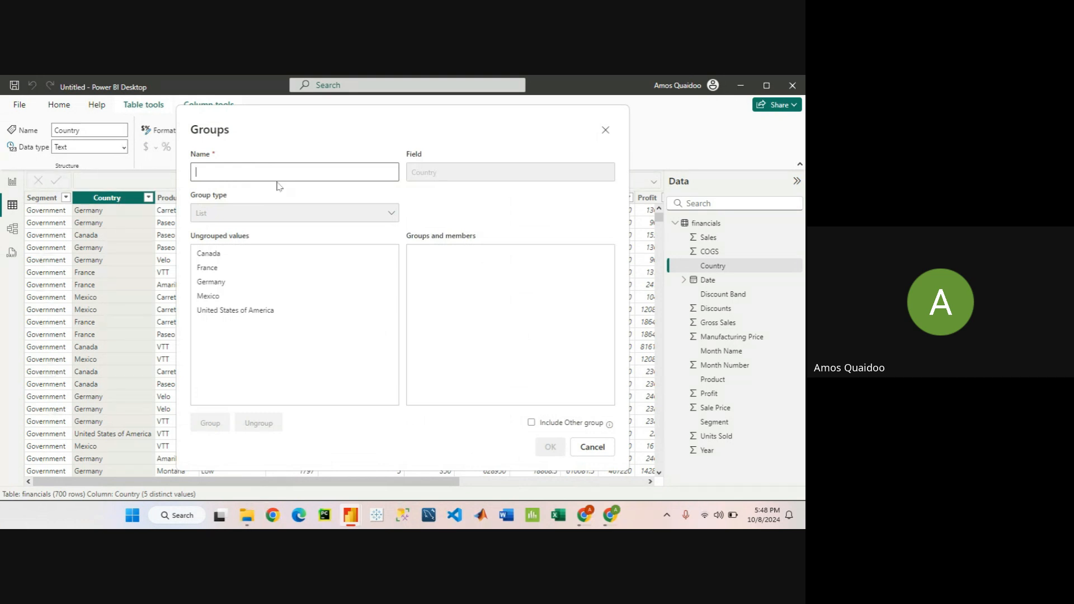
pyautogui.write('Continent')
pyautogui.click(392, 217)
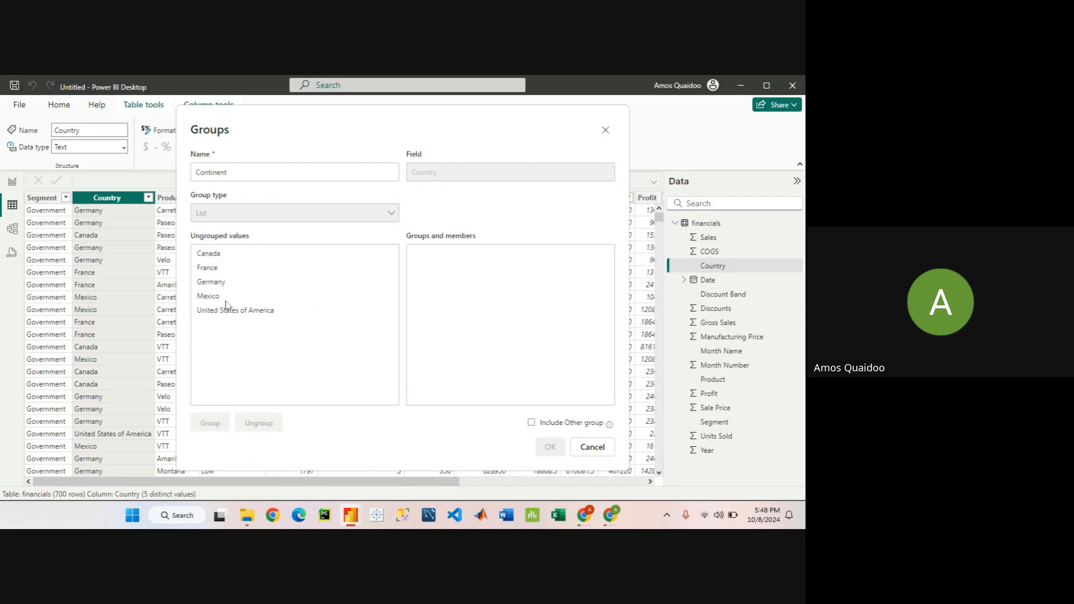
# - Group France and Germany together and rename that group EU
pyautogui.click(228, 270)
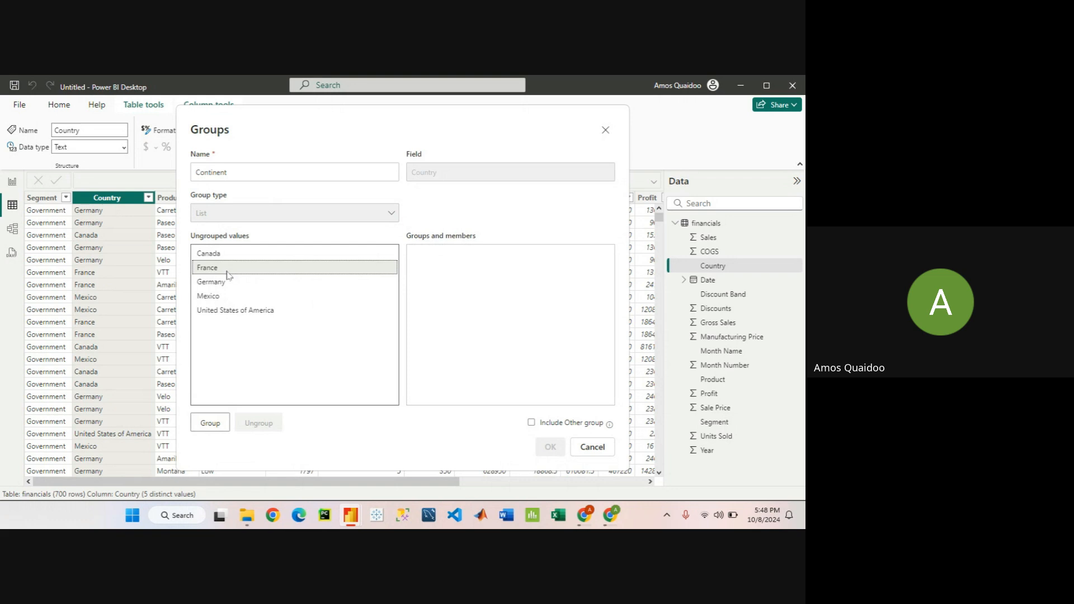
pyautogui.keyDown('ctrl'); pyautogui.click(234, 284); pyautogui.keyUp('ctrl')
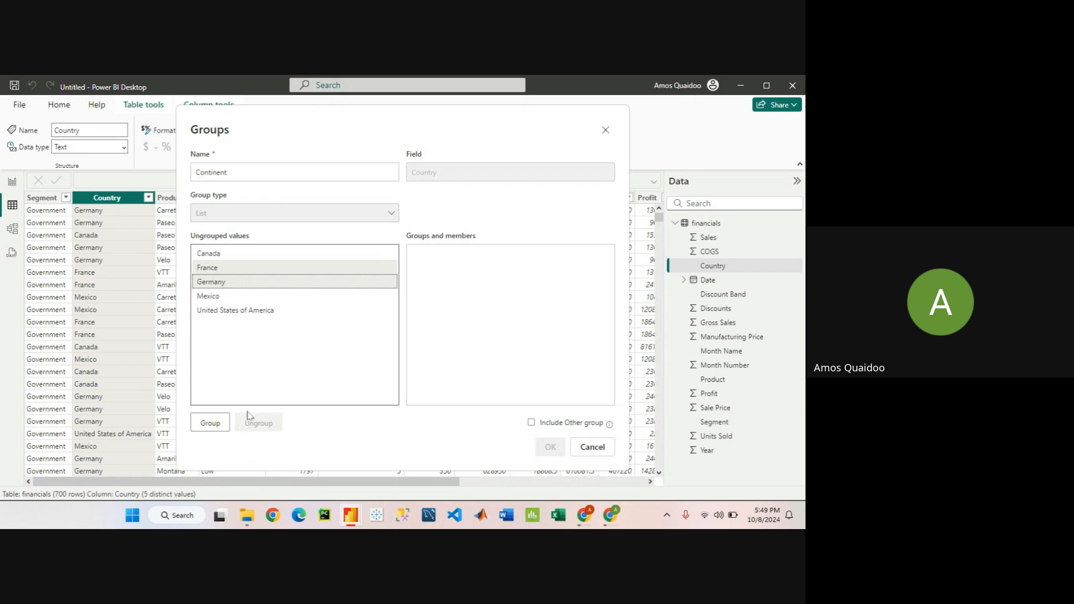
pyautogui.click(211, 424)
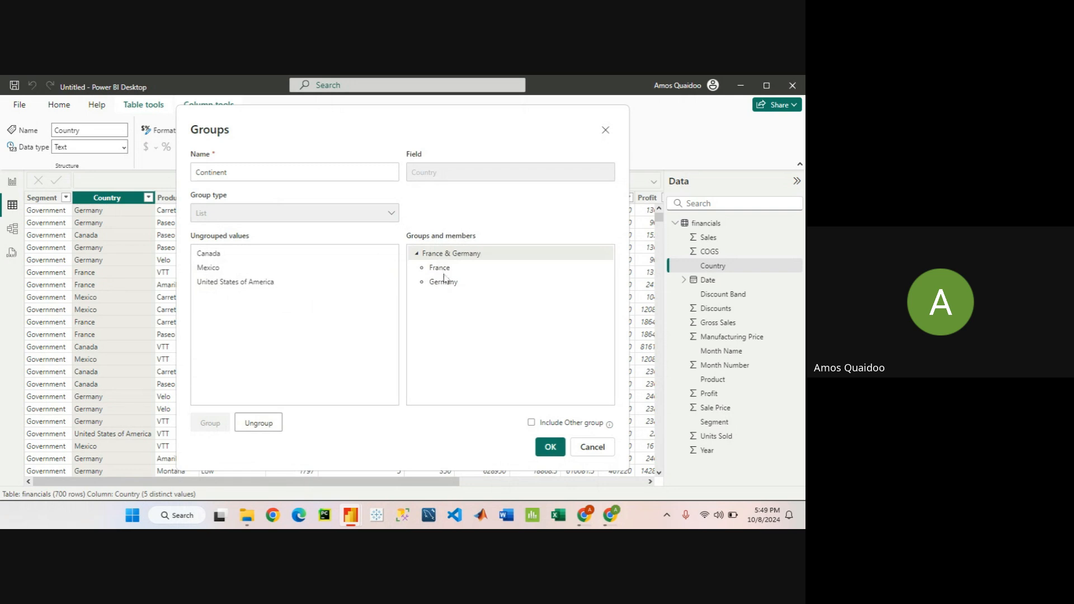
pyautogui.doubleClick(469, 255)
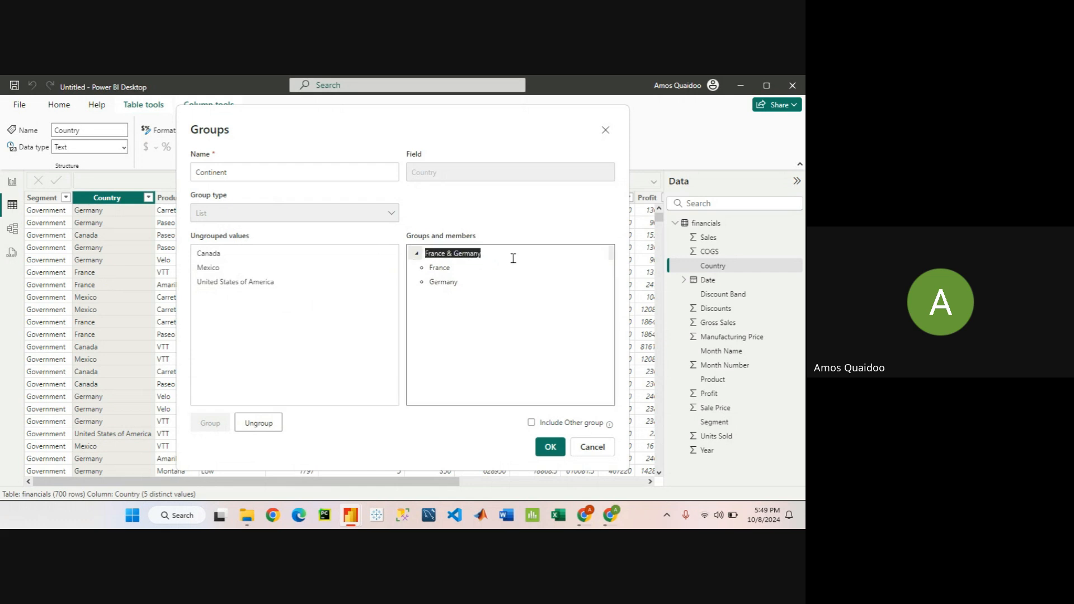
pyautogui.press('BackSpace')
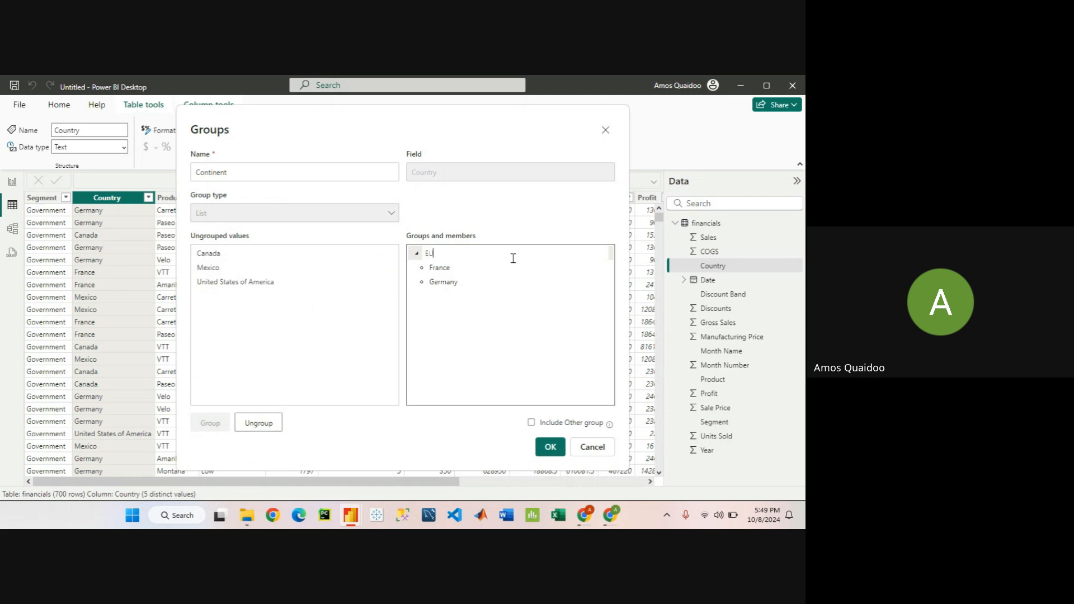
pyautogui.press('Return')
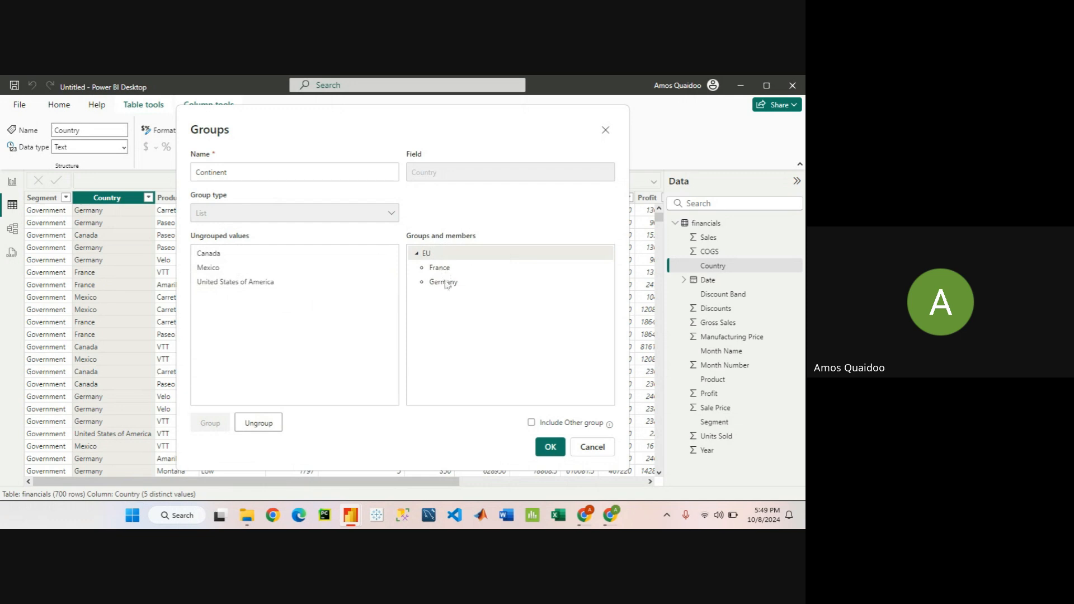
pyautogui.click(418, 254)
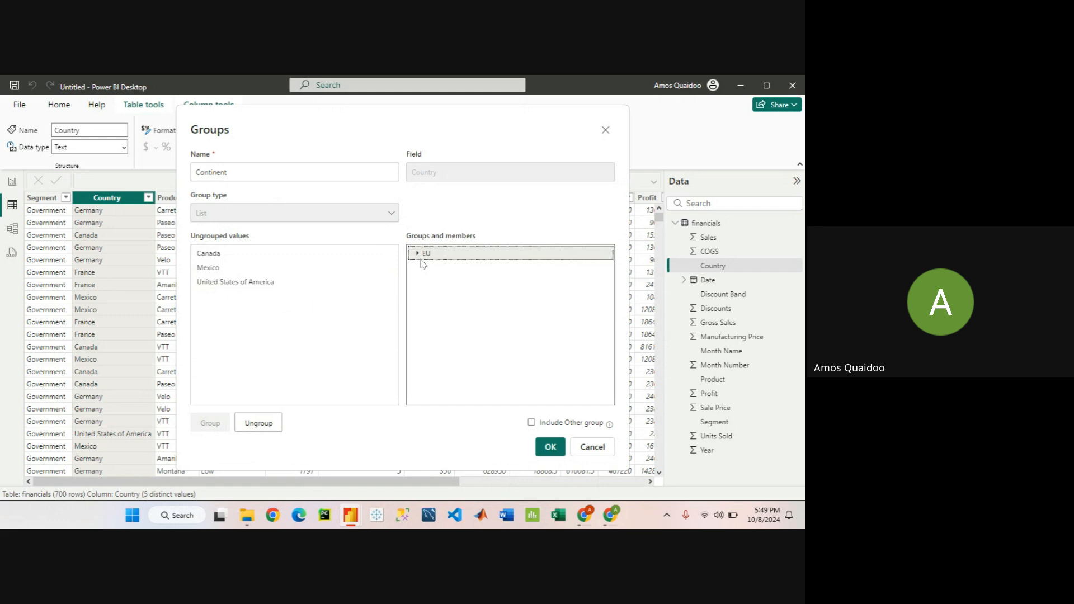
pyautogui.click(418, 254)
# - Group Canada, Mexico and United States of America as North America, and apply the Continent grouping to the table
pyautogui.click(330, 329)
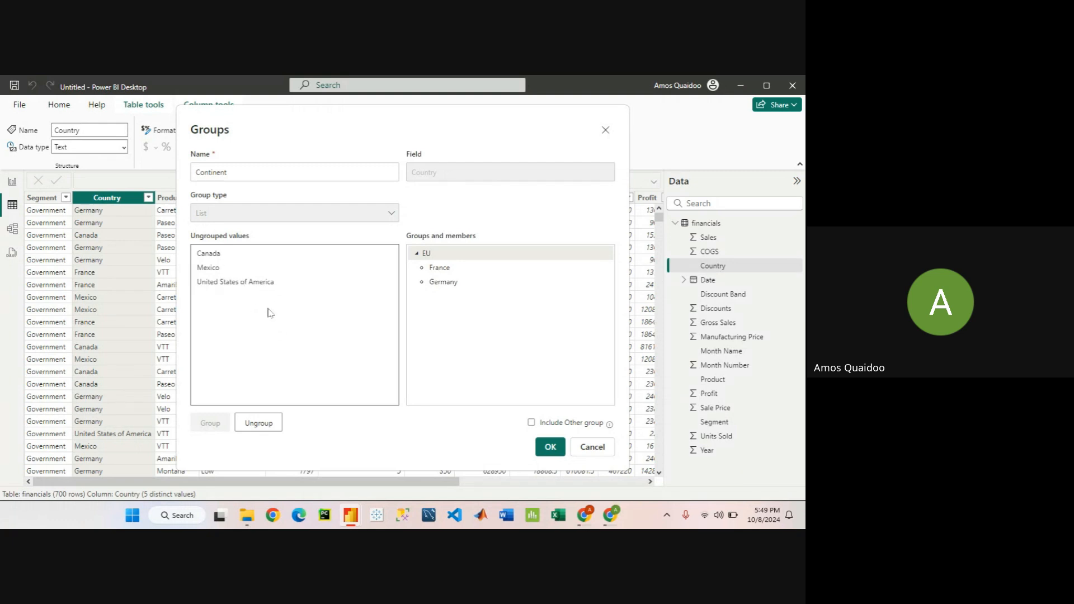
pyautogui.click(251, 259)
pyautogui.keyDown('ctrl'); pyautogui.click(232, 268); pyautogui.keyUp('ctrl')
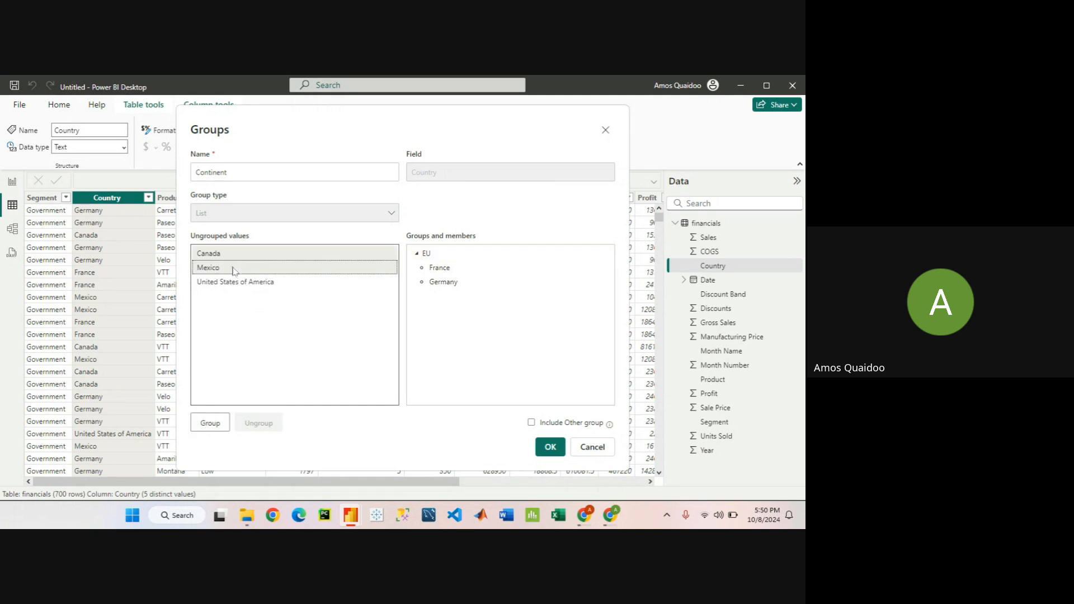
pyautogui.keyDown('ctrl'); pyautogui.click(241, 282); pyautogui.keyUp('ctrl')
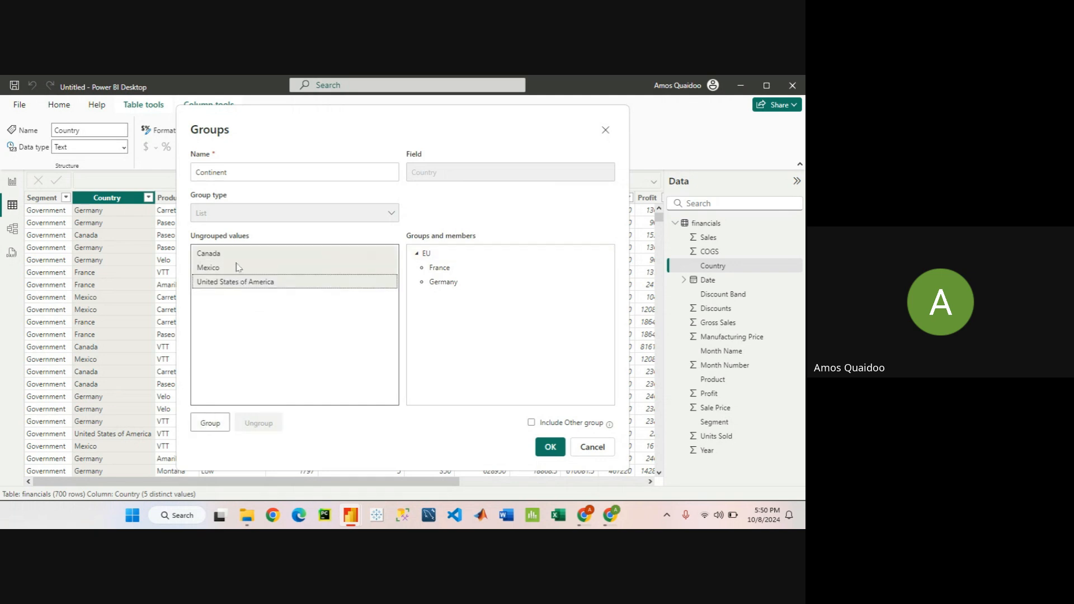
pyautogui.click(211, 424)
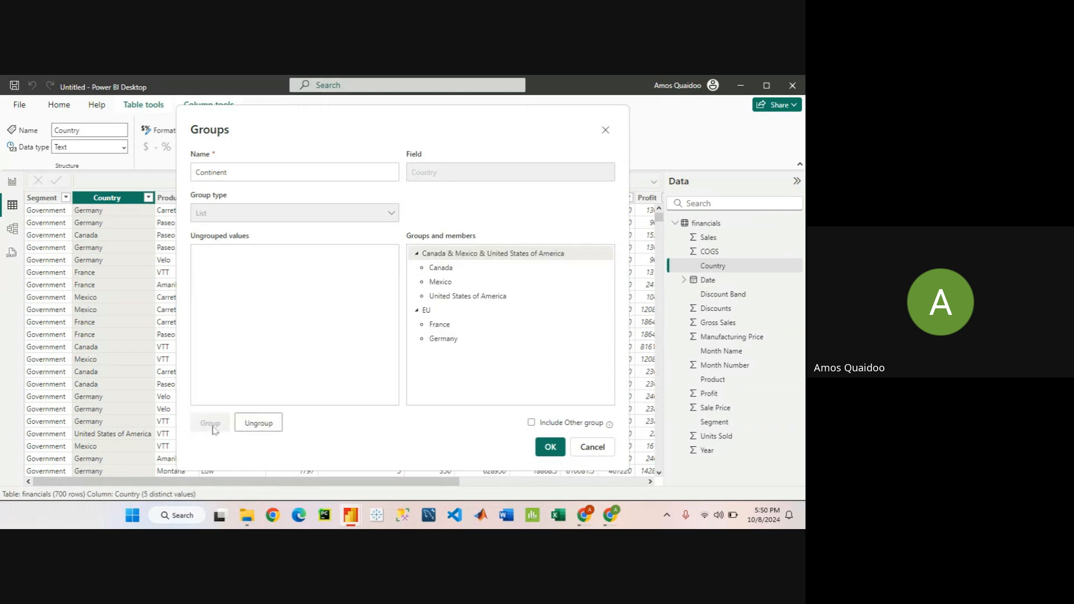
pyautogui.doubleClick(473, 253)
pyautogui.press('BackSpace')
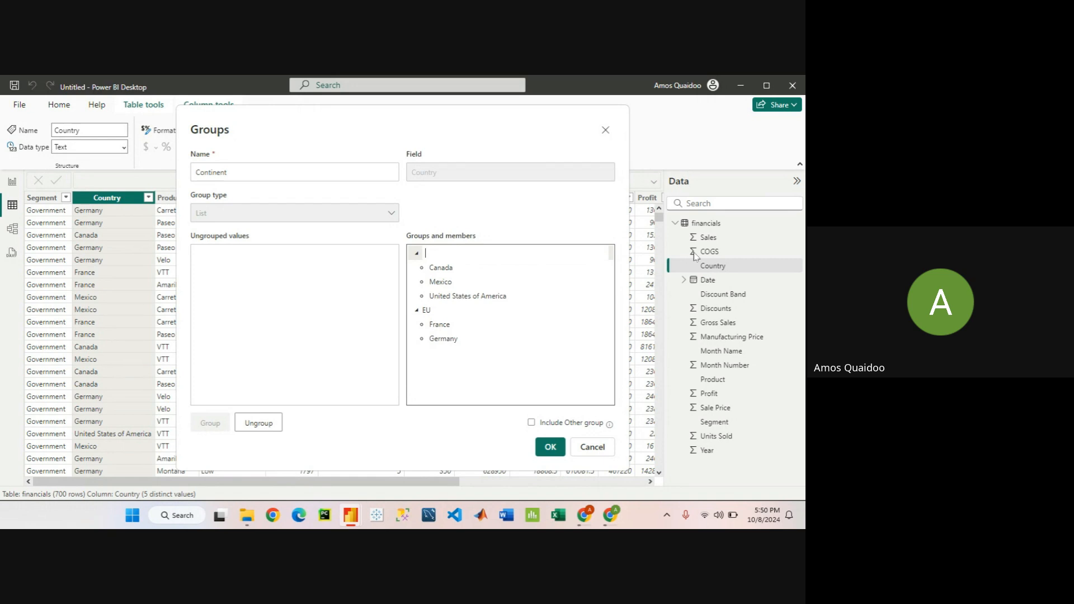
pyautogui.write('North America')
pyautogui.press('Return')
pyautogui.click(418, 254)
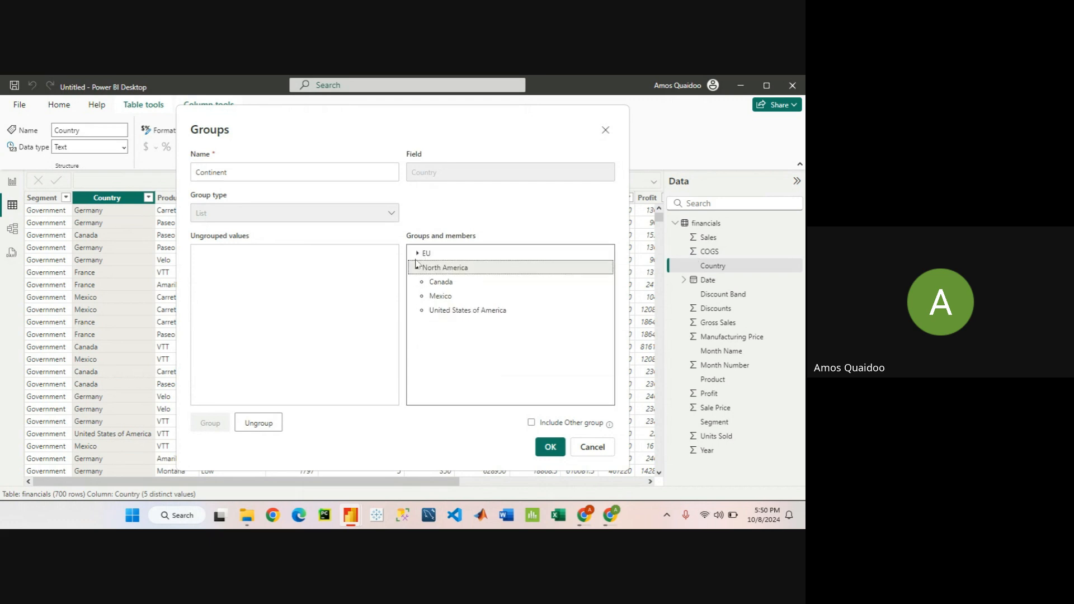
pyautogui.click(417, 268)
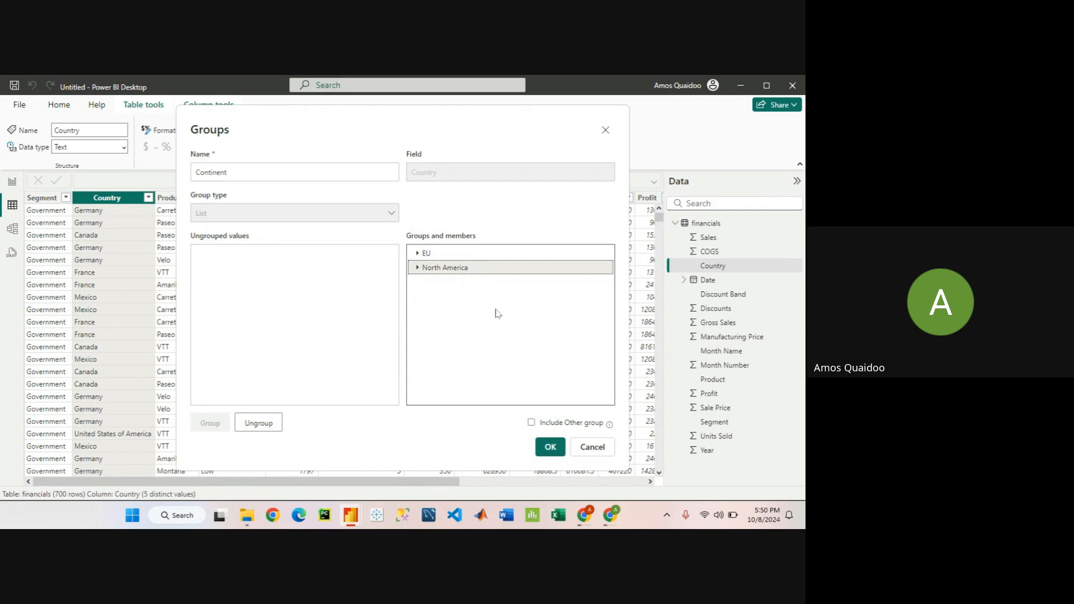
pyautogui.click(552, 449)
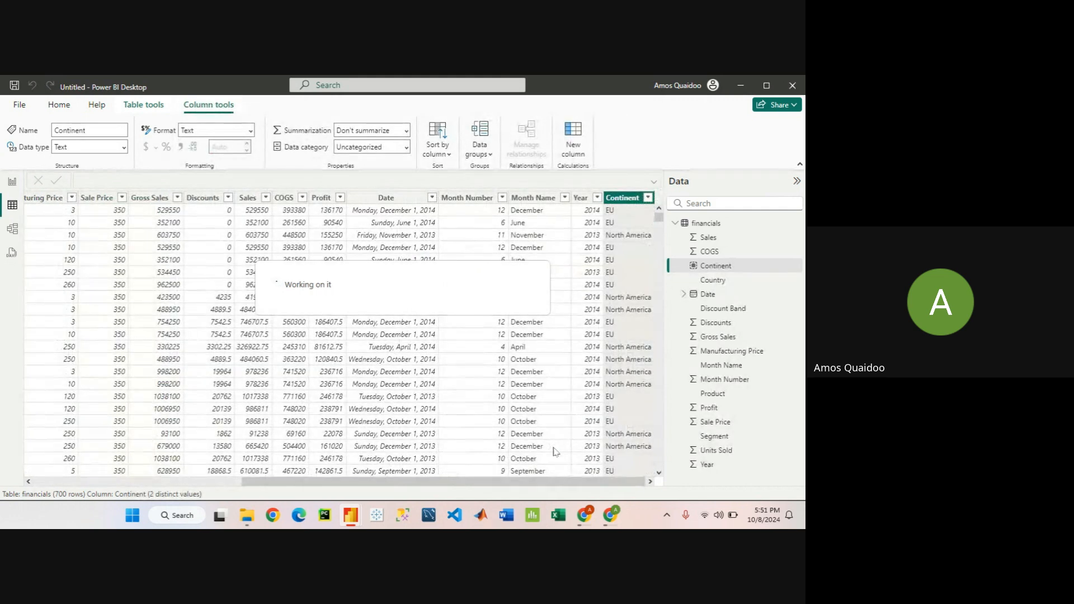
pyautogui.moveTo(609, 513)
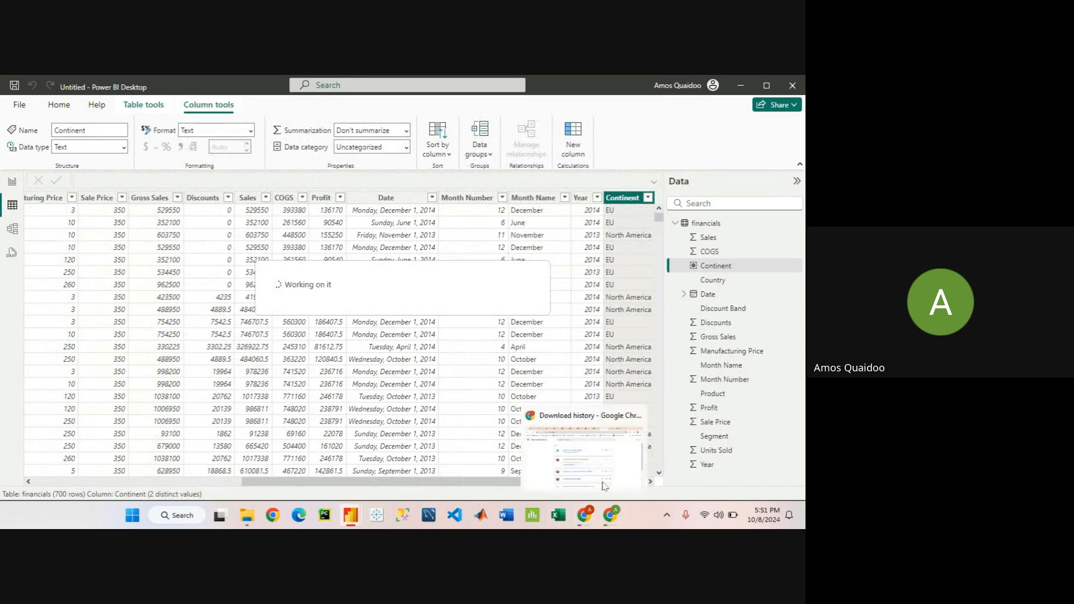
pyautogui.click(606, 485)
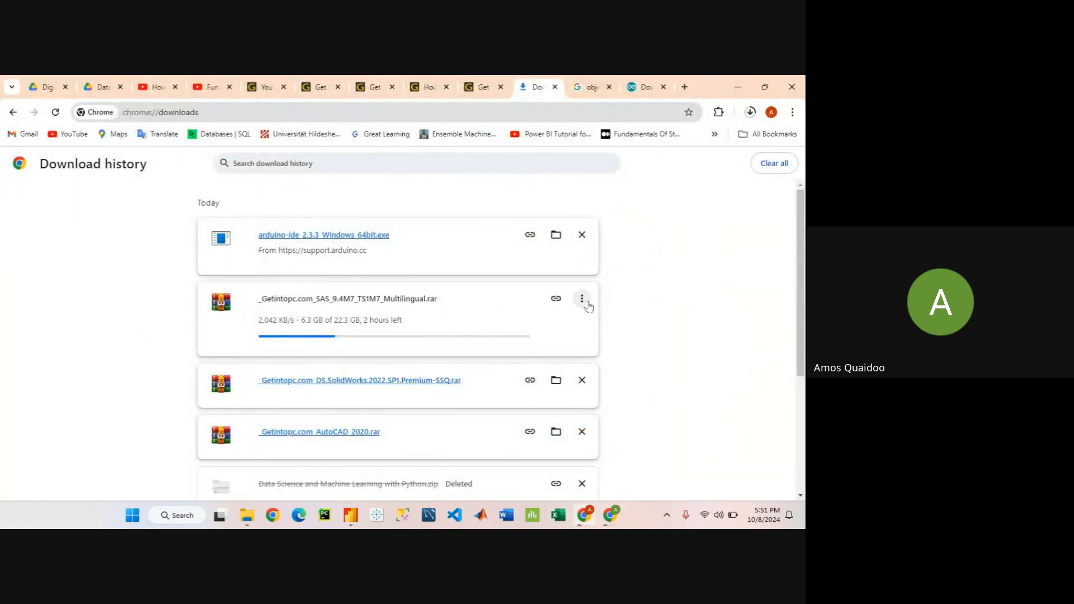
pyautogui.click(737, 86)
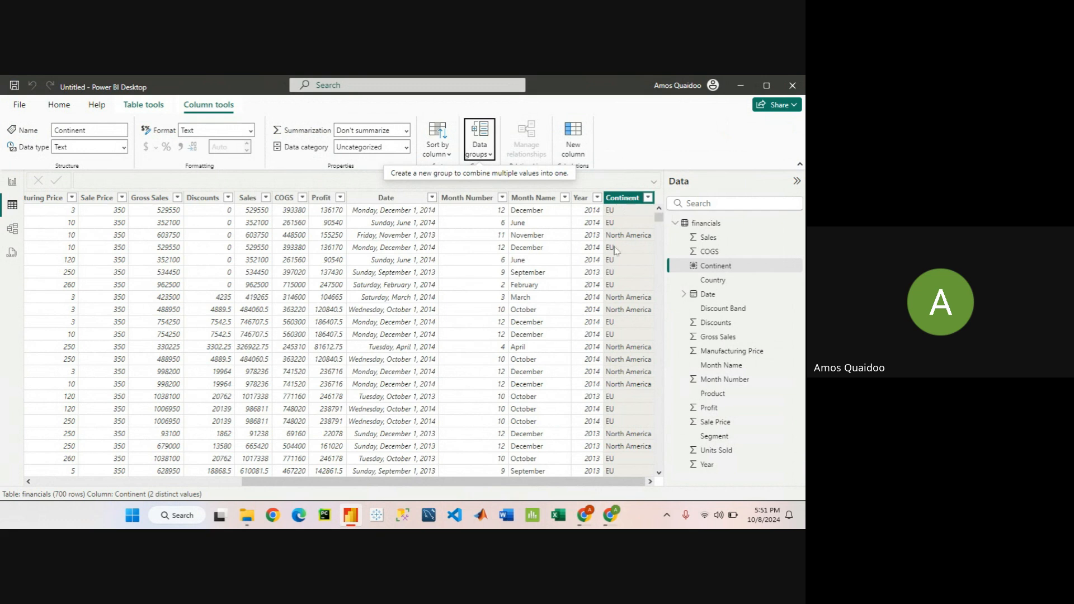
# - Check which values the Continent column offers in its filter list, leaving the filter unchanged
pyautogui.click(647, 198)
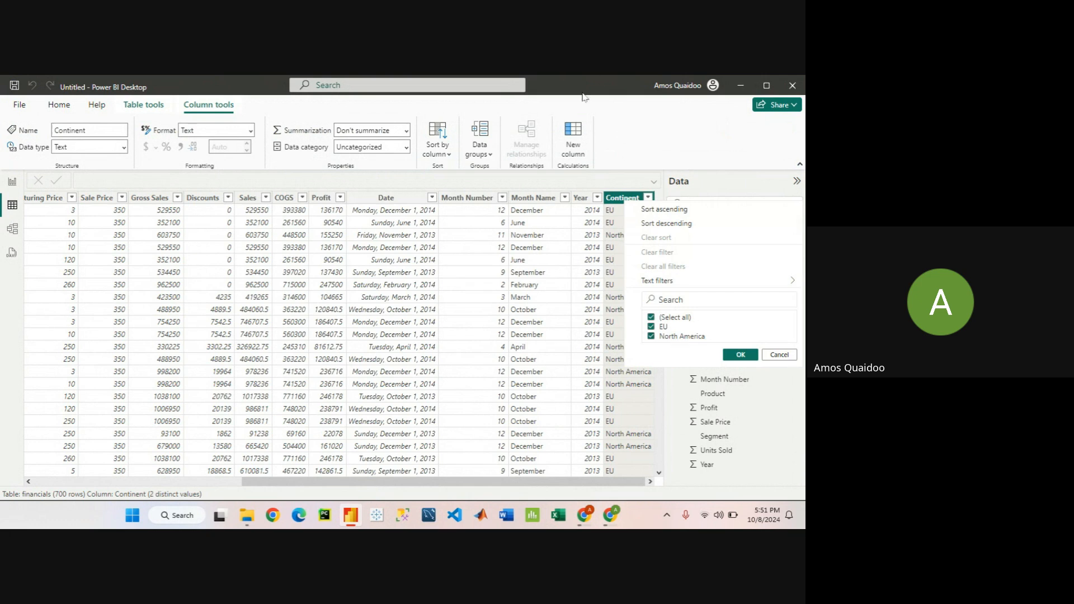
pyautogui.click(619, 141)
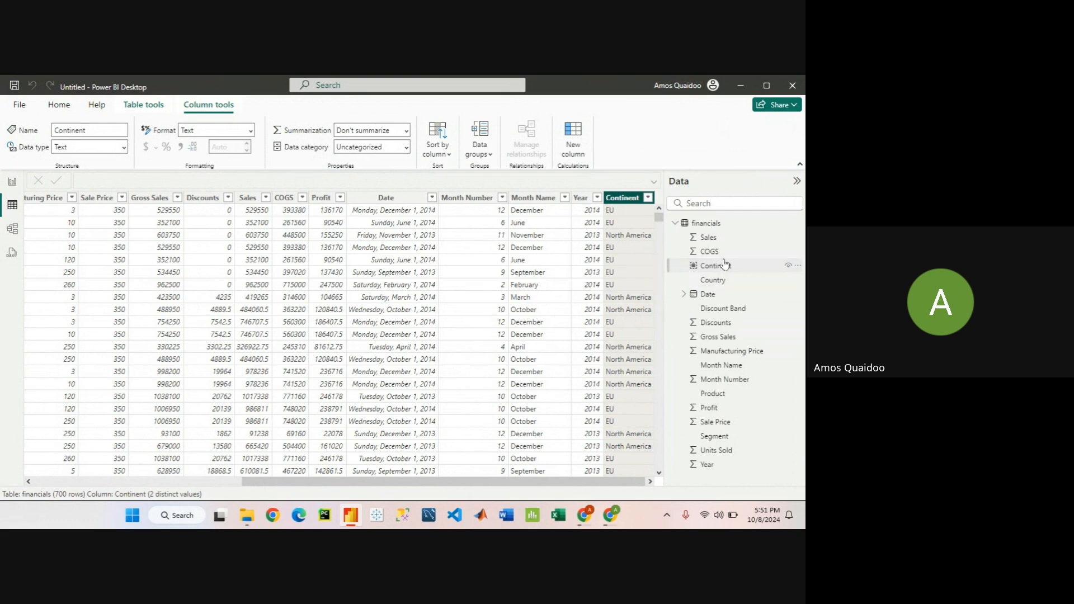
# - Switch to Report view, add a stacked column chart to the page, and move and enlarge it
pyautogui.click(12, 186)
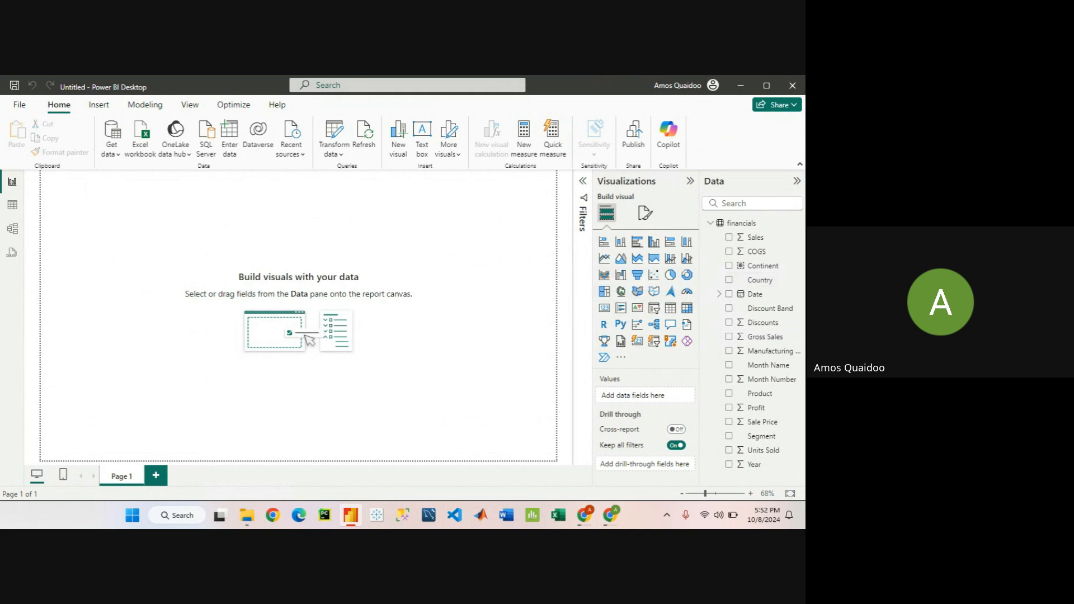
pyautogui.click(610, 516)
pyautogui.click(420, 350)
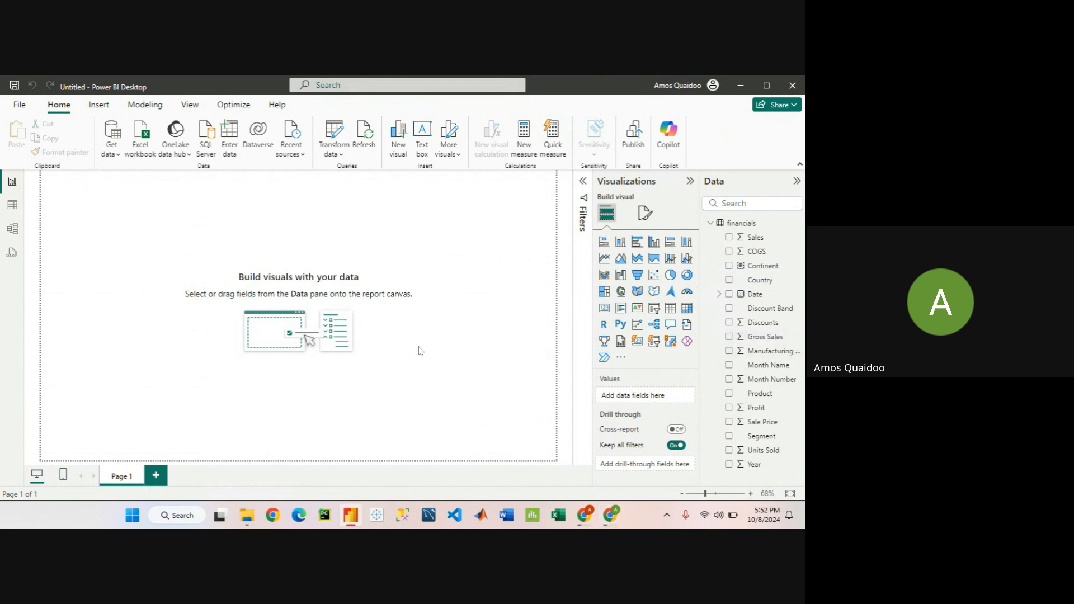
pyautogui.click(621, 243)
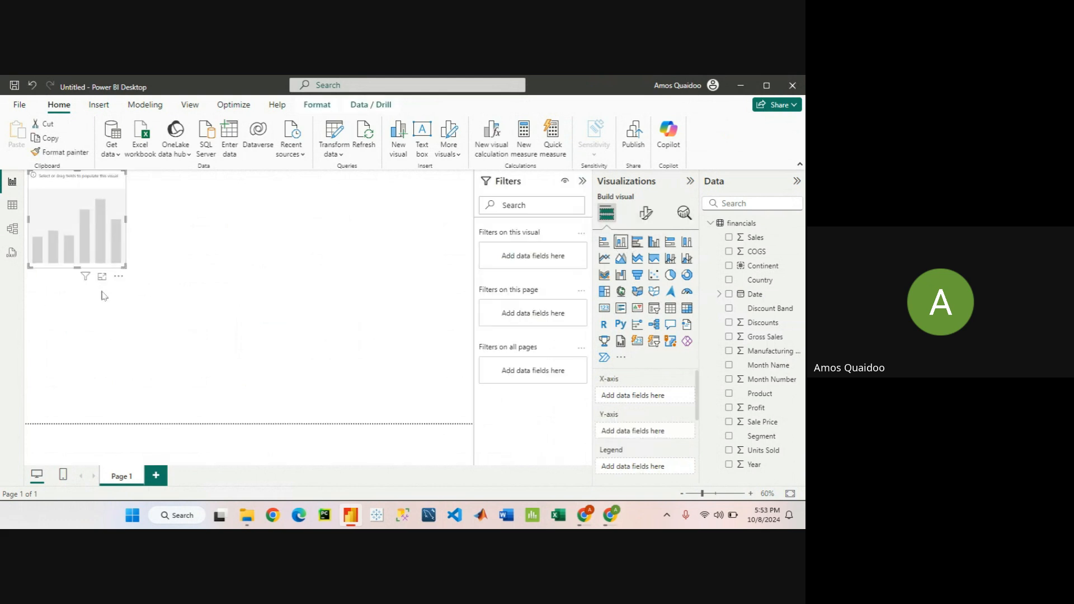
pyautogui.moveTo(115, 280); pyautogui.dragTo(262, 318)
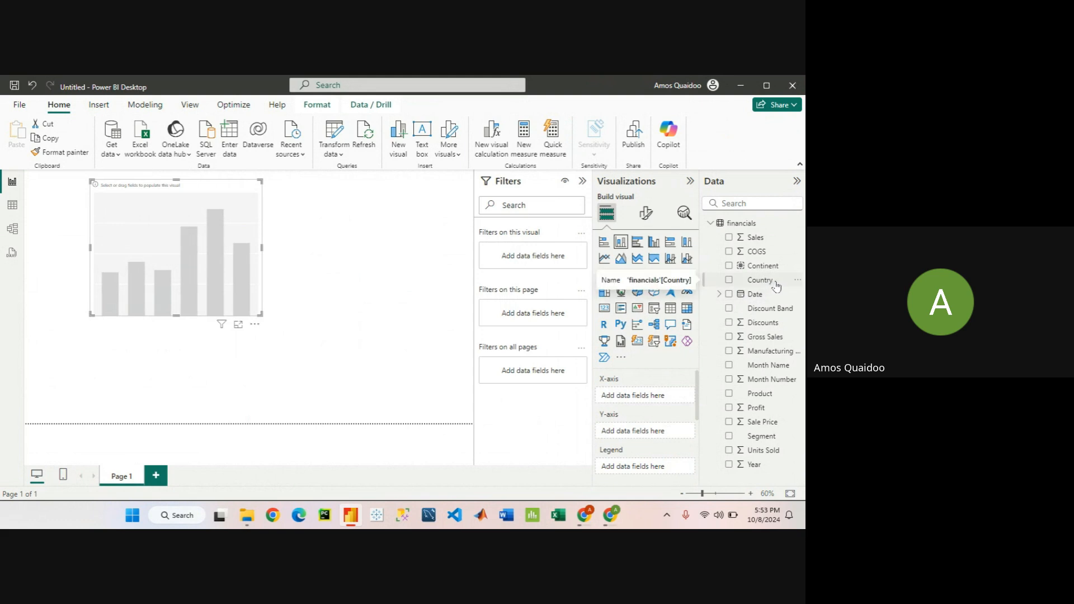
# - Plot Sale Price on the Y-axis by Country on the X-axis, and enlarge the chart further
pyautogui.moveTo(776, 287); pyautogui.dragTo(658, 397)
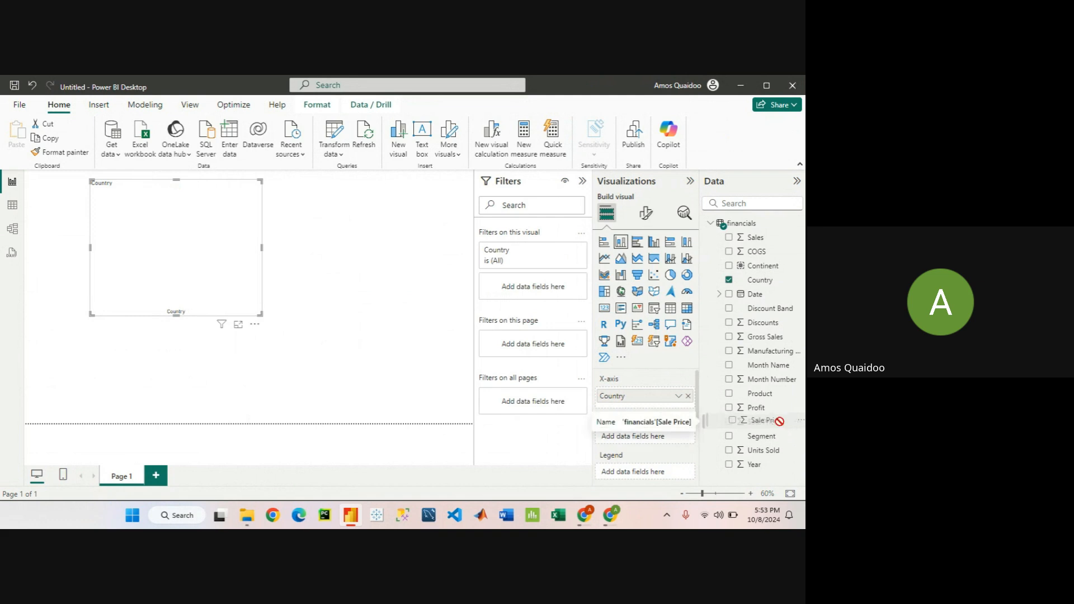
pyautogui.moveTo(774, 423); pyautogui.dragTo(662, 441)
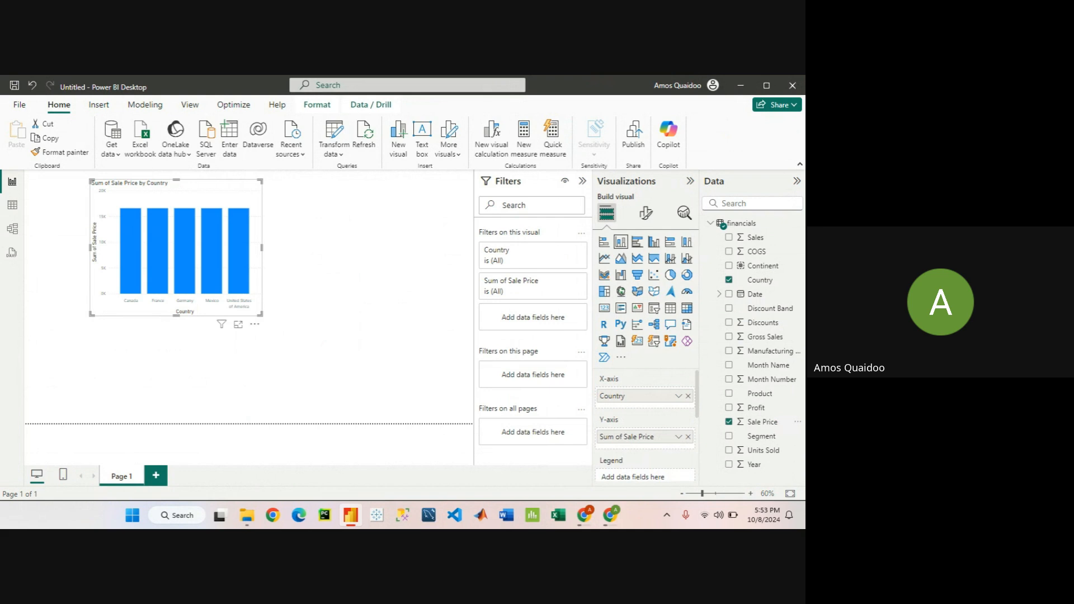
pyautogui.click(611, 515)
pyautogui.moveTo(260, 315); pyautogui.dragTo(351, 348)
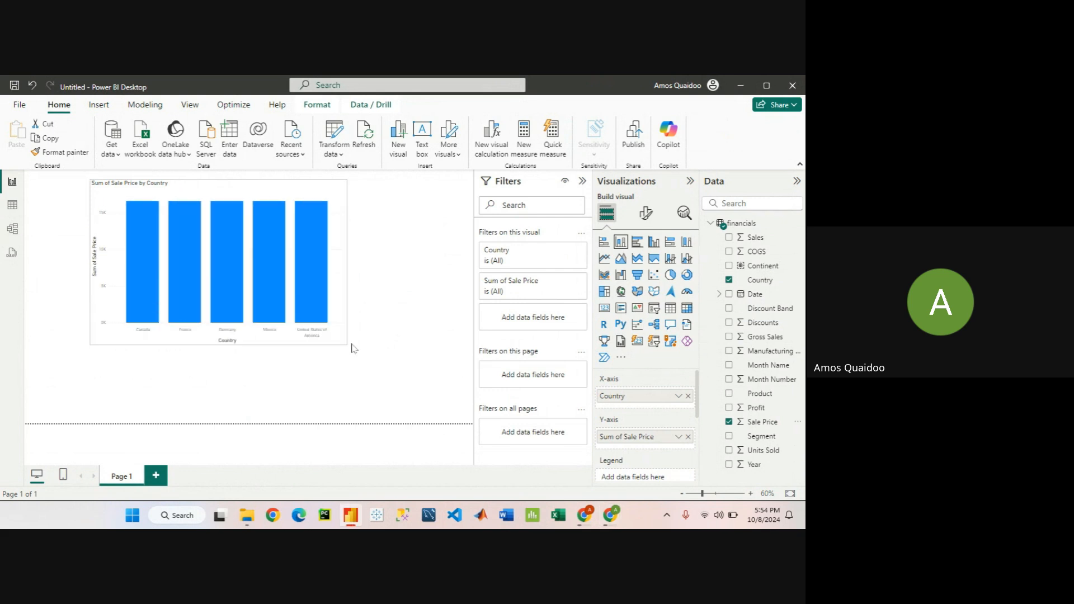
# - Sort the column chart's axis in descending order of Sum of Sale Price
pyautogui.click(321, 352)
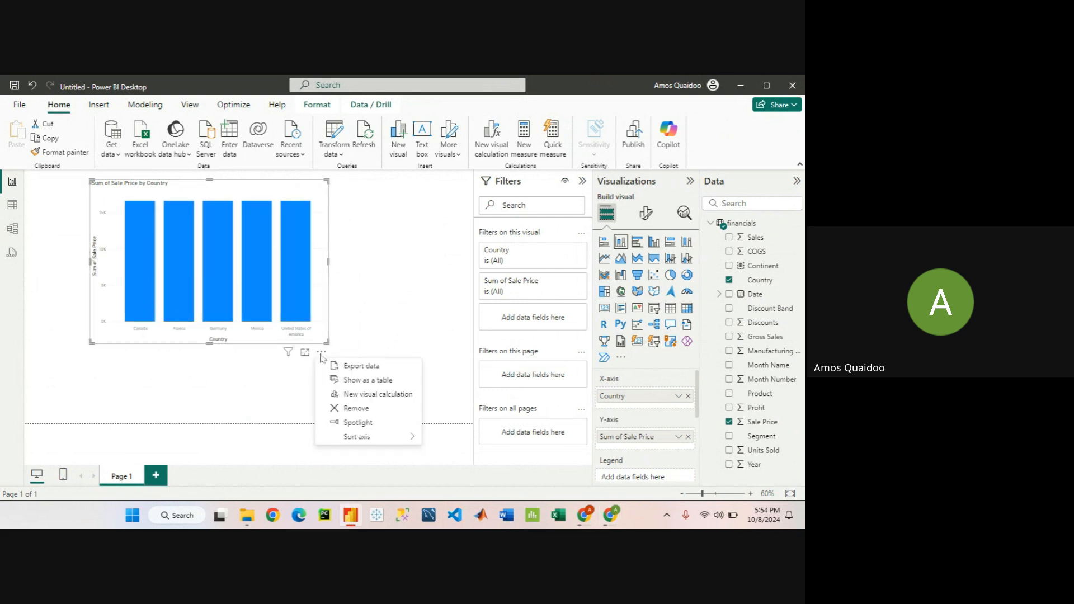
pyautogui.moveTo(362, 437)
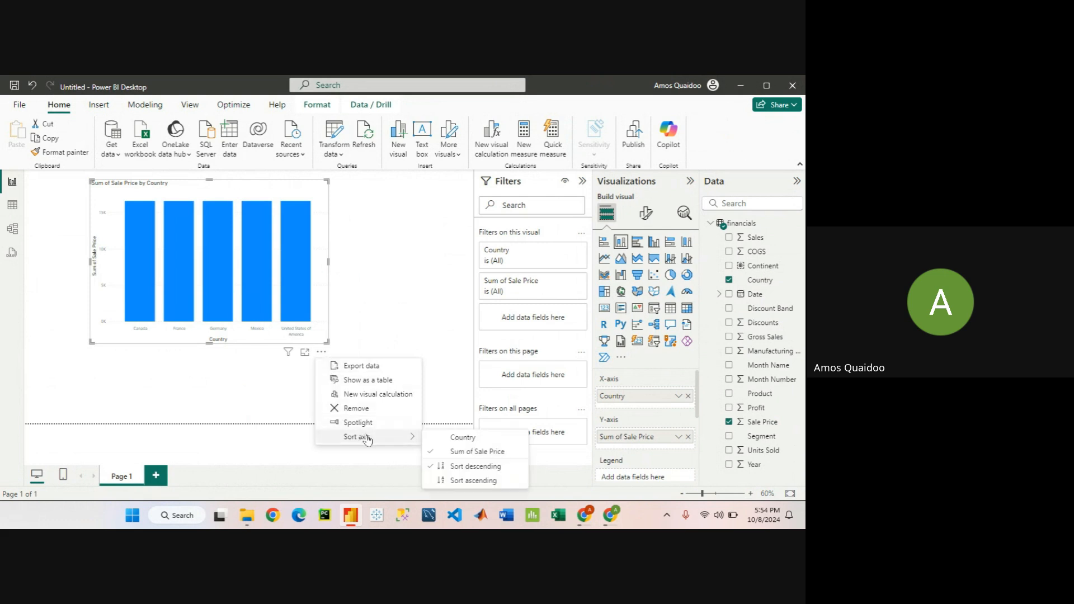
pyautogui.click(444, 469)
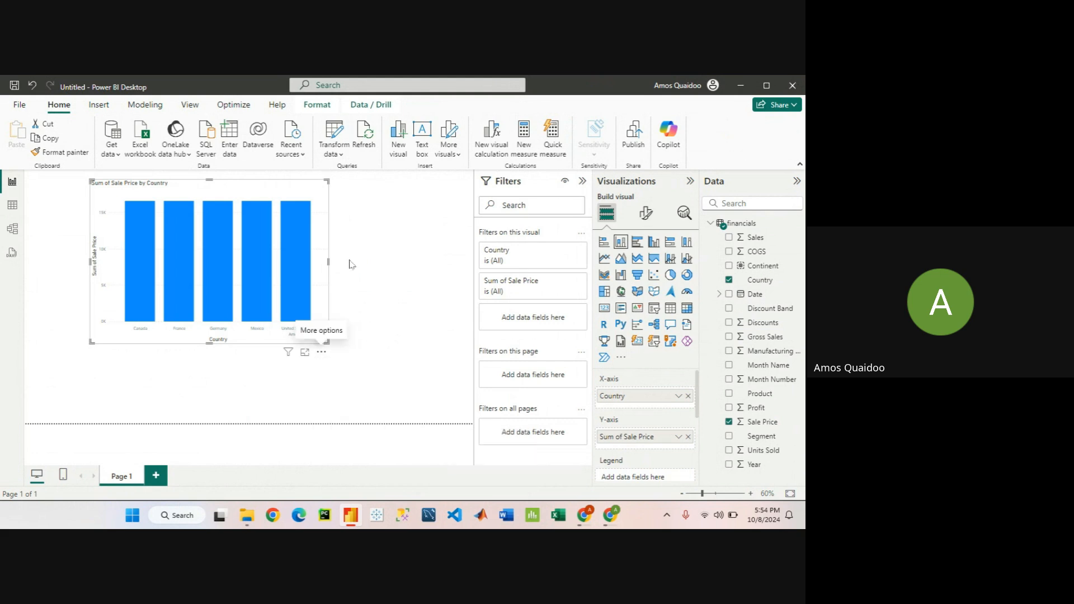
pyautogui.click(361, 309)
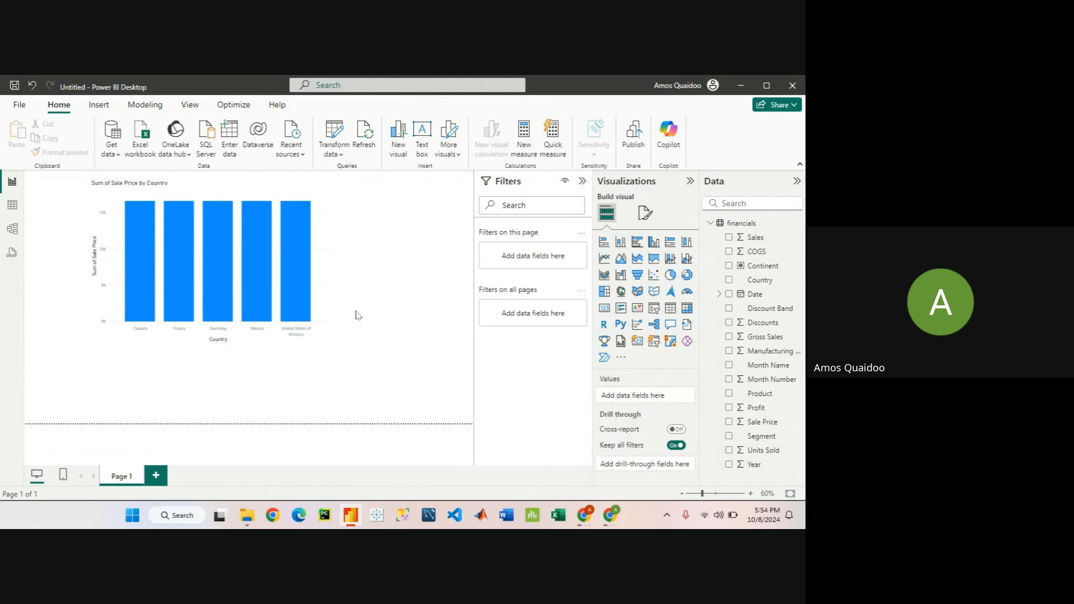
# - Add Continent above Country on the chart's X-axis and drill up to continents and back down to countries
pyautogui.click(300, 192)
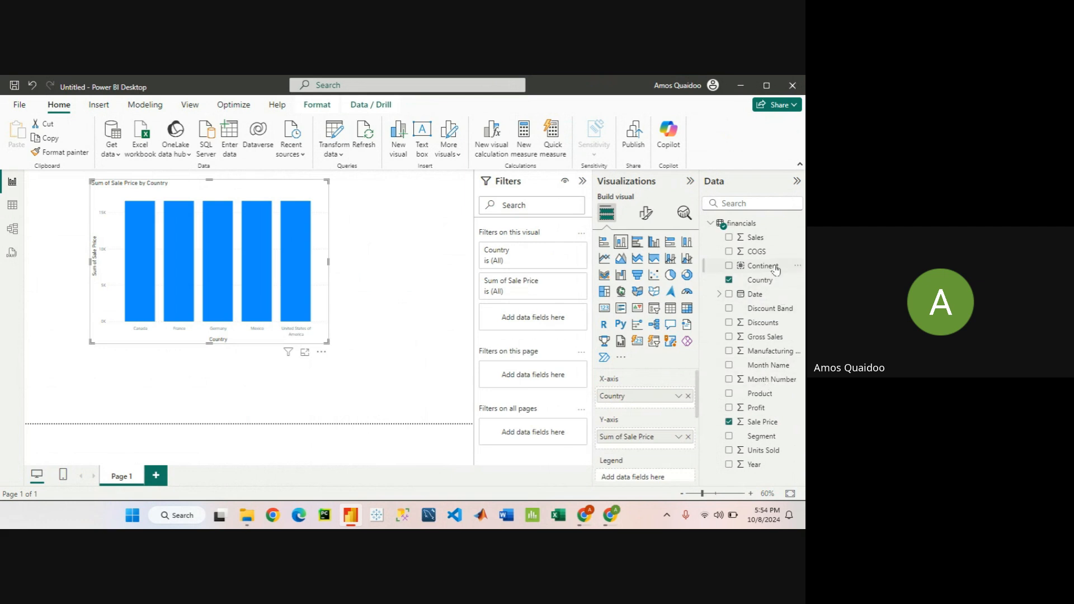
pyautogui.moveTo(775, 270); pyautogui.dragTo(658, 396)
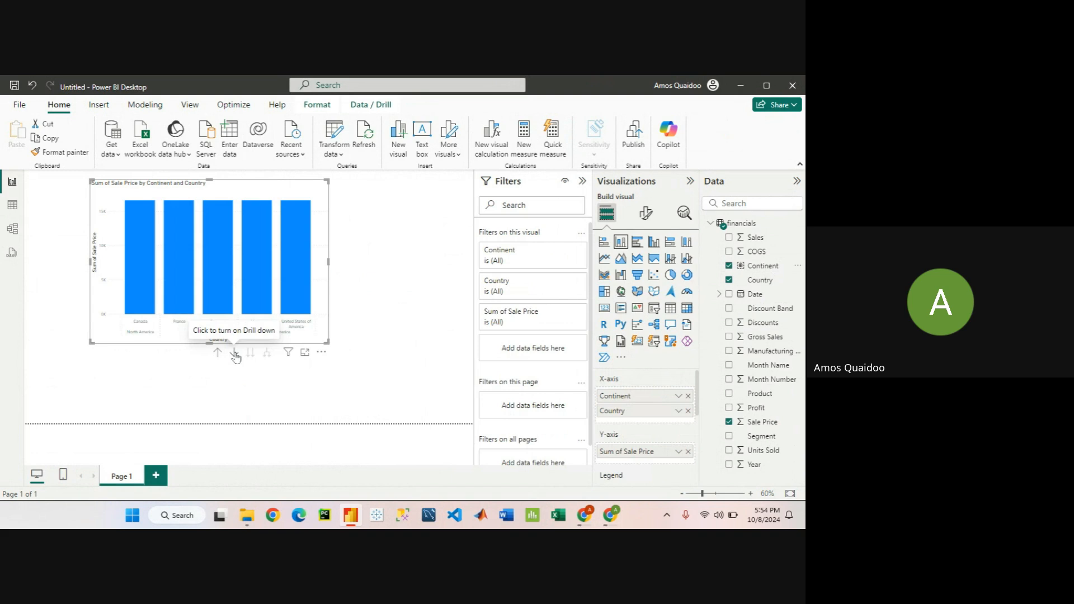
pyautogui.click(235, 353)
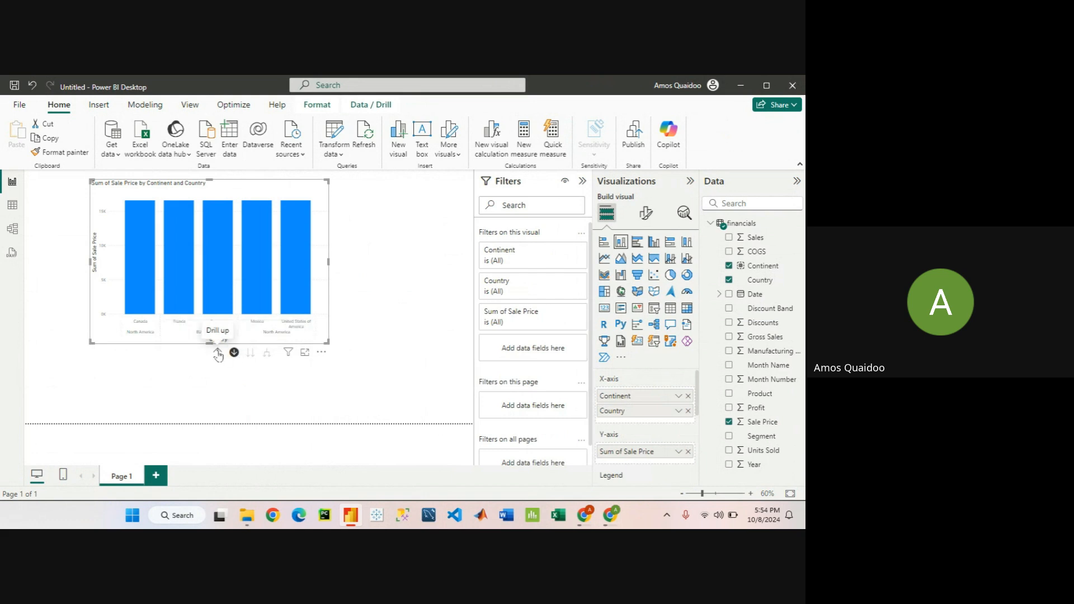
pyautogui.click(217, 354)
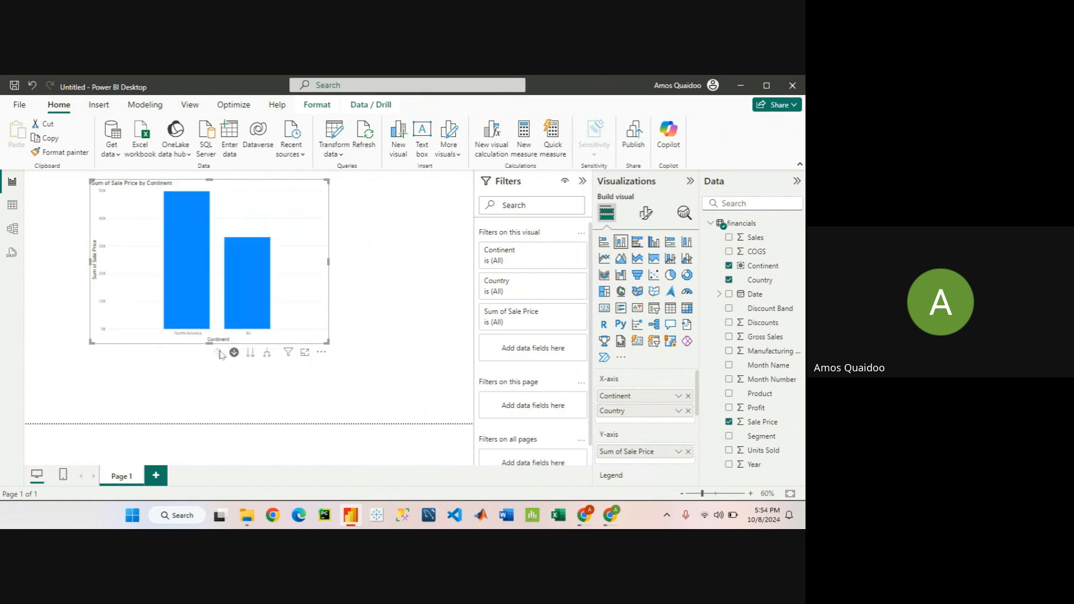
pyautogui.click(250, 353)
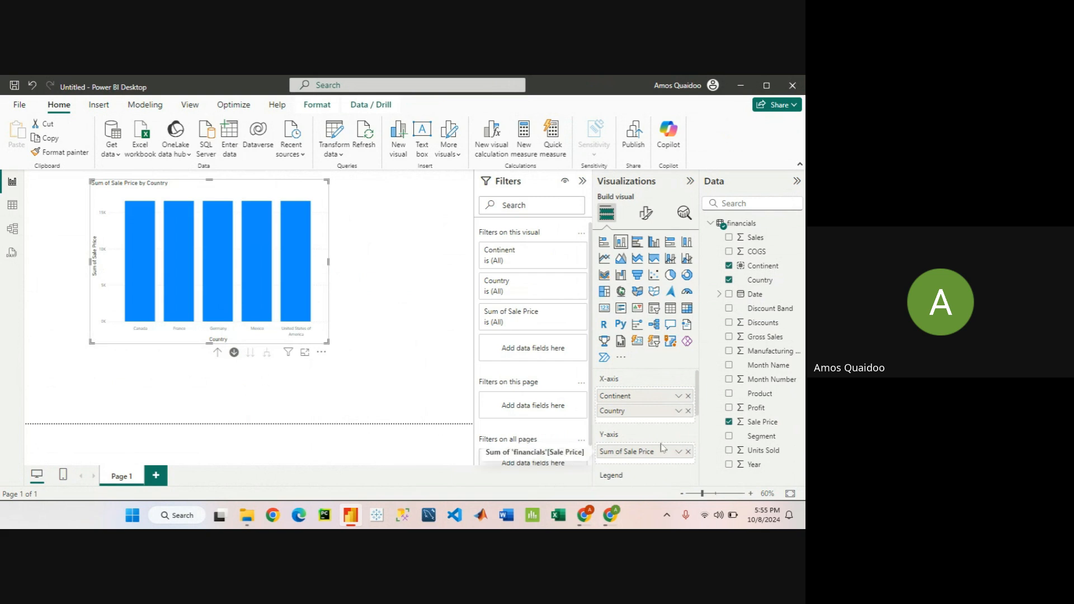
# - Remove Country, Continent and Sum of Sale Price from the chart's axes
pyautogui.scroll(-3, 659, 439)
pyautogui.scroll(3, 657, 439)
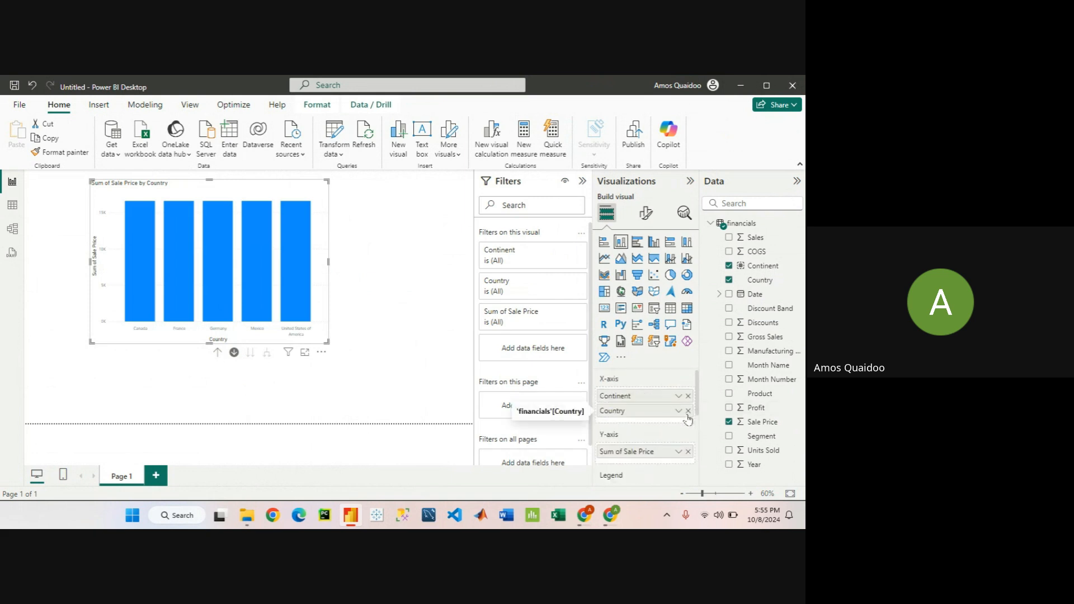
pyautogui.click(689, 410)
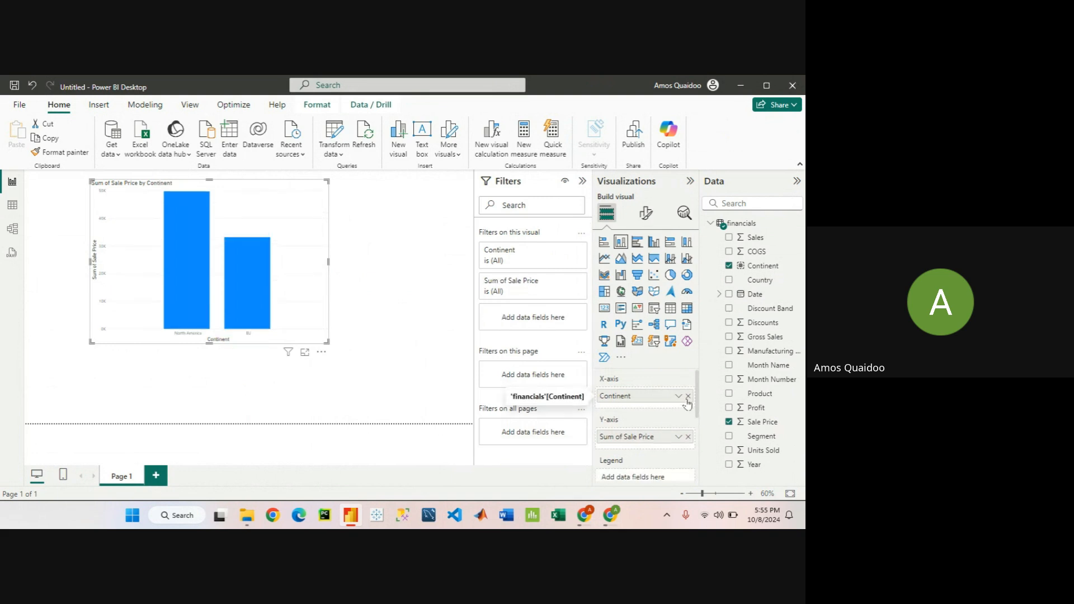
pyautogui.click(688, 396)
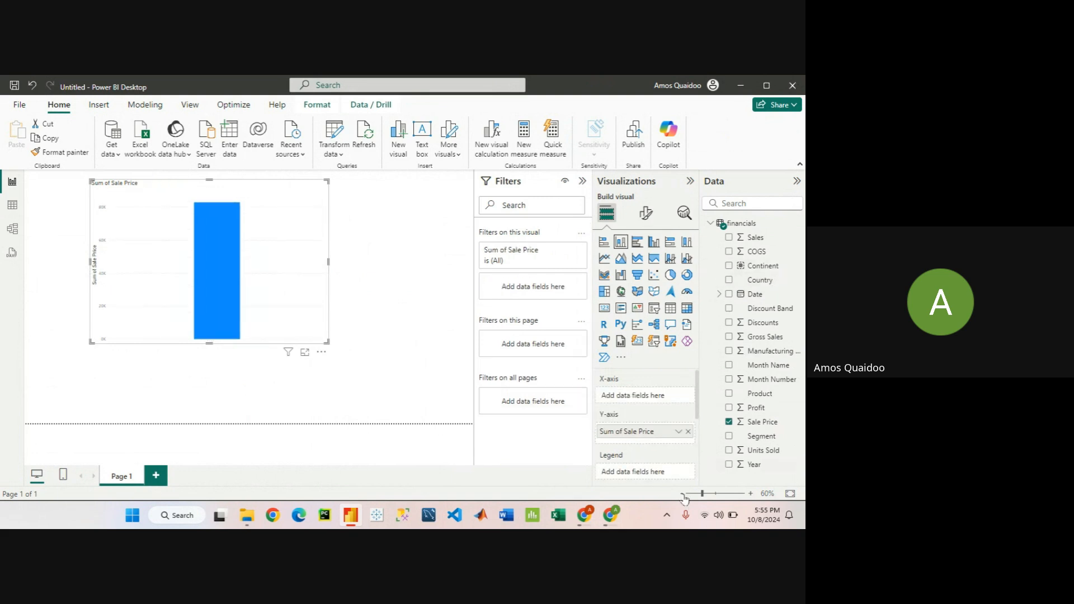
pyautogui.click(688, 431)
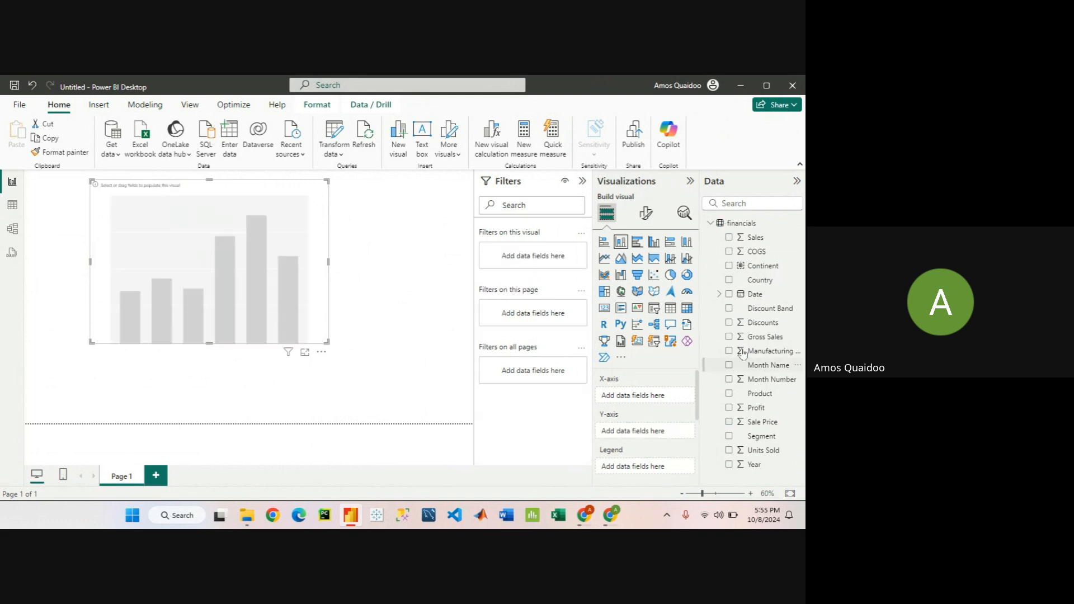
# - Rebuild the chart with Sale Price on the Y-axis and Continent above Country on the X-axis
pyautogui.moveTo(777, 280); pyautogui.dragTo(658, 398)
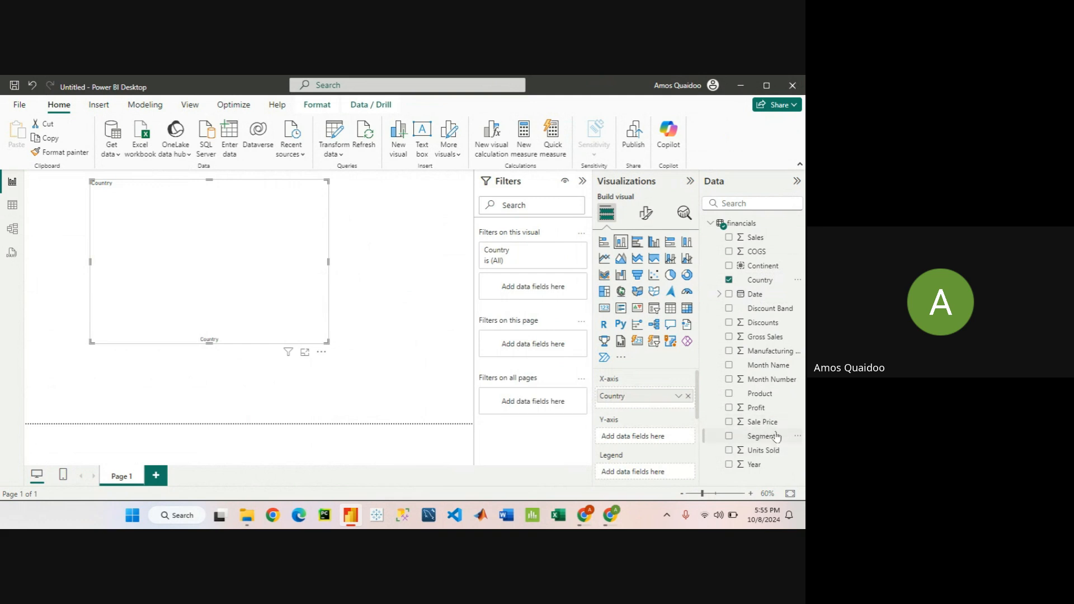
pyautogui.moveTo(764, 426); pyautogui.dragTo(676, 444)
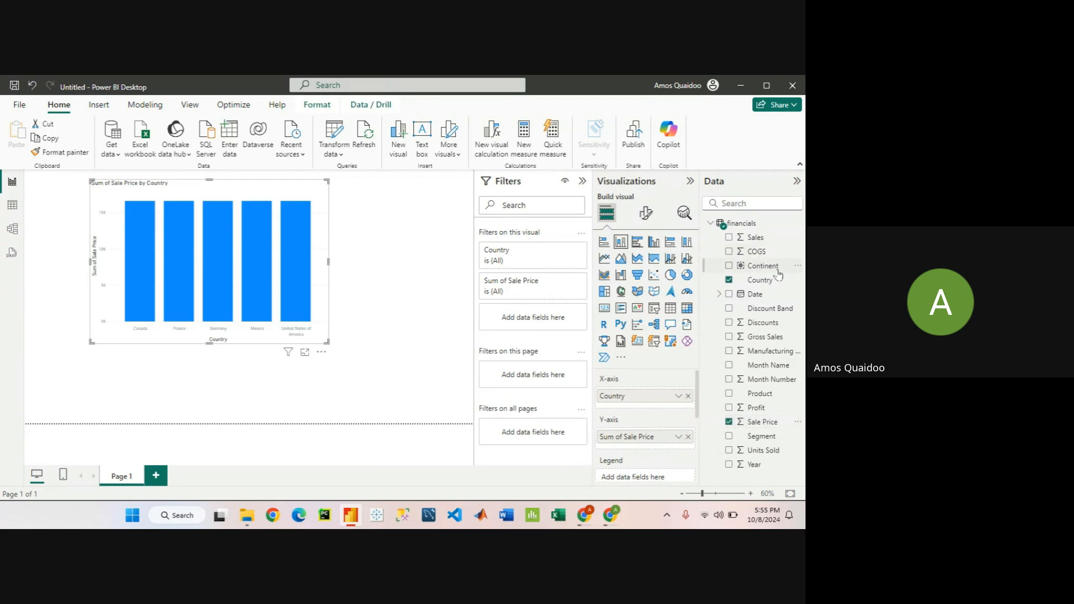
pyautogui.moveTo(764, 267); pyautogui.dragTo(667, 396)
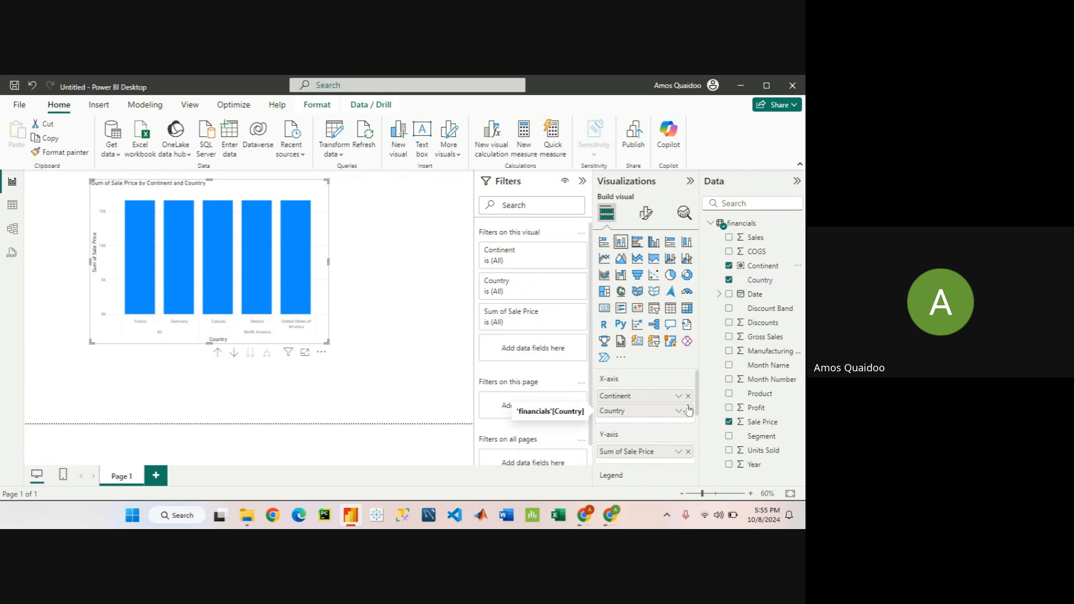
# - Remove Country from the X-axis, try it on the Y-axis, and place it back below Continent on the X-axis
pyautogui.click(688, 411)
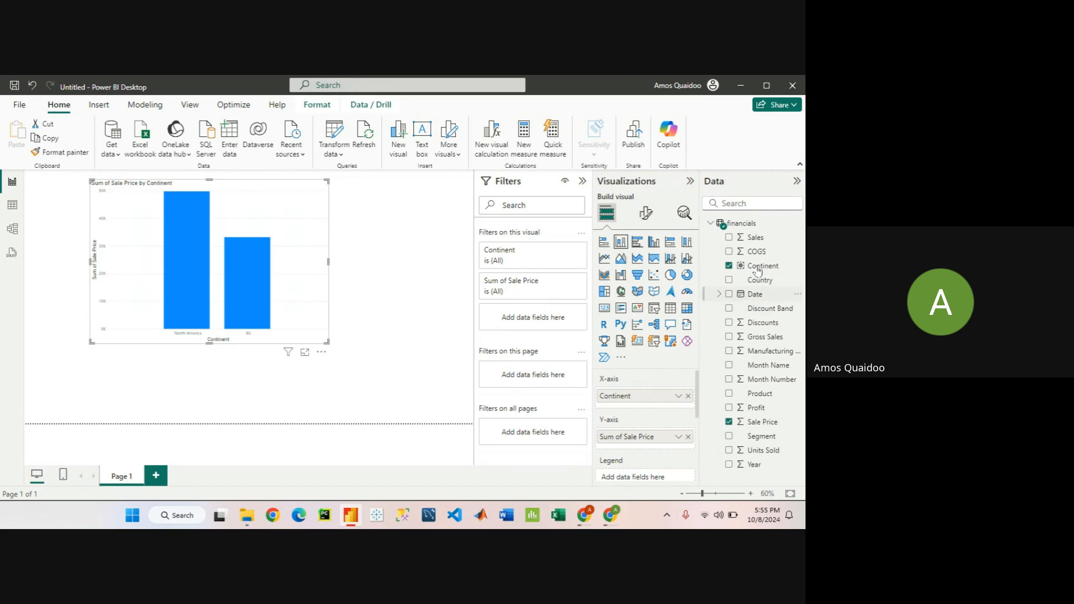
pyautogui.moveTo(762, 281); pyautogui.dragTo(658, 420)
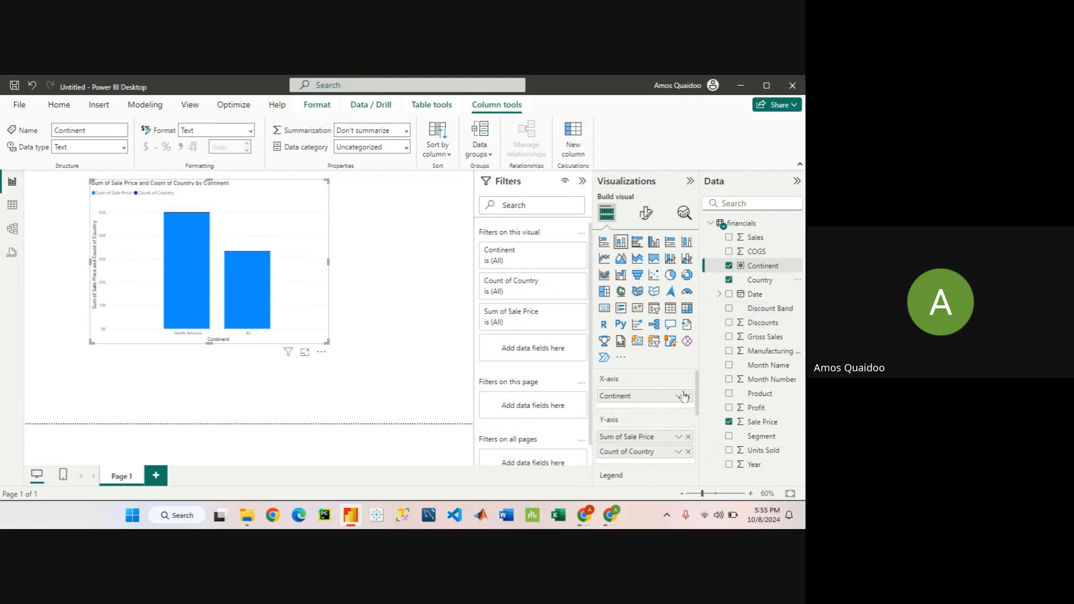
pyautogui.click(688, 452)
pyautogui.moveTo(758, 281); pyautogui.dragTo(650, 412)
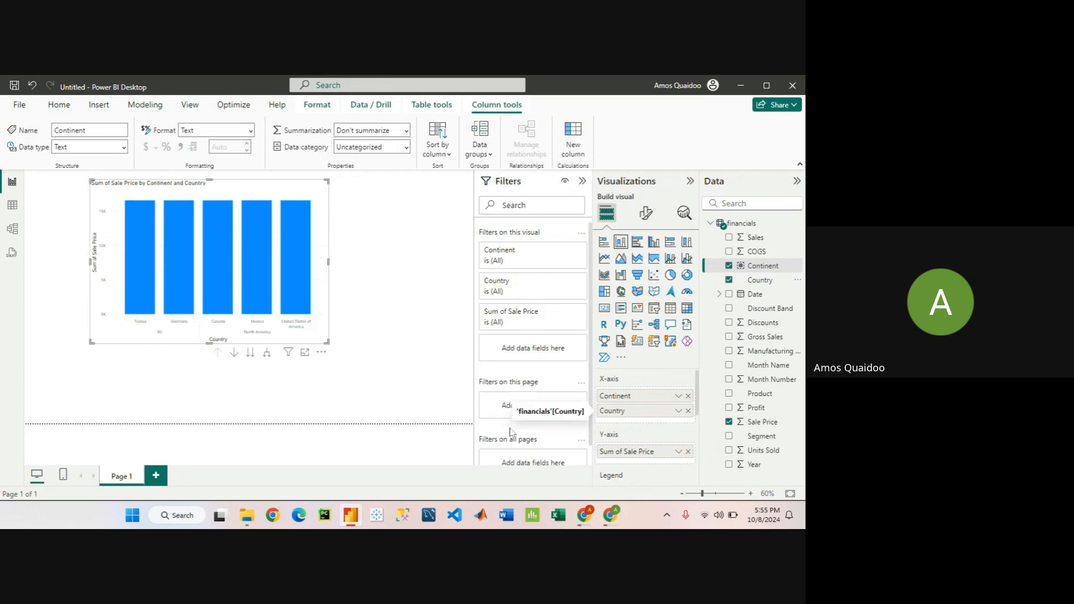
# - Turn on drill mode, drill up to the Continent level and drill down into North America
pyautogui.click(235, 358)
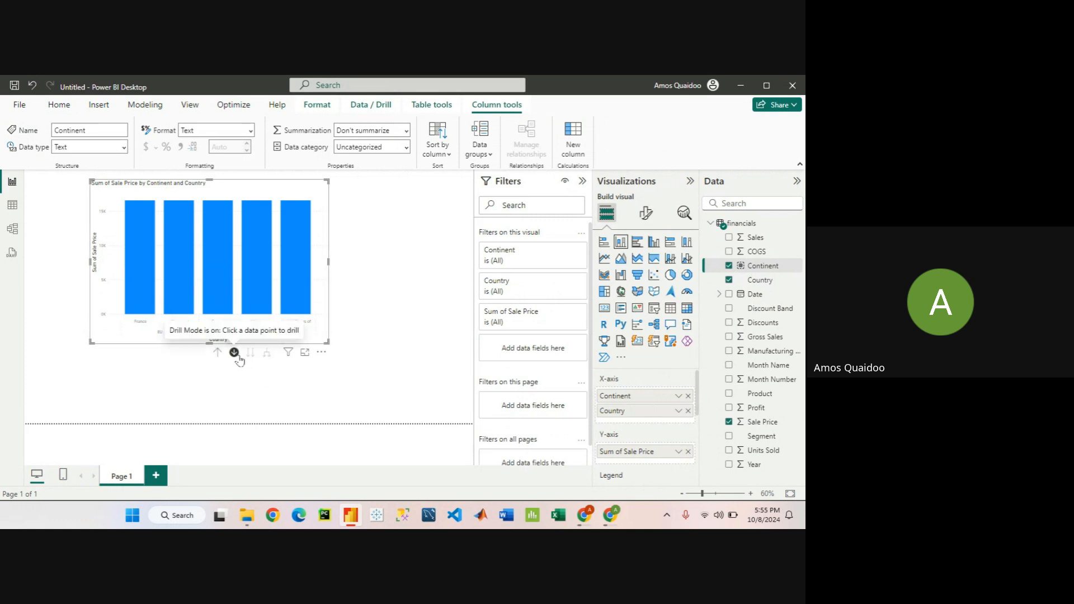
pyautogui.click(219, 353)
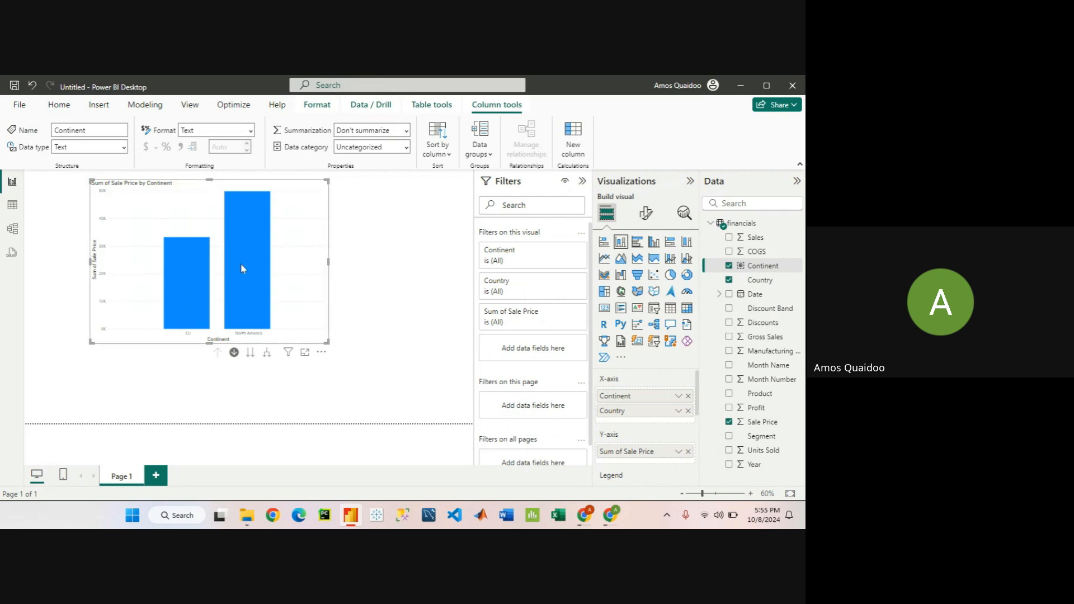
pyautogui.moveTo(226, 288)
pyautogui.moveTo(180, 286)
pyautogui.moveTo(259, 260)
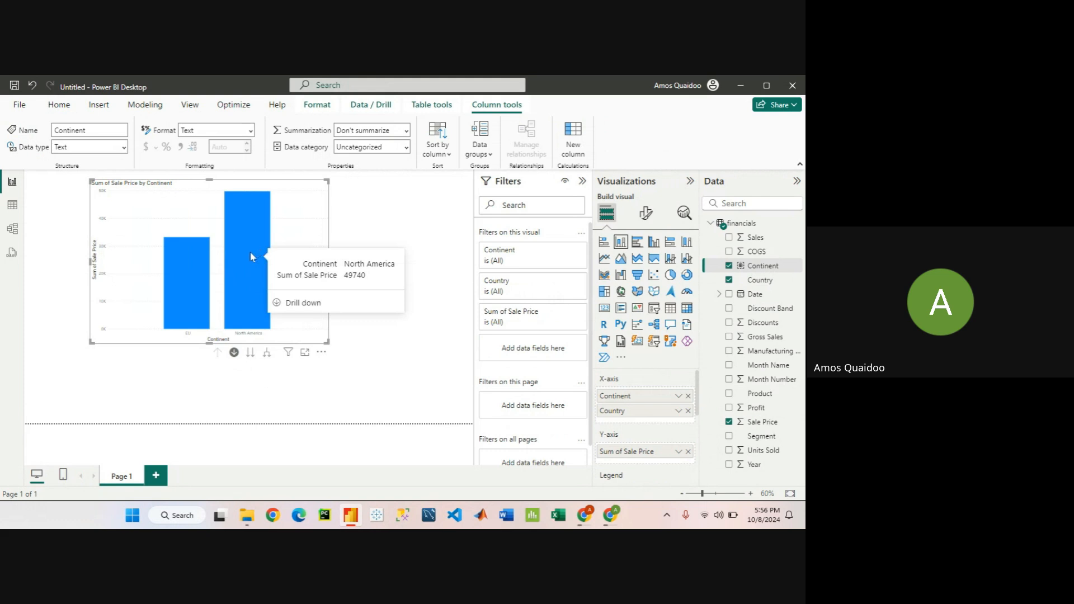
pyautogui.moveTo(244, 249)
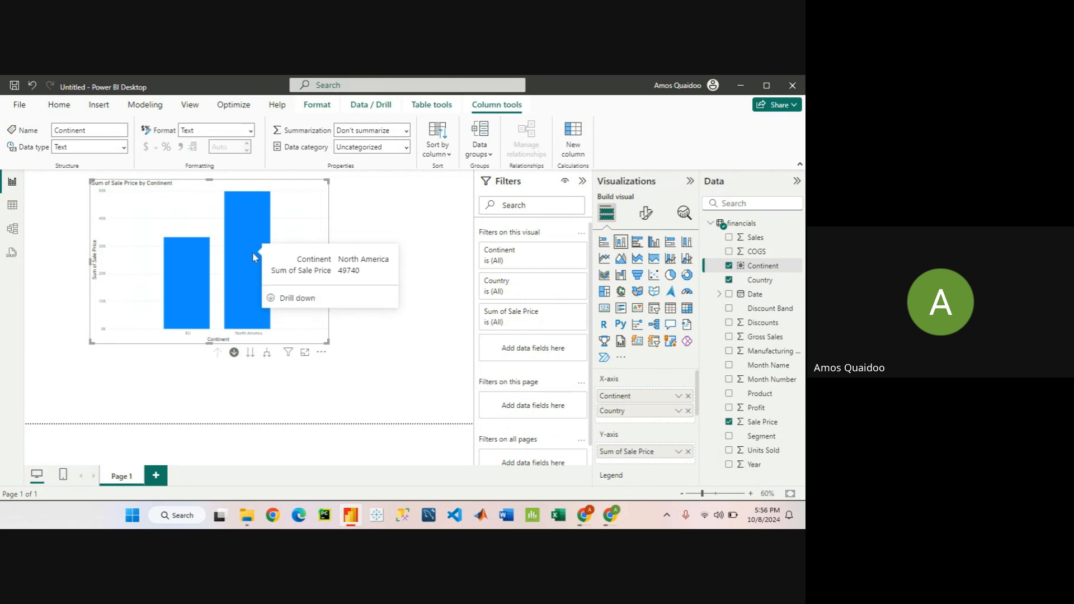
pyautogui.click(302, 303)
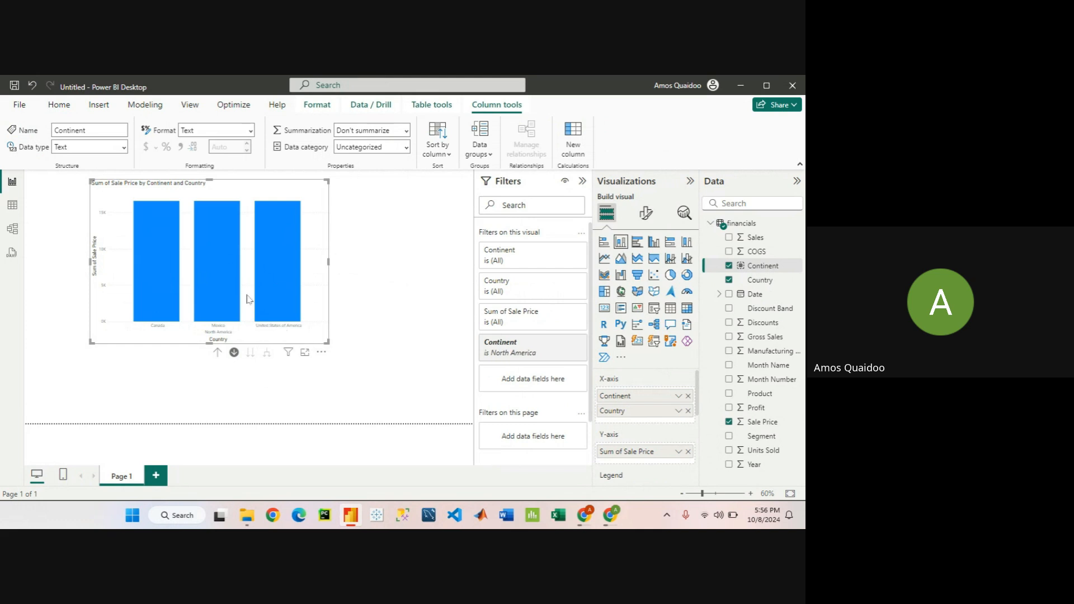
# - Drill the column chart back up from the North America countries to the Continent level
pyautogui.moveTo(267, 304)
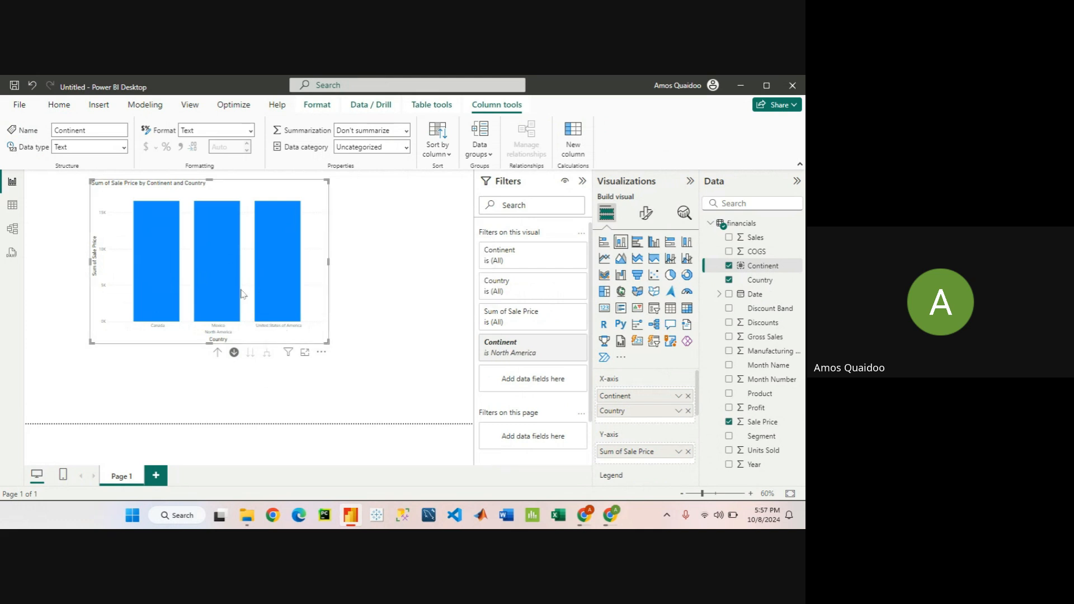
pyautogui.click(217, 353)
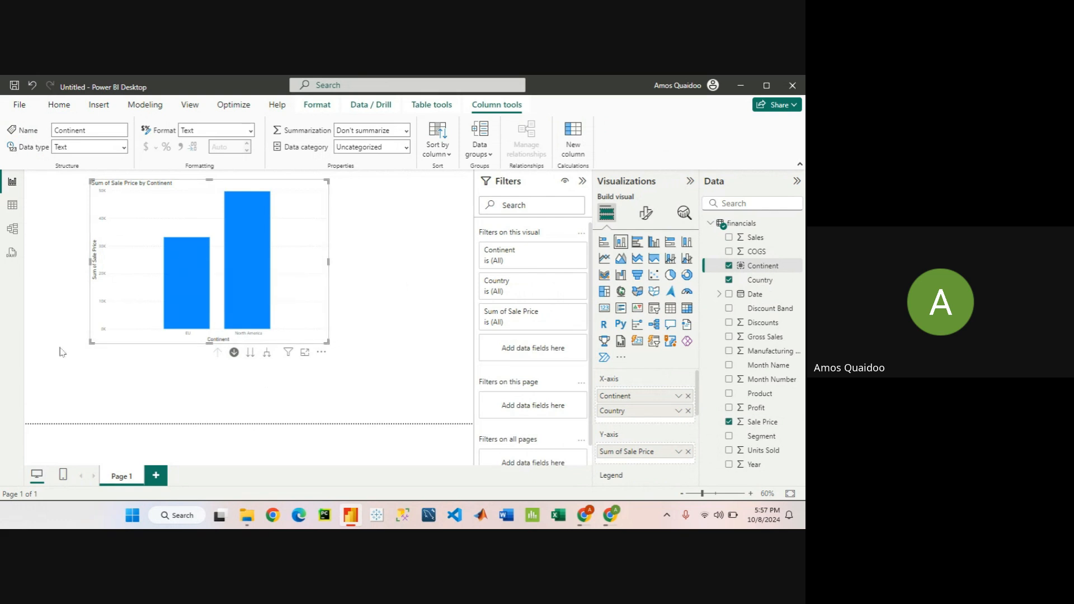
# - Examine the financials table data and list the distinct values of the Sale Price column
pyautogui.click(12, 209)
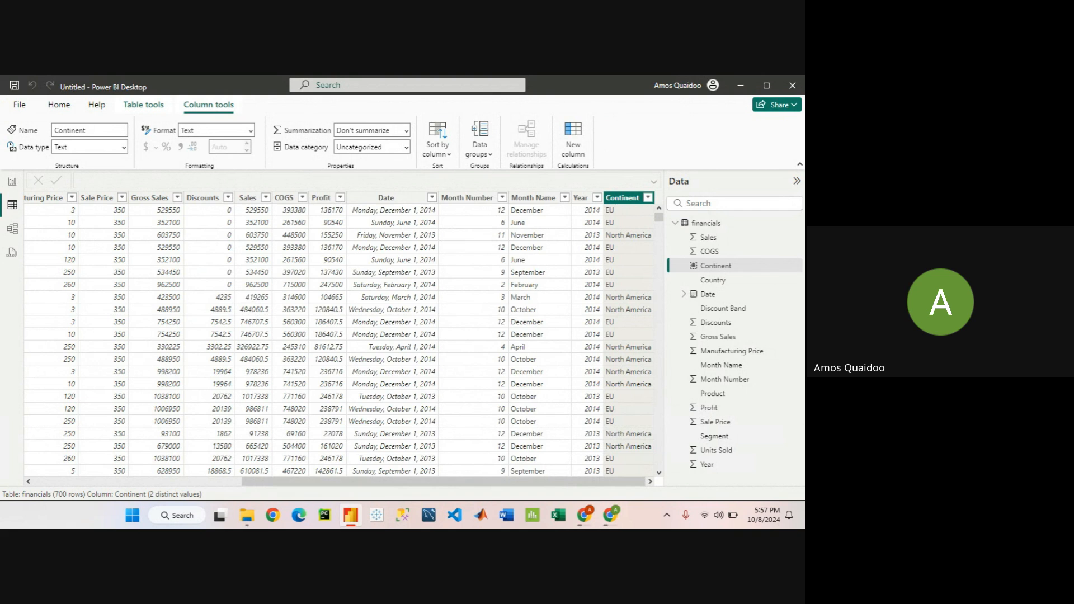
pyautogui.hotkey('alt', 'Tab')
pyautogui.moveTo(300, 484); pyautogui.dragTo(63, 506)
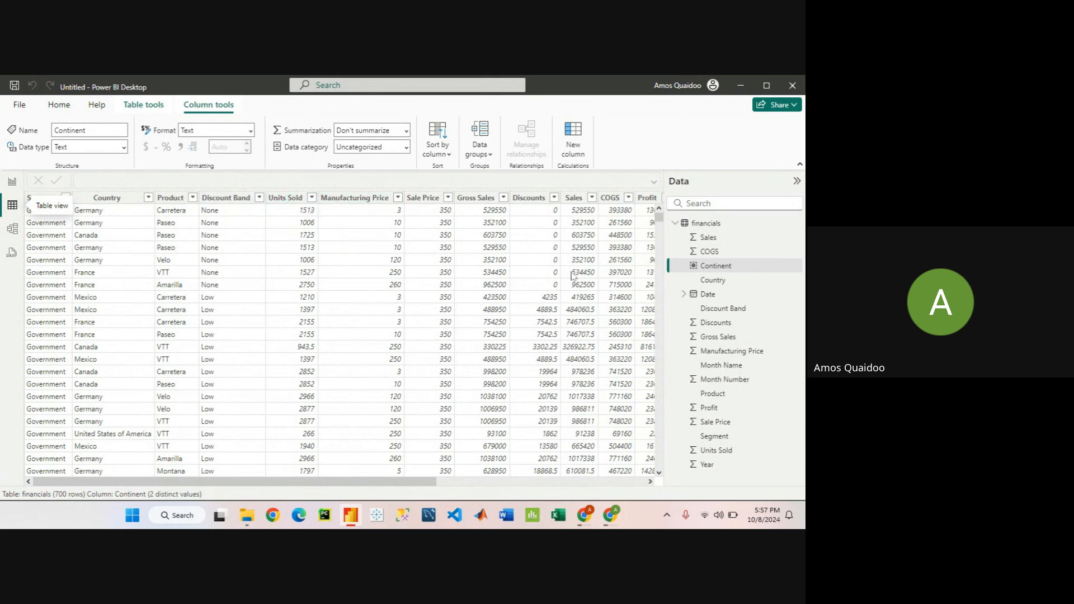
pyautogui.moveTo(431, 480); pyautogui.dragTo(469, 524)
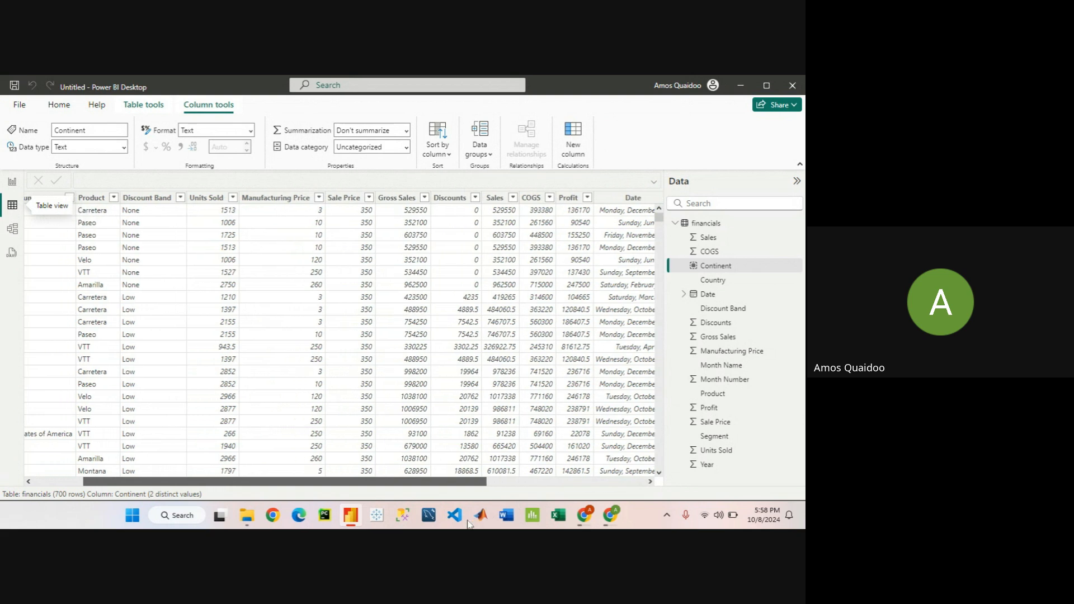
pyautogui.click(368, 202)
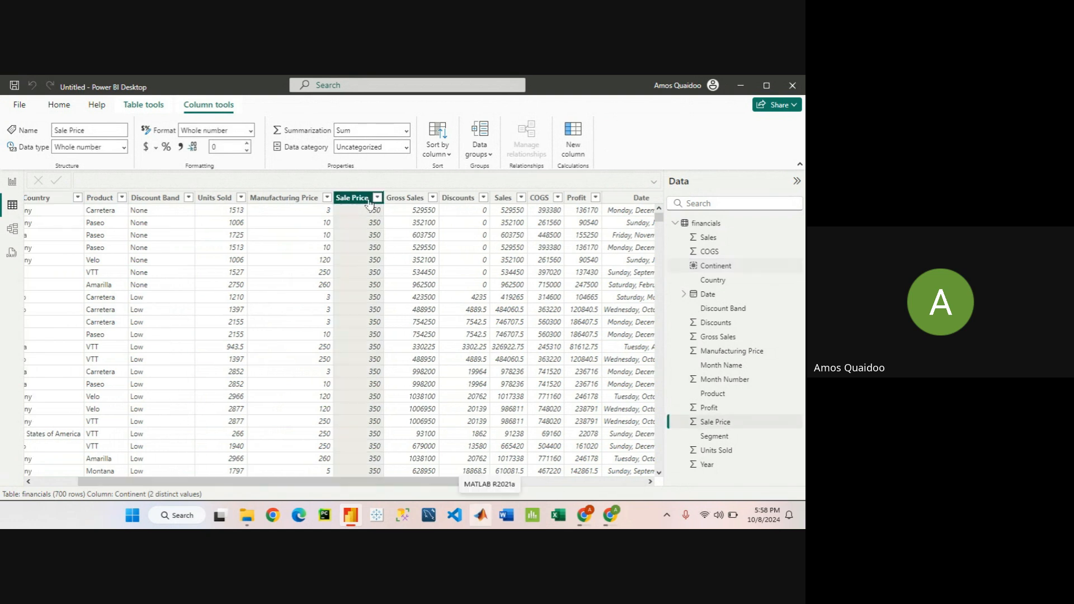
pyautogui.click(378, 198)
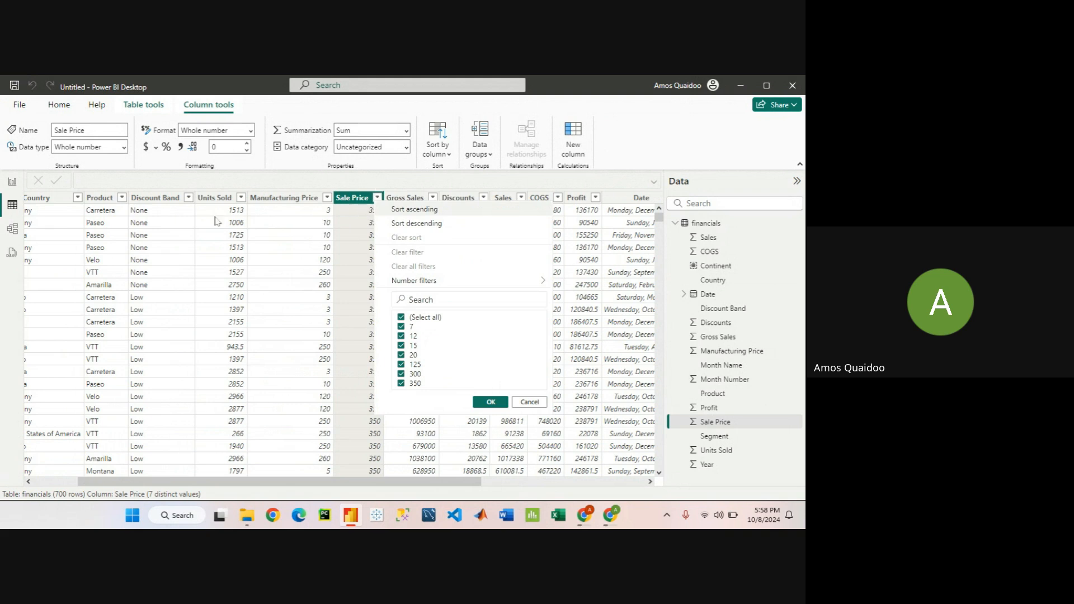
# - Add an empty card visual to the report page, place it beside the column chart and widen it slightly
pyautogui.click(12, 185)
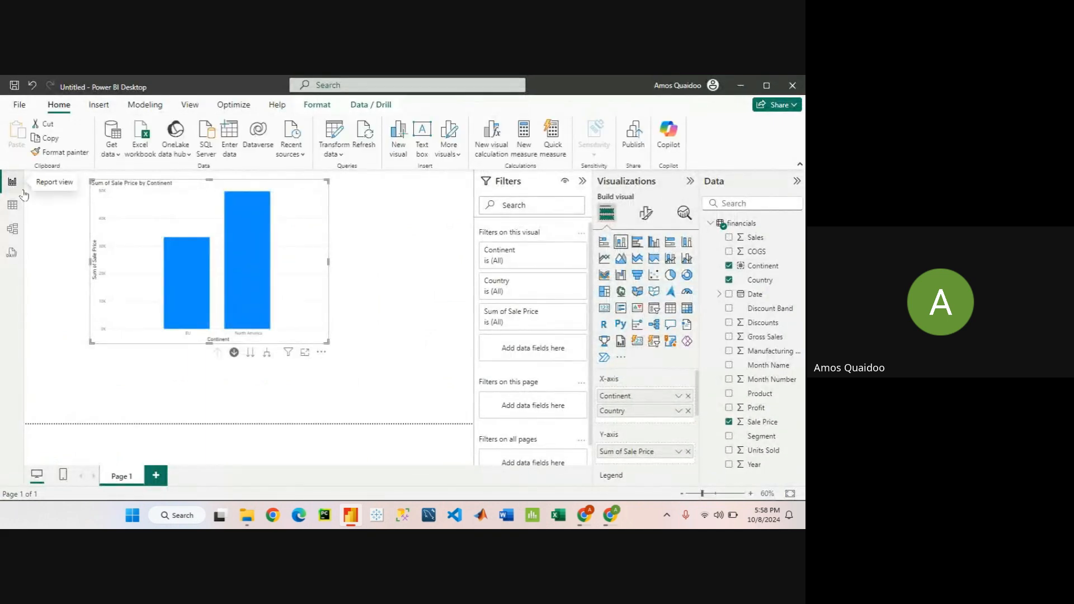
pyautogui.click(380, 337)
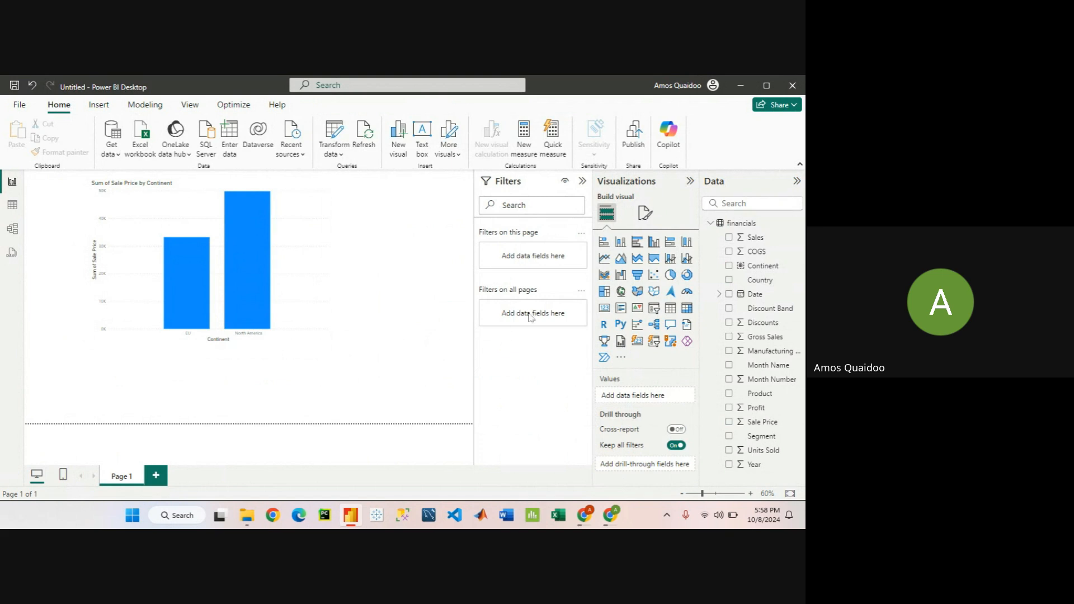
pyautogui.click(605, 317)
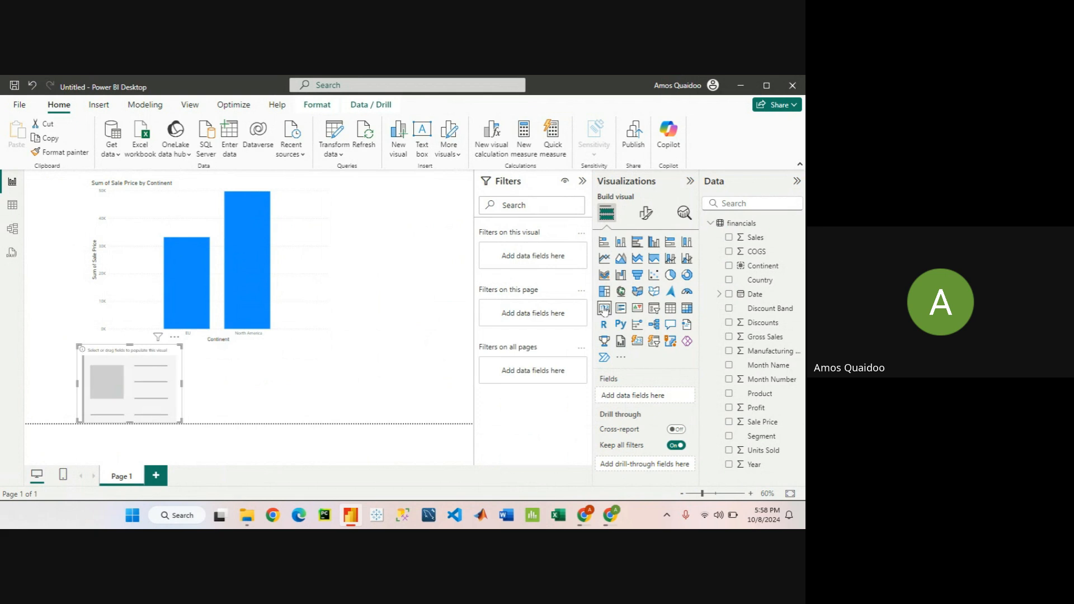
pyautogui.moveTo(170, 341); pyautogui.dragTo(423, 232)
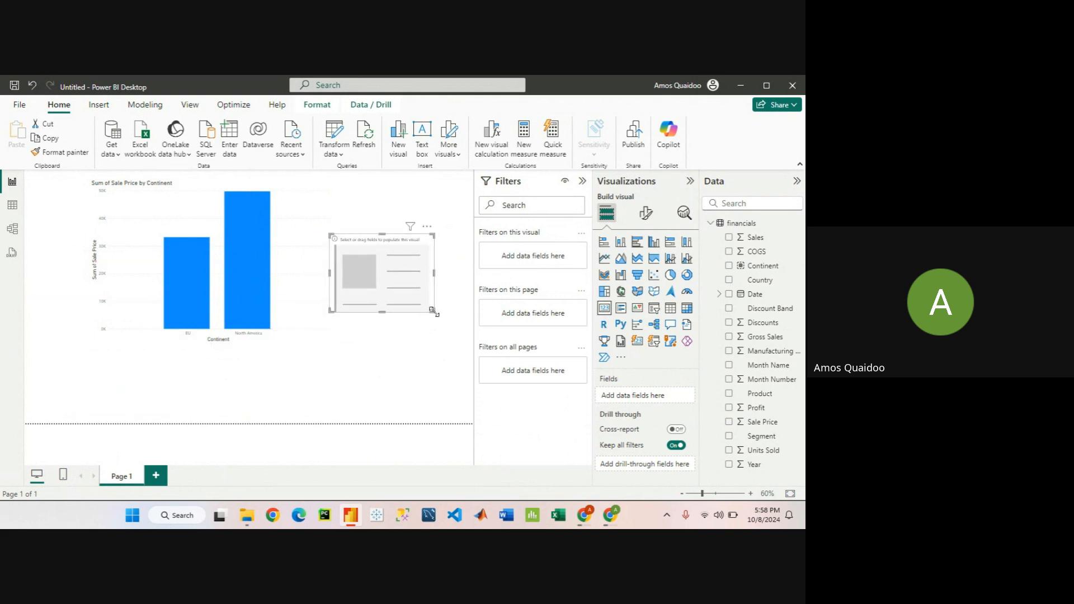
pyautogui.moveTo(433, 312)
pyautogui.mouseDown()
pyautogui.moveTo(455, 319)
pyautogui.moveTo(446, 315)
pyautogui.mouseUp()
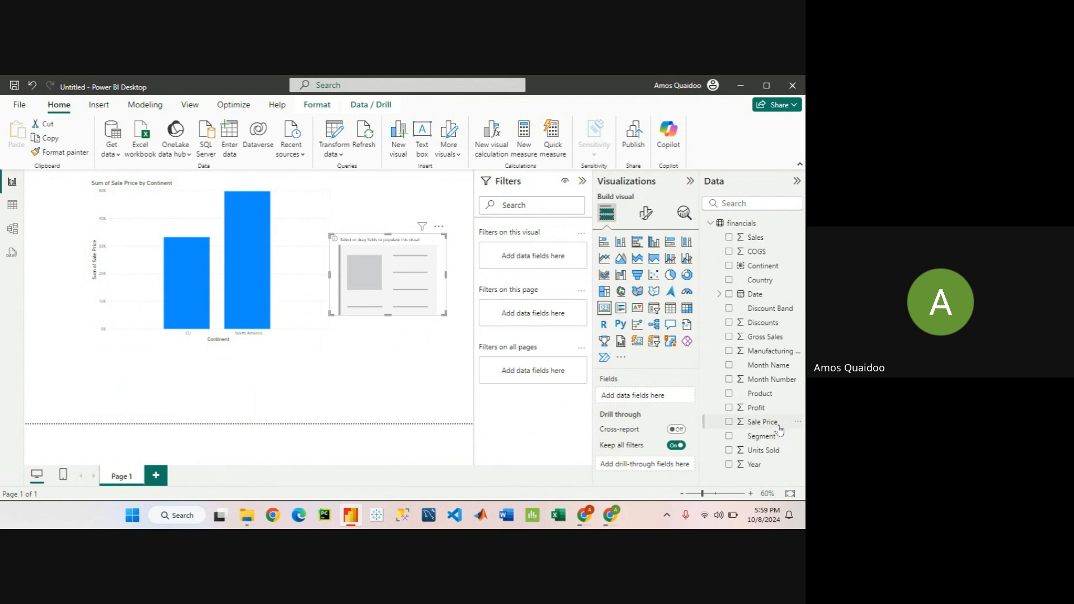
# - Show Sale Price in the card, enlarge the card and set its aggregation to Average
pyautogui.moveTo(771, 425); pyautogui.dragTo(655, 398)
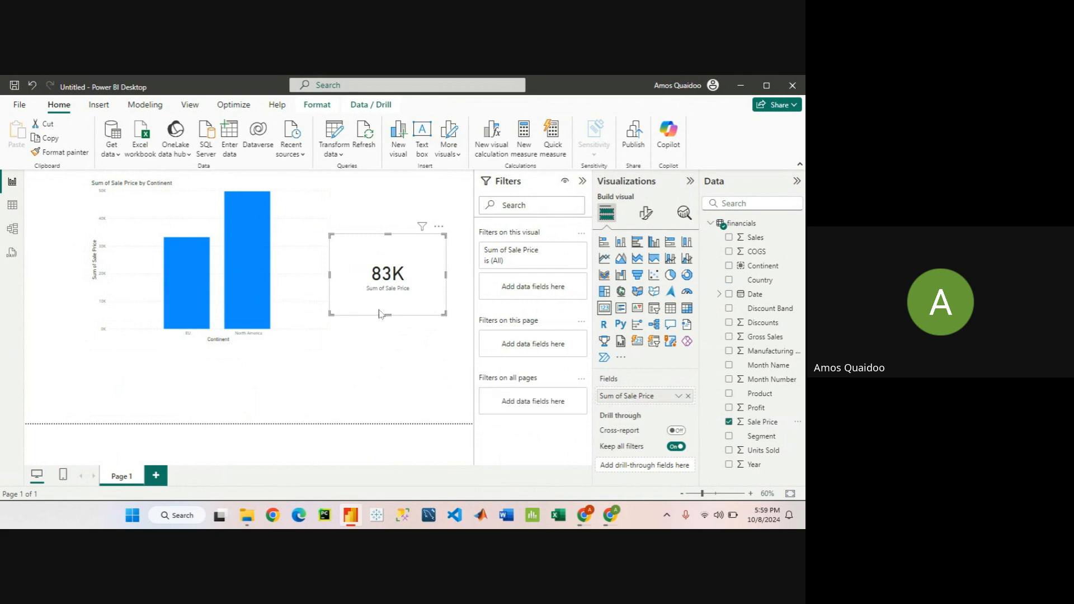
pyautogui.moveTo(330, 315); pyautogui.dragTo(316, 336)
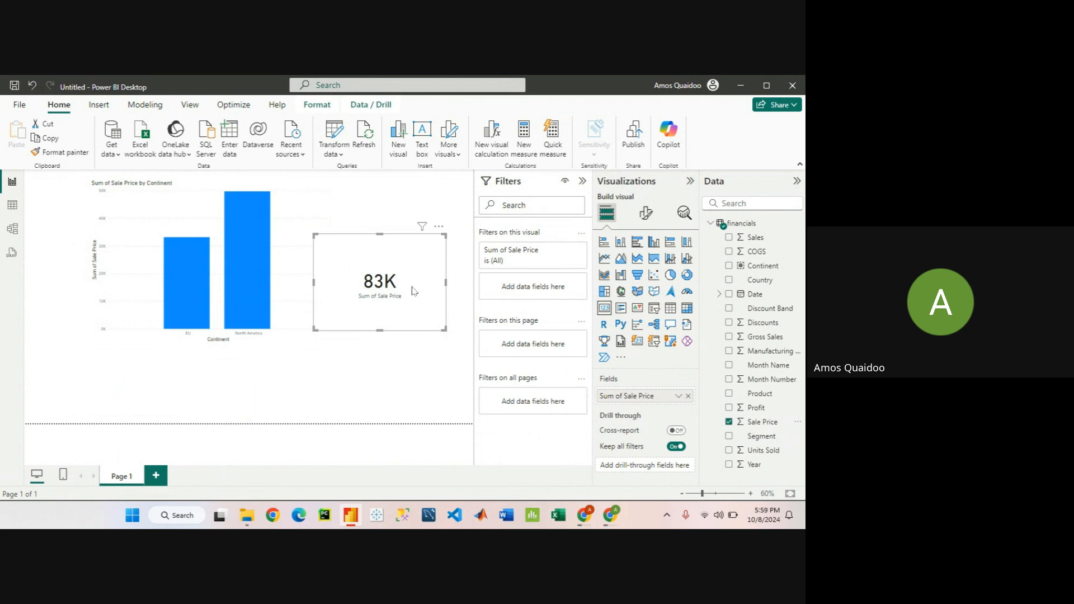
pyautogui.click(679, 396)
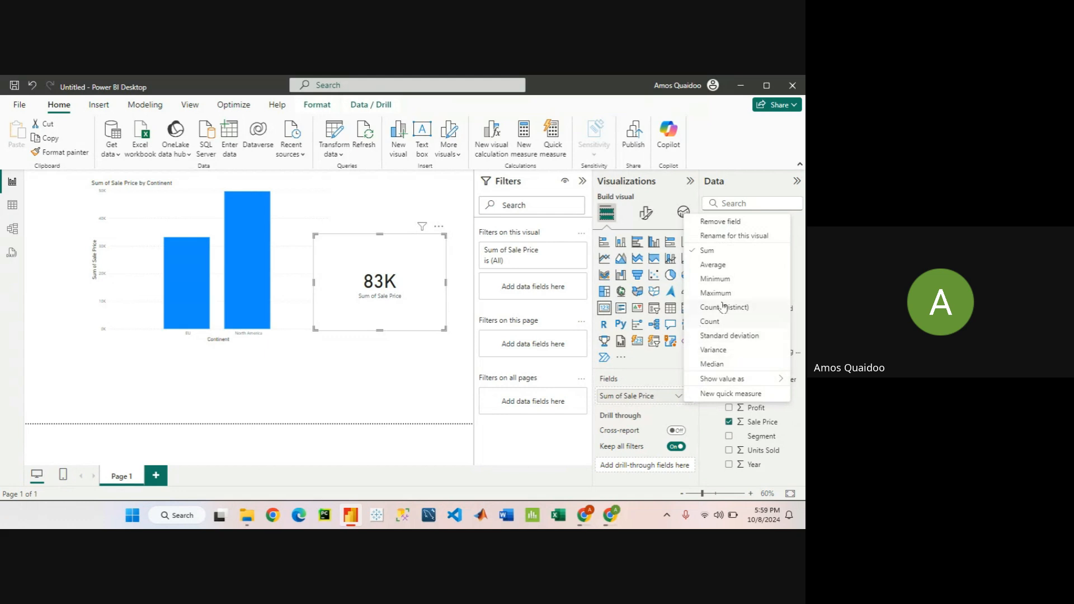
pyautogui.click(737, 269)
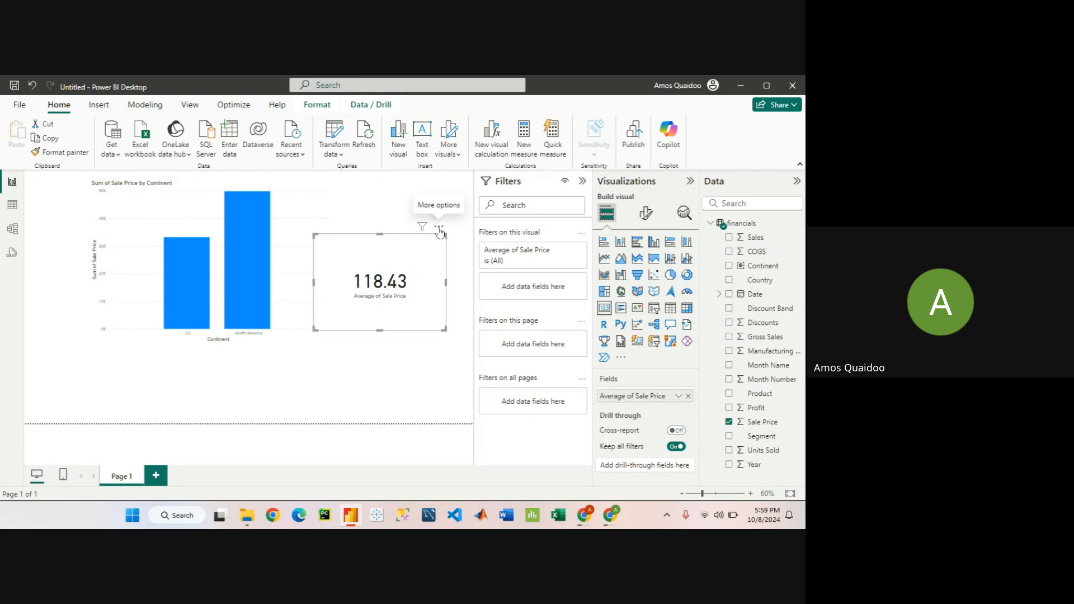
# - Shift the card away from the column chart, and shrink the chart and place it in the page's lower-left corner
pyautogui.moveTo(439, 232); pyautogui.dragTo(437, 235)
pyautogui.moveTo(286, 376); pyautogui.dragTo(465, 266)
pyautogui.click(320, 329)
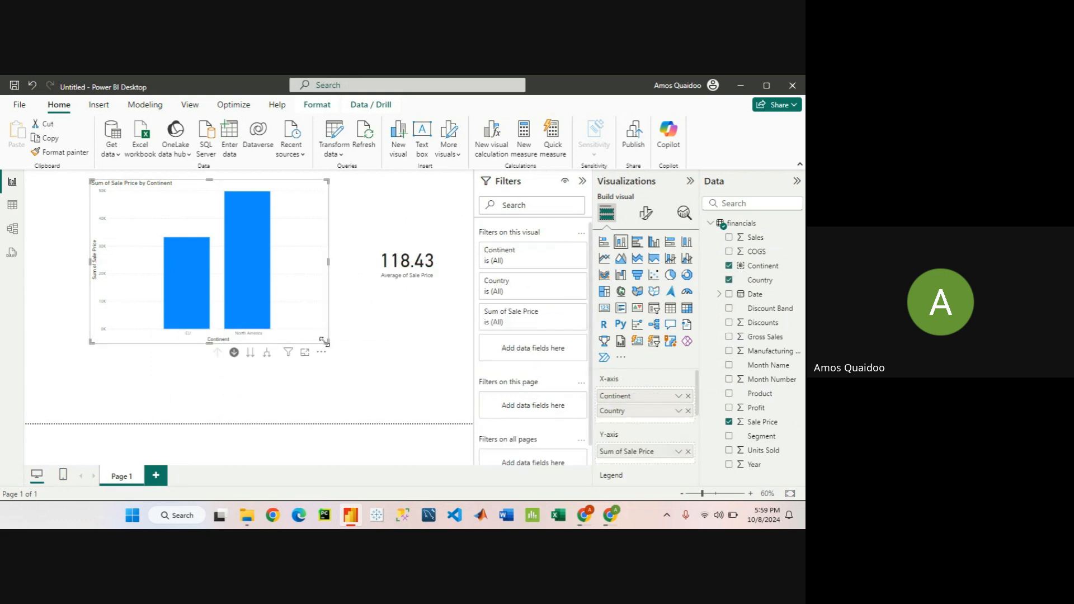
pyautogui.moveTo(324, 341); pyautogui.dragTo(205, 433)
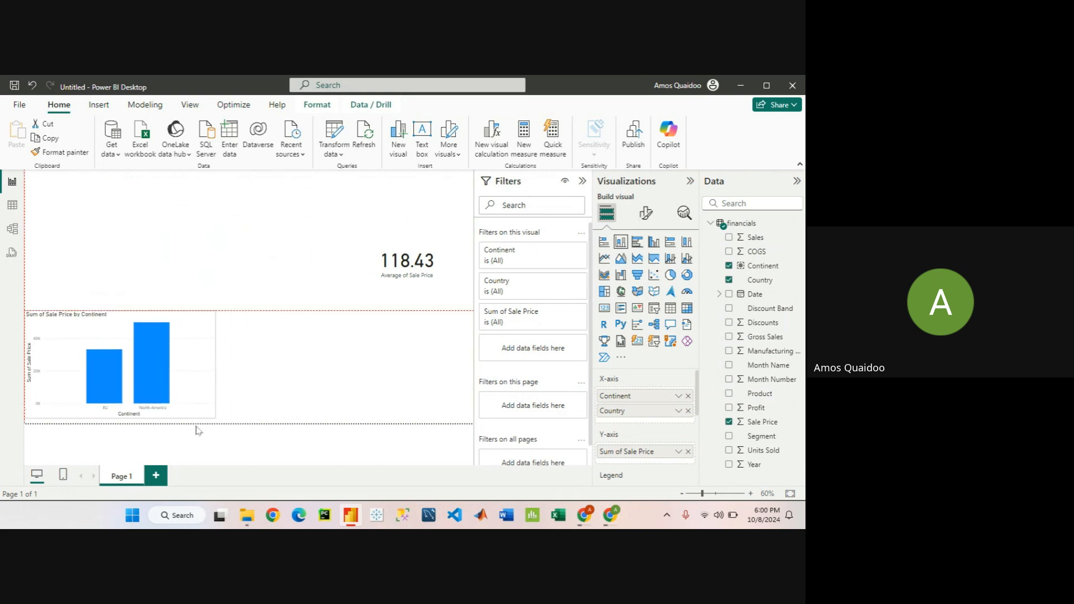
# - Move the average sale price card to the page's upper-left corner and resize it to be wider and shorter
pyautogui.click(348, 208)
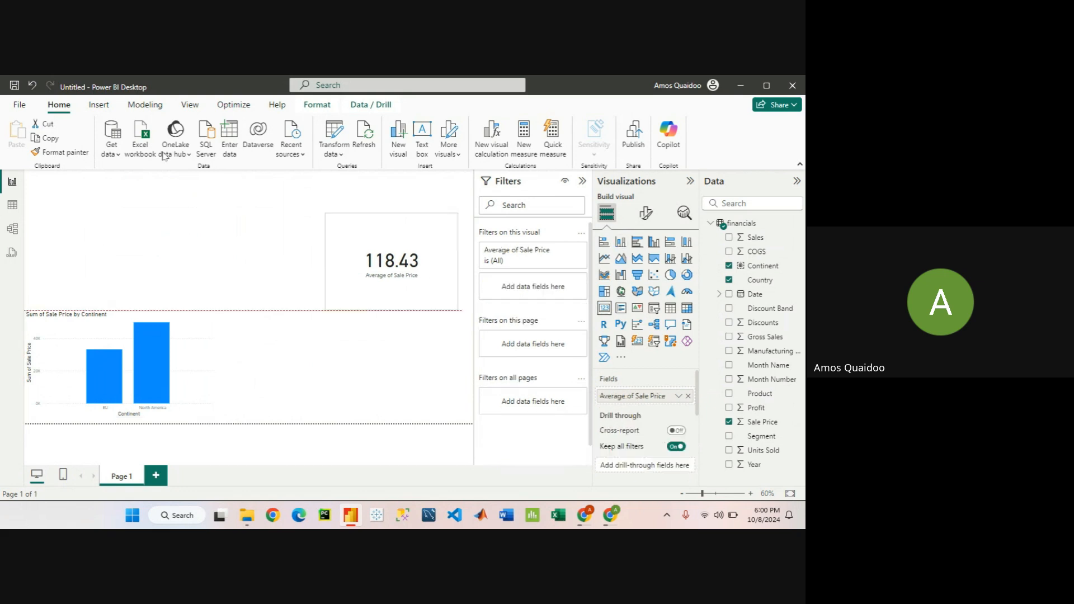
pyautogui.moveTo(348, 208); pyautogui.dragTo(32, 165)
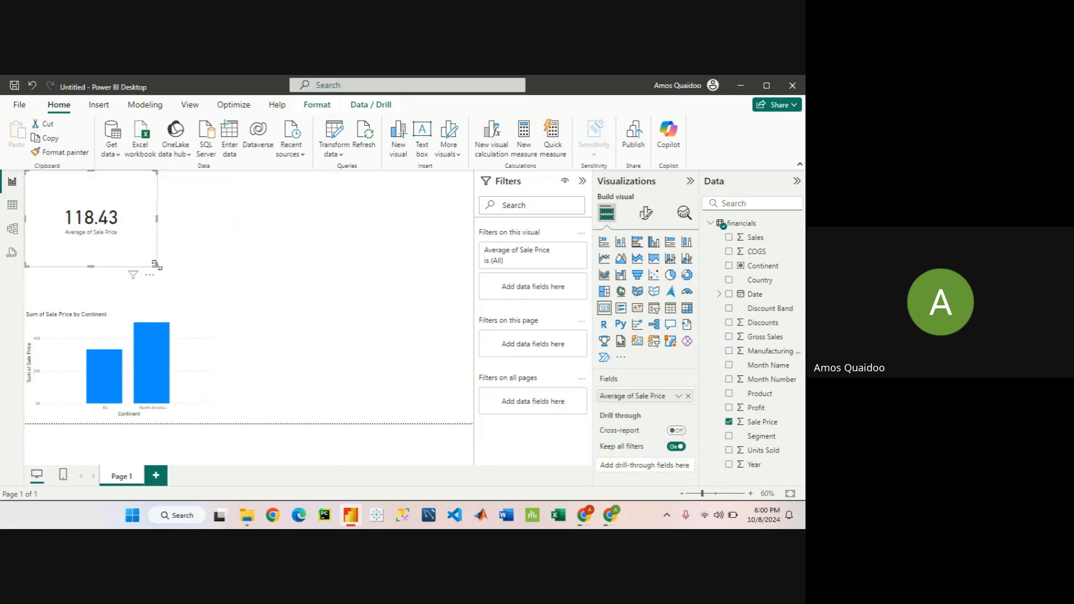
pyautogui.moveTo(157, 267); pyautogui.dragTo(174, 221)
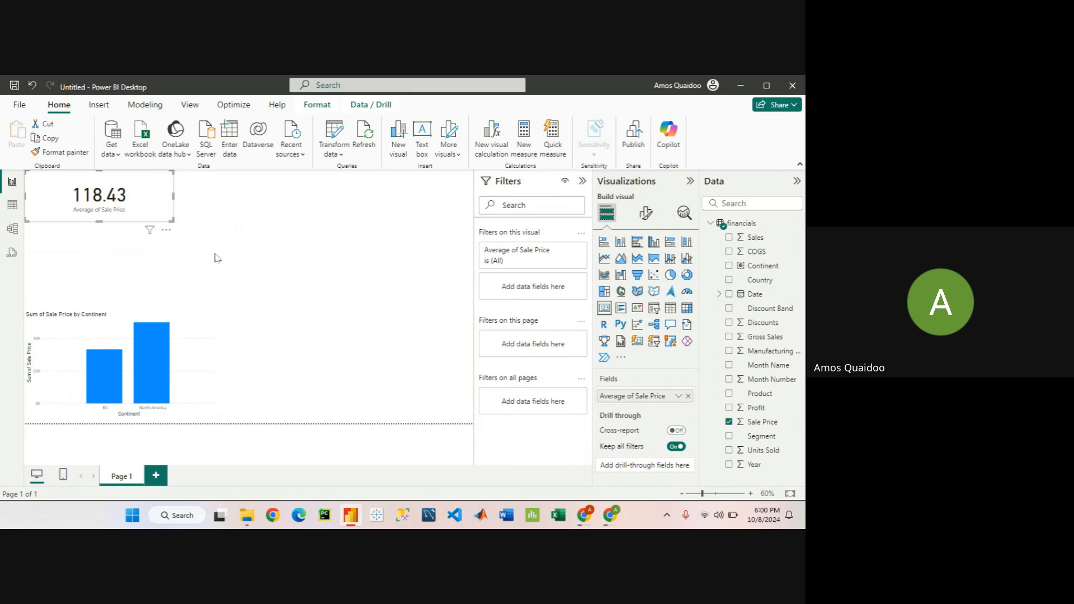
pyautogui.click(219, 264)
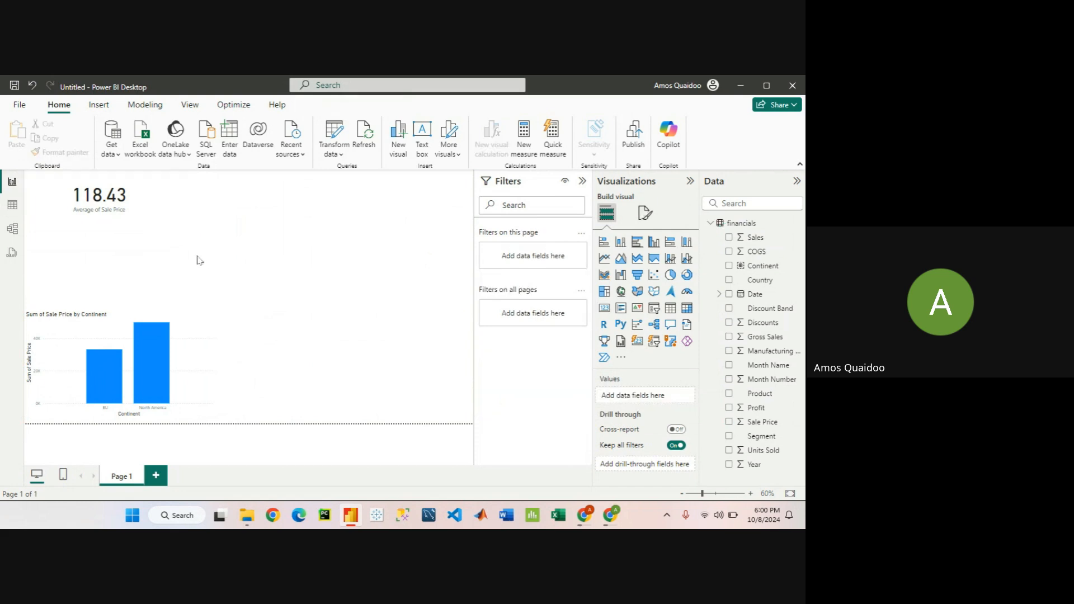
# - Return to the table data and review the Sale Price column's filter values without applying a filter
pyautogui.click(13, 208)
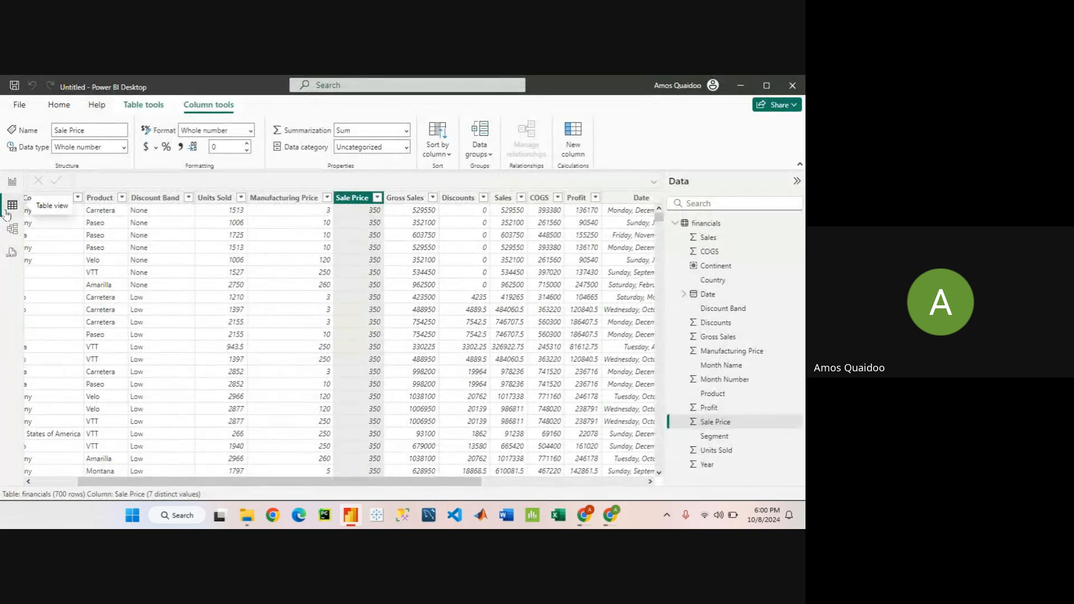
pyautogui.click(378, 198)
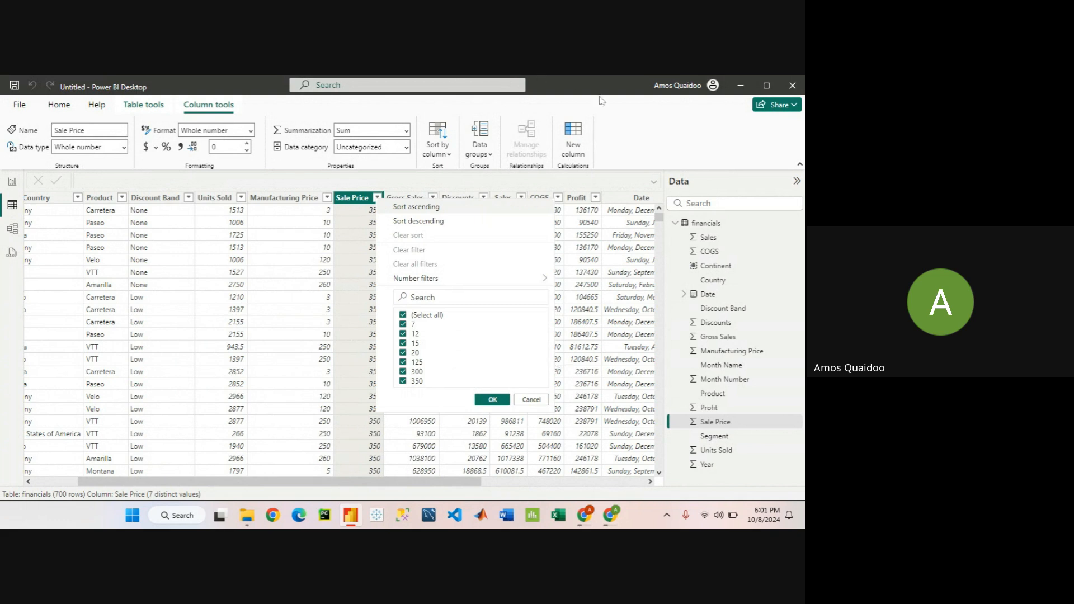
pyautogui.click(589, 77)
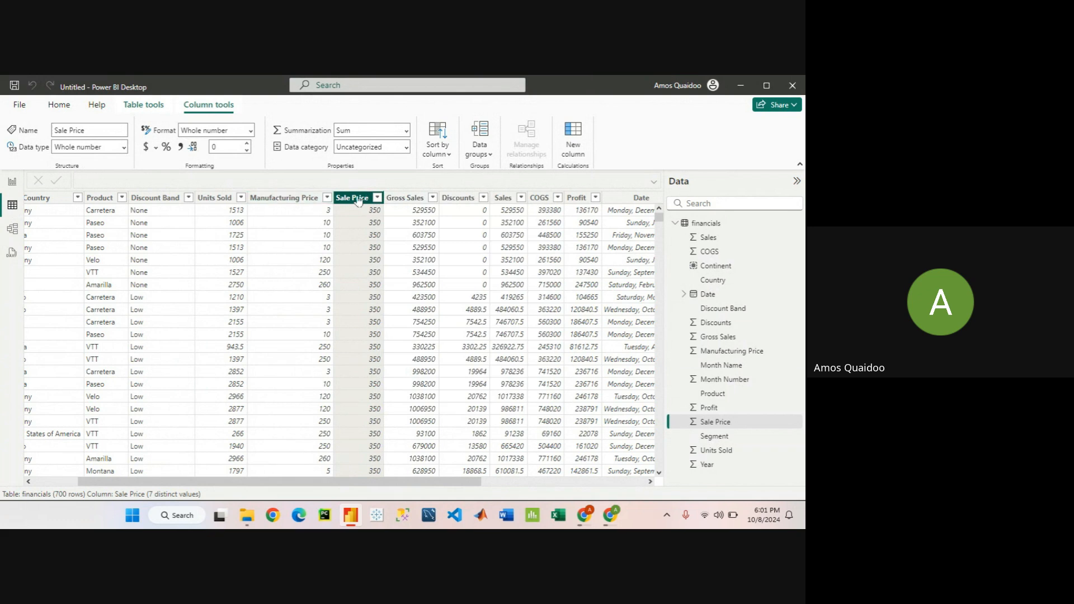
# - Start a new data group on the Sale Price column, name it Sale Price Groups and set its group type to List
pyautogui.click(484, 156)
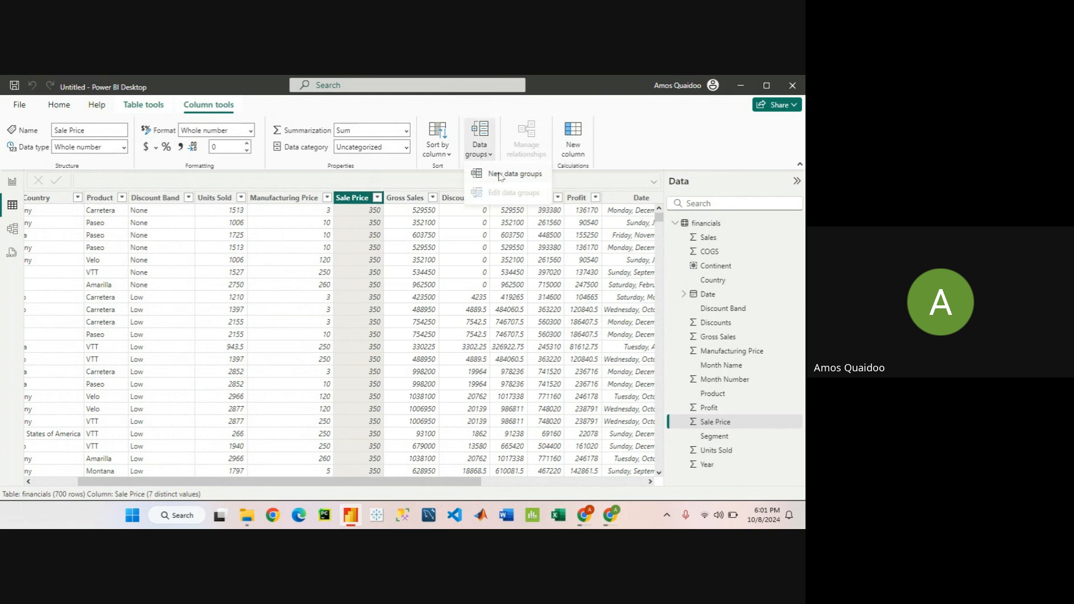
pyautogui.click(500, 174)
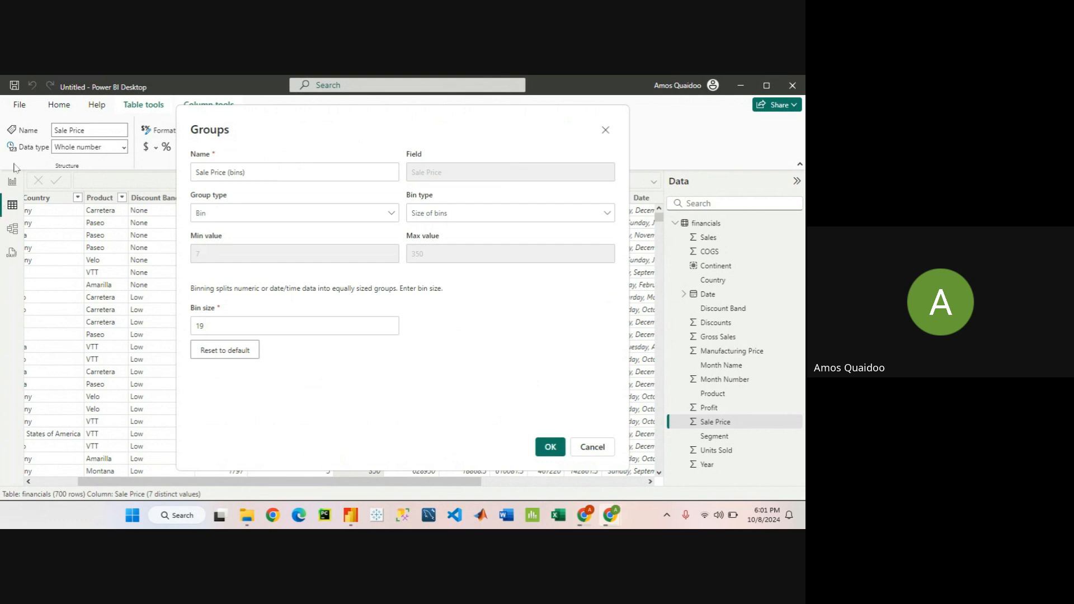
pyautogui.doubleClick(318, 169)
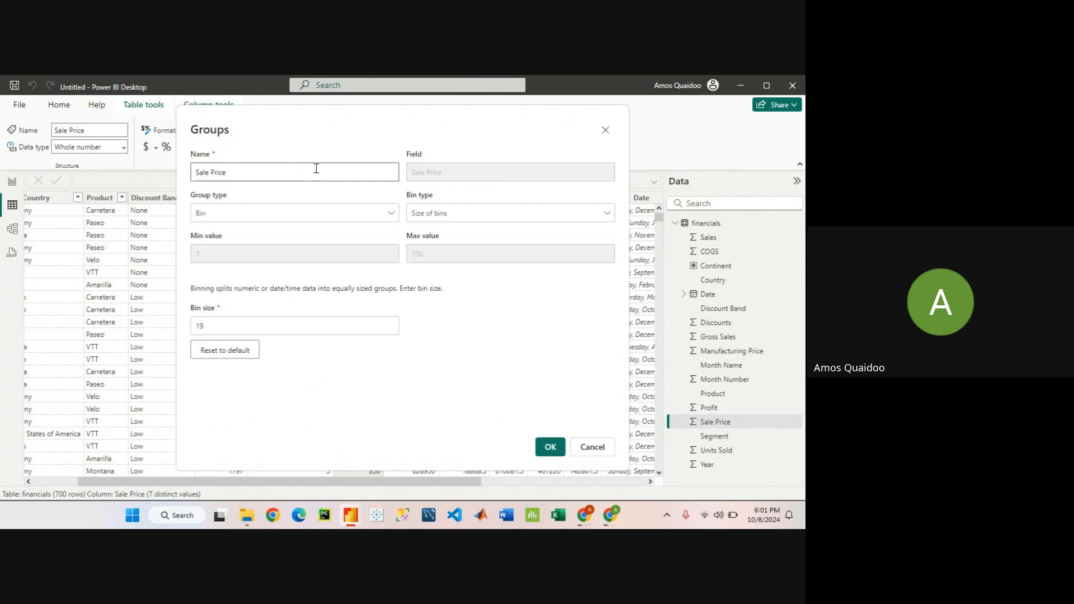
pyautogui.write('Groups')
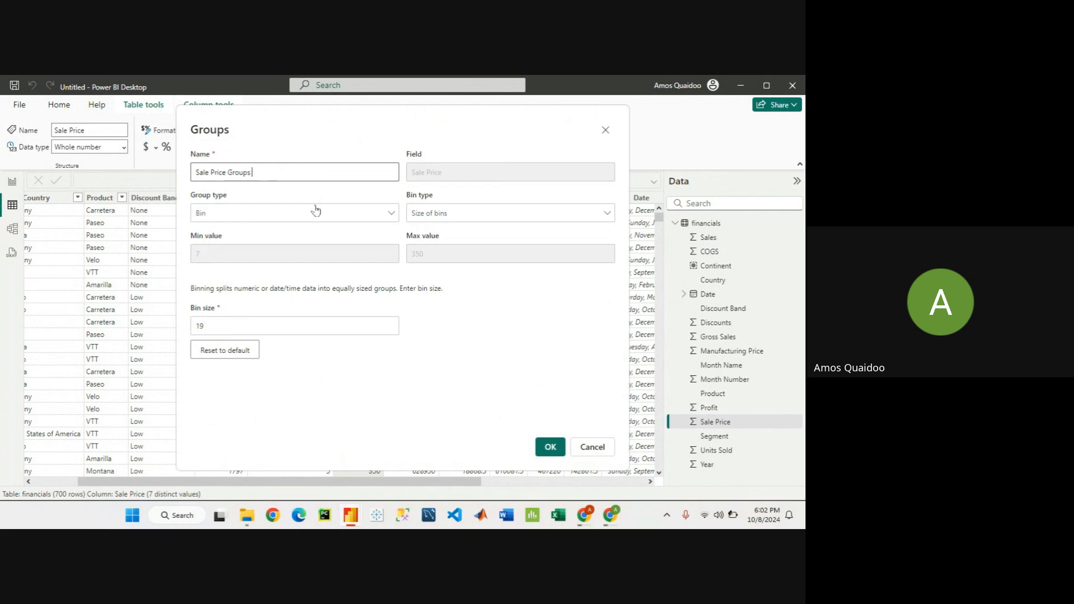
pyautogui.click(301, 215)
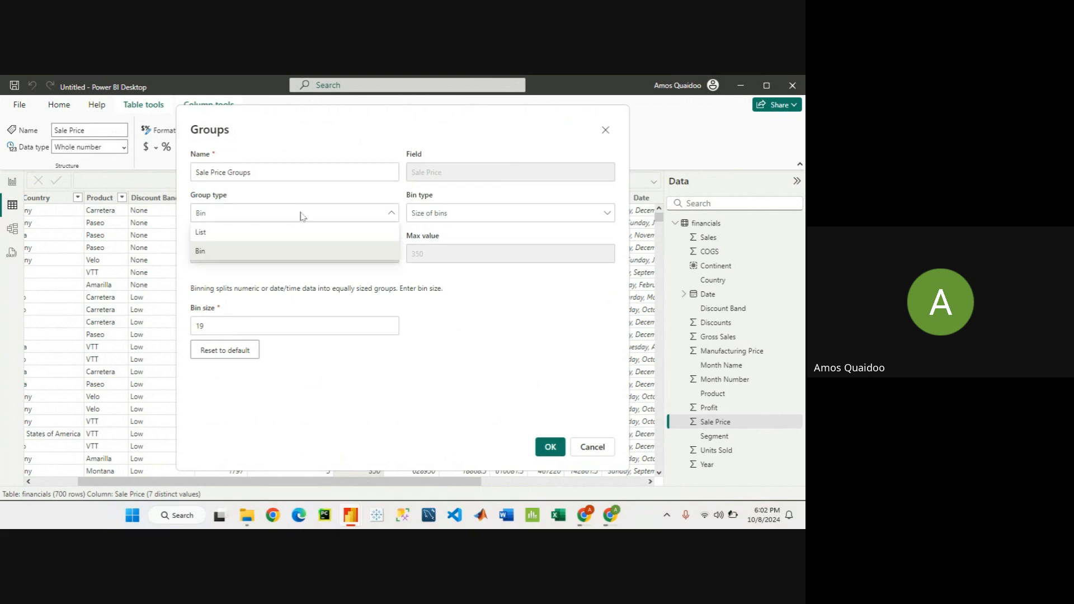
pyautogui.click(307, 239)
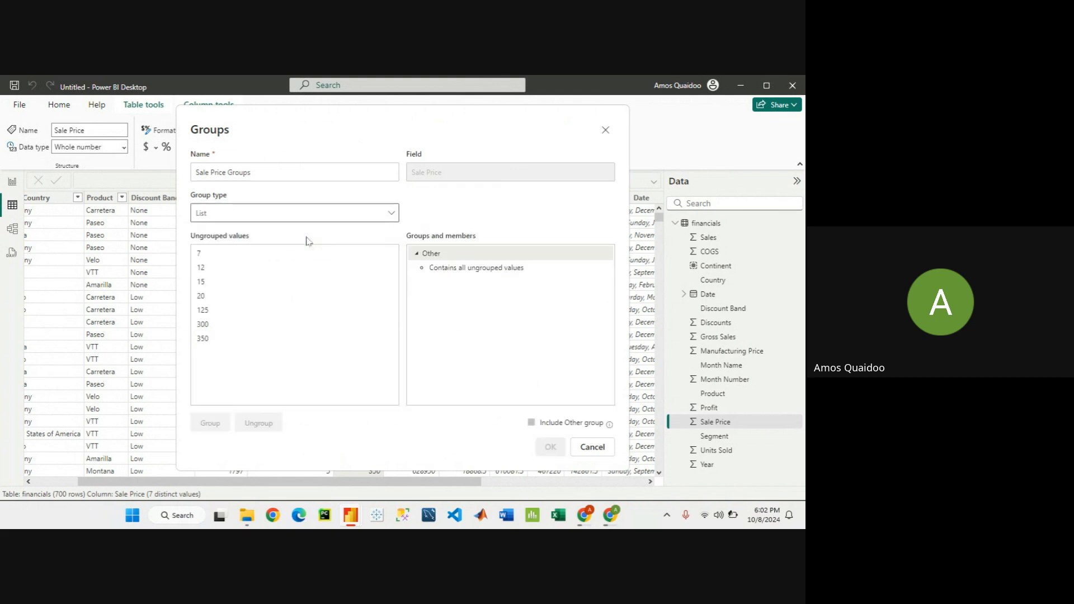
pyautogui.press('XF86MonBrightnessUp')
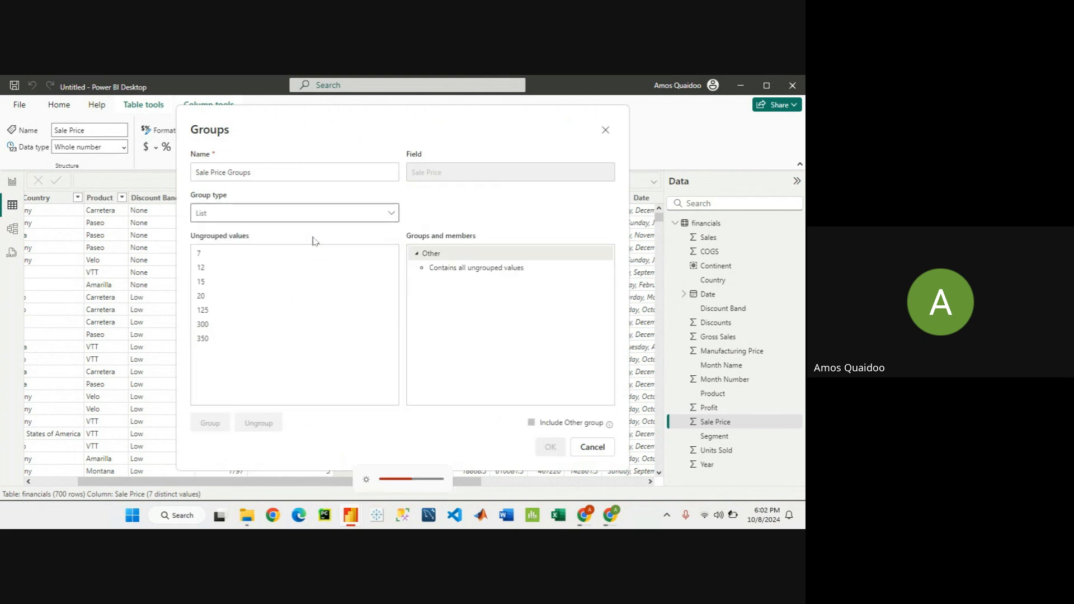
# - Group the ungrouped values 7, 12, 15 and 20, and name that group Low Price
pyautogui.click(300, 324)
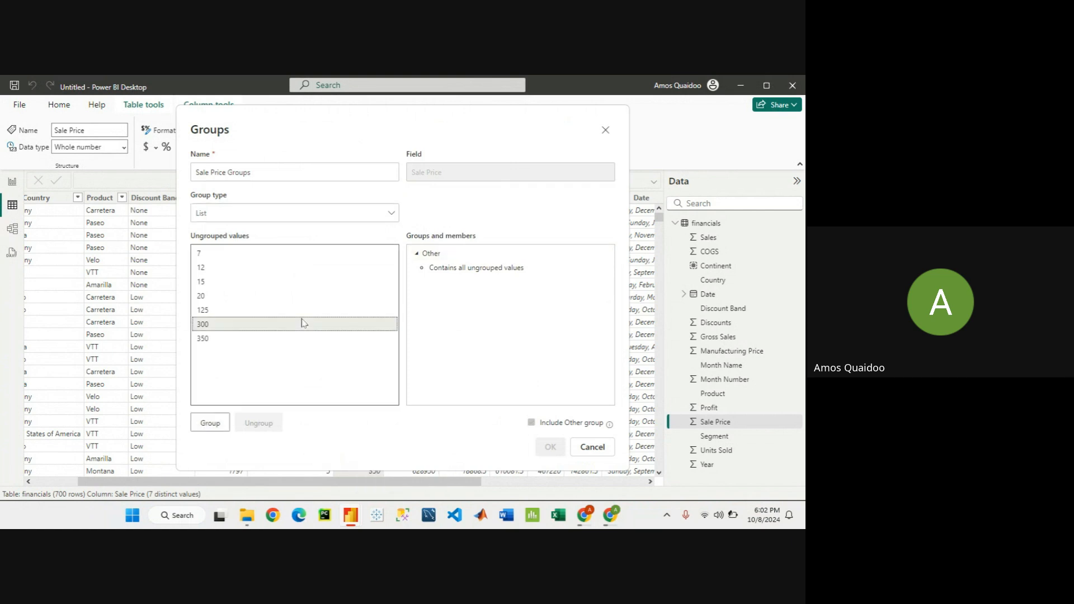
pyautogui.click(296, 255)
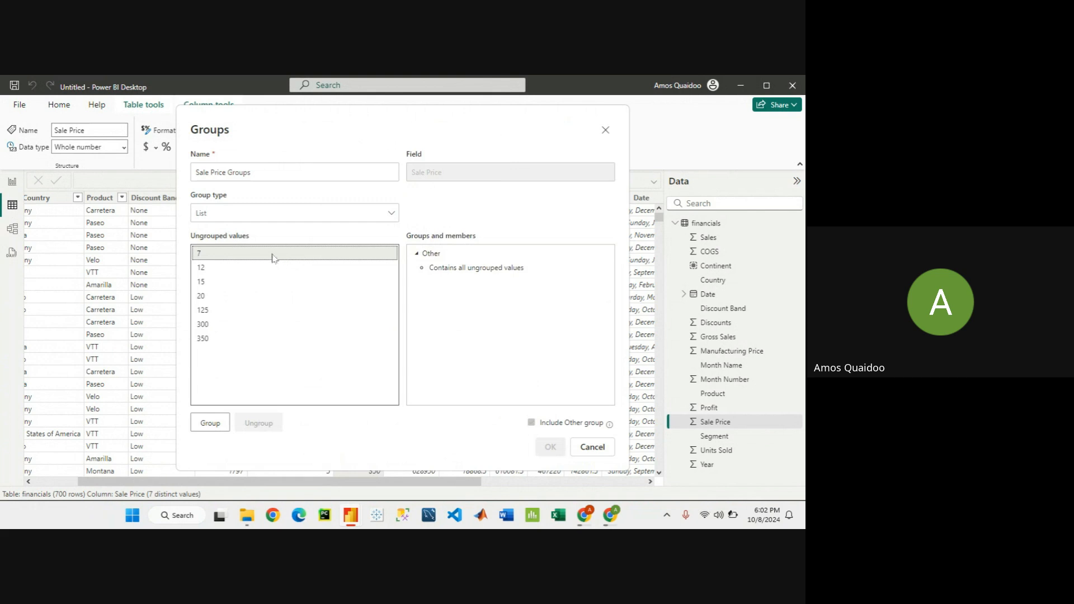
pyautogui.keyDown('ctrl'); pyautogui.click(264, 268); pyautogui.keyUp('ctrl')
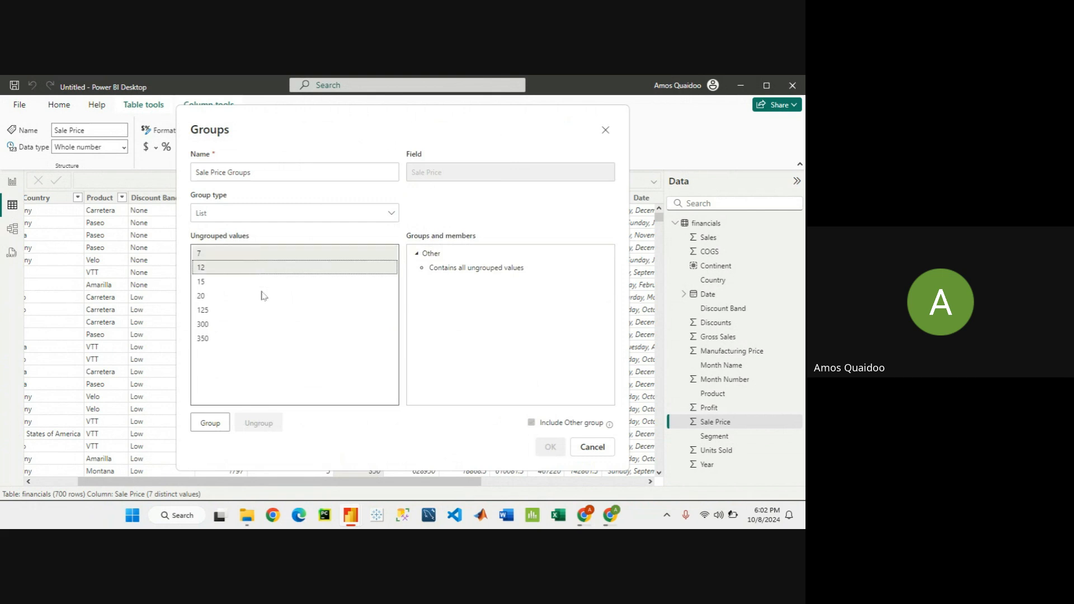
pyautogui.keyDown('ctrl'); pyautogui.click(265, 283); pyautogui.keyUp('ctrl')
pyautogui.keyDown('ctrl'); pyautogui.click(258, 301); pyautogui.keyUp('ctrl')
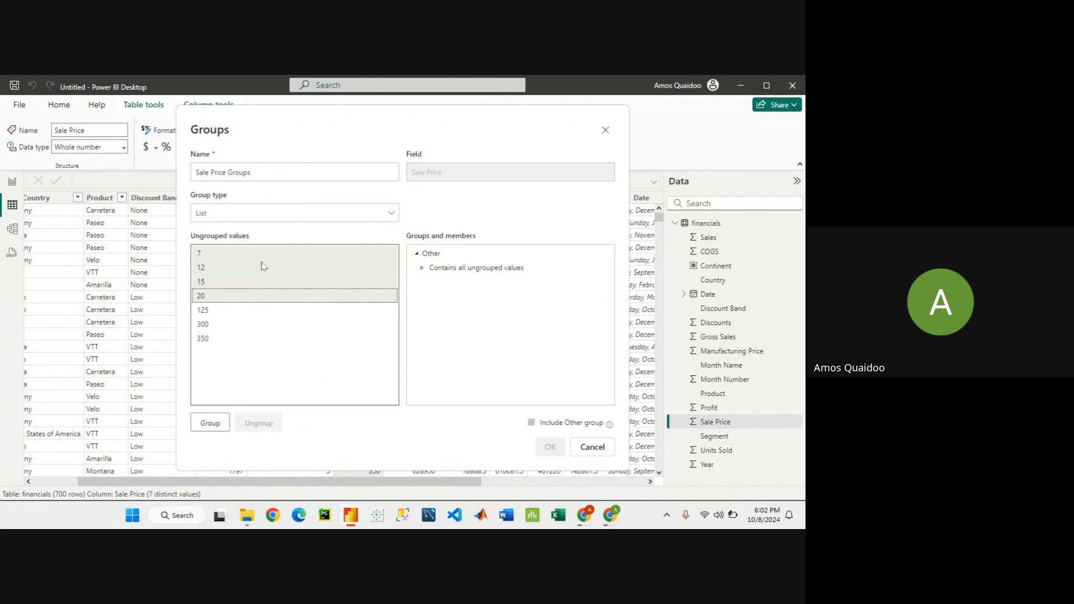
pyautogui.click(210, 424)
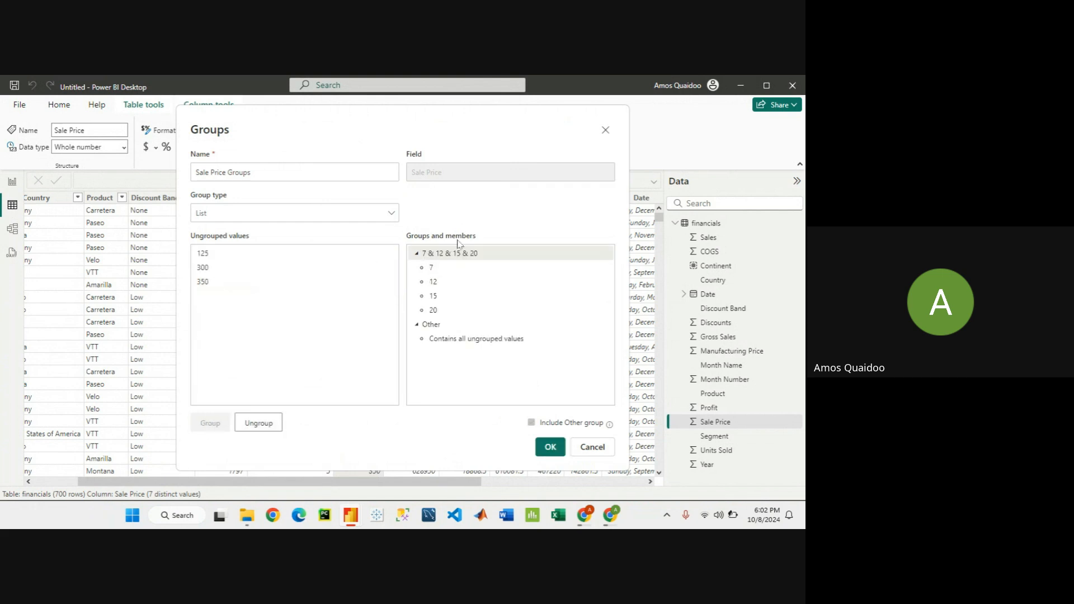
pyautogui.click(484, 257)
pyautogui.doubleClick(484, 256)
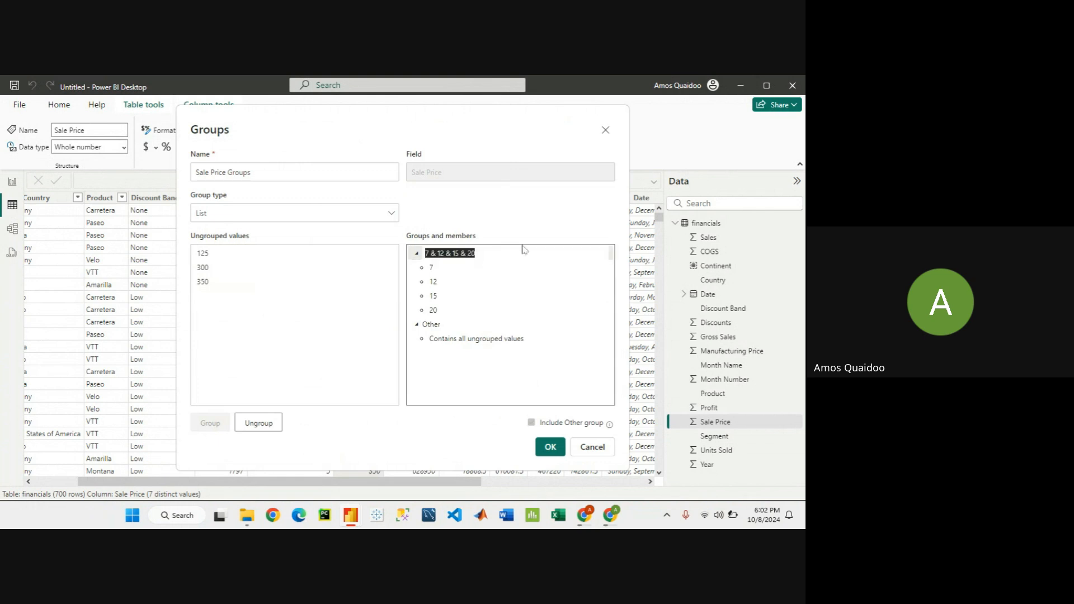
pyautogui.press('BackSpace')
pyautogui.press('Return')
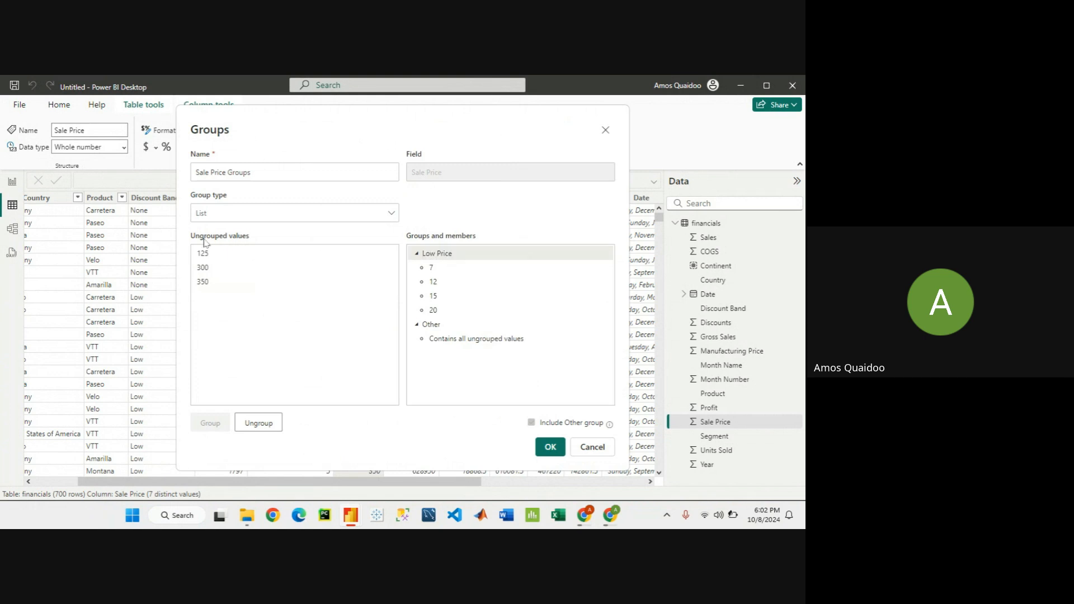
pyautogui.click(213, 256)
pyautogui.keyDown('shift'); pyautogui.click(219, 270); pyautogui.keyUp('shift')
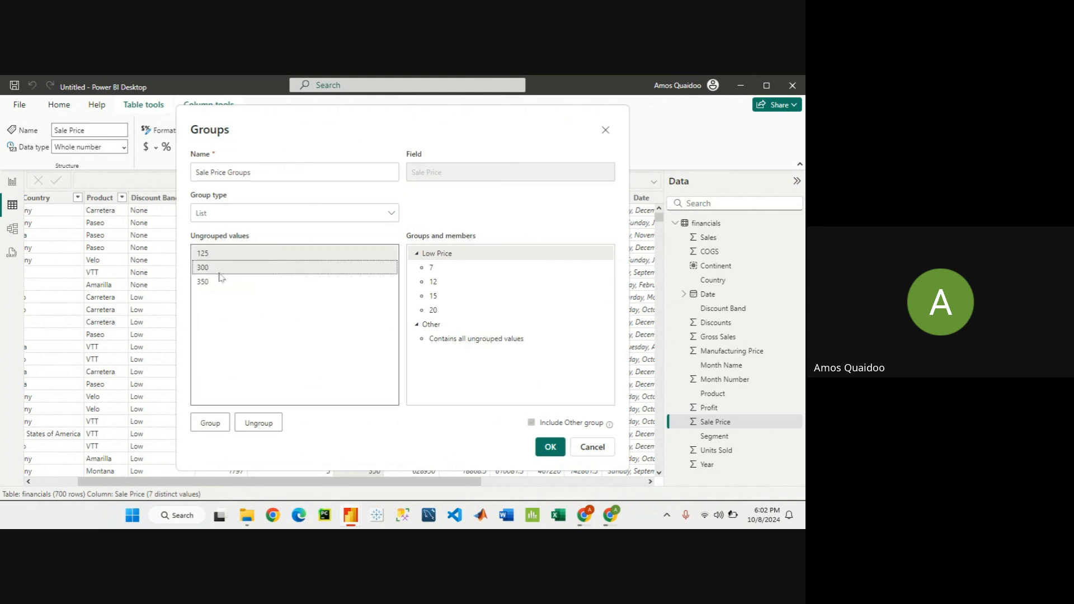
pyautogui.keyDown('shift'); pyautogui.click(221, 282); pyautogui.keyUp('shift')
pyautogui.click(210, 424)
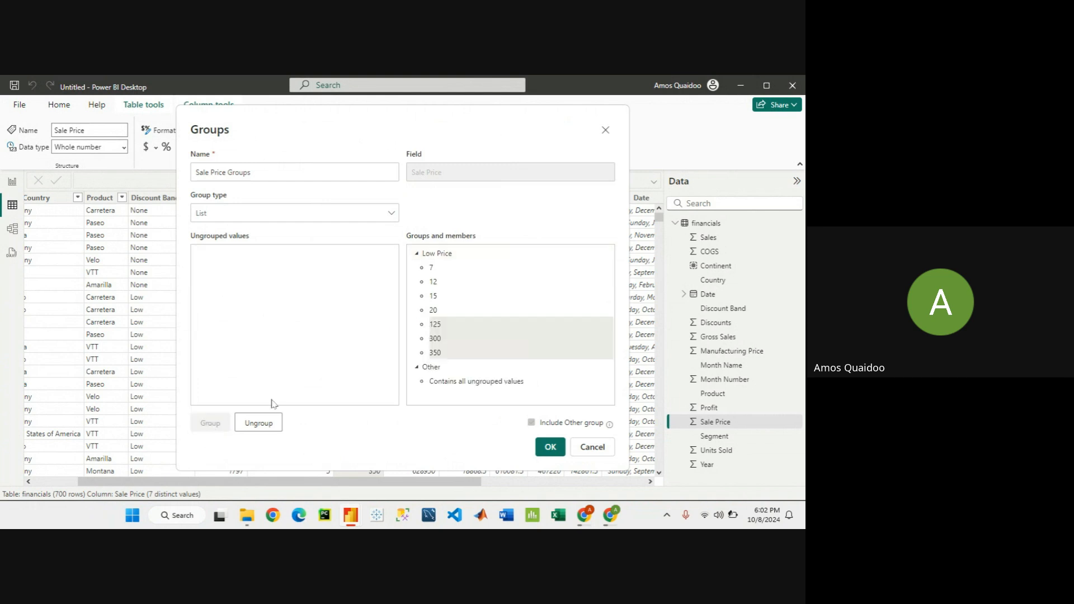
pyautogui.click(256, 427)
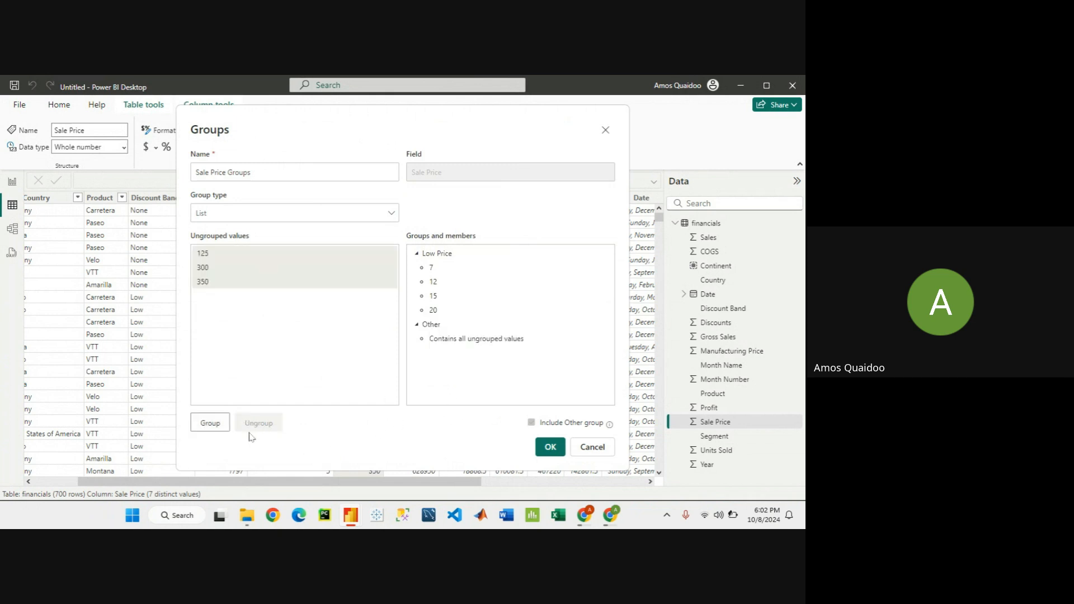
pyautogui.click(232, 364)
# - Group the remaining values 125, 300 and 350 as a separate group, and name it High Price
pyautogui.click(223, 255)
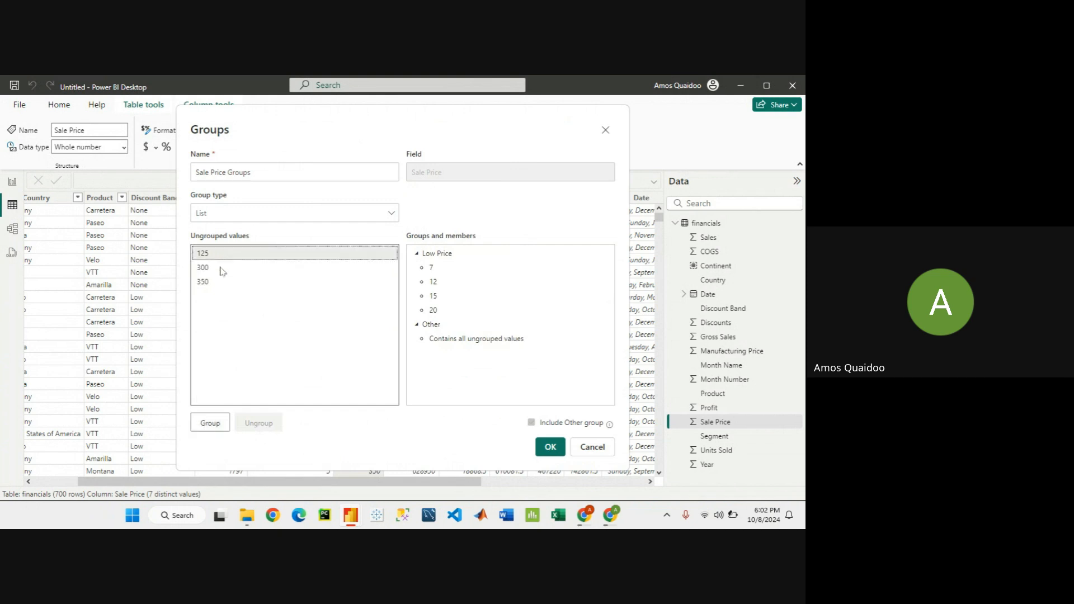
pyautogui.keyDown('ctrl'); pyautogui.click(220, 268); pyautogui.keyUp('ctrl')
pyautogui.keyDown('ctrl'); pyautogui.click(217, 282); pyautogui.keyUp('ctrl')
pyautogui.click(210, 424)
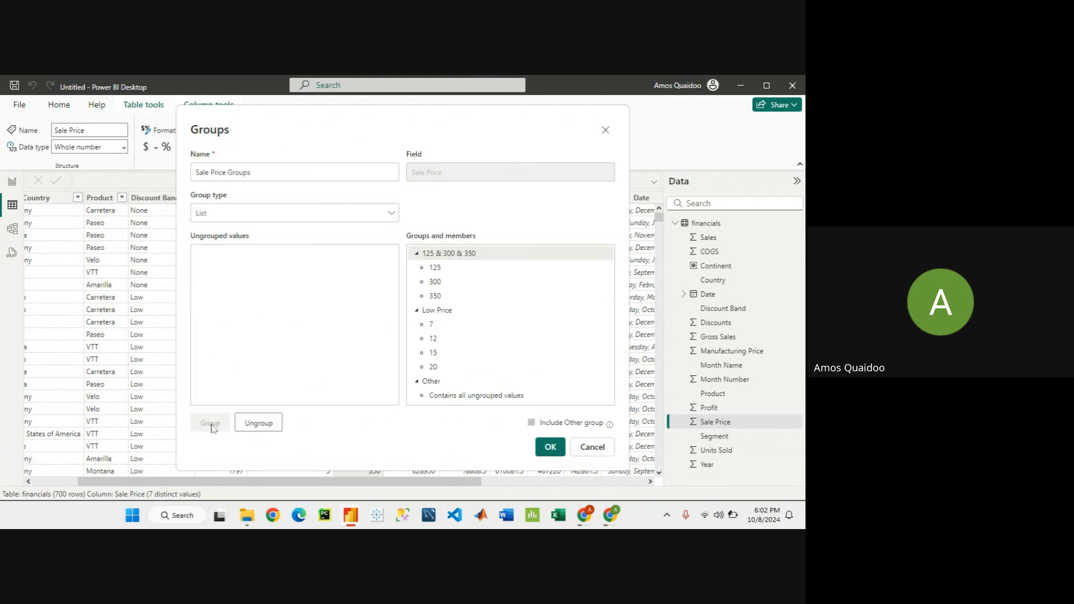
pyautogui.doubleClick(470, 253)
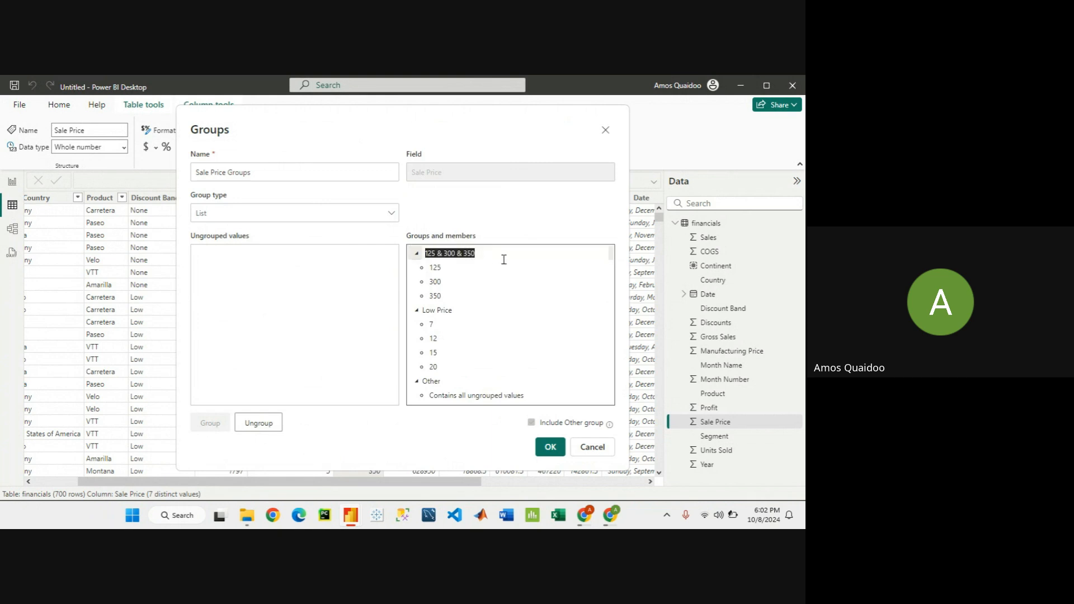
pyautogui.press('BackSpace')
pyautogui.write('High Price')
pyautogui.press('Return')
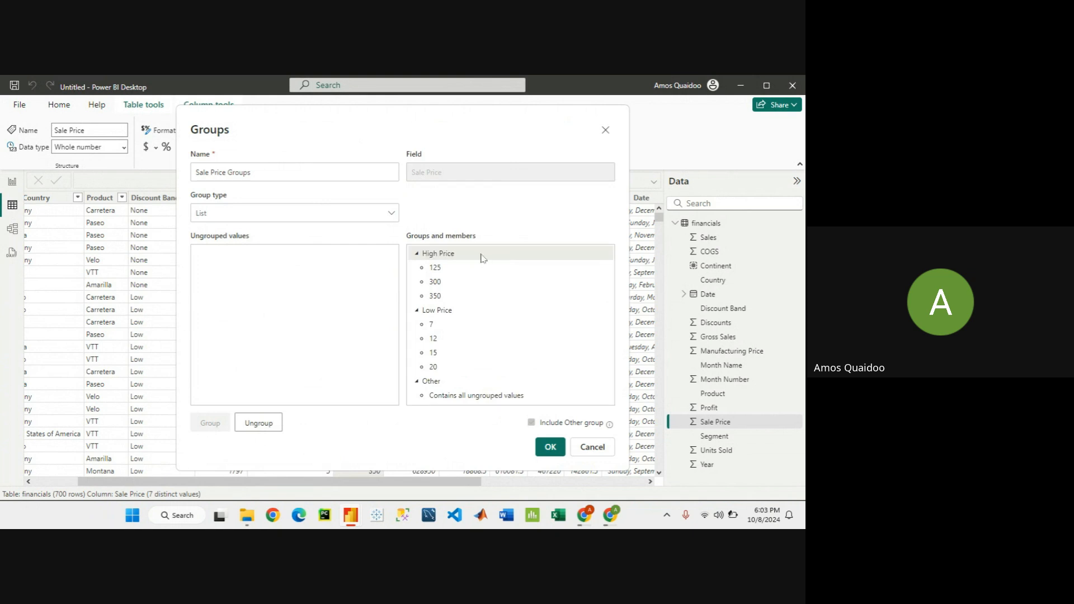
# - Collapse the High Price and Low Price groups, and create the Sale Price Groups column
pyautogui.click(417, 254)
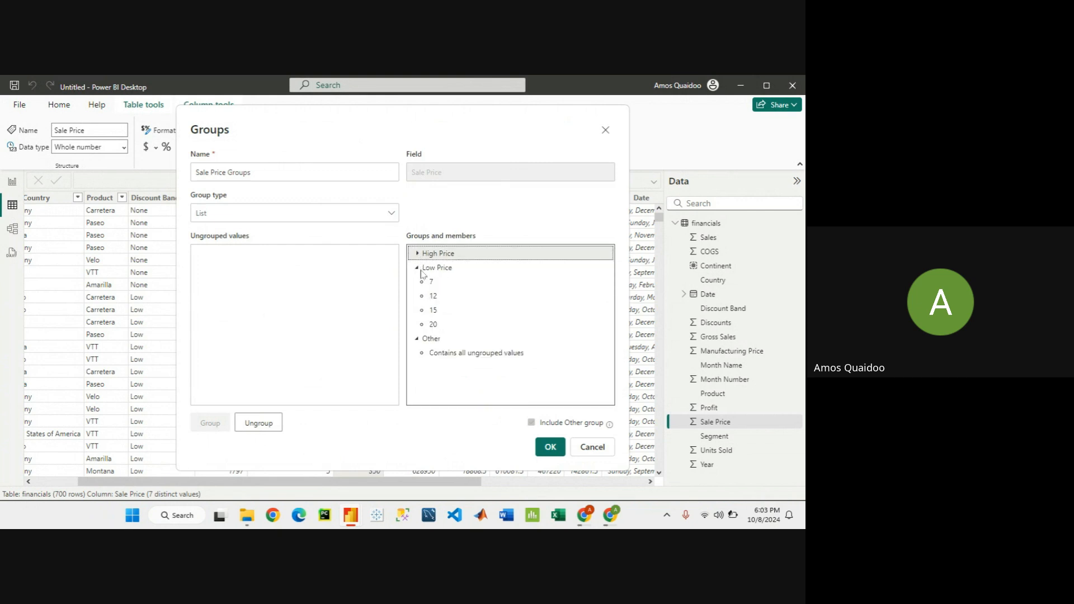
pyautogui.click(417, 269)
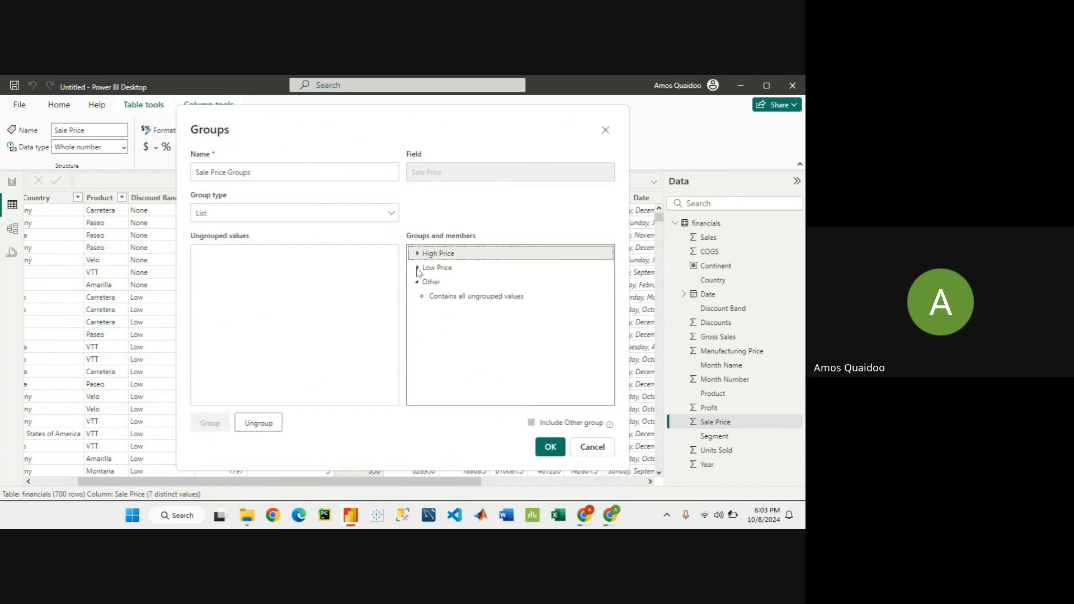
pyautogui.click(417, 269)
pyautogui.click(417, 269)
pyautogui.click(551, 447)
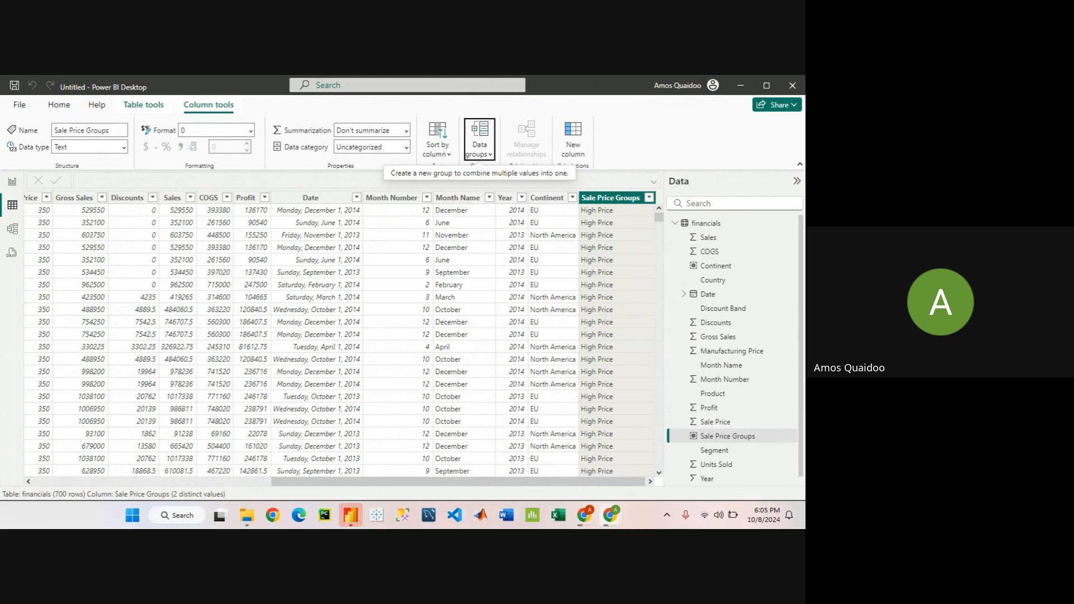
# - Review the filter values of the Sale Price Groups column in the table without applying a filter
pyautogui.rightClick(96, 387)
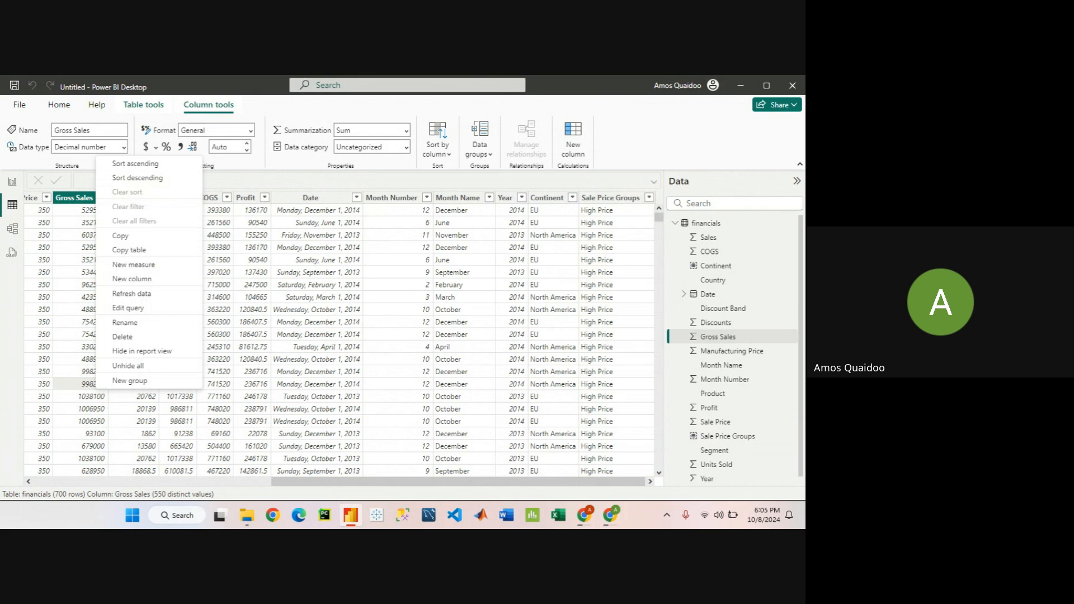
pyautogui.click(632, 130)
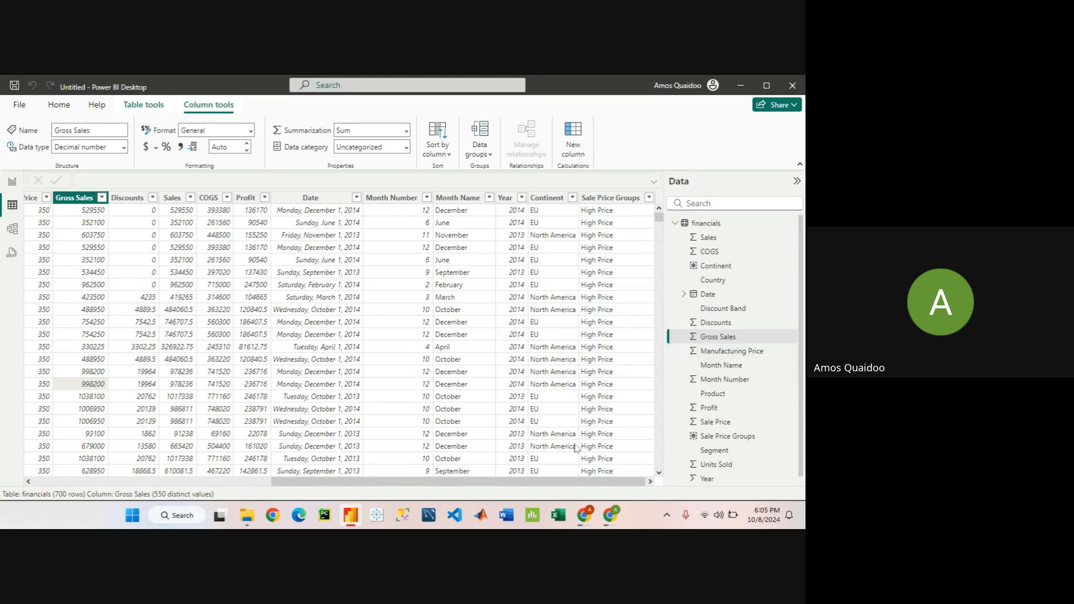
pyautogui.moveTo(587, 484)
pyautogui.mouseDown()
pyautogui.moveTo(570, 488)
pyautogui.moveTo(589, 486)
pyautogui.mouseUp()
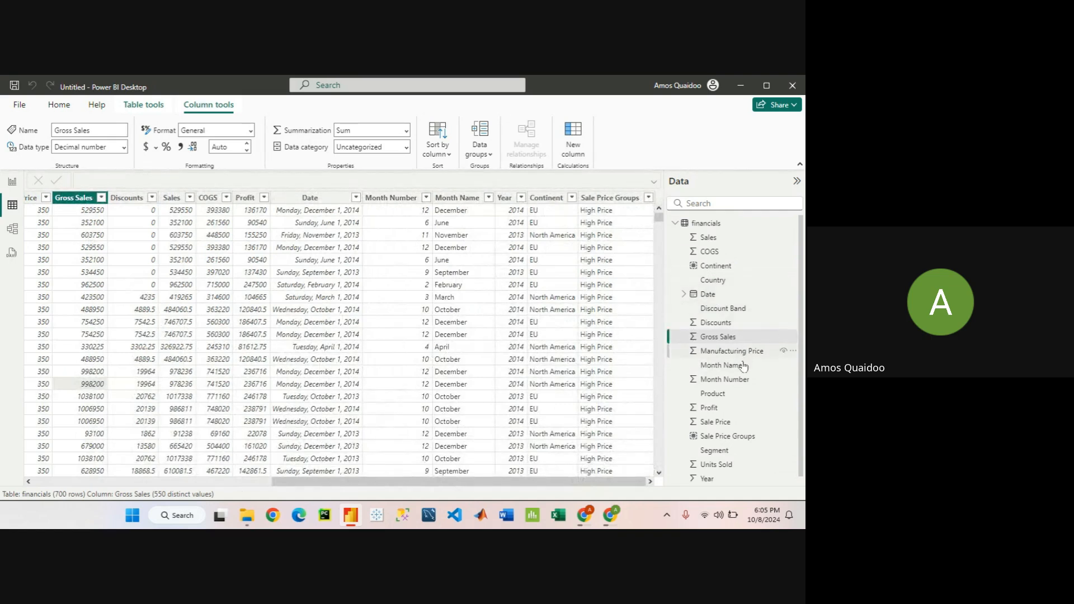
pyautogui.click(736, 440)
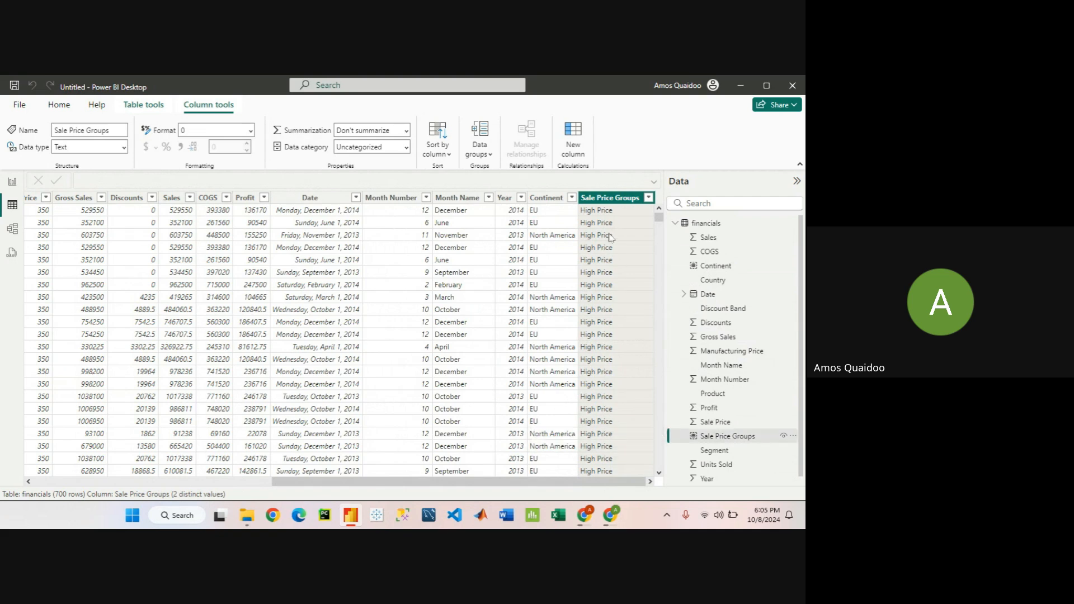
pyautogui.click(649, 198)
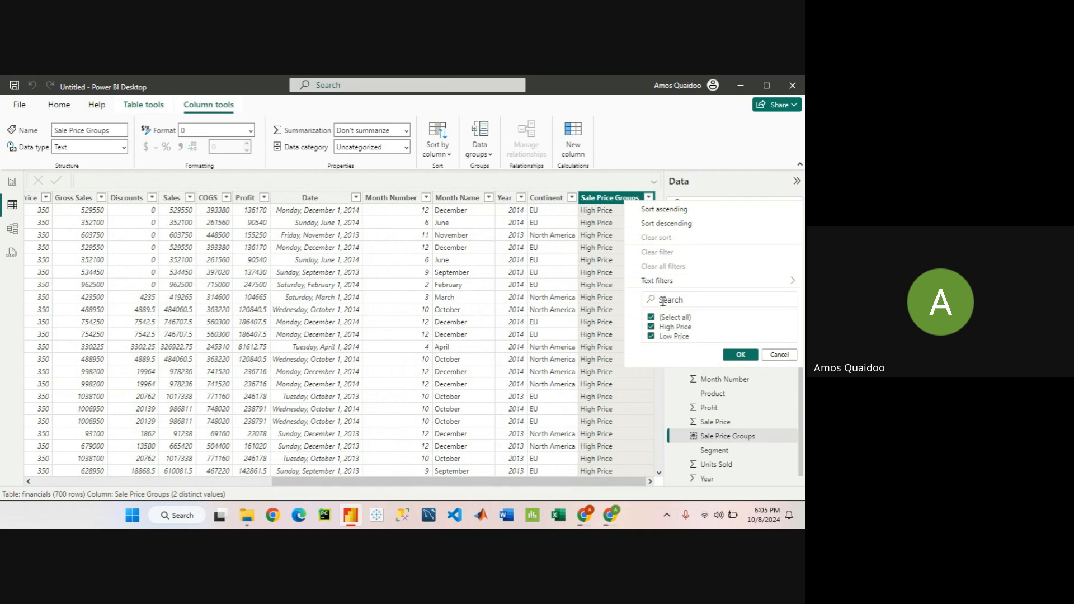
# - Return to the report page, add an empty donut chart and move it to the page's upper-right area
pyautogui.click(11, 184)
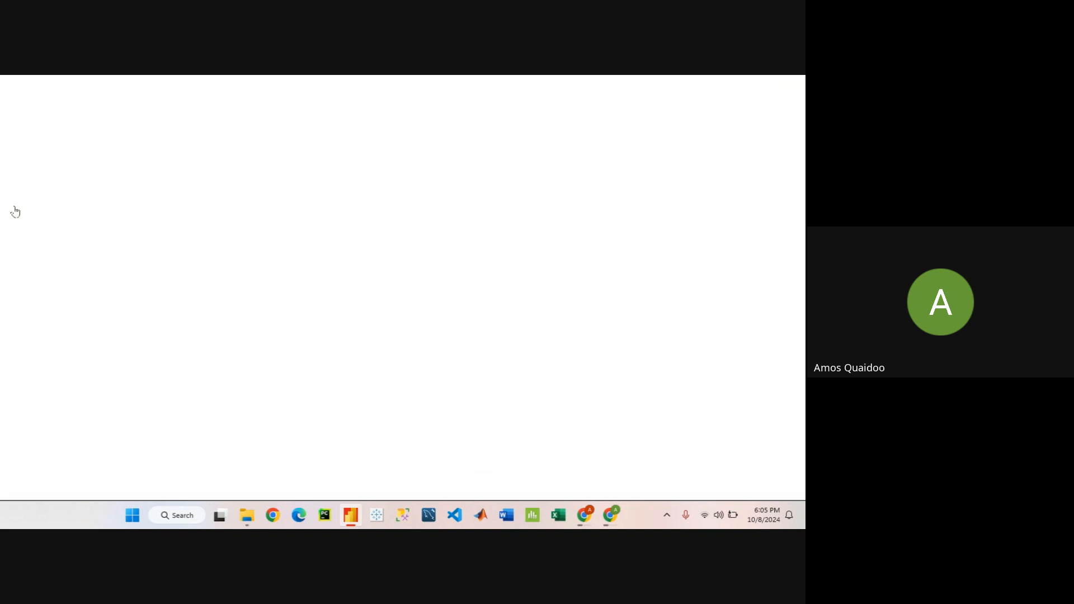
pyautogui.click(314, 342)
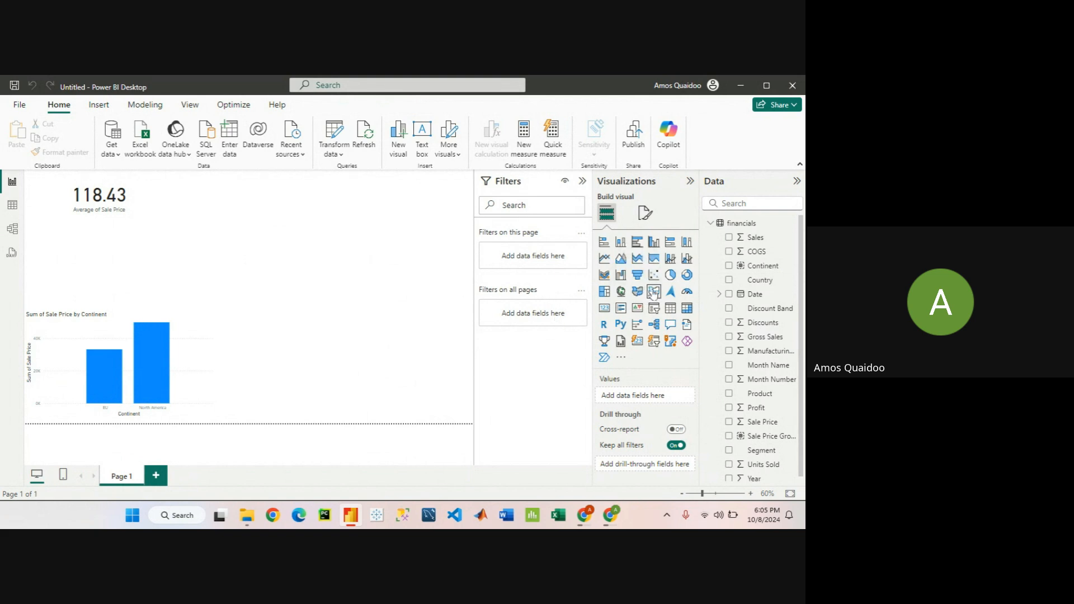
pyautogui.click(686, 275)
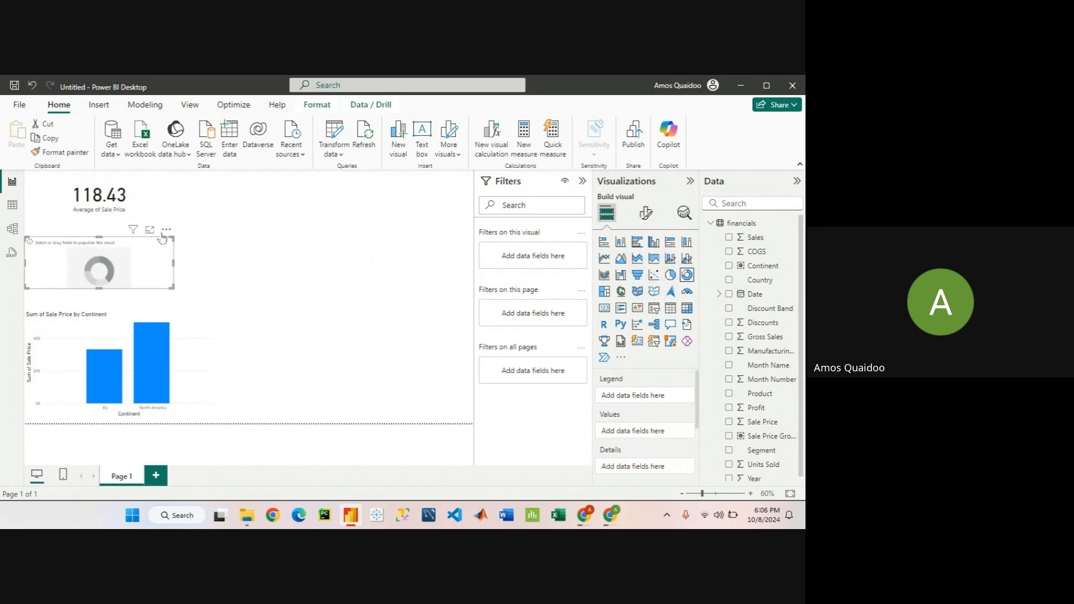
pyautogui.moveTo(162, 231); pyautogui.dragTo(399, 178)
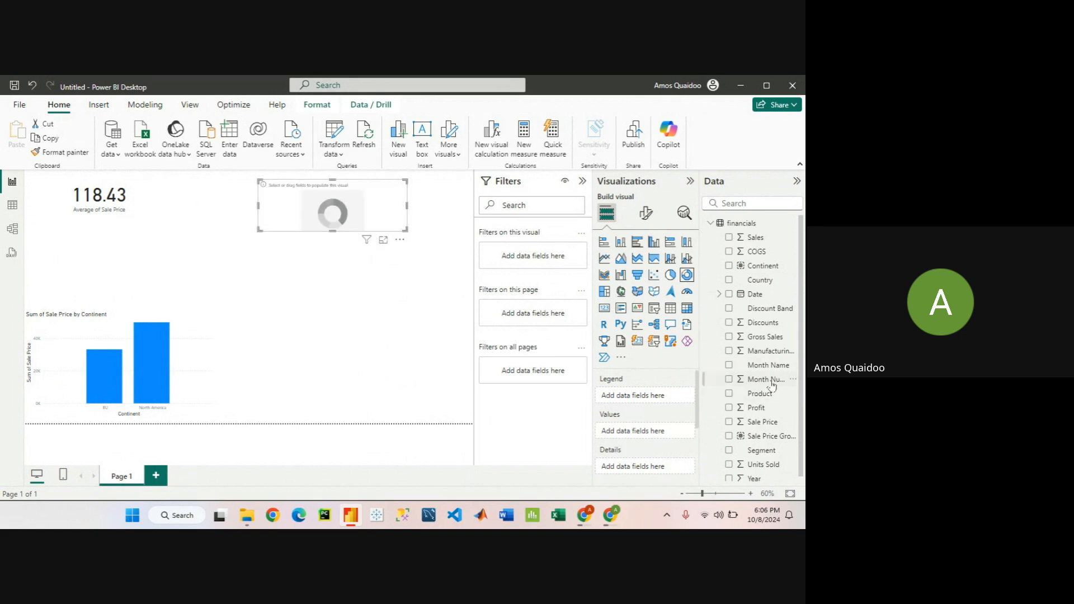
# - Use Sale Price Groups as the donut chart's legend and Profit as its values
pyautogui.moveTo(769, 436); pyautogui.dragTo(661, 396)
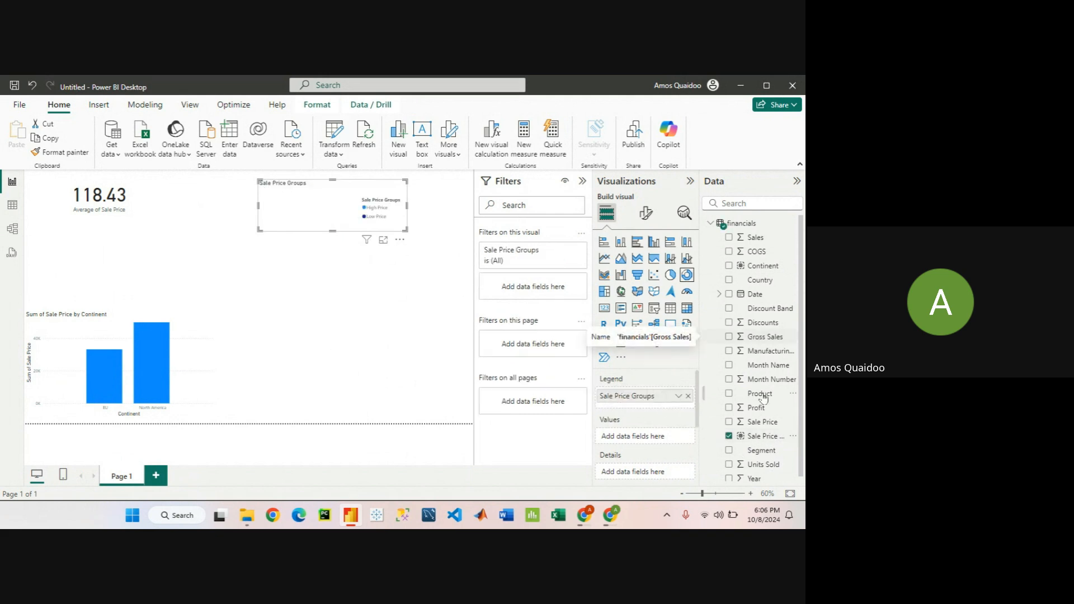
pyautogui.scroll(-1, 772, 477)
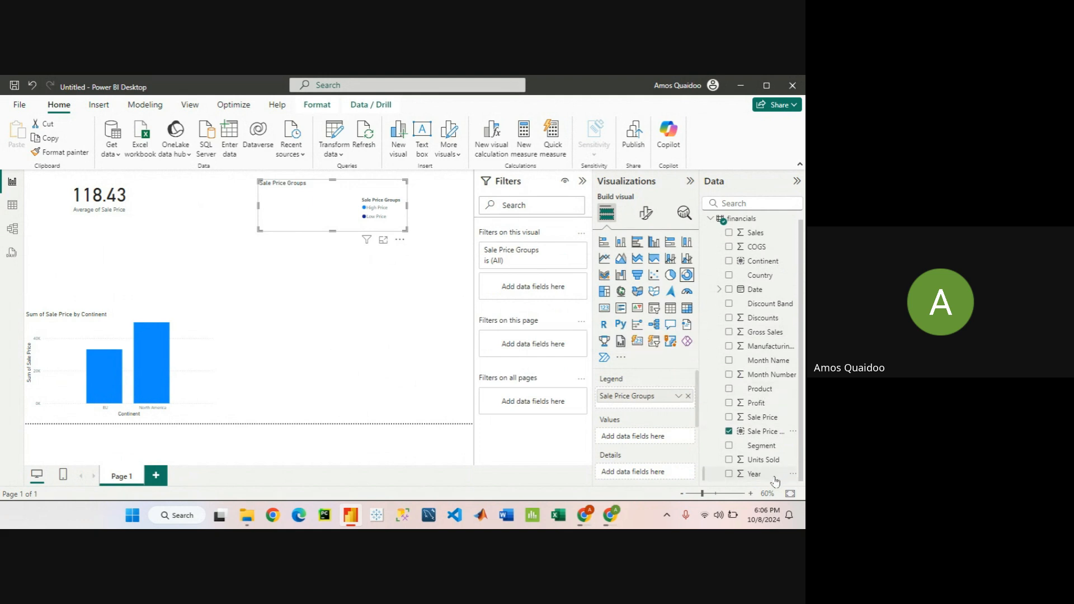
pyautogui.moveTo(765, 408); pyautogui.dragTo(660, 442)
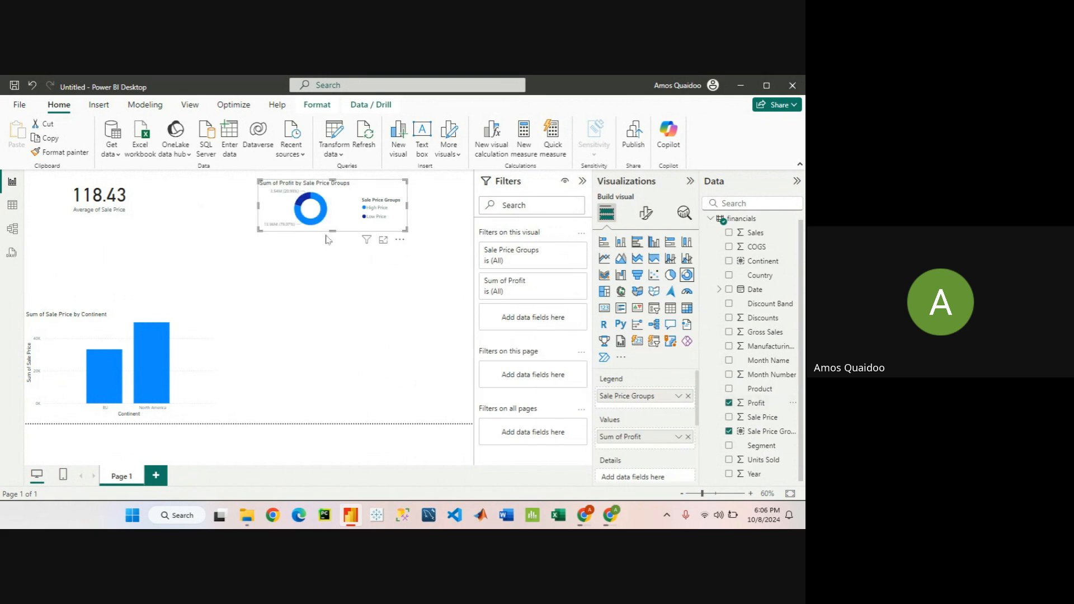
# - Enlarge the donut chart, place it beside the column chart in the page's lower-right area, and check the High Price slice's details
pyautogui.moveTo(333, 230); pyautogui.dragTo(431, 438)
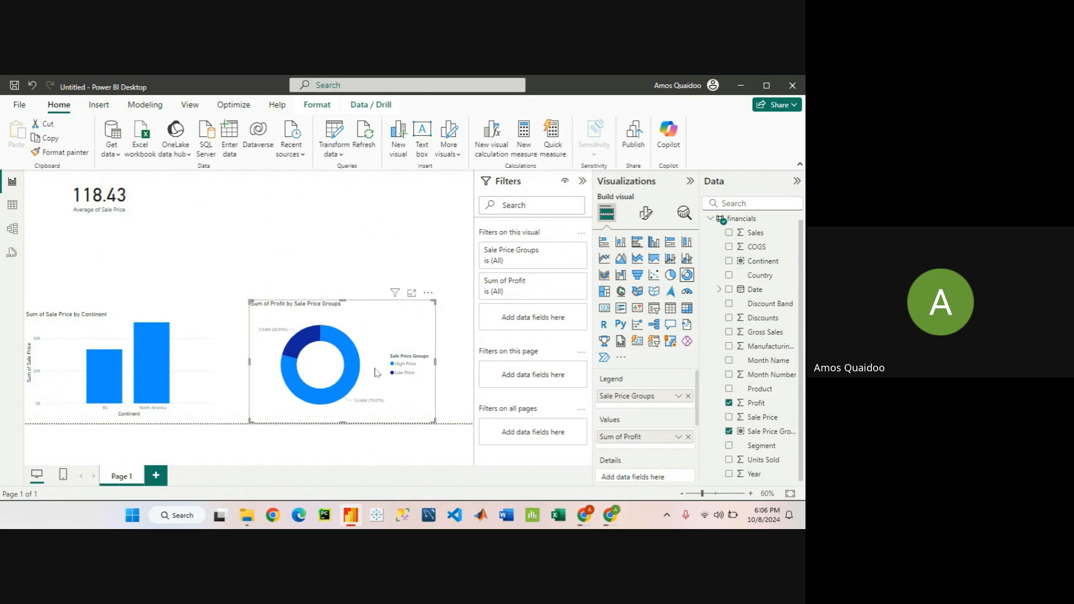
pyautogui.moveTo(356, 375)
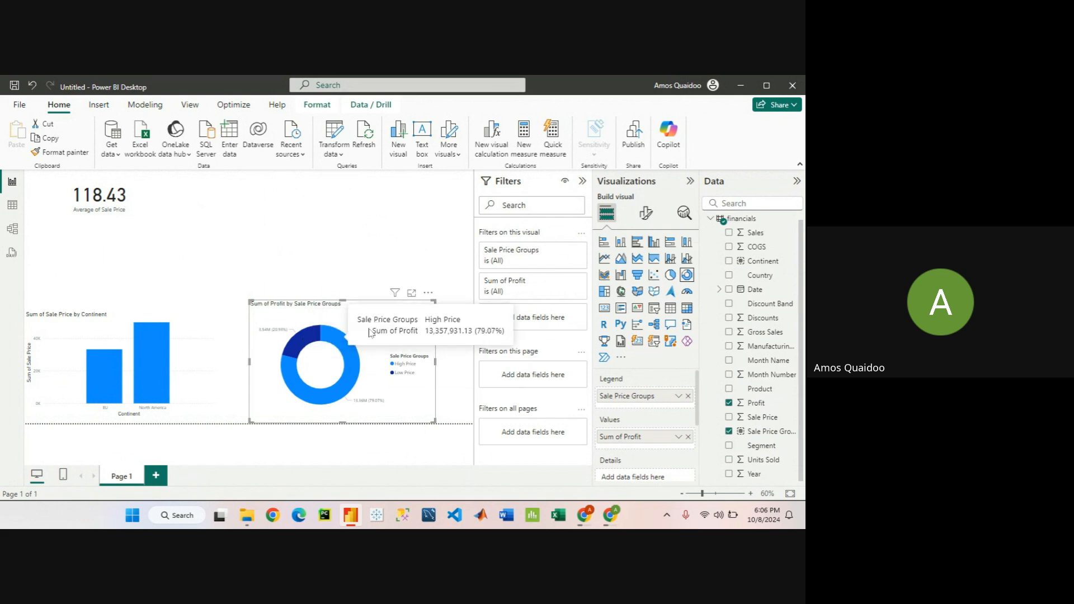
pyautogui.click(448, 282)
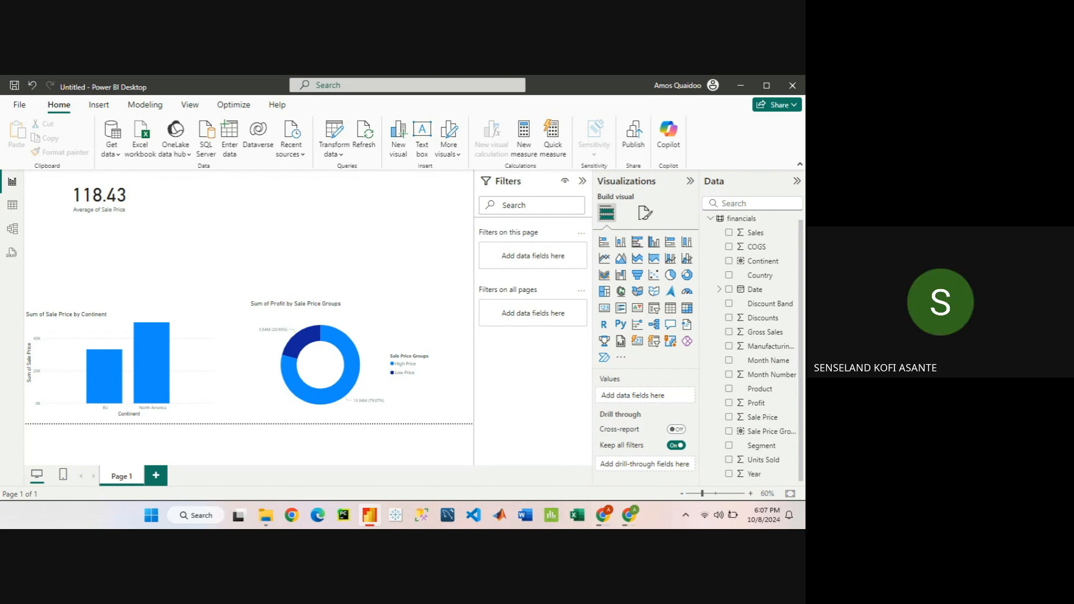
pyautogui.press('XF86AudioRaiseVolume')
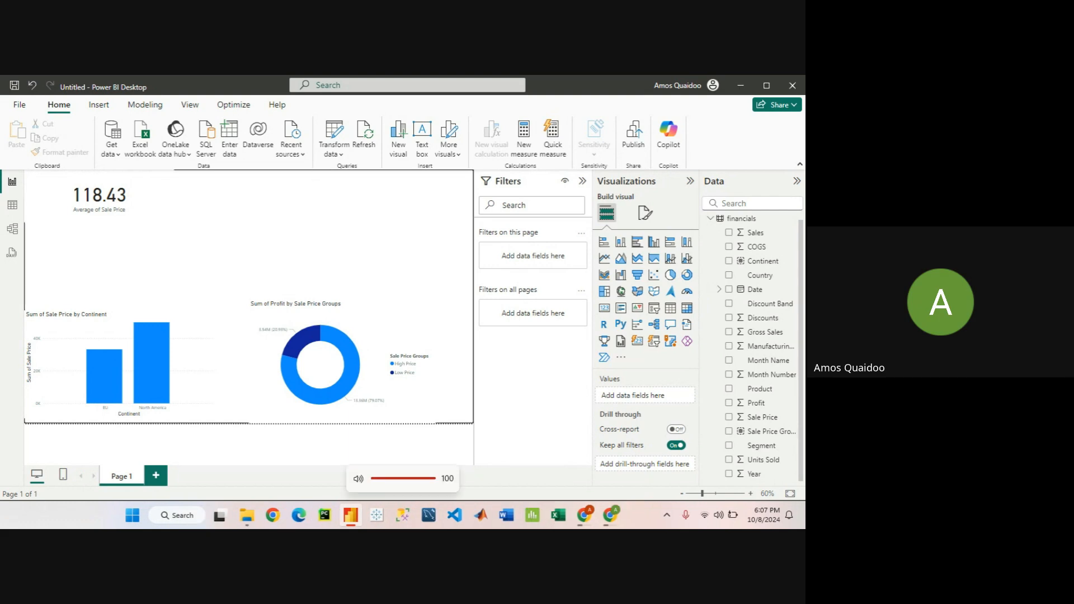
pyautogui.press('XF86AudioLowerVolume')
pyautogui.press('XF86AudioLowerVolume')
pyautogui.press('XF86AudioRaiseVolume')
pyautogui.press('XF86AudioRaiseVolume')
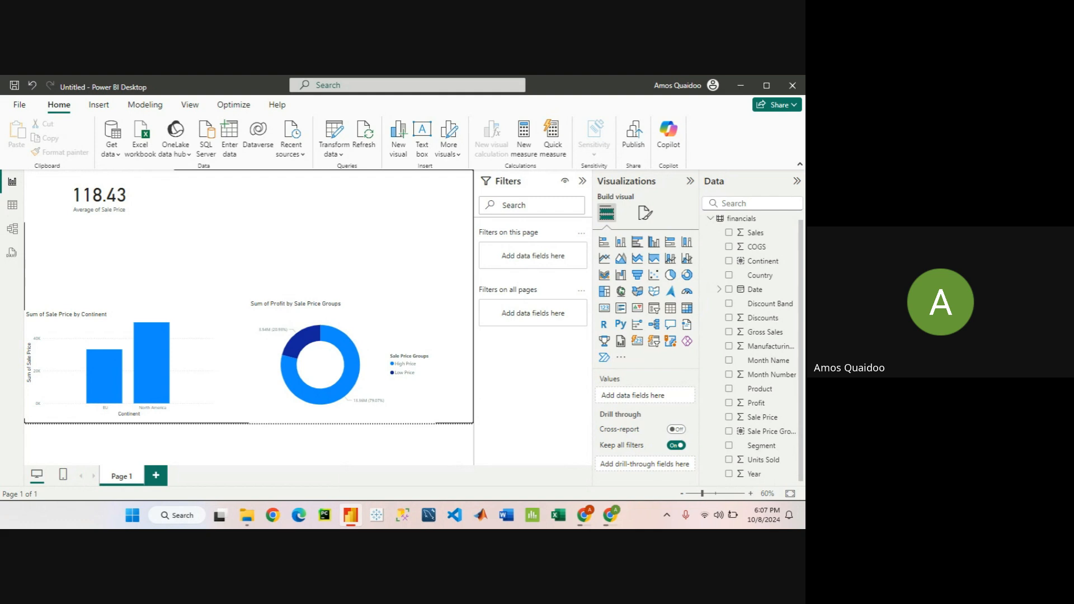
pyautogui.press('XF86AudioLowerVolume')
pyautogui.press('XF86AudioLowerVolume')
pyautogui.press('XF86AudioLowerVolume')
pyautogui.press('XF86AudioLowerVolume')
pyautogui.press('XF86AudioLowerVolume')
pyautogui.press('XF86AudioLowerVolume')
pyautogui.press('XF86AudioLowerVolume')
pyautogui.press('XF86AudioLowerVolume')
pyautogui.press('XF86AudioLowerVolume')
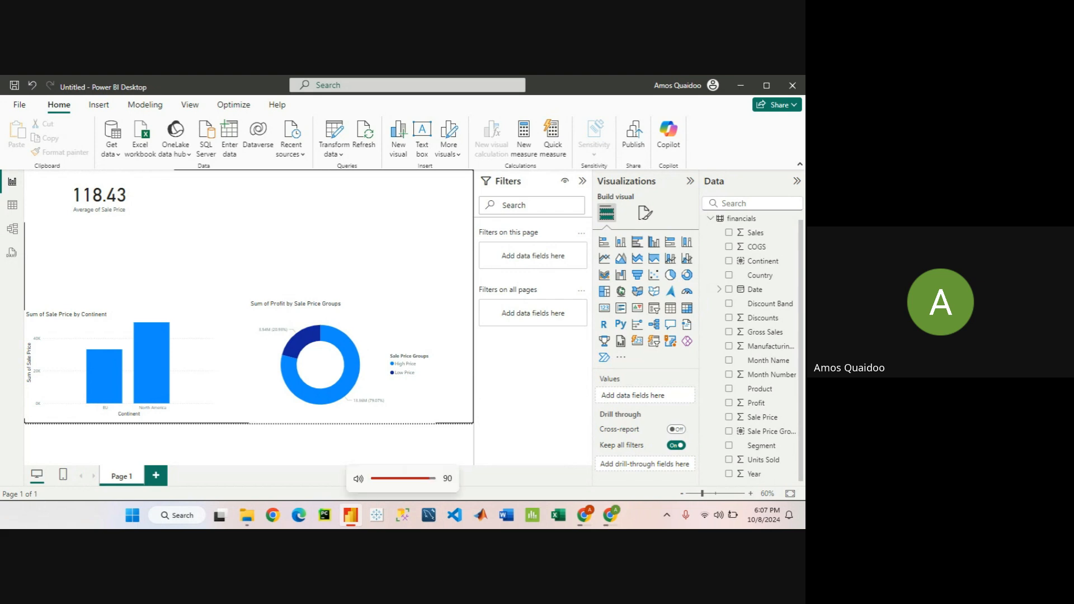
pyautogui.press('XF86AudioRaiseVolume')
pyautogui.press('XF86AudioRaiseVolume')
pyautogui.press('XF86AudioRaiseVolume')
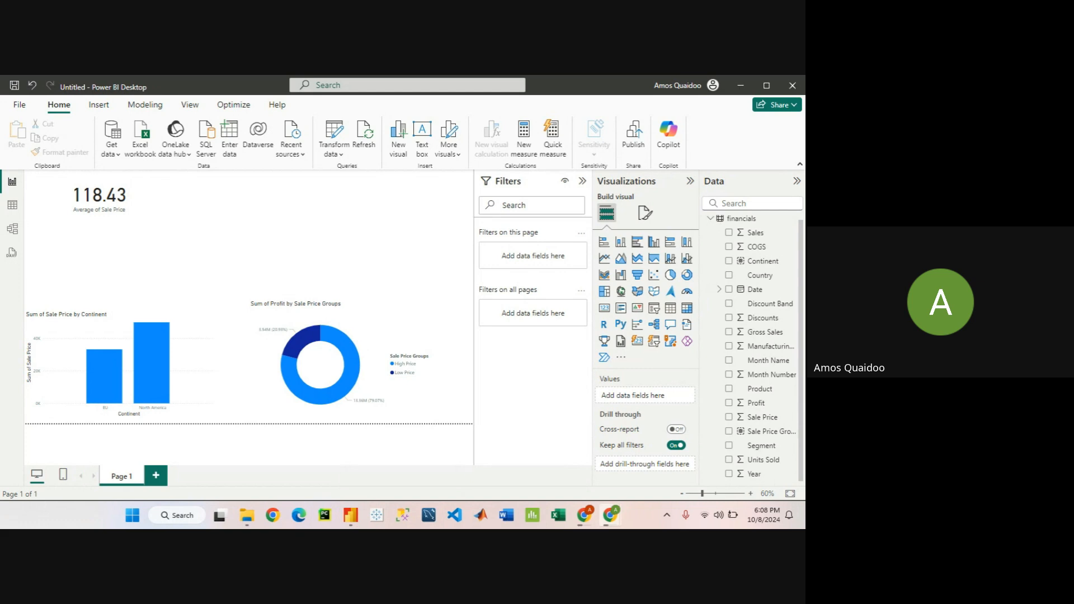
pyautogui.press('XF86AudioRaiseVolume')
pyautogui.click(307, 233)
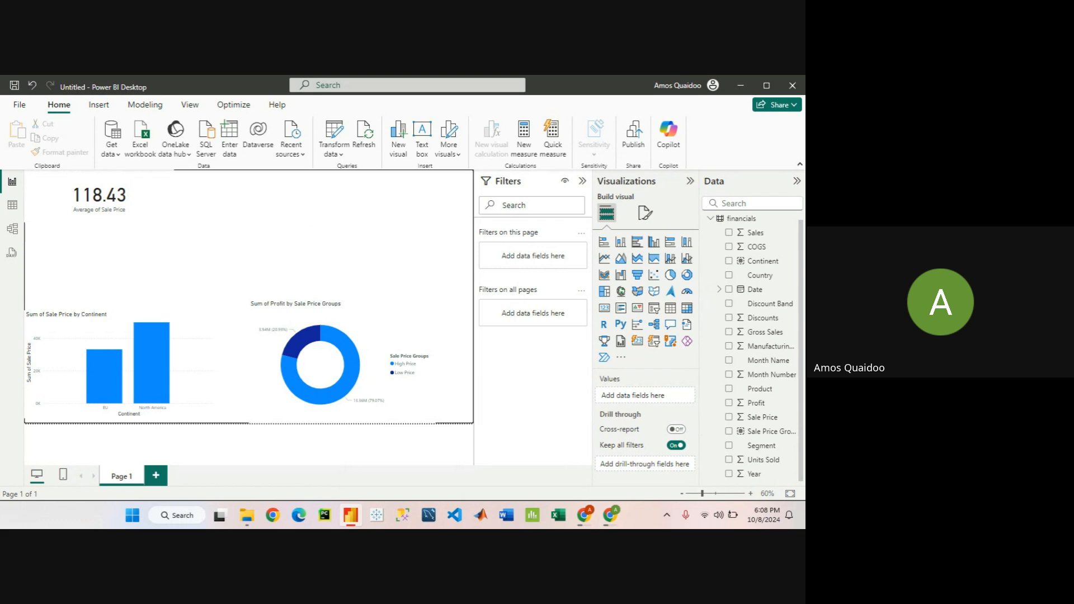
pyautogui.click(611, 515)
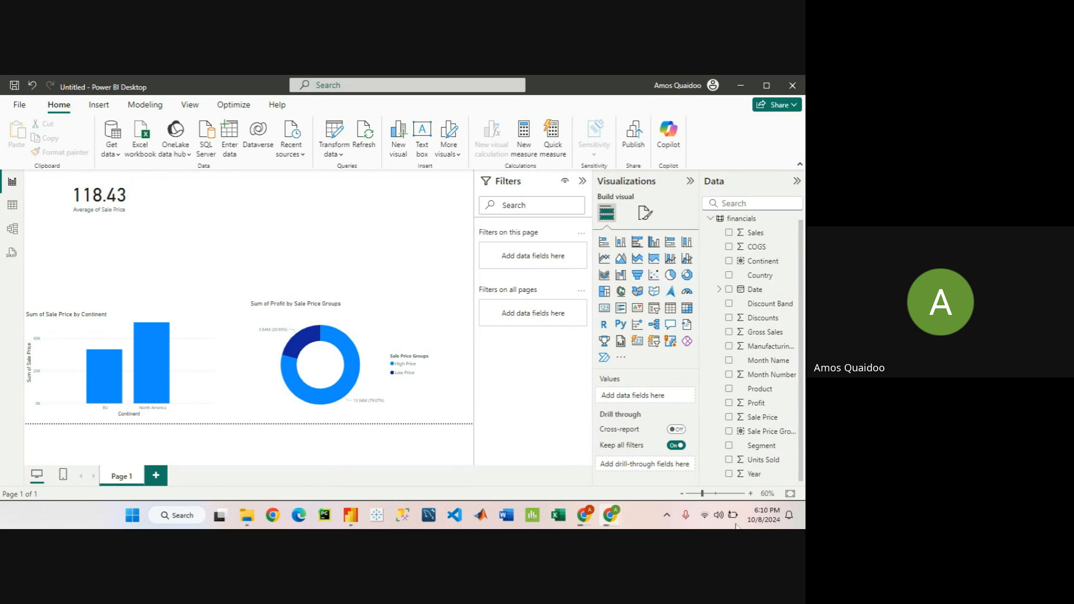
# - Create a hierarchy from the Country field in the financials table
pyautogui.click(773, 279)
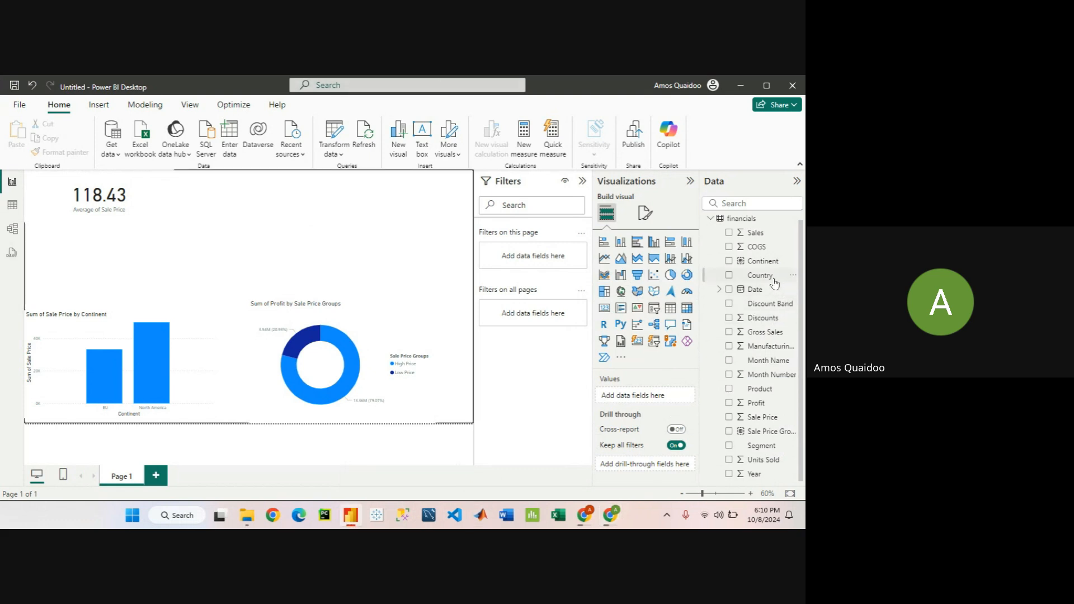
pyautogui.click(775, 281)
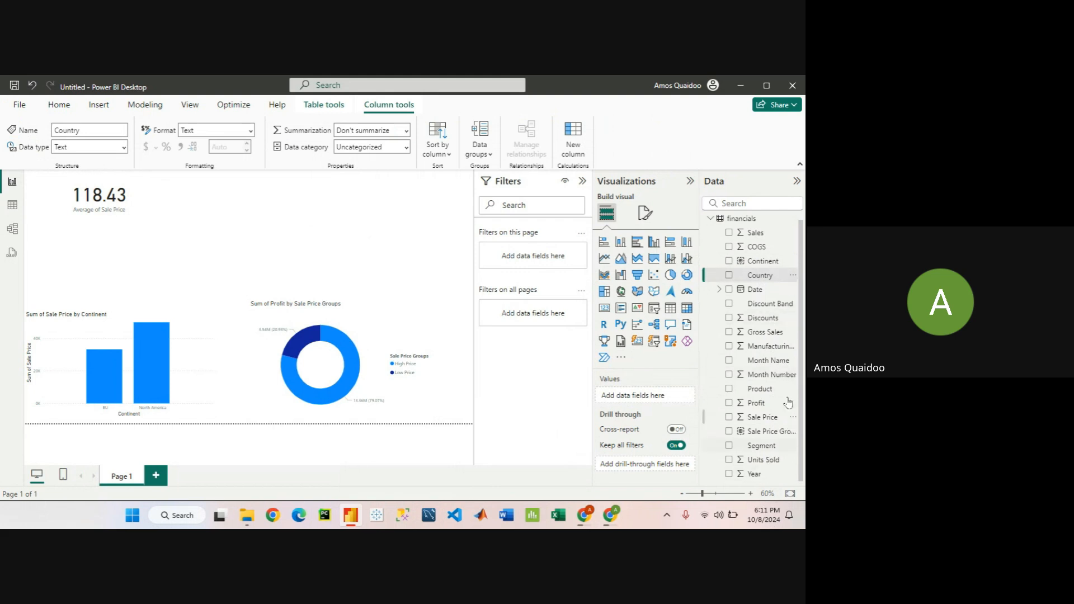
pyautogui.click(793, 276)
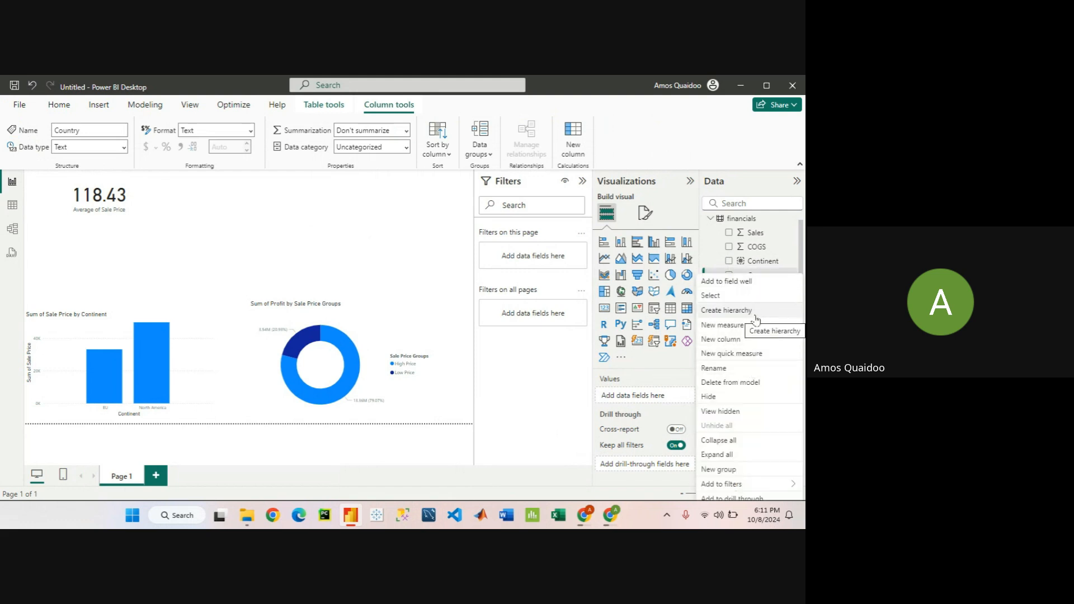
pyautogui.press('Escape')
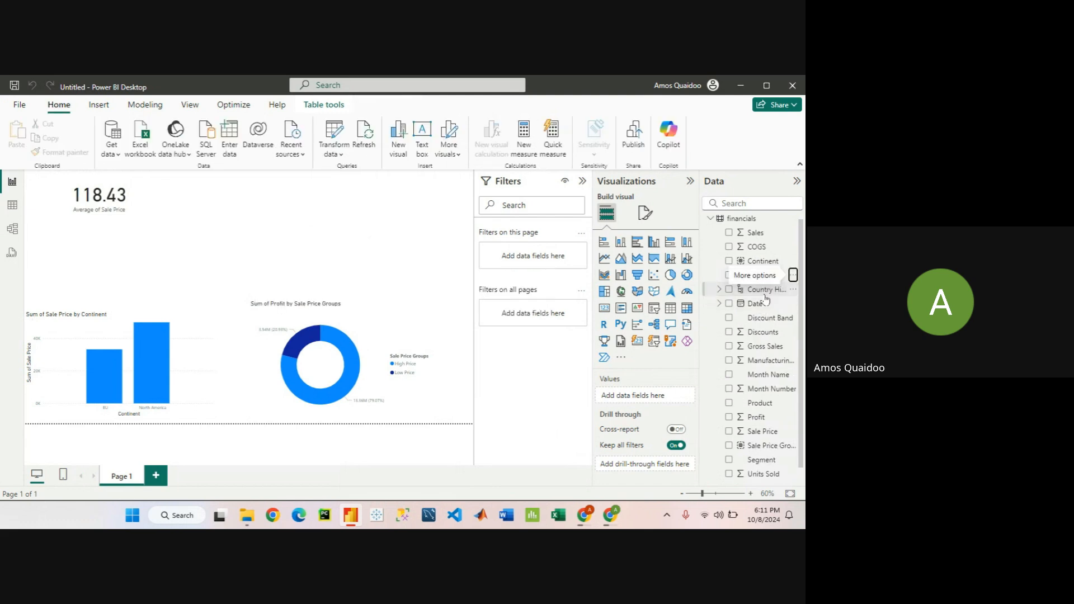
pyautogui.click(744, 290)
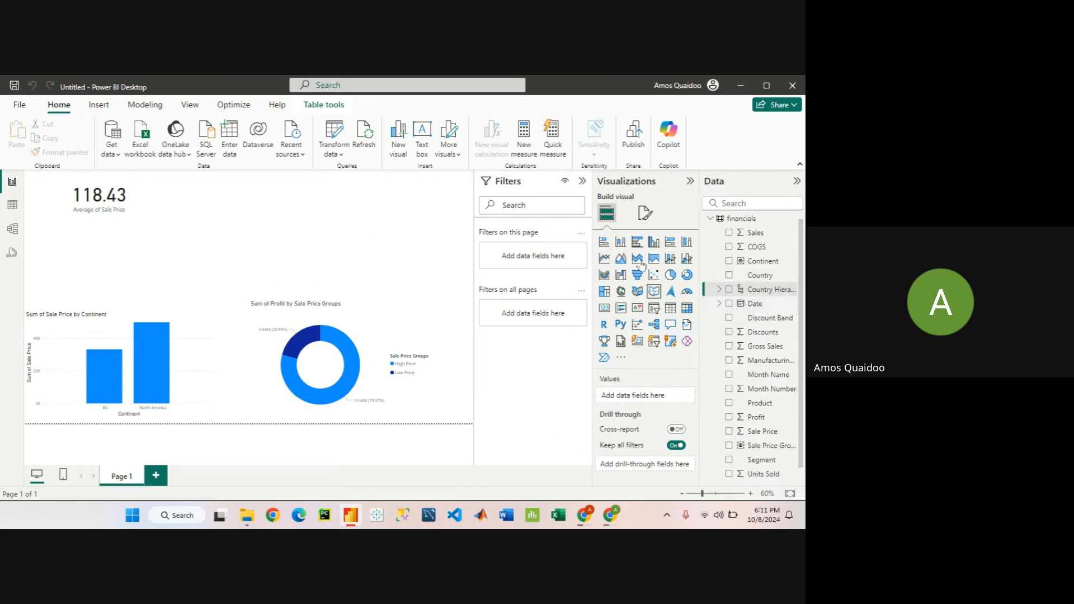
# - Collapse the filters area to widen the field list, and expand Country Hierarchy to show its levels
pyautogui.click(582, 181)
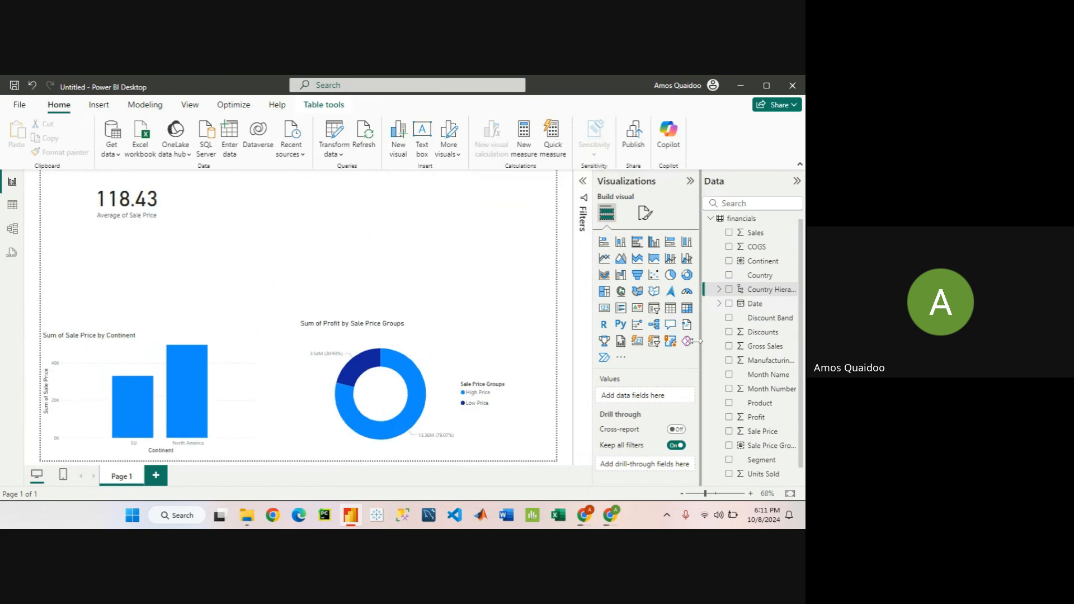
pyautogui.moveTo(700, 346); pyautogui.dragTo(563, 344)
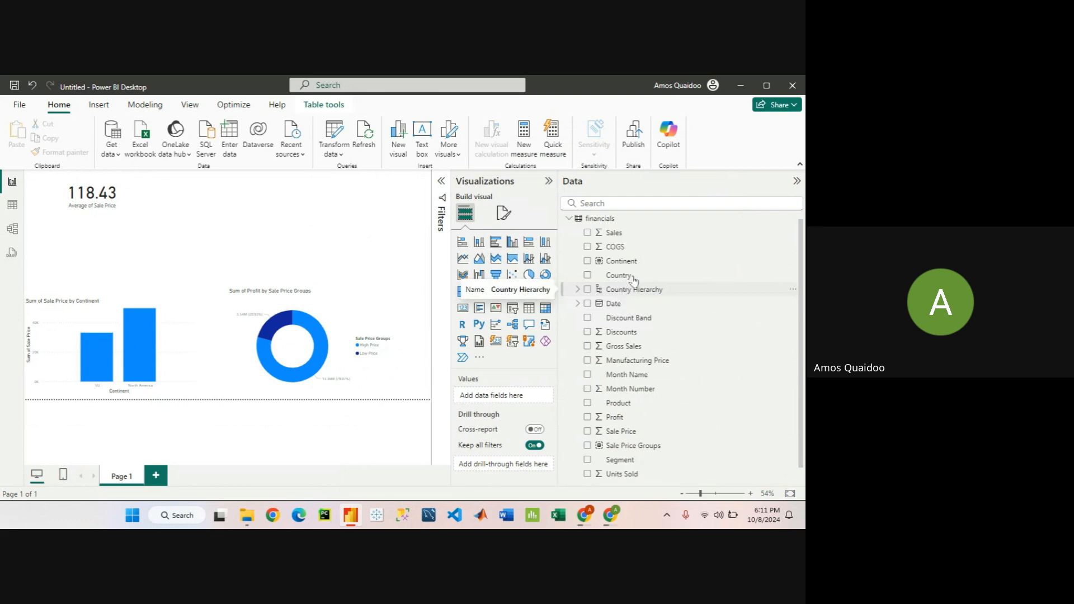
pyautogui.click(640, 294)
pyautogui.click(578, 291)
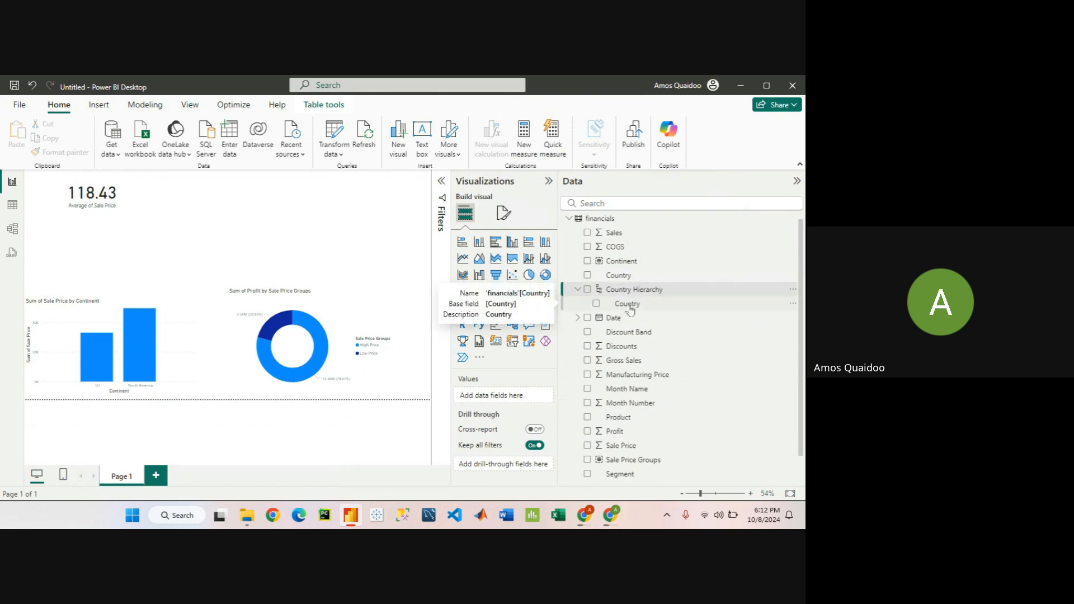
# - Add the Segment field to Country Hierarchy as a level below Country
pyautogui.scroll(-1, 655, 473)
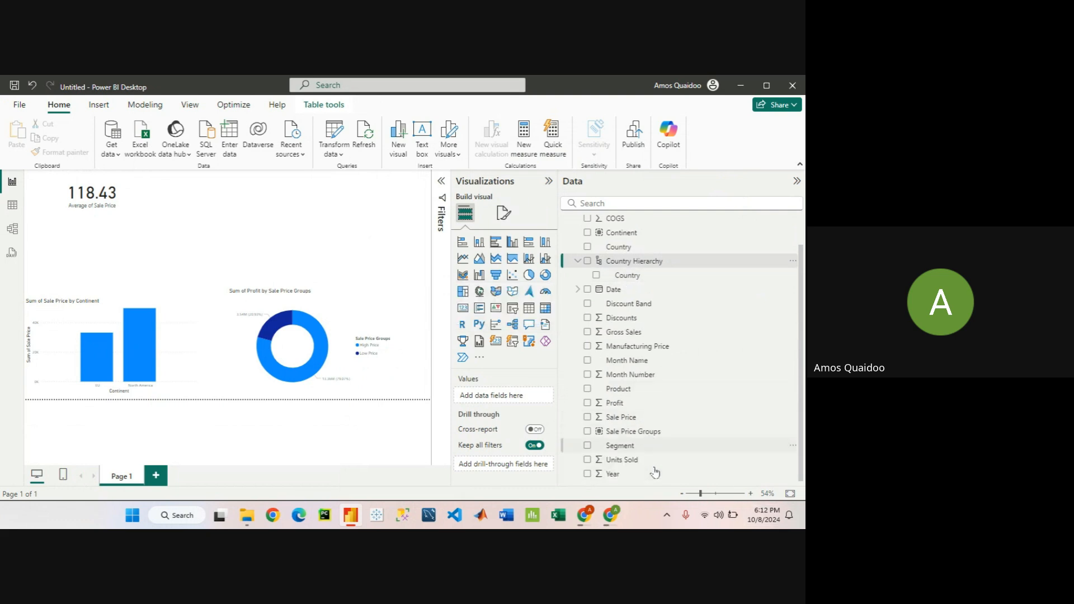
pyautogui.click(628, 267)
pyautogui.moveTo(676, 452); pyautogui.dragTo(661, 274)
pyautogui.click(670, 451)
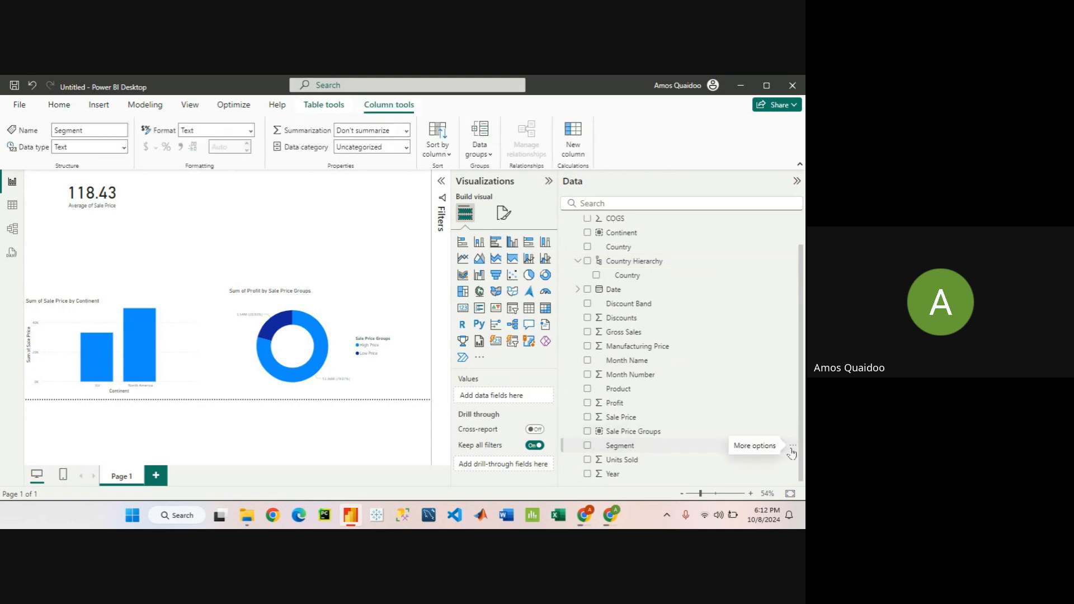
pyautogui.click(793, 447)
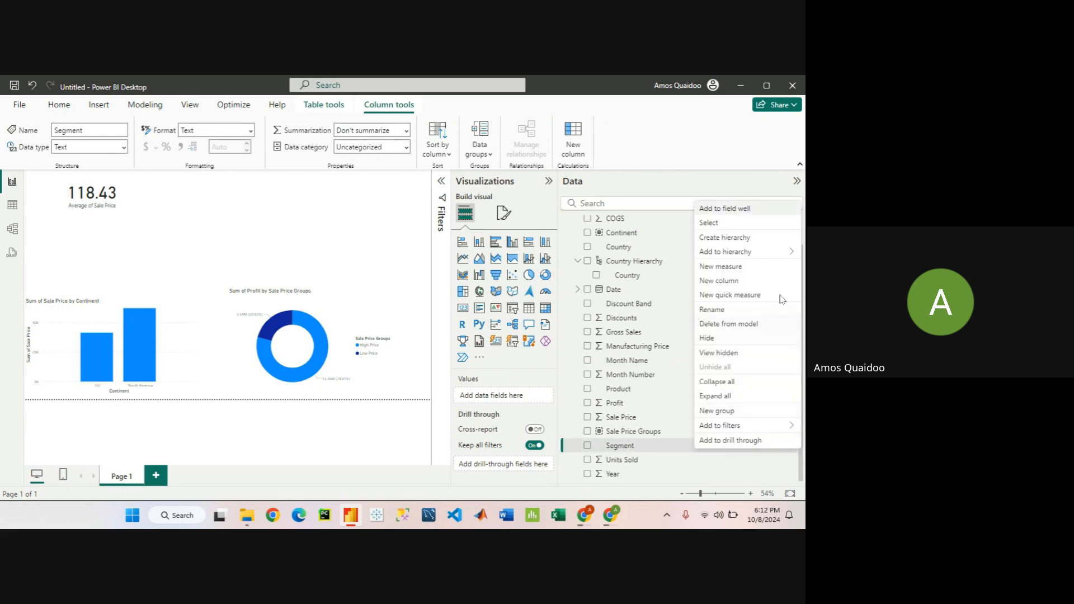
pyautogui.moveTo(769, 248)
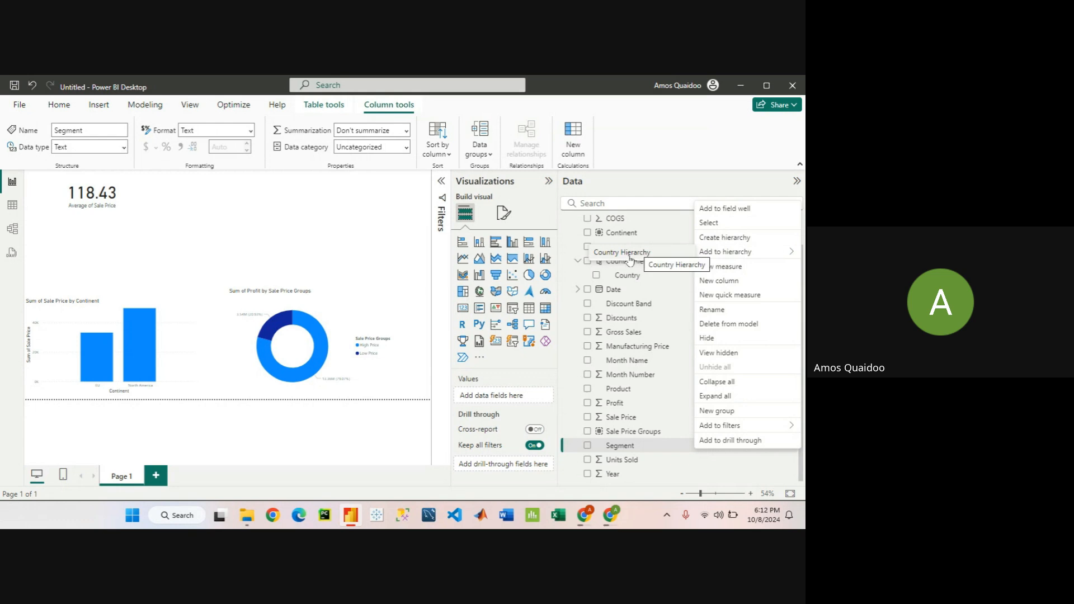
pyautogui.click(627, 254)
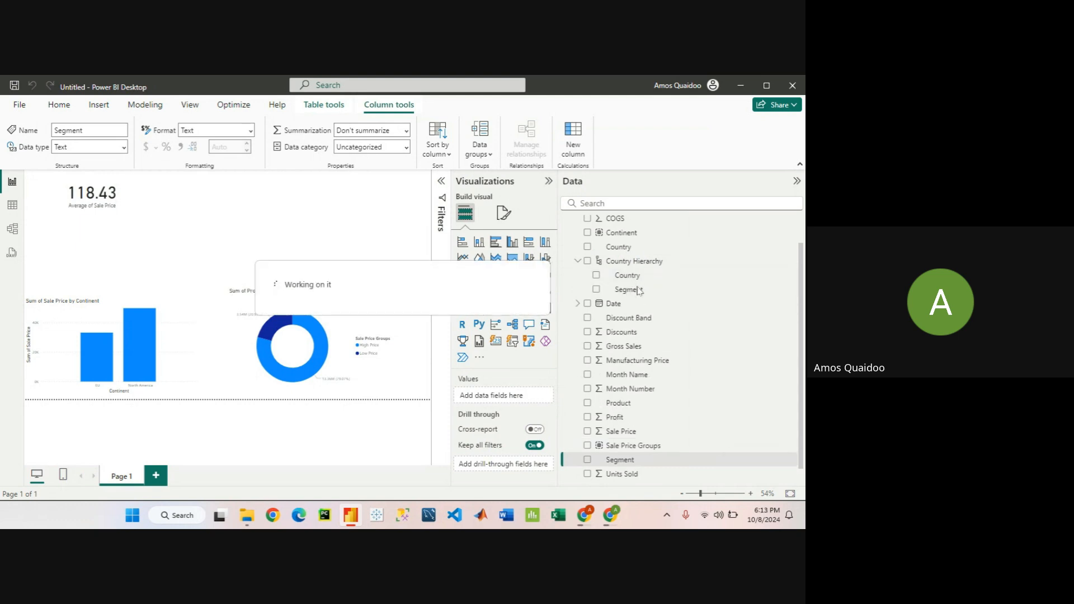
# - Rename the Country Hierarchy as Country and Segment
pyautogui.doubleClick(631, 262)
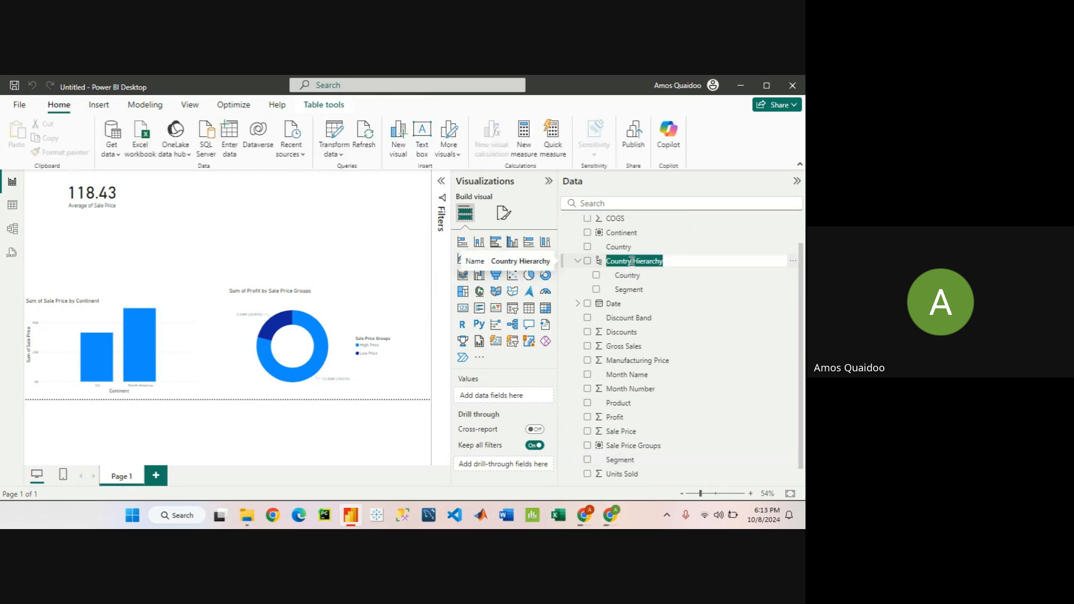
pyautogui.click(705, 256)
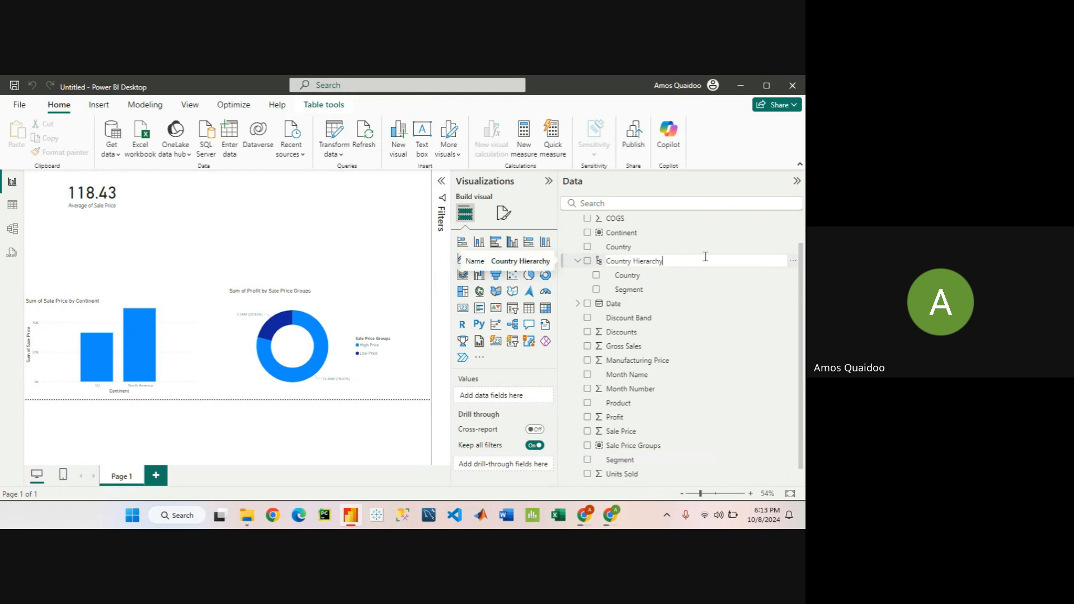
pyautogui.press('BackSpace')
pyautogui.press('BackSpace')
pyautogui.press('Return')
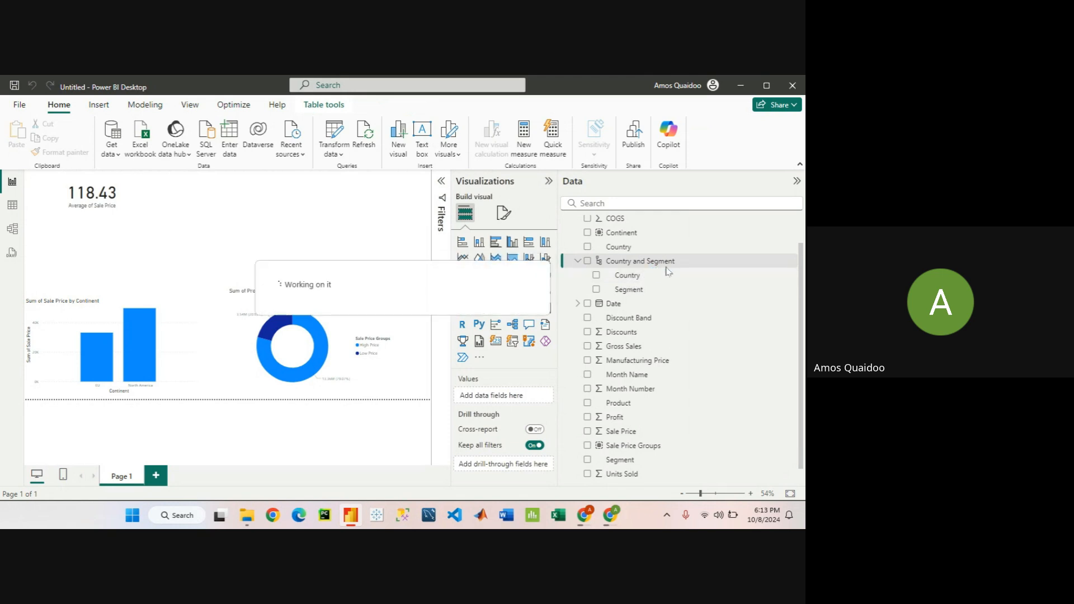
# - Add an empty stacked column chart, and move and enlarge it to fill the space above the donut chart
pyautogui.click(283, 216)
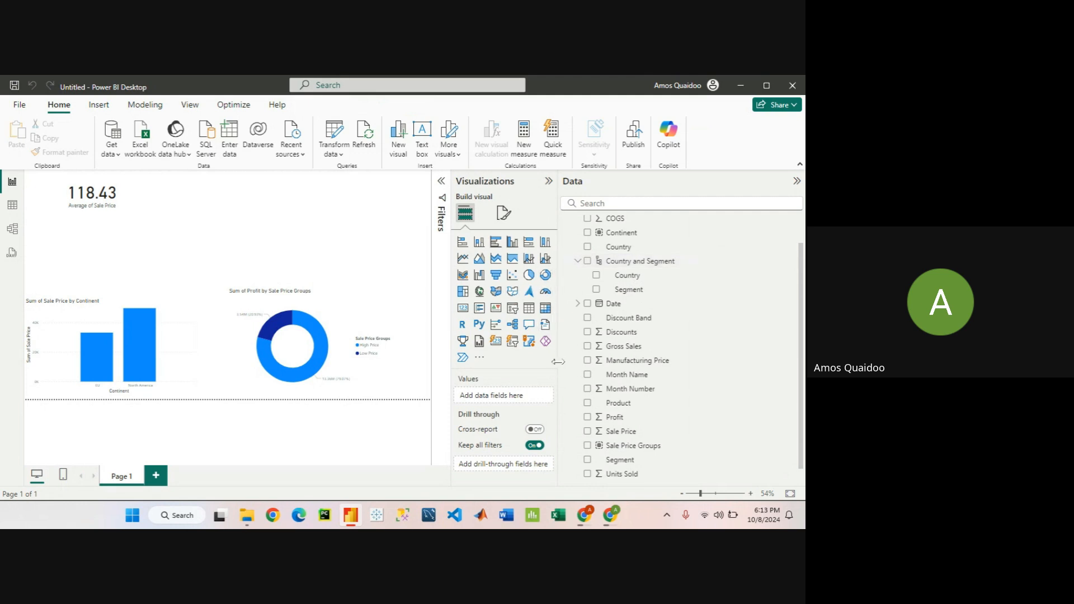
pyautogui.moveTo(559, 365); pyautogui.dragTo(613, 367)
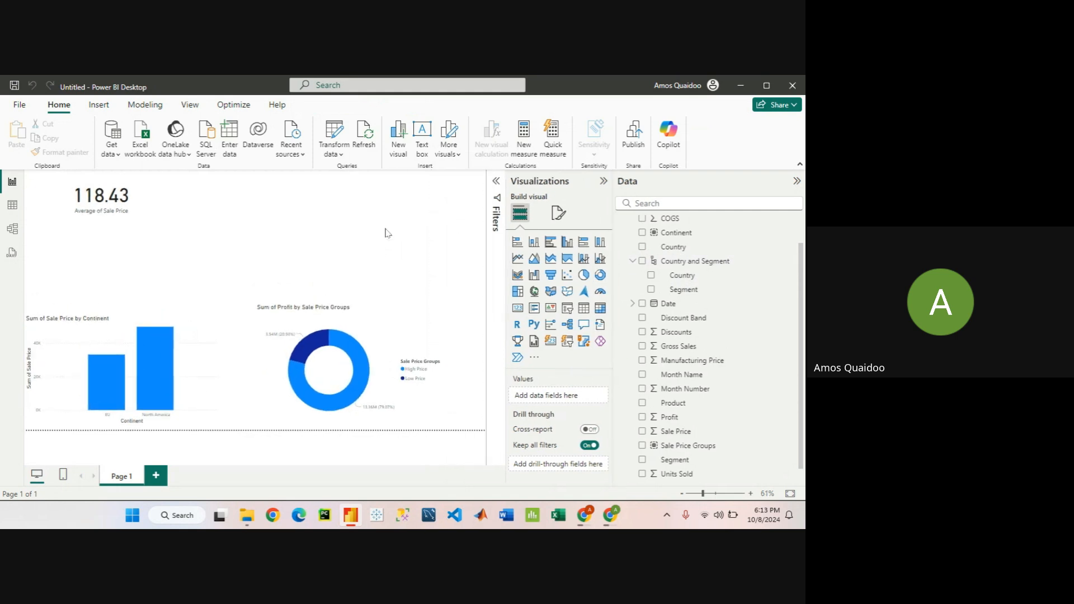
pyautogui.click(533, 243)
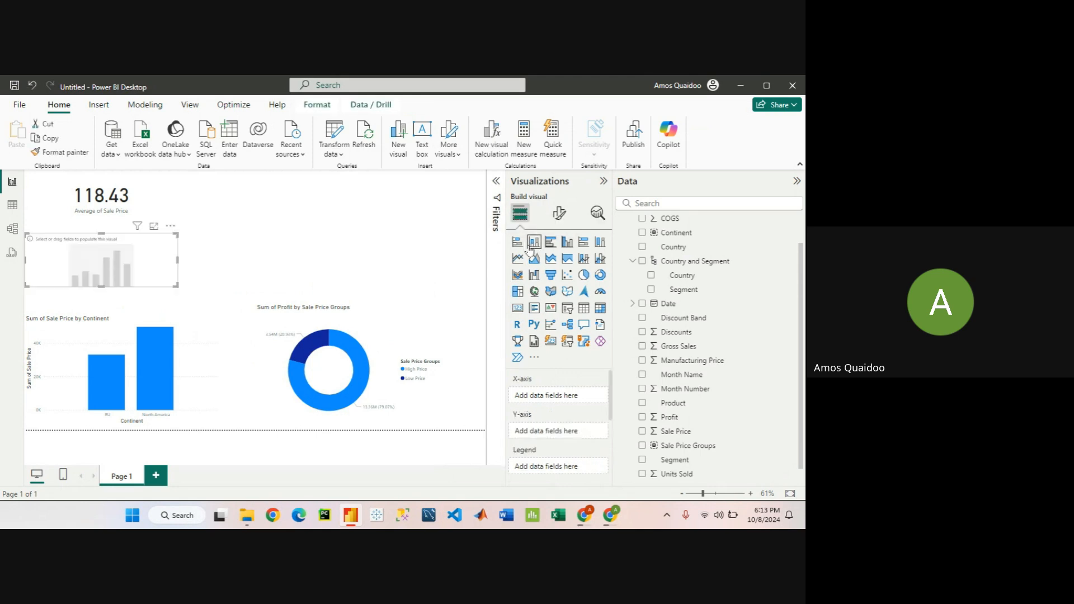
pyautogui.moveTo(169, 228); pyautogui.dragTo(400, 190)
pyautogui.moveTo(413, 249); pyautogui.dragTo(468, 299)
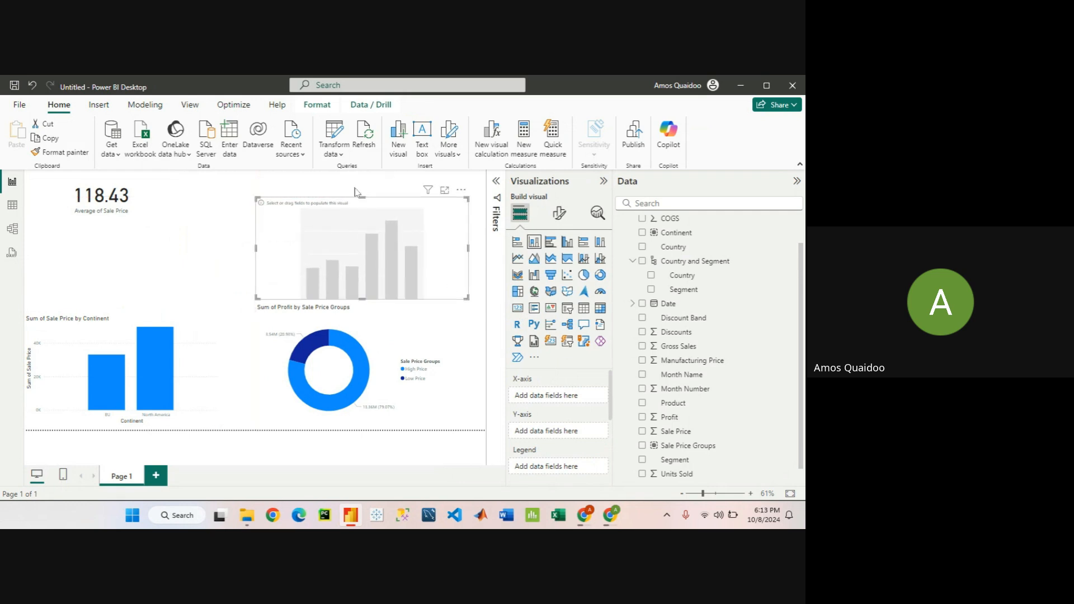
pyautogui.moveTo(360, 197); pyautogui.dragTo(359, 172)
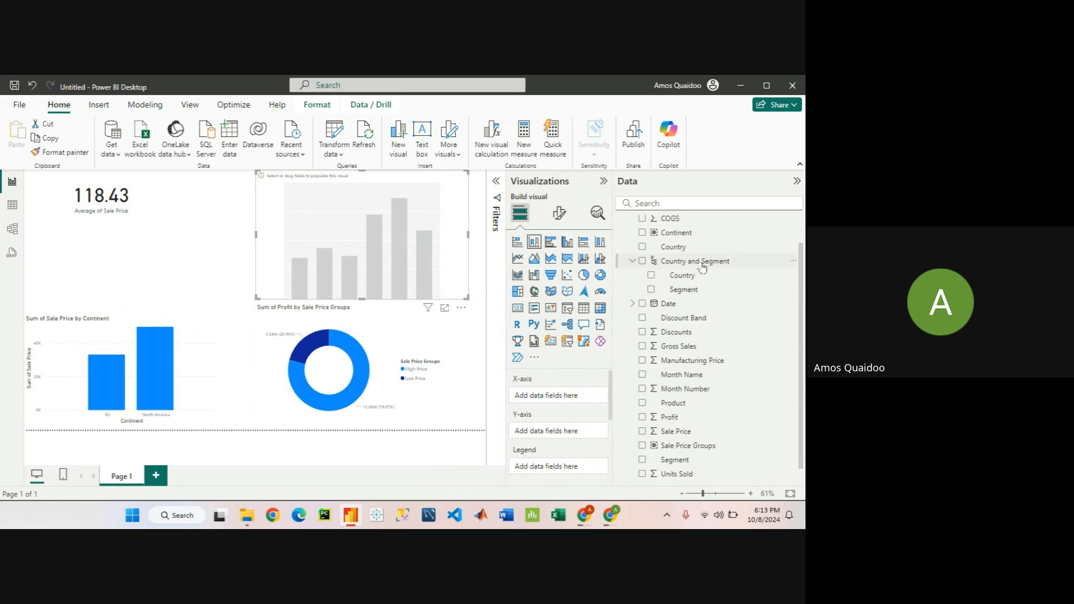
# - Use the Country and Segment hierarchy as the new column chart's X-axis and Profit as its Y-axis
pyautogui.moveTo(699, 264); pyautogui.dragTo(572, 405)
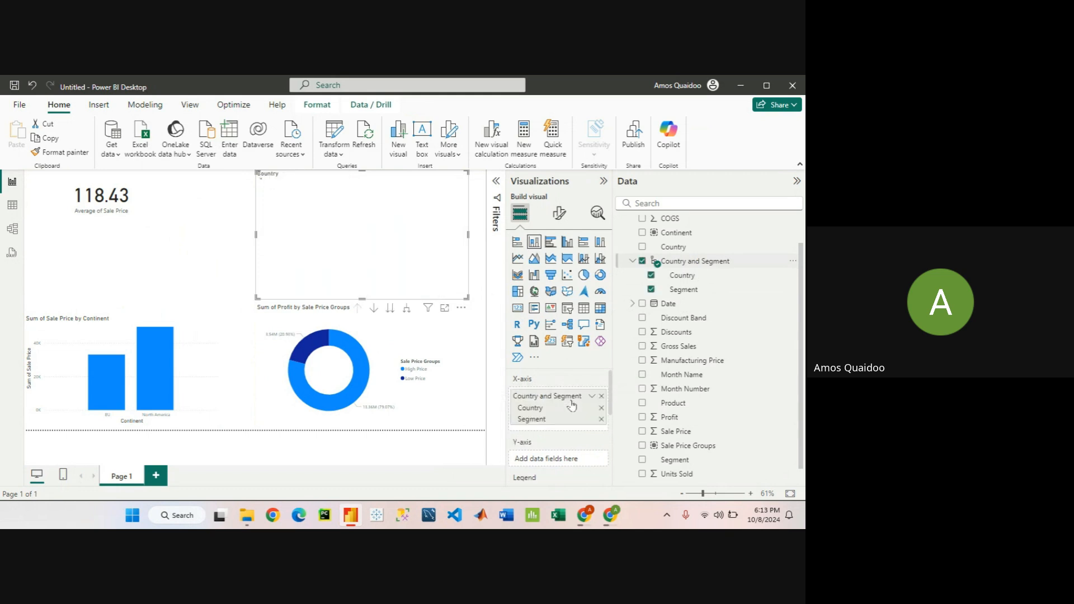
pyautogui.scroll(-1, 692, 409)
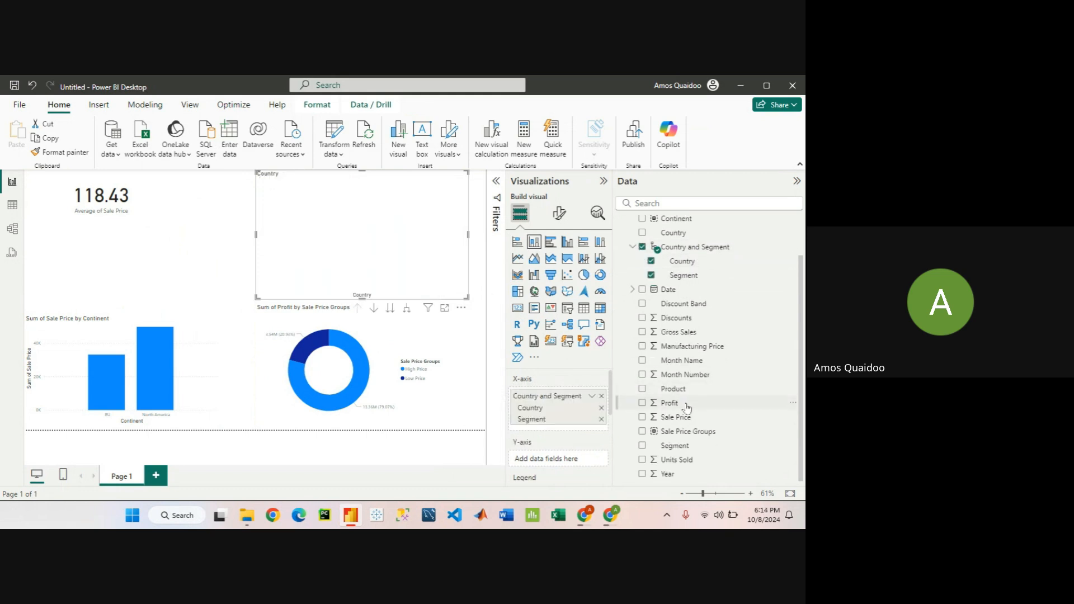
pyautogui.moveTo(687, 407); pyautogui.dragTo(567, 431)
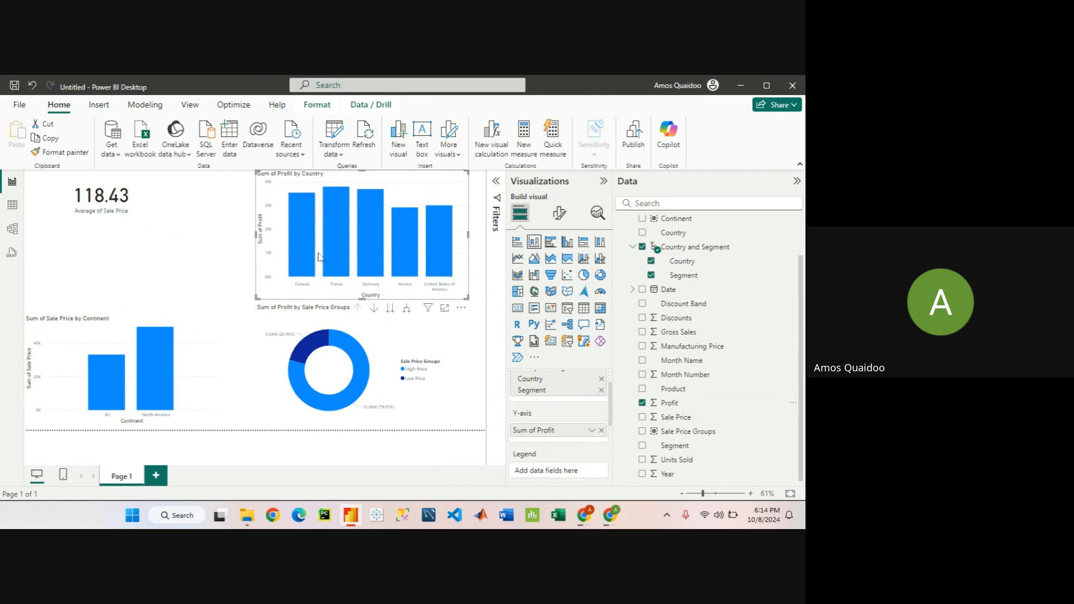
# - Drill down into Canada's profit by segment in the new column chart and drill back up to the country level
pyautogui.moveTo(306, 263)
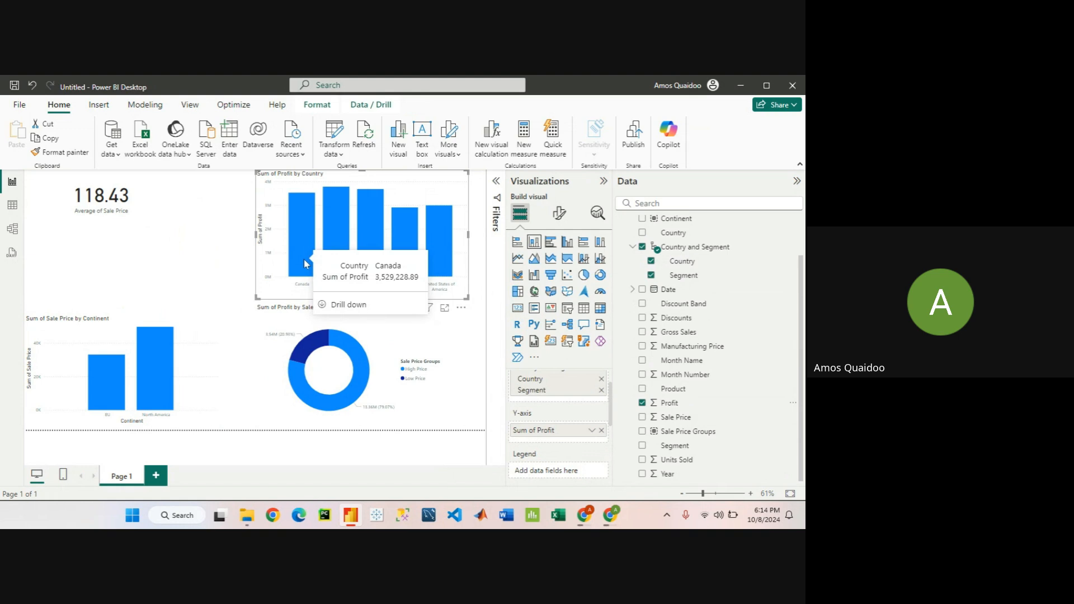
pyautogui.click(356, 307)
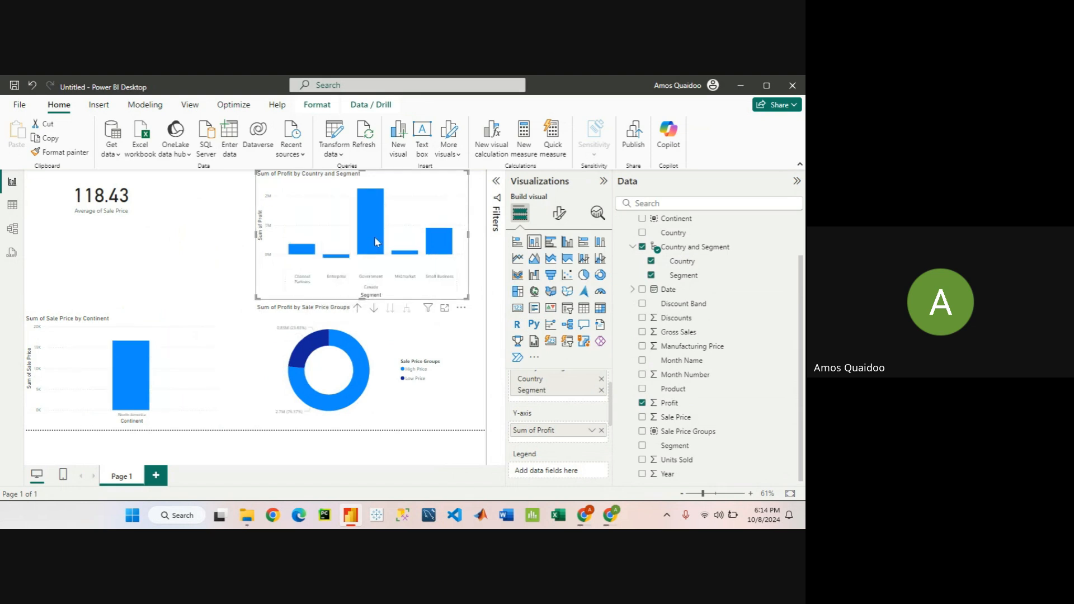
pyautogui.moveTo(369, 256)
pyautogui.click(359, 309)
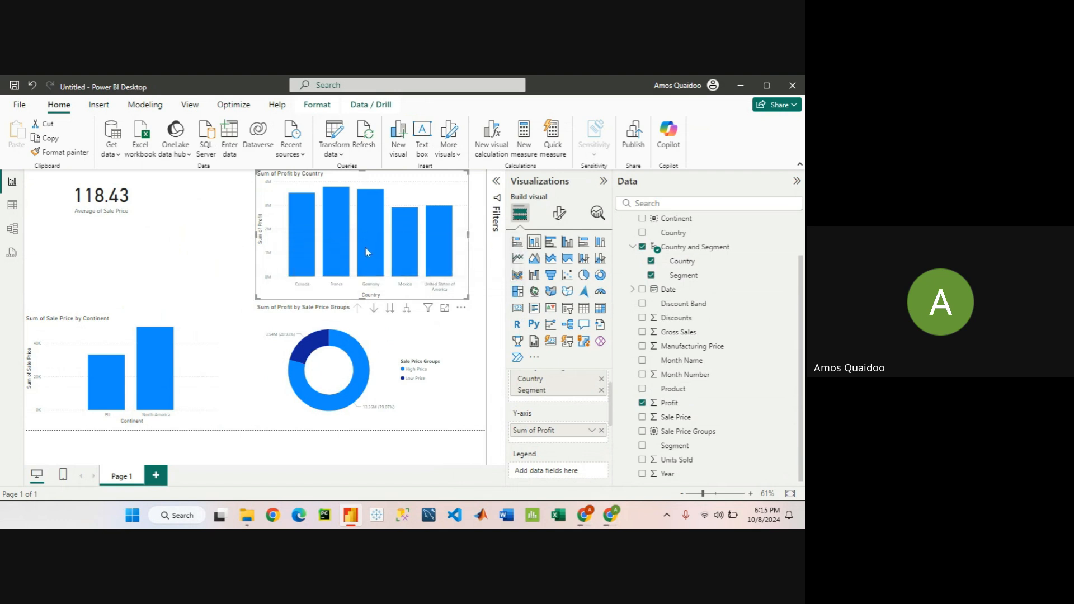
# - Drill down into France's profit by segment and check the details of the Government column
pyautogui.moveTo(337, 238)
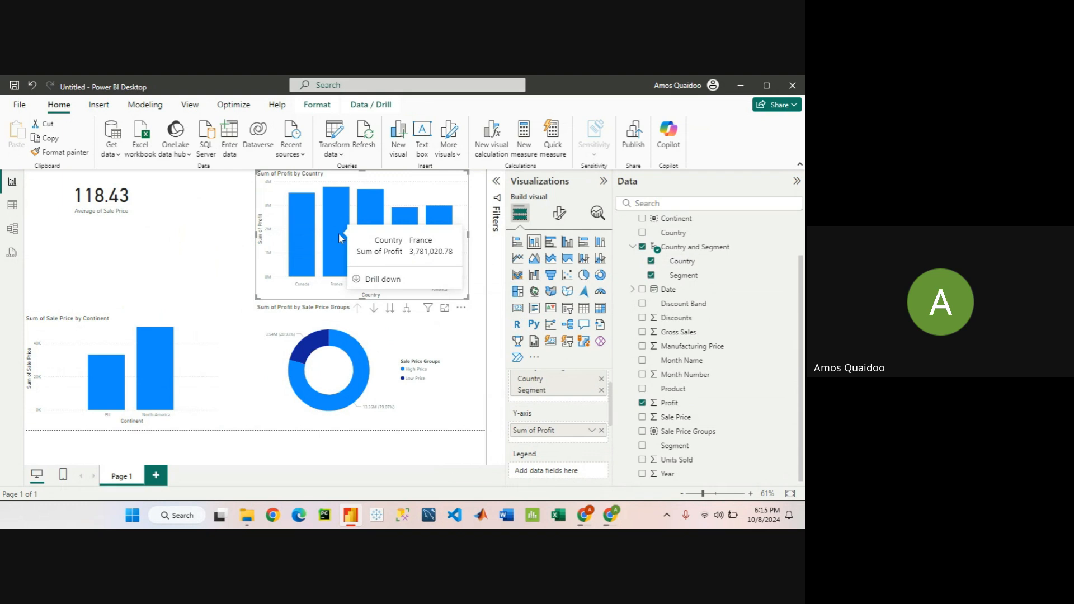
pyautogui.click(370, 280)
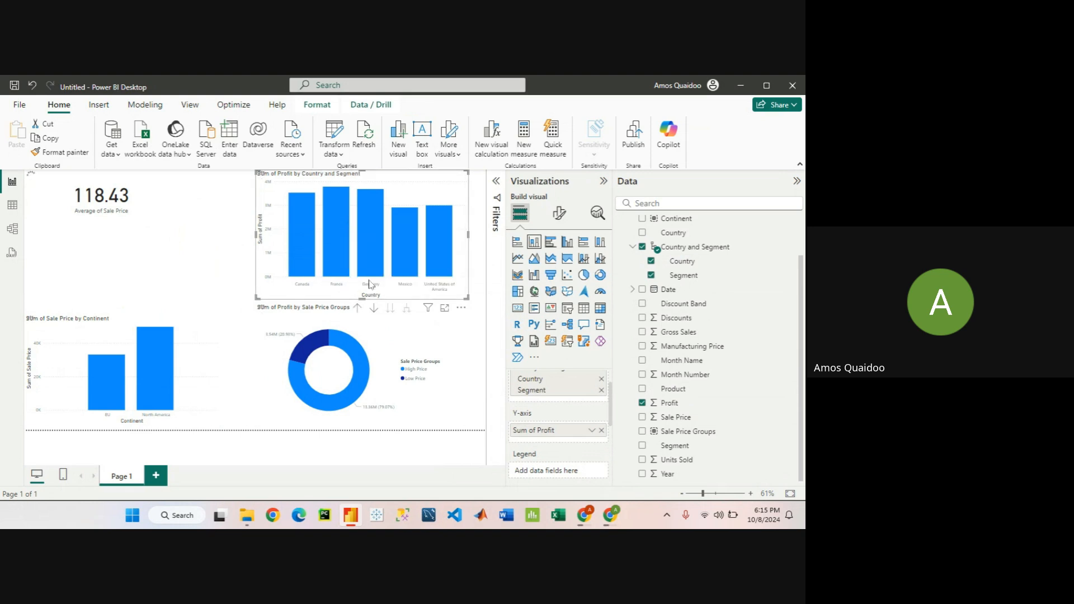
pyautogui.moveTo(367, 201)
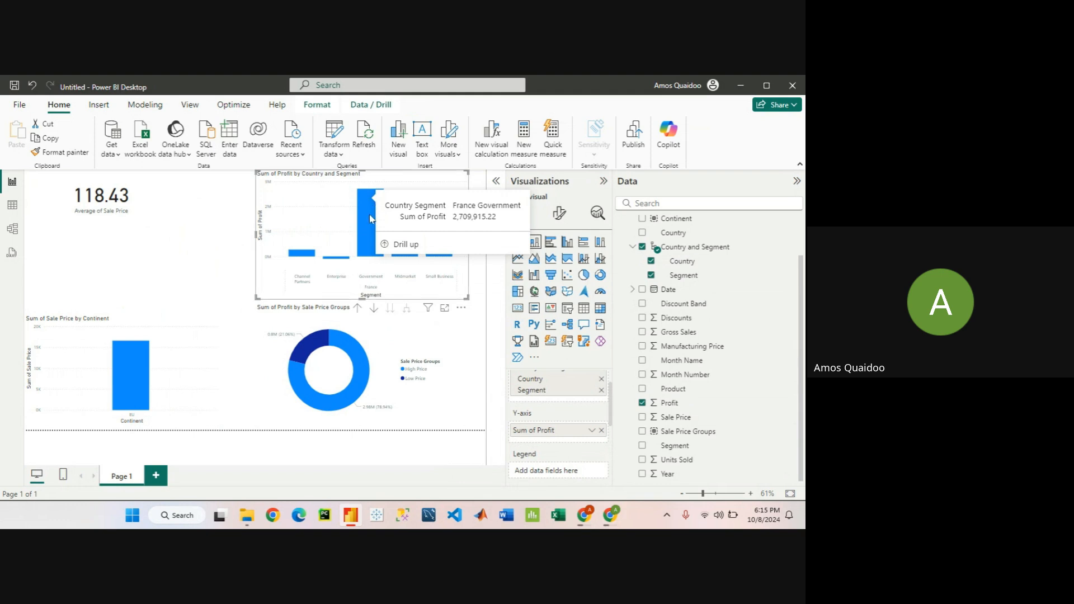
pyautogui.moveTo(374, 222)
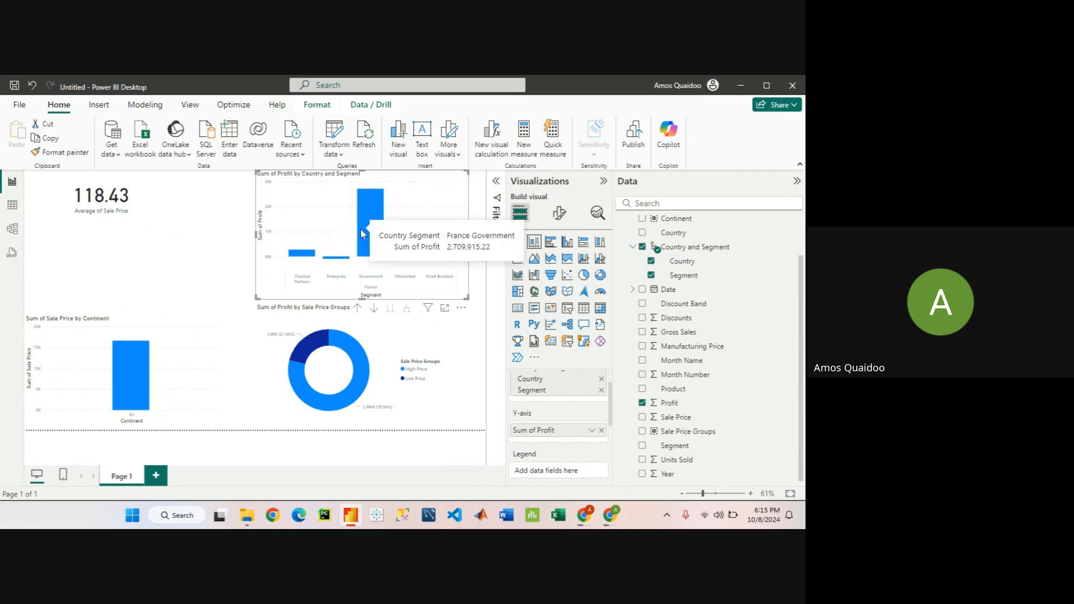
# - Add a second, blank page to the report
pyautogui.click(156, 477)
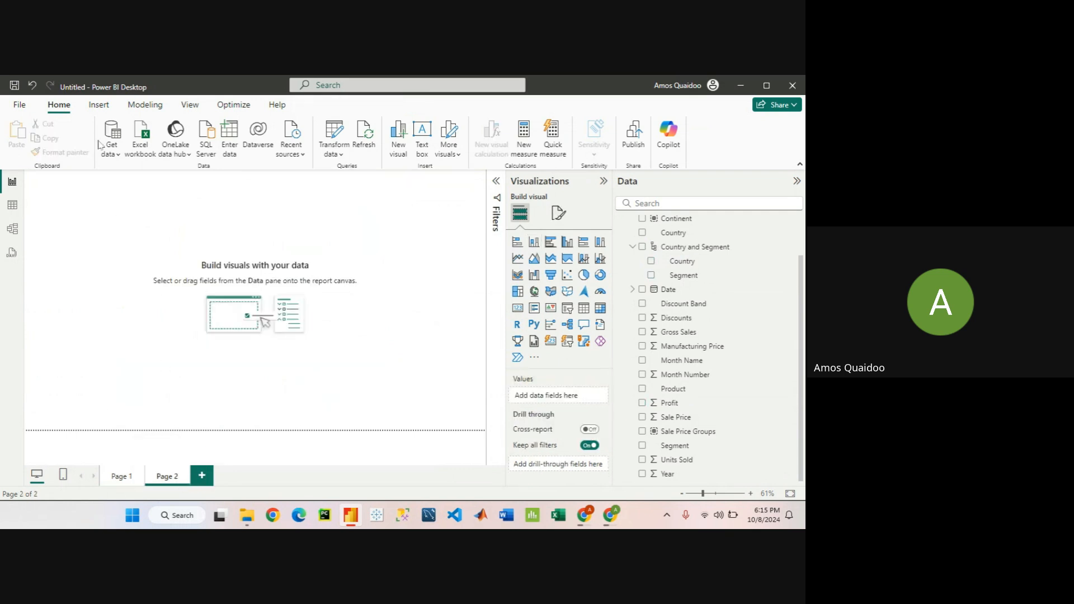
# - Open the full Get Data connector list and browse all the available data sources
pyautogui.click(116, 159)
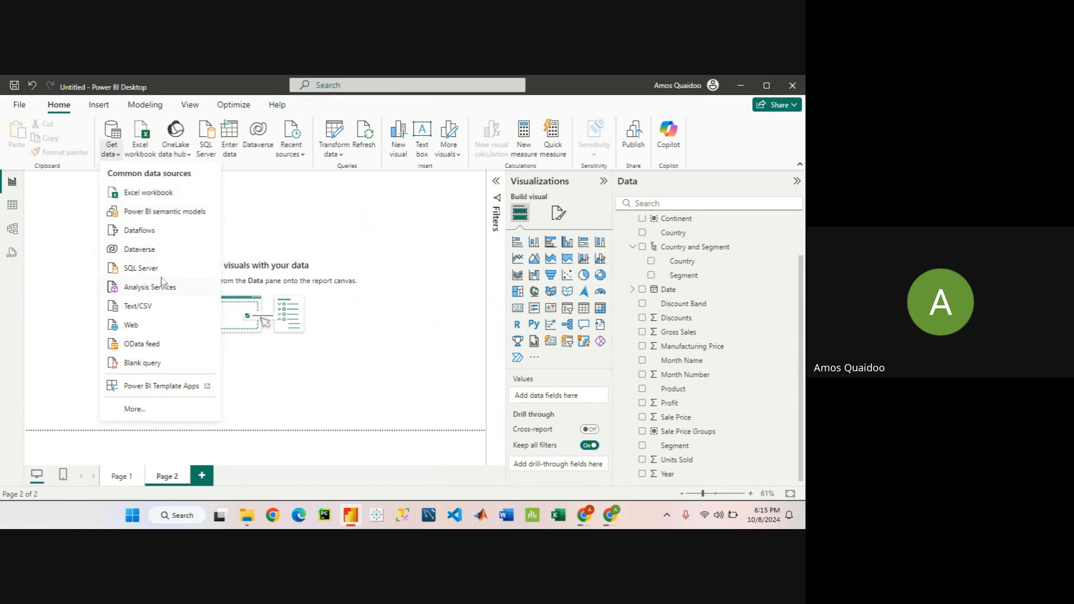
pyautogui.click(139, 412)
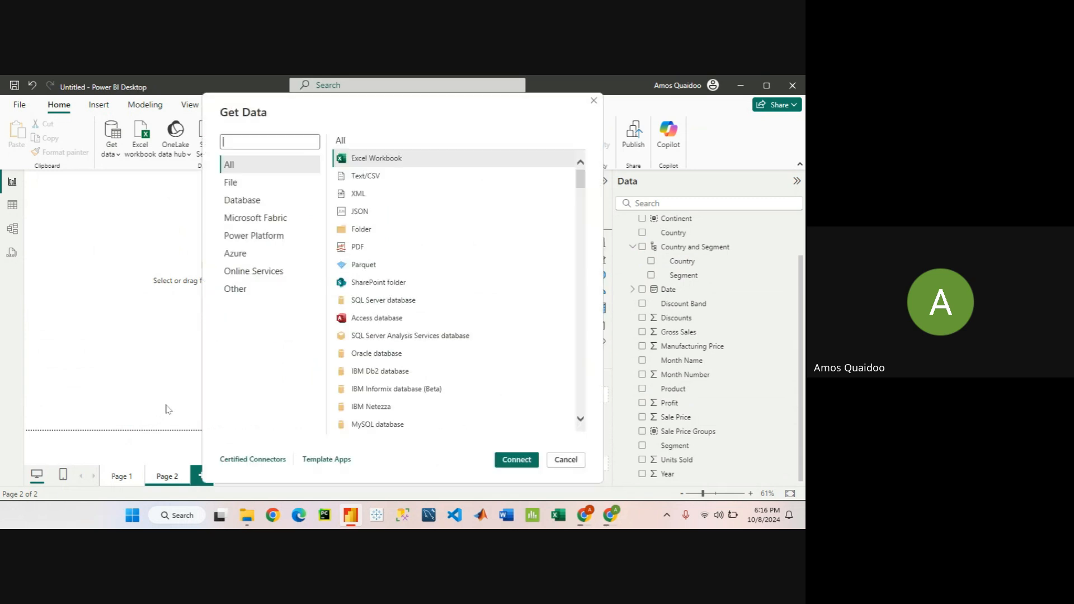
pyautogui.scroll(-20, 385, 234)
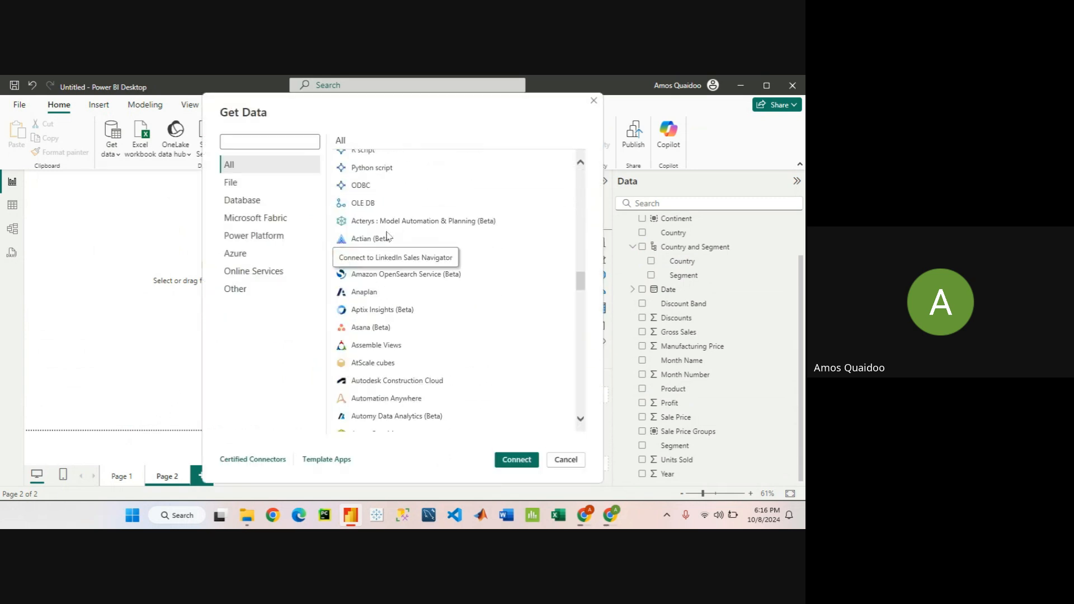
pyautogui.scroll(-8, 385, 236)
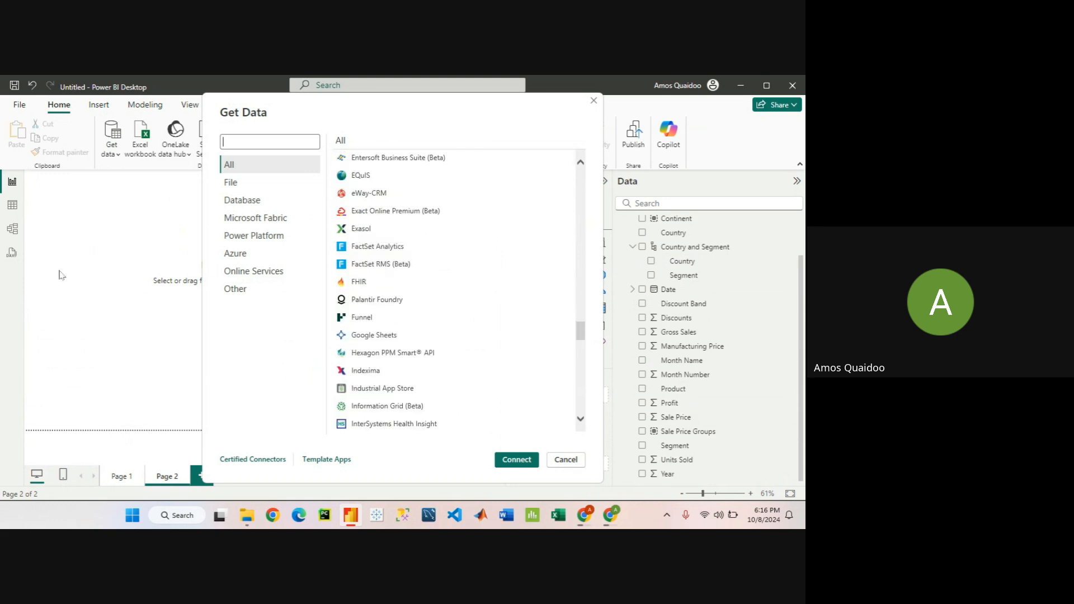
pyautogui.scroll(-7, 384, 280)
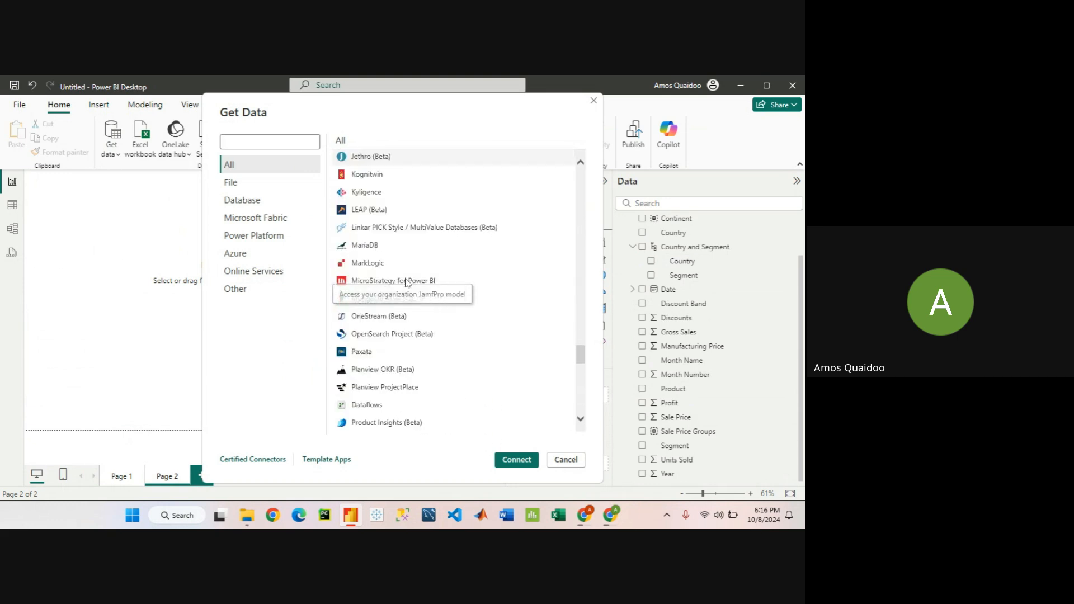
pyautogui.scroll(-8, 406, 282)
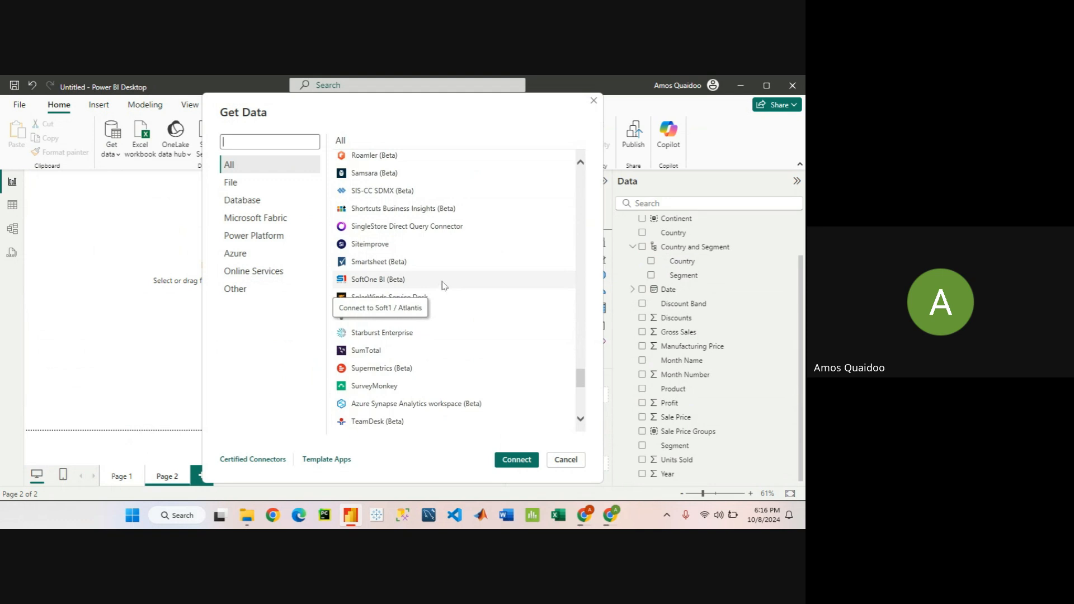
pyautogui.scroll(-10, 444, 286)
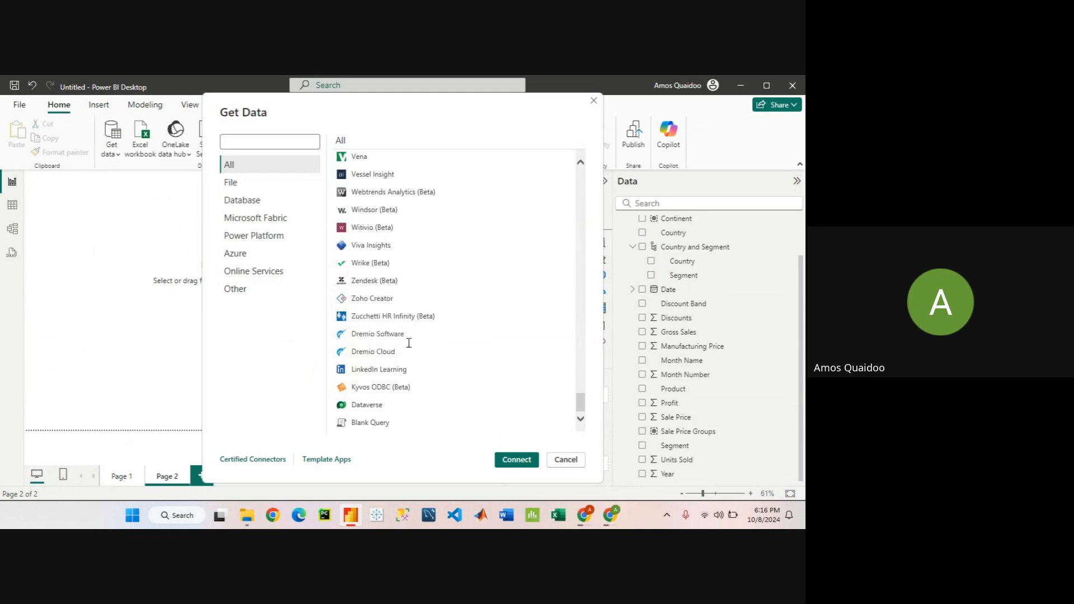
pyautogui.scroll(15, 409, 343)
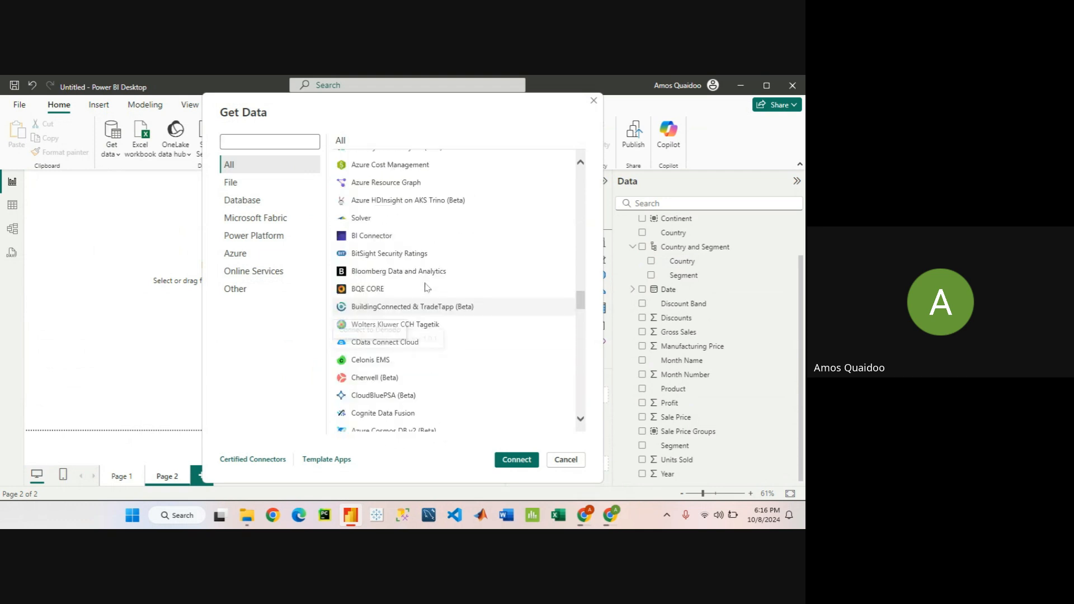
pyautogui.scroll(12, 428, 286)
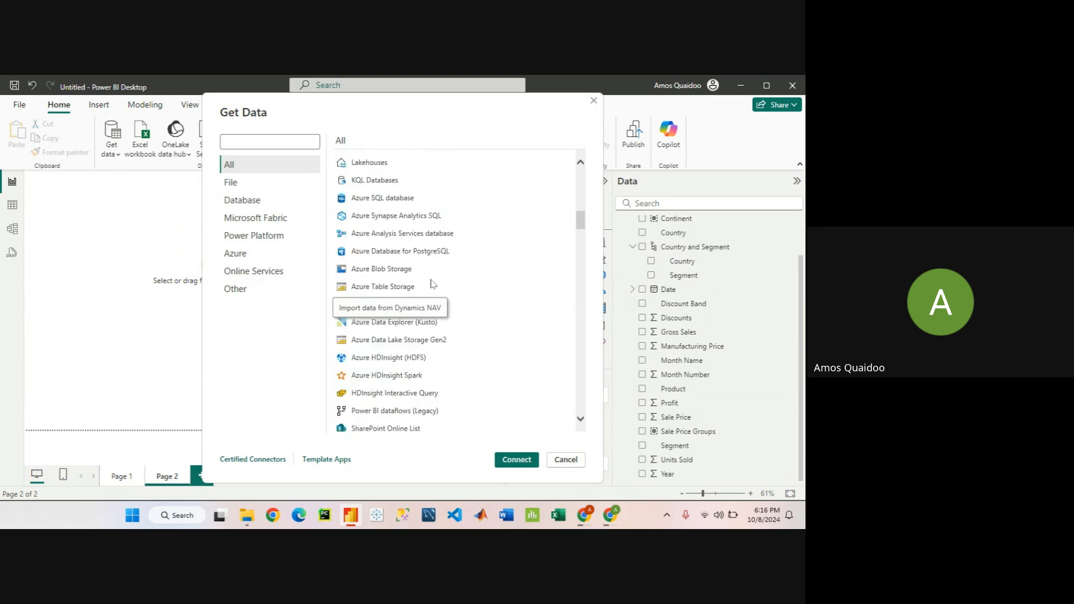
pyautogui.scroll(10, 432, 284)
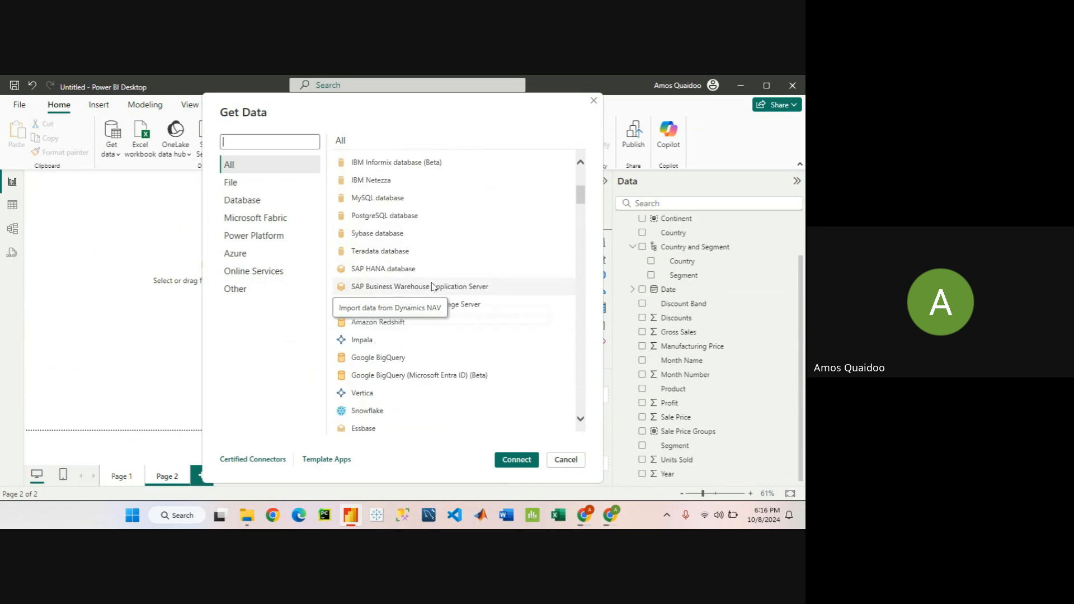
# - Review the data sources in the File category and browse through the Database connectors
pyautogui.click(242, 185)
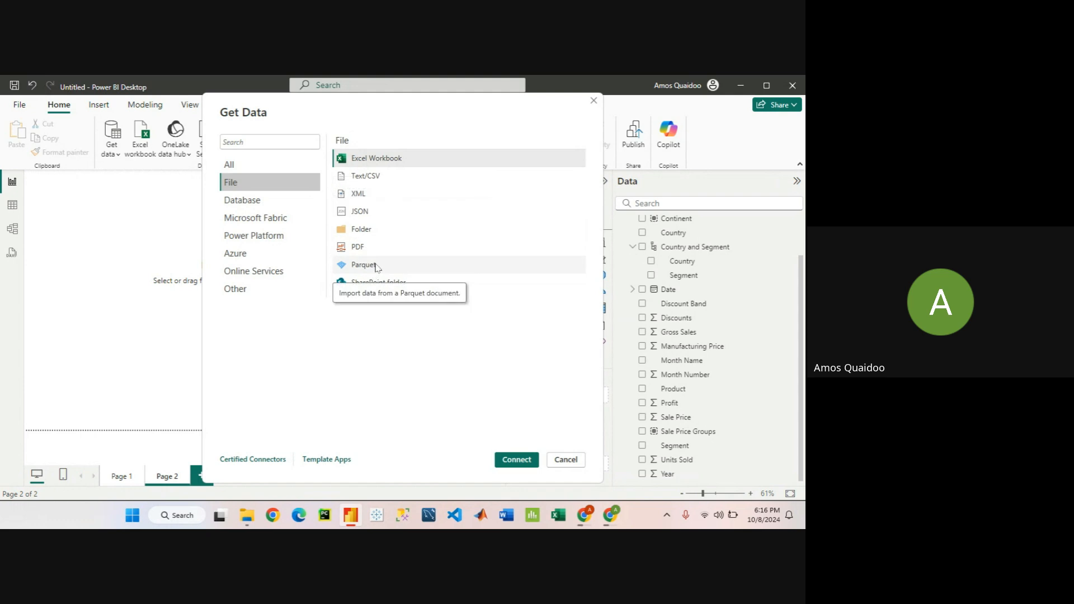
pyautogui.click(287, 204)
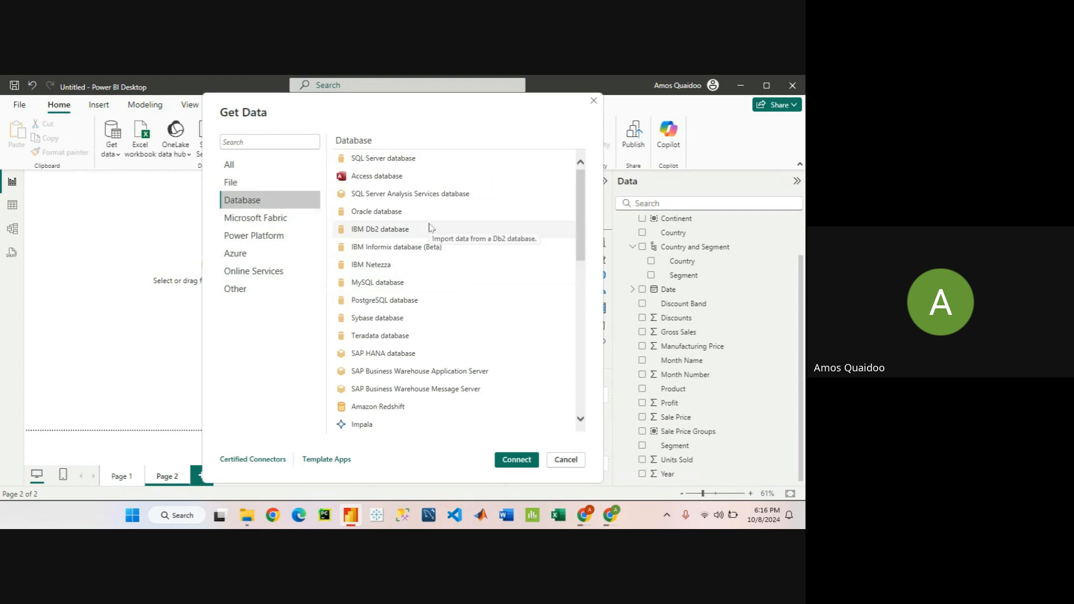
pyautogui.scroll(-8, 429, 235)
pyautogui.scroll(-3, 425, 246)
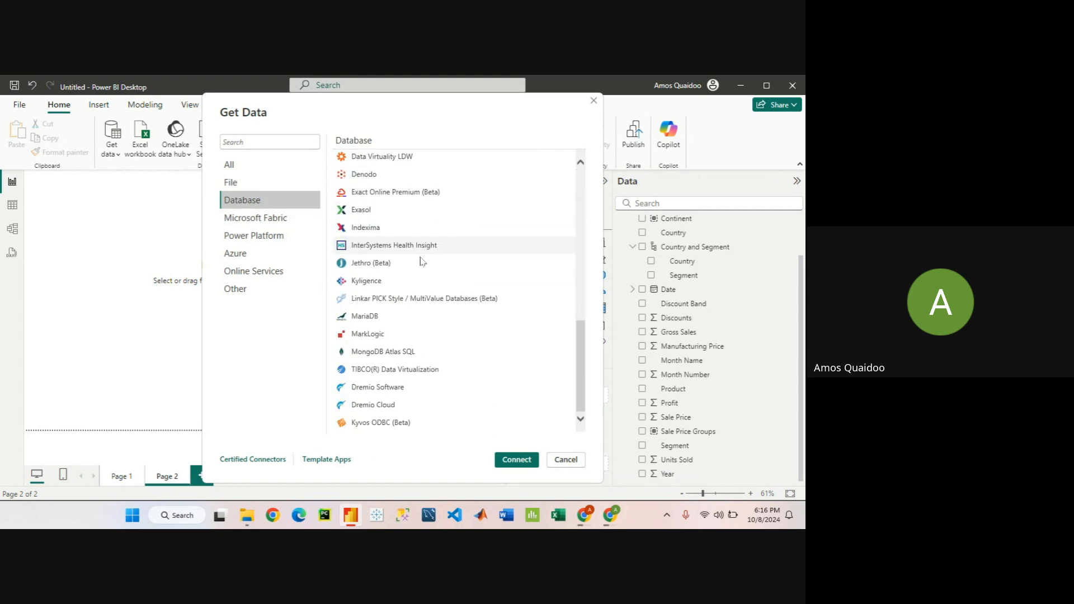
pyautogui.scroll(11, 421, 268)
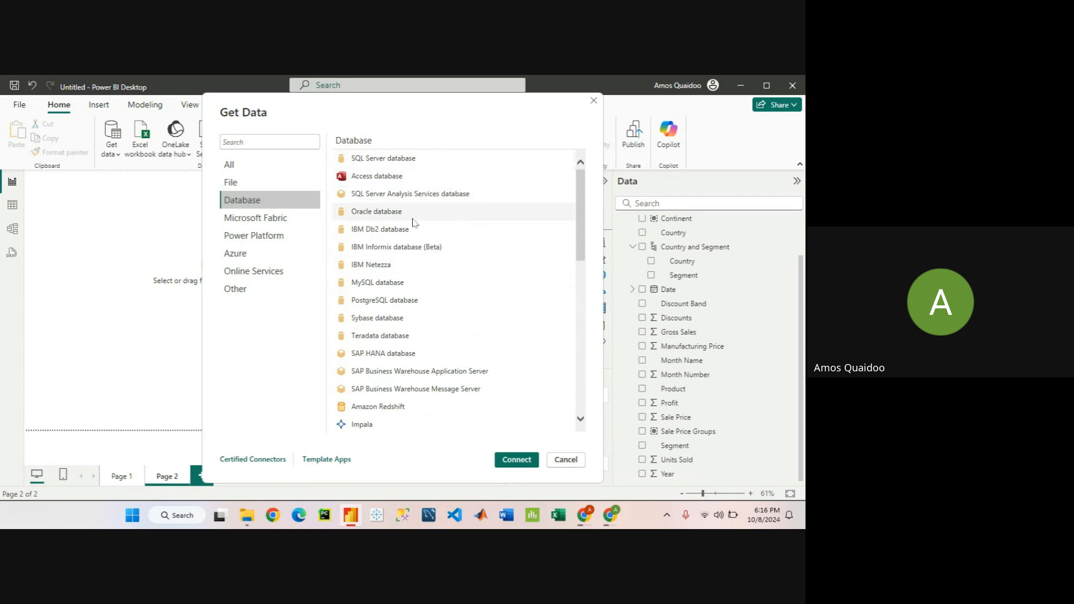
pyautogui.scroll(-10, 442, 246)
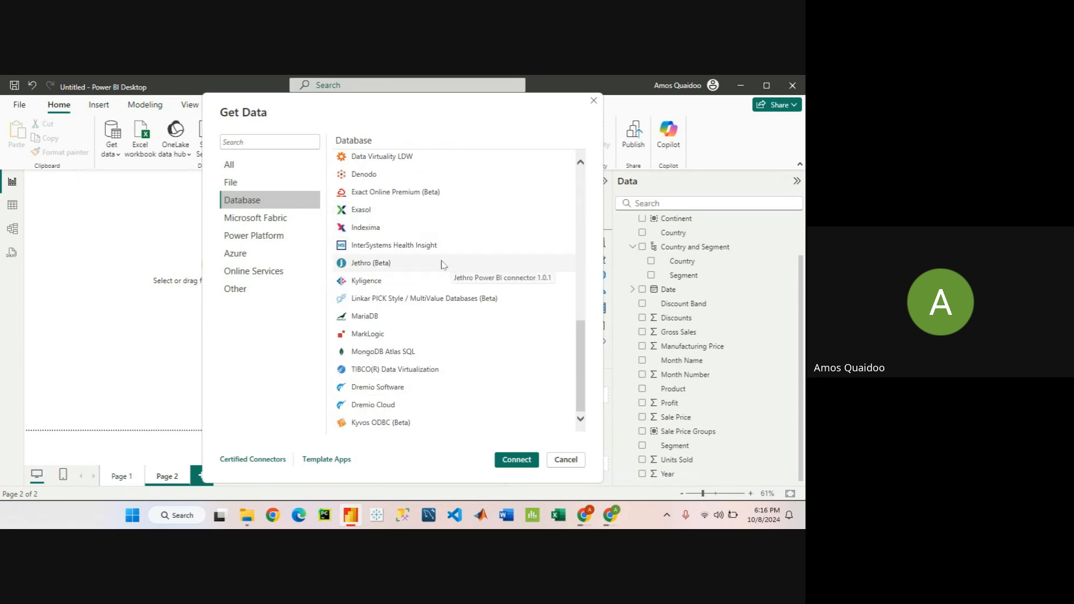
# - Recheck the File and All connector categories, including the online services, and close Get Data without connecting
pyautogui.click(283, 182)
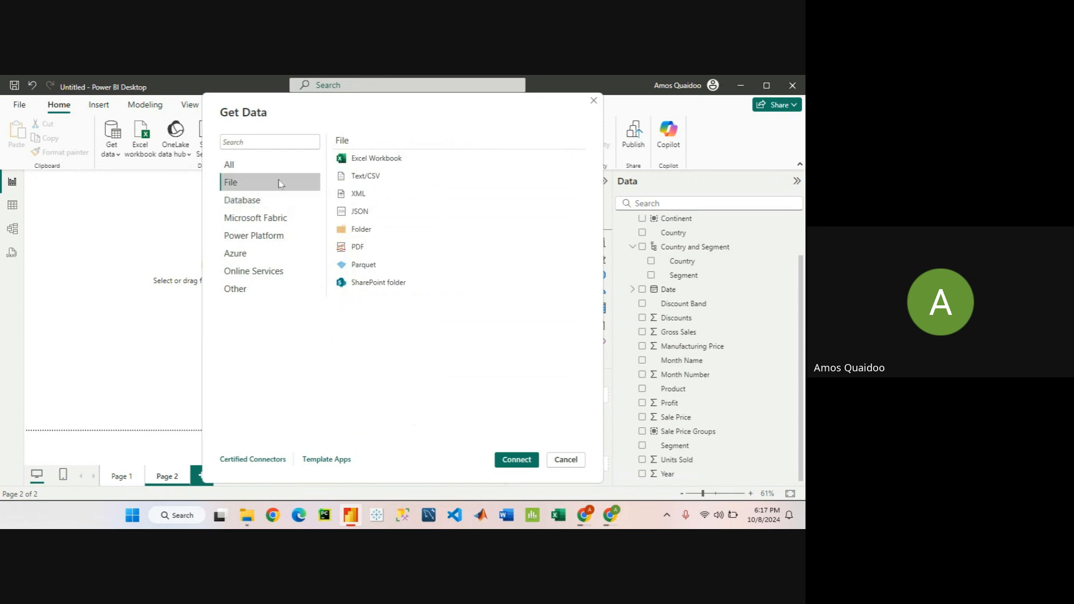
pyautogui.click(295, 159)
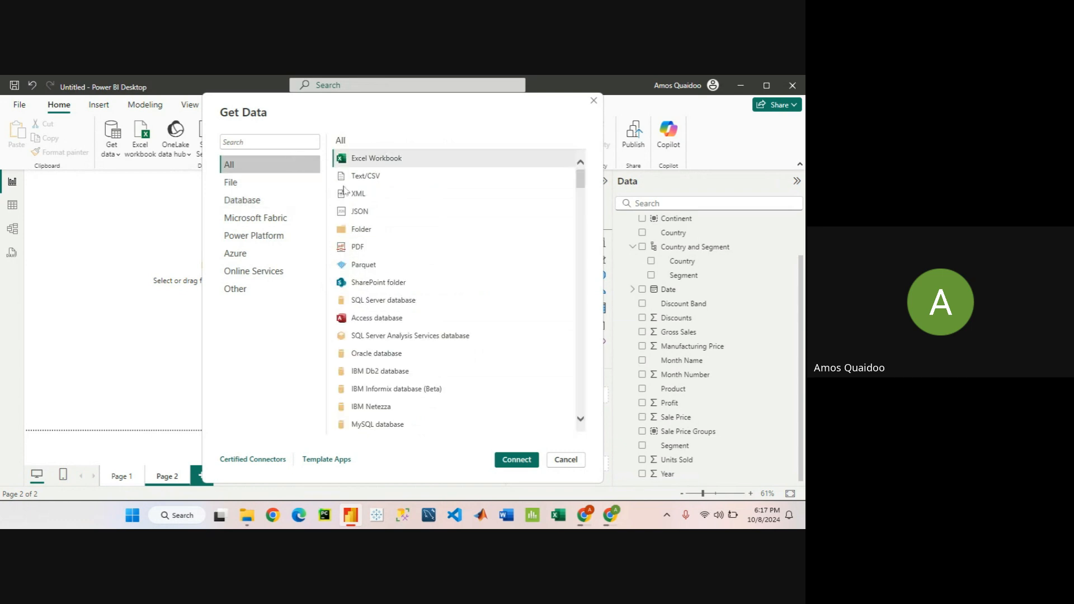
pyautogui.scroll(-12, 431, 291)
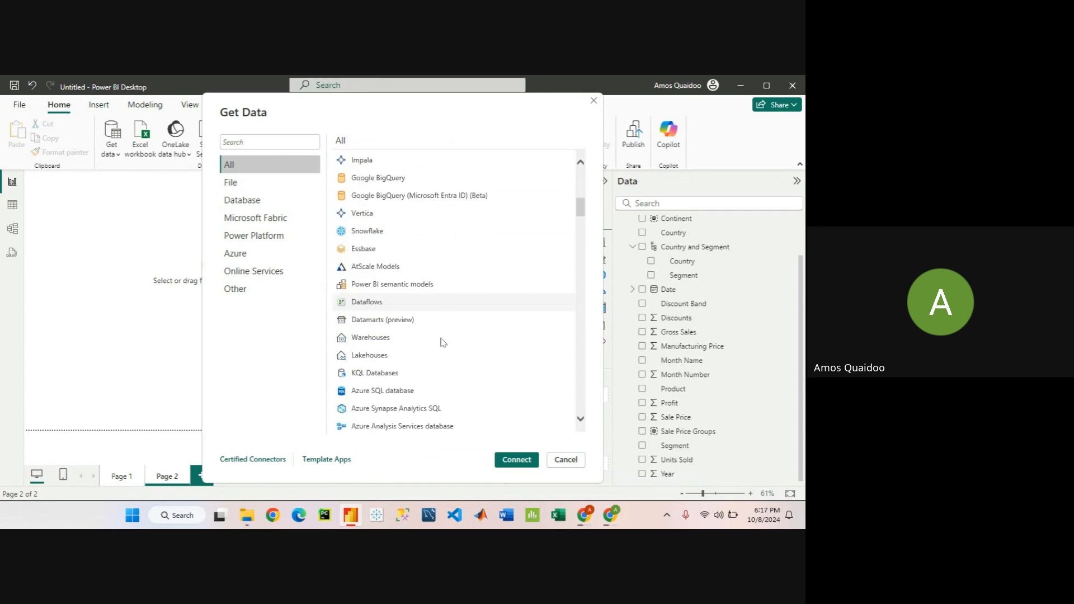
pyautogui.scroll(-12, 442, 353)
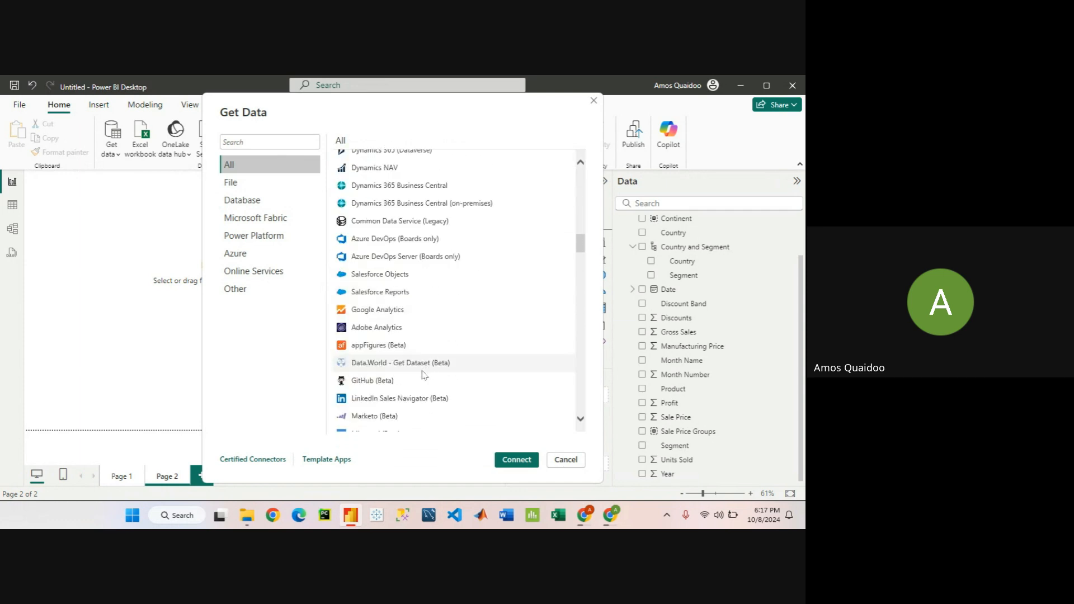
pyautogui.scroll(-5, 405, 386)
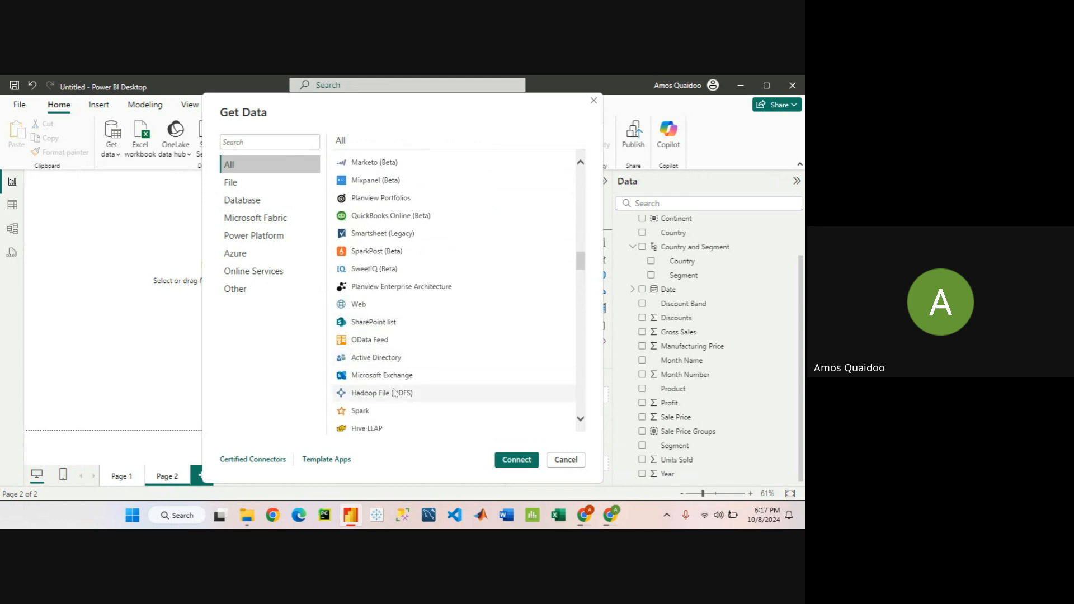
pyautogui.click(271, 183)
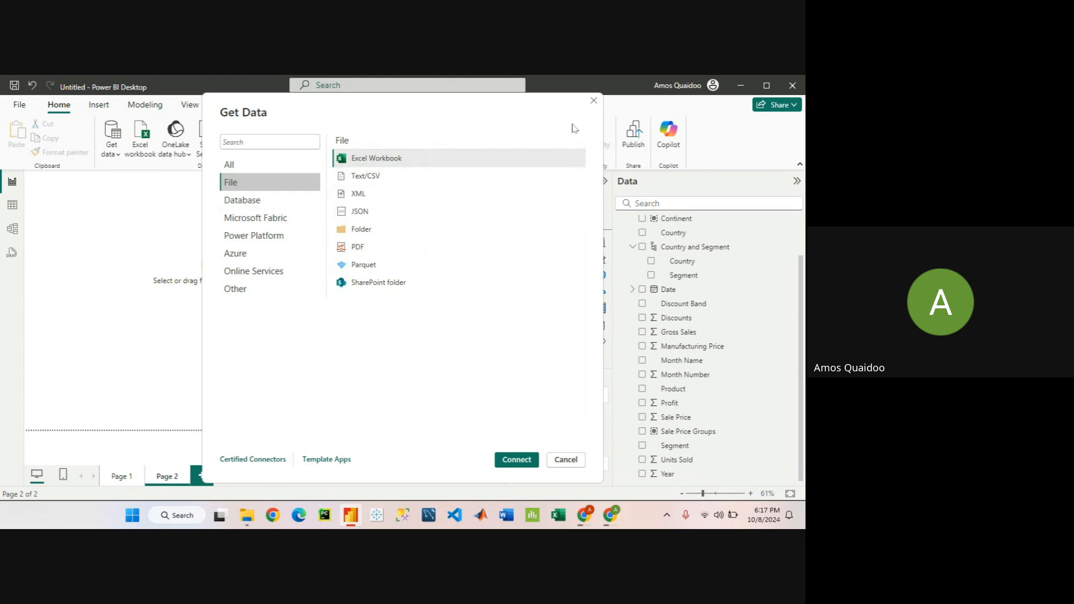
pyautogui.click(594, 102)
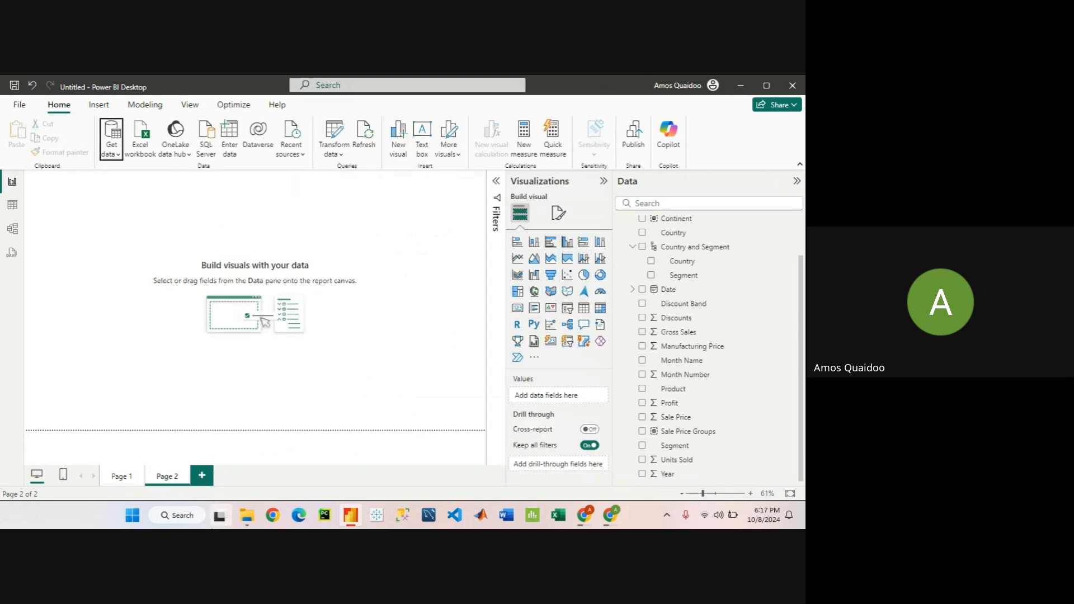
# - Switch to File Explorer, open customers_table from the selected folder in Excel, and widen the Date of Birth column
pyautogui.click(251, 524)
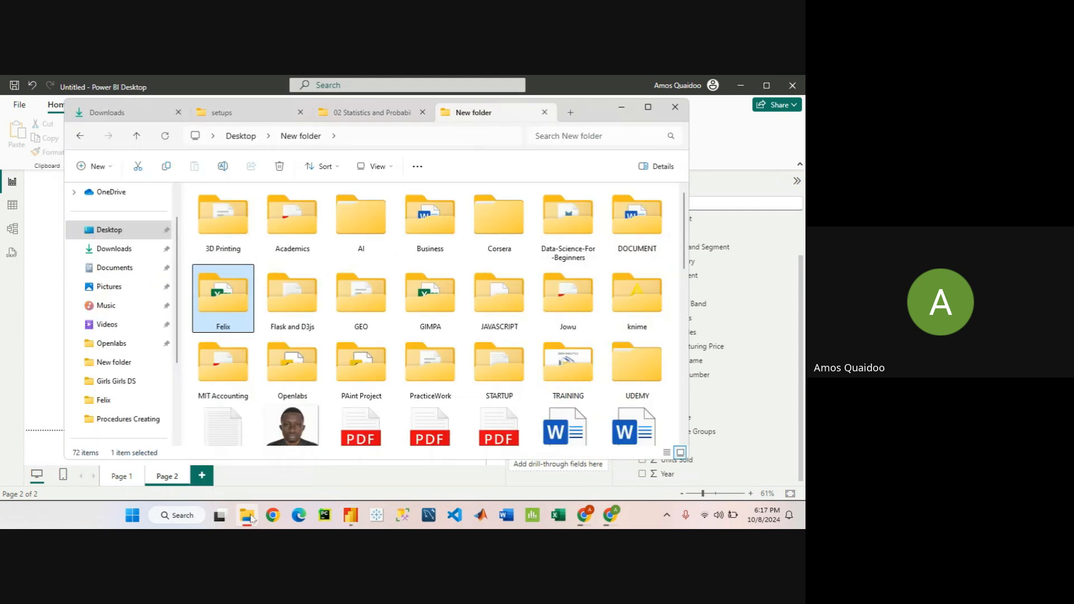
pyautogui.doubleClick(237, 301)
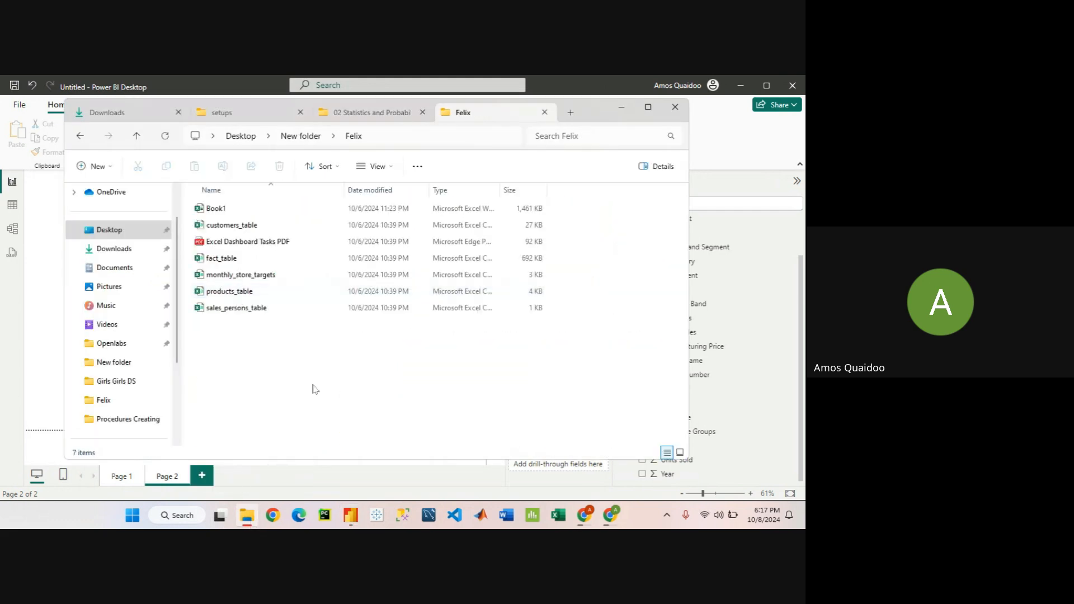
pyautogui.doubleClick(276, 226)
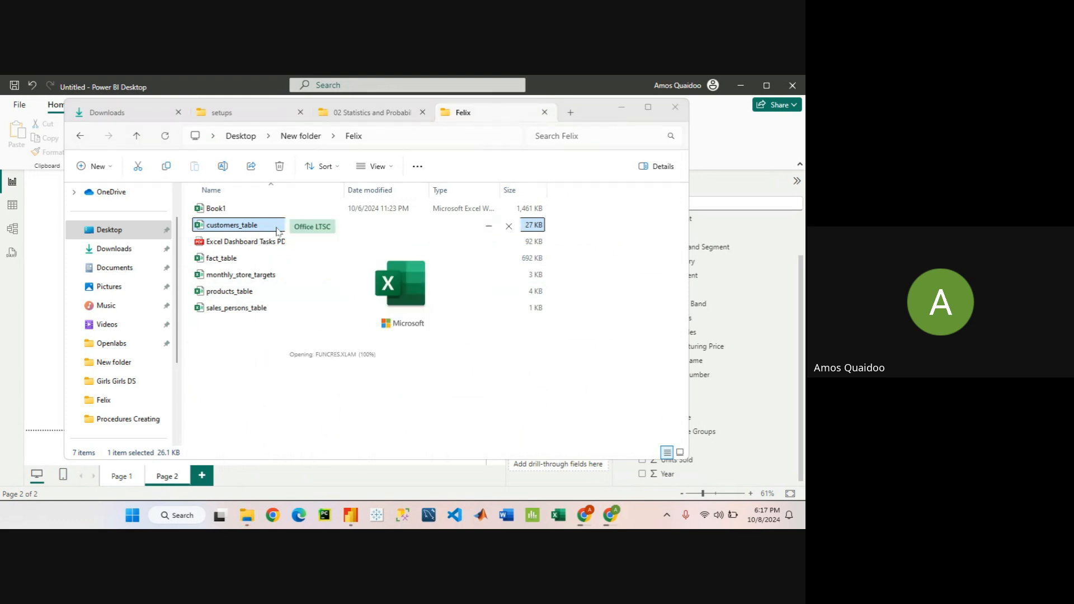
pyautogui.moveTo(241, 213); pyautogui.dragTo(299, 213)
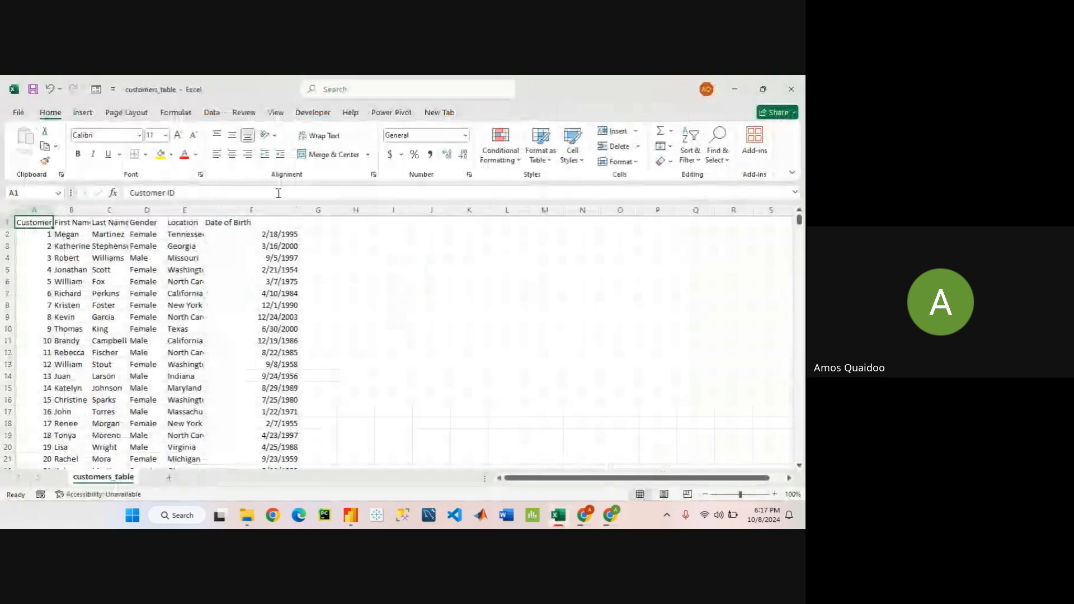
# - Examine the customer records in customers_table, including the name, gender, location and date of birth columns
pyautogui.scroll(-11, 270, 389)
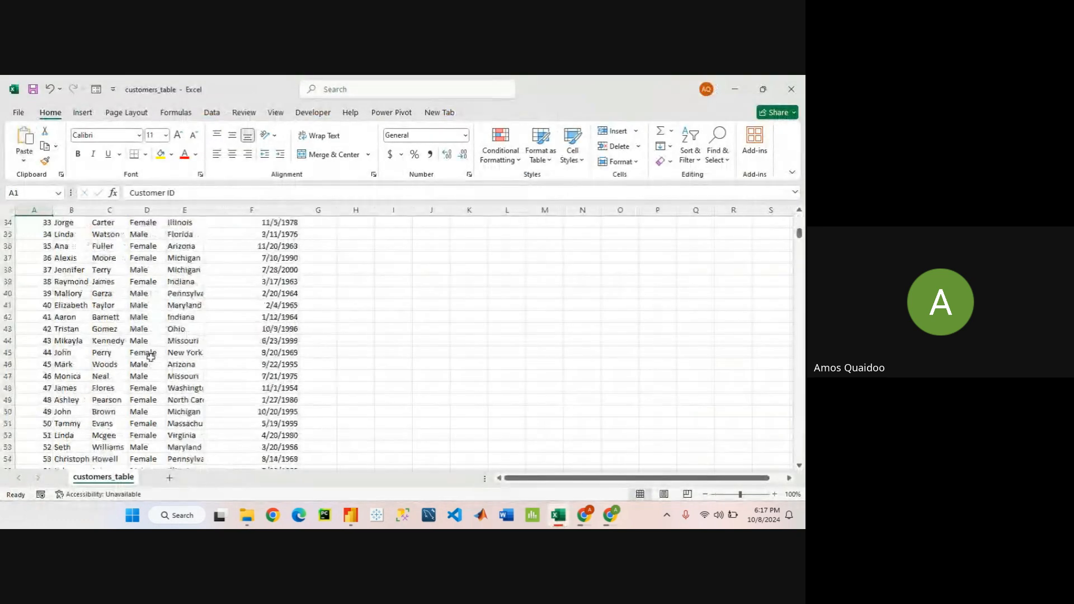
pyautogui.scroll(11, 150, 356)
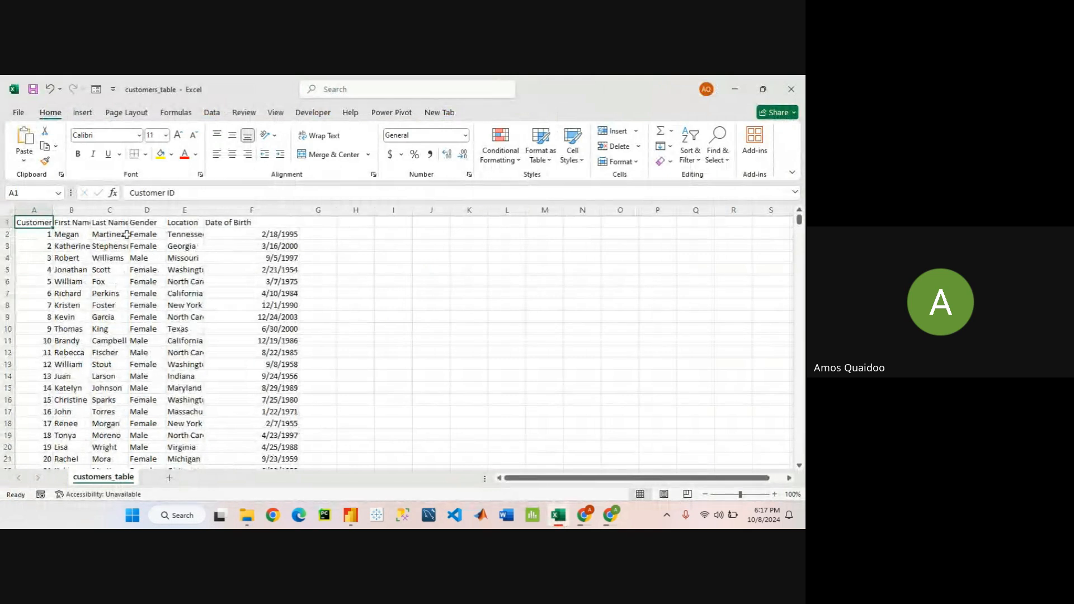
pyautogui.click(133, 292)
pyautogui.moveTo(159, 321); pyautogui.dragTo(161, 327)
pyautogui.click(175, 349)
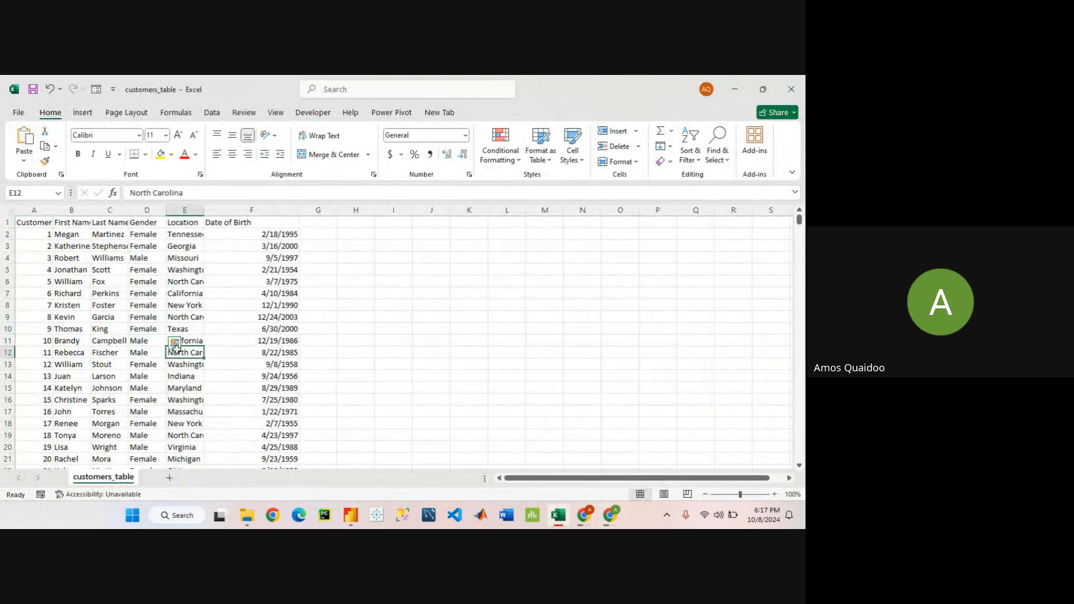
pyautogui.click(477, 302)
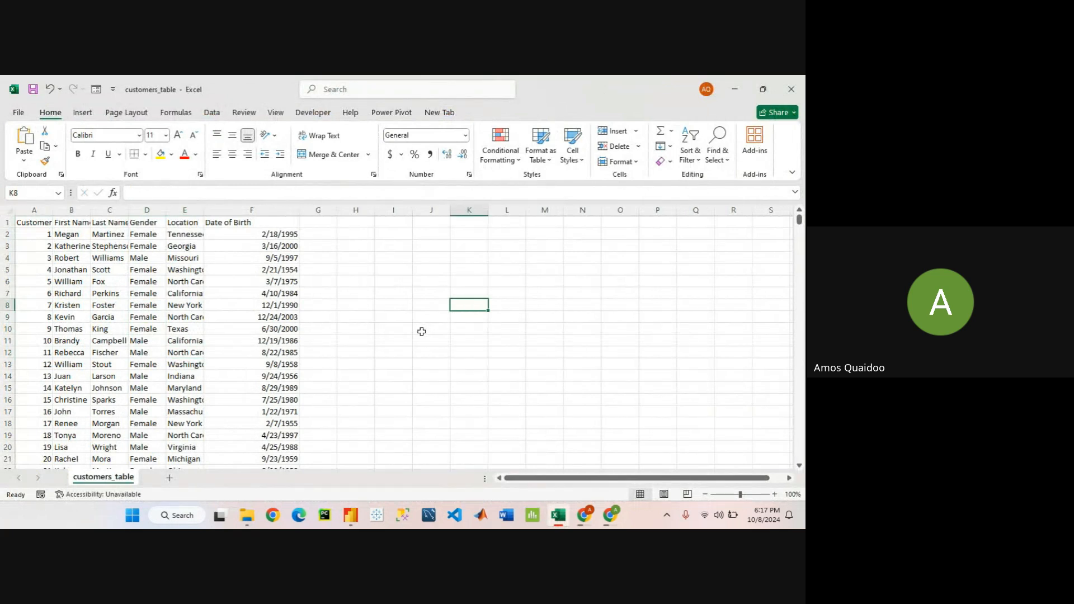
pyautogui.scroll(-8, 384, 333)
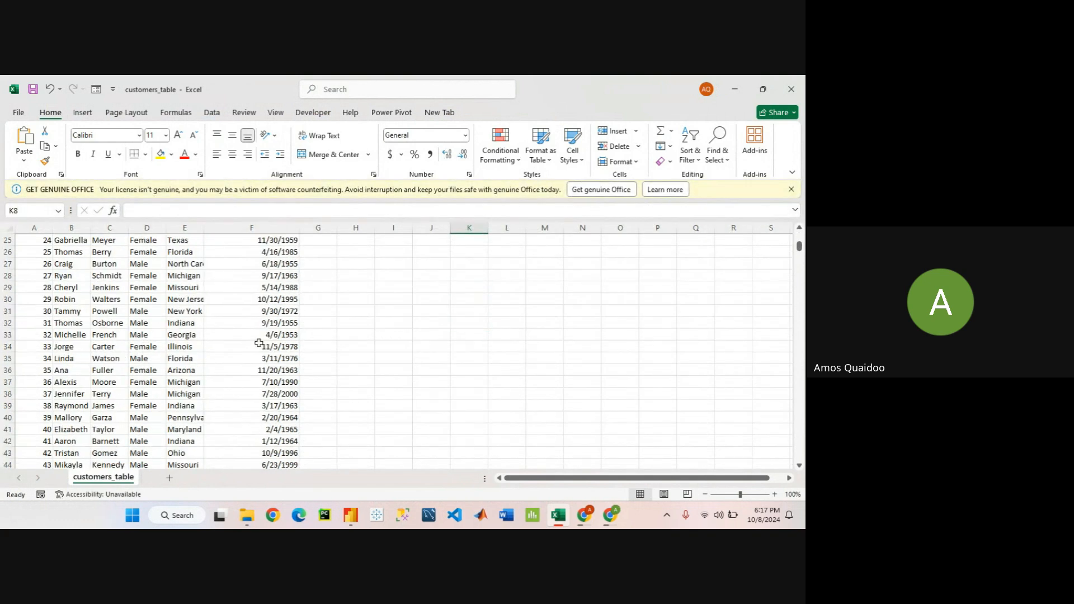
pyautogui.scroll(2, 259, 343)
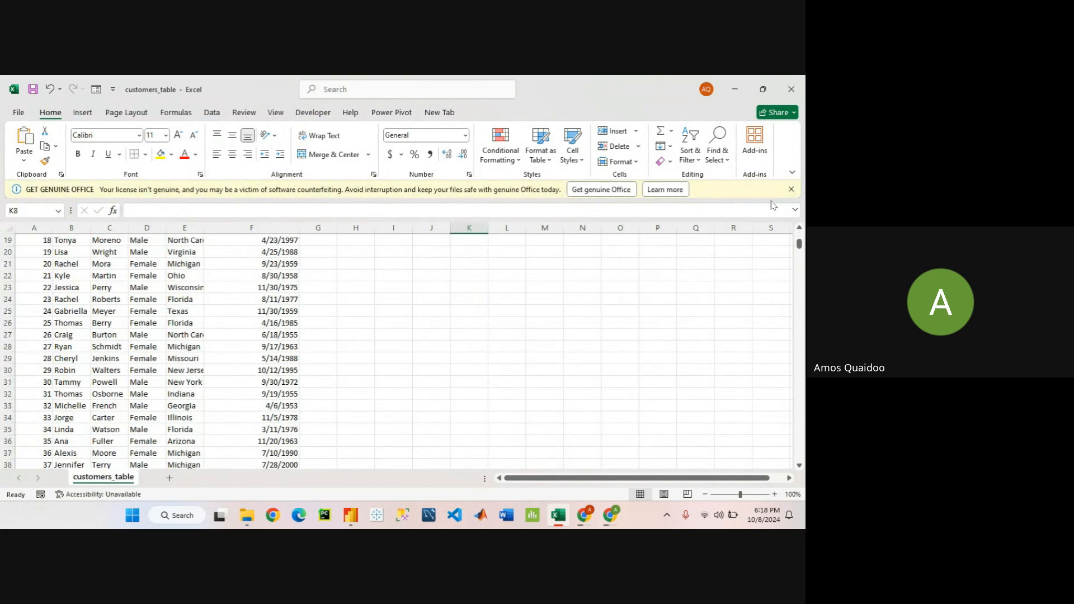
# - Dismiss the Office licence notice, close the customers_table workbook and return to the blank Page 2 in Power BI Desktop
pyautogui.click(791, 190)
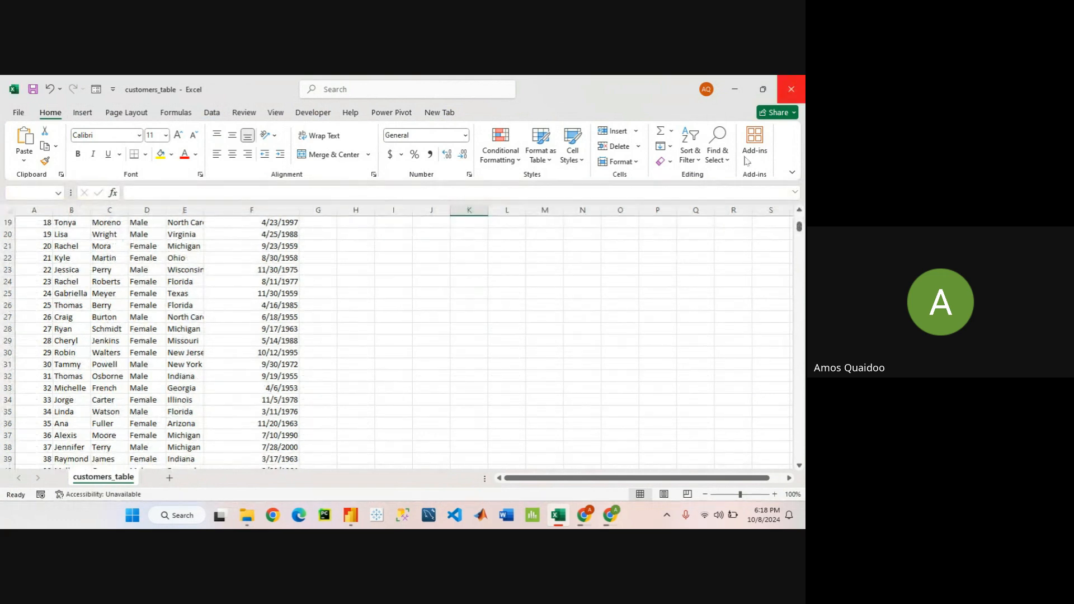
pyautogui.click(791, 89)
pyautogui.click(446, 380)
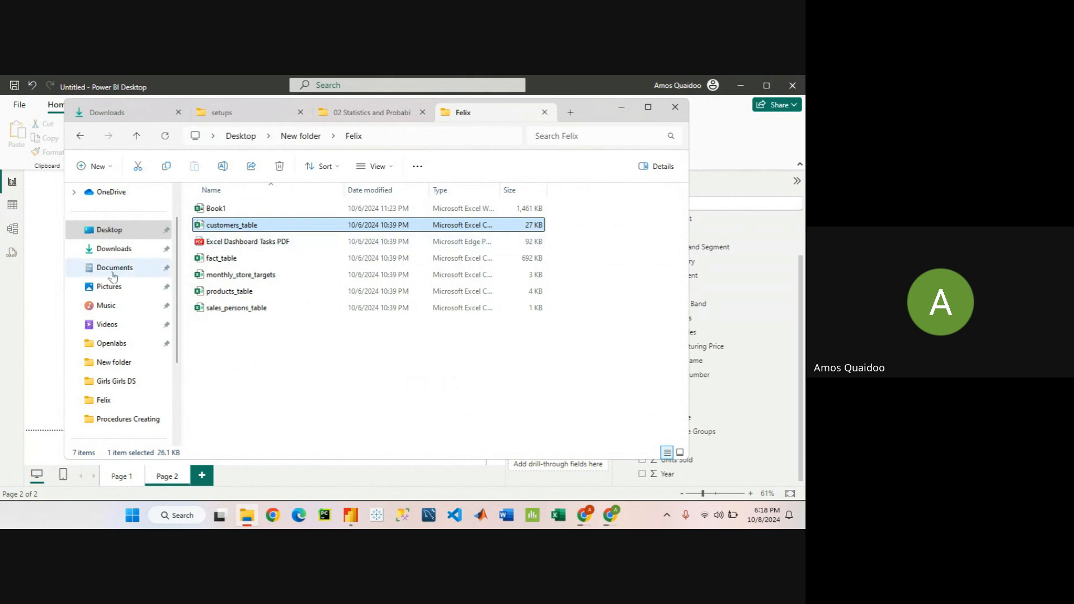
pyautogui.click(36, 286)
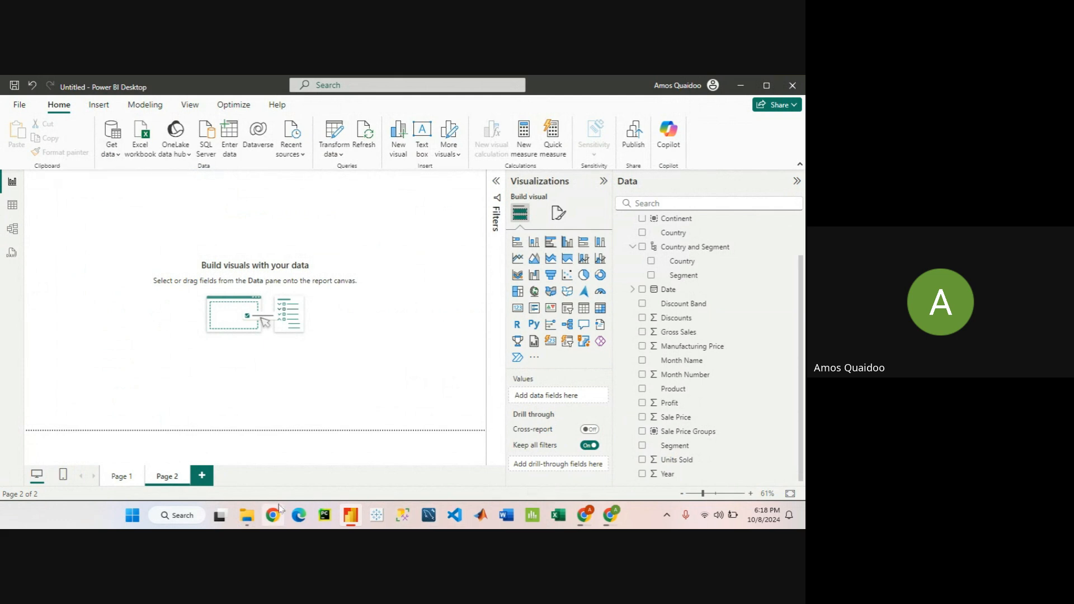
# - Switch to File Explorer and check the file type of customers_table in its properties
pyautogui.click(247, 514)
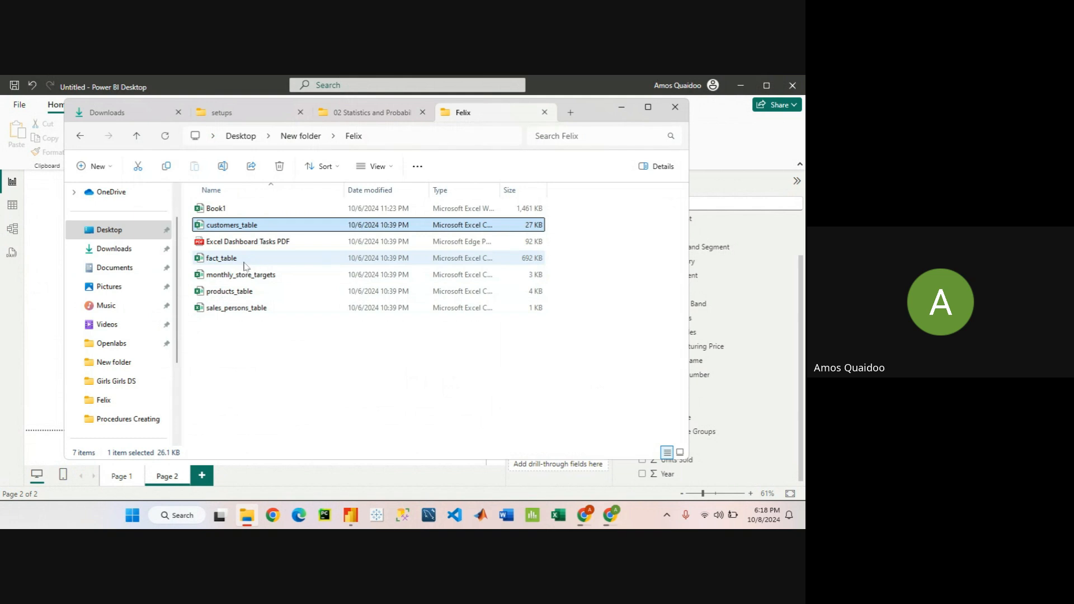
pyautogui.rightClick(226, 230)
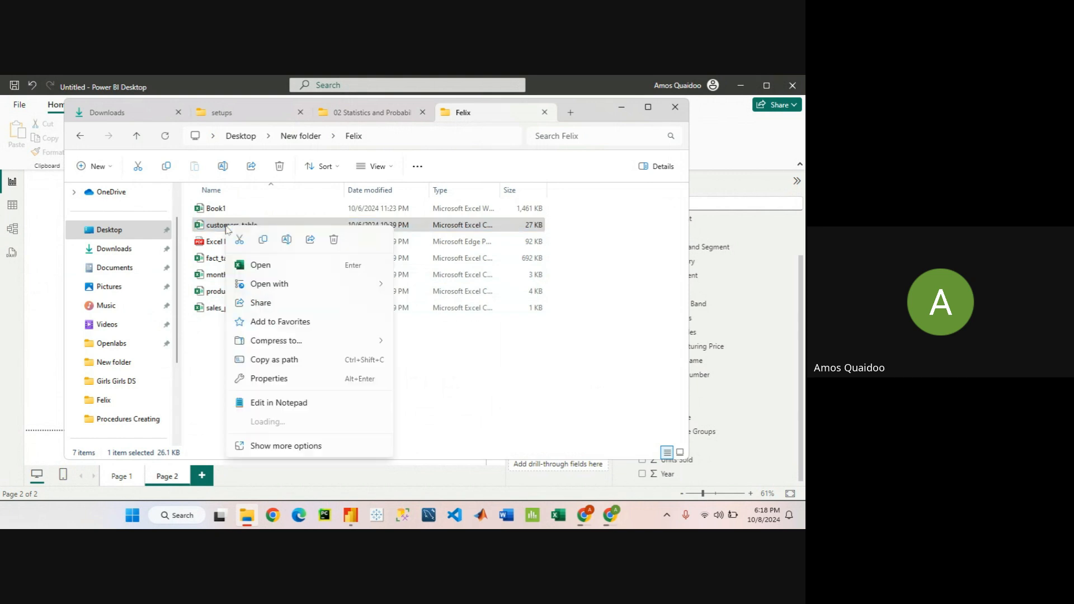
pyautogui.click(268, 379)
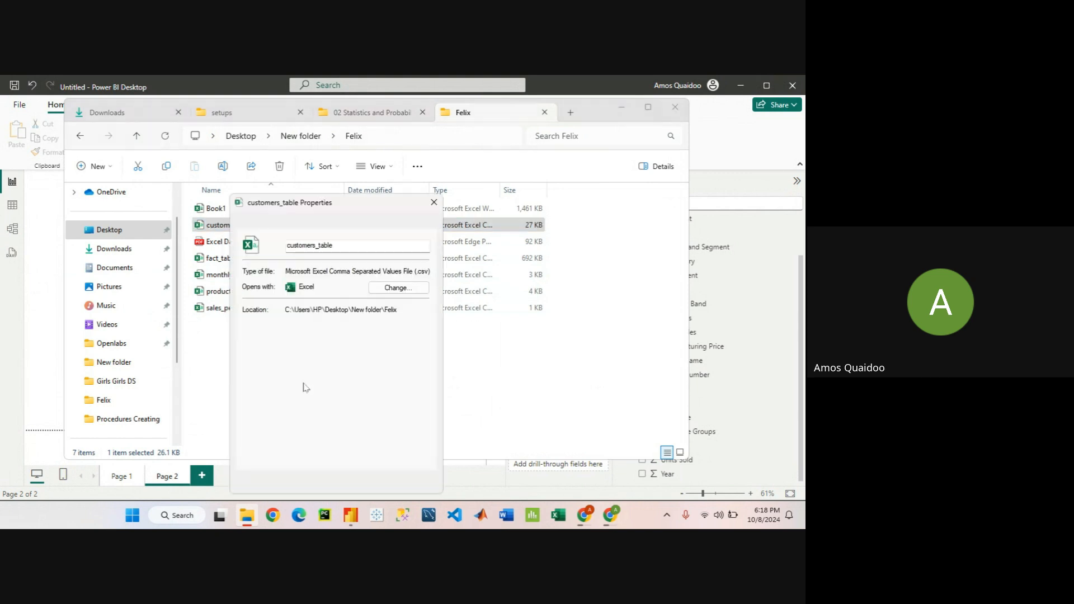
pyautogui.doubleClick(421, 272)
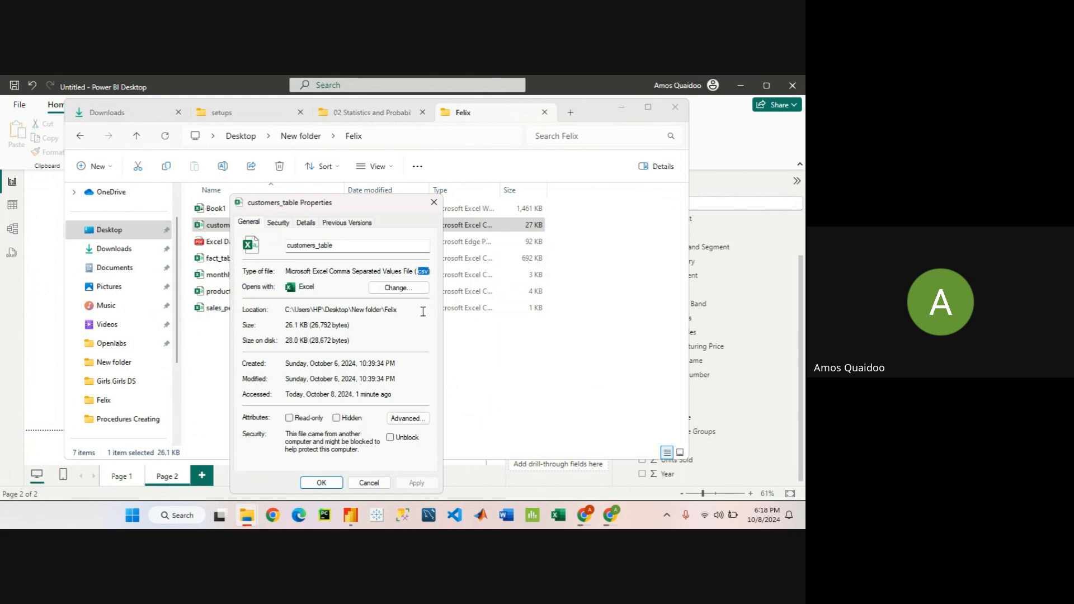
pyautogui.click(417, 273)
pyautogui.click(434, 203)
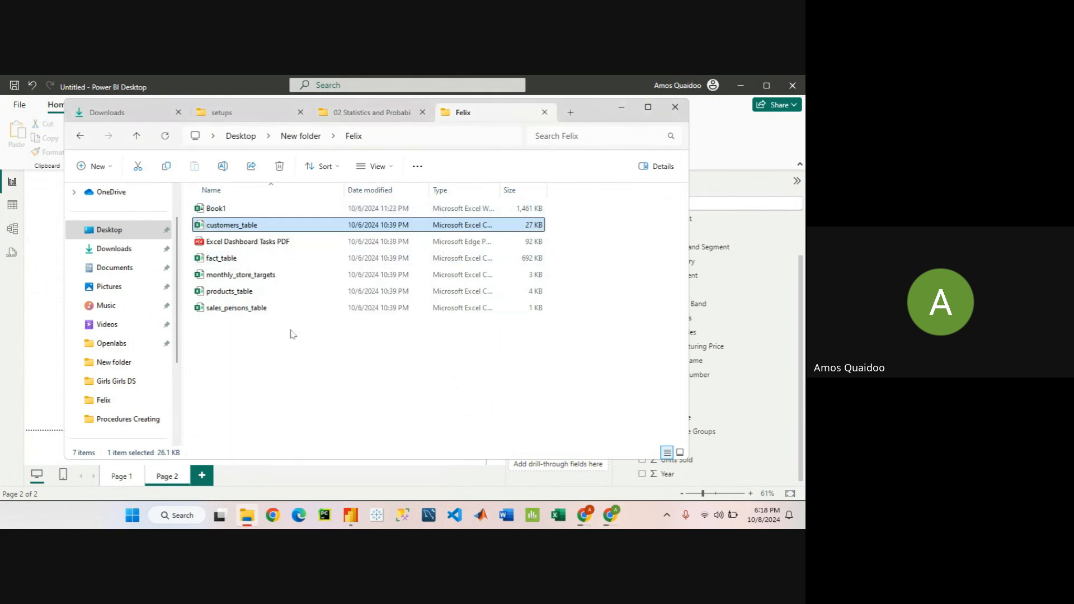
# - Return to Power BI Desktop and open customers_table from the Felix folder as a Text/CSV data source
pyautogui.click(3, 334)
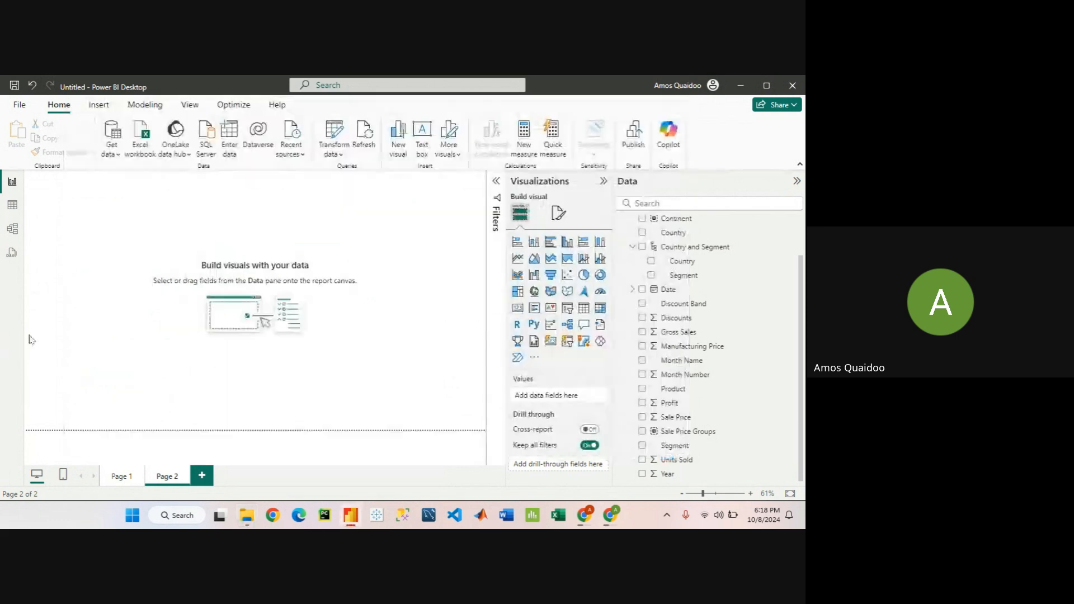
pyautogui.click(108, 155)
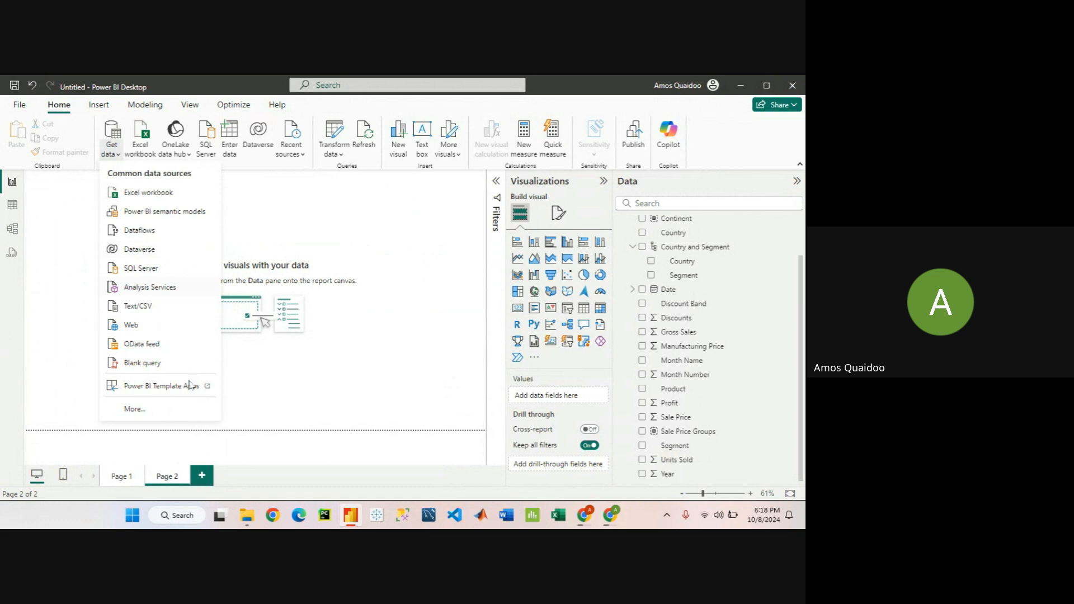
pyautogui.click(138, 306)
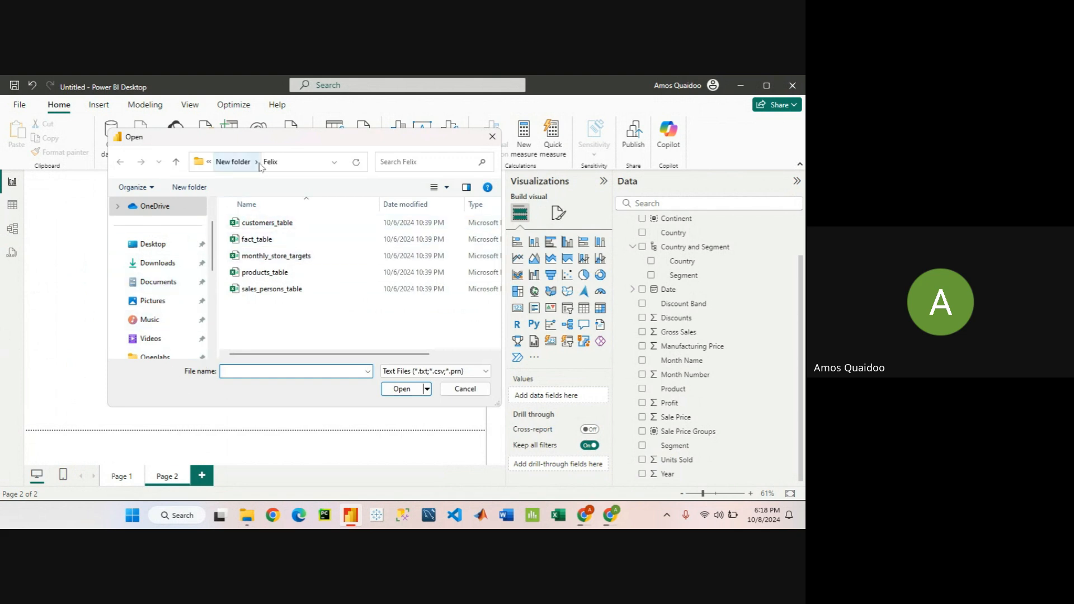
pyautogui.click(283, 226)
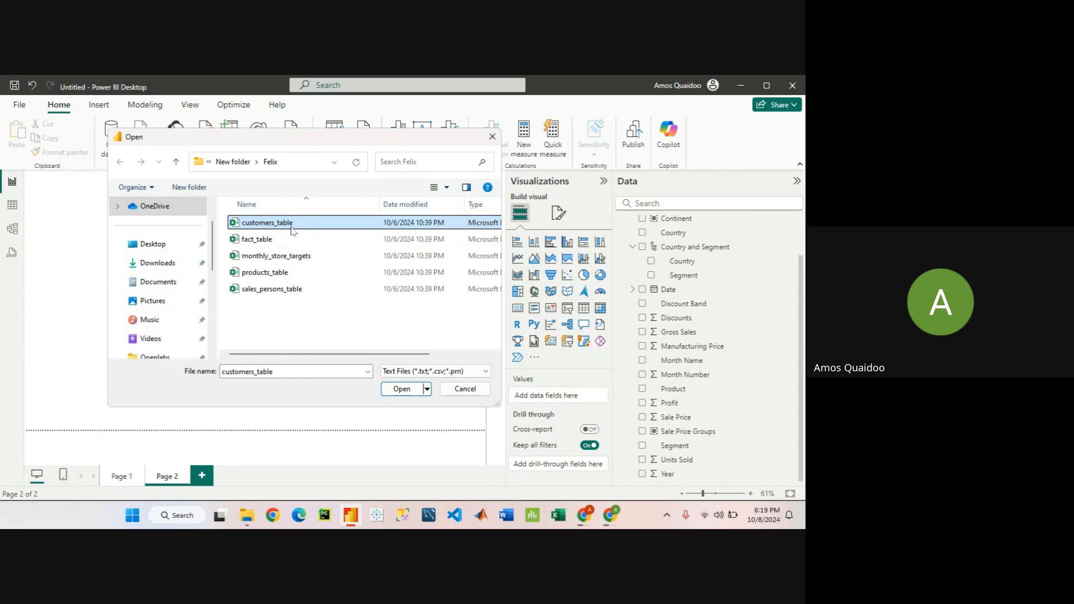
pyautogui.click(403, 390)
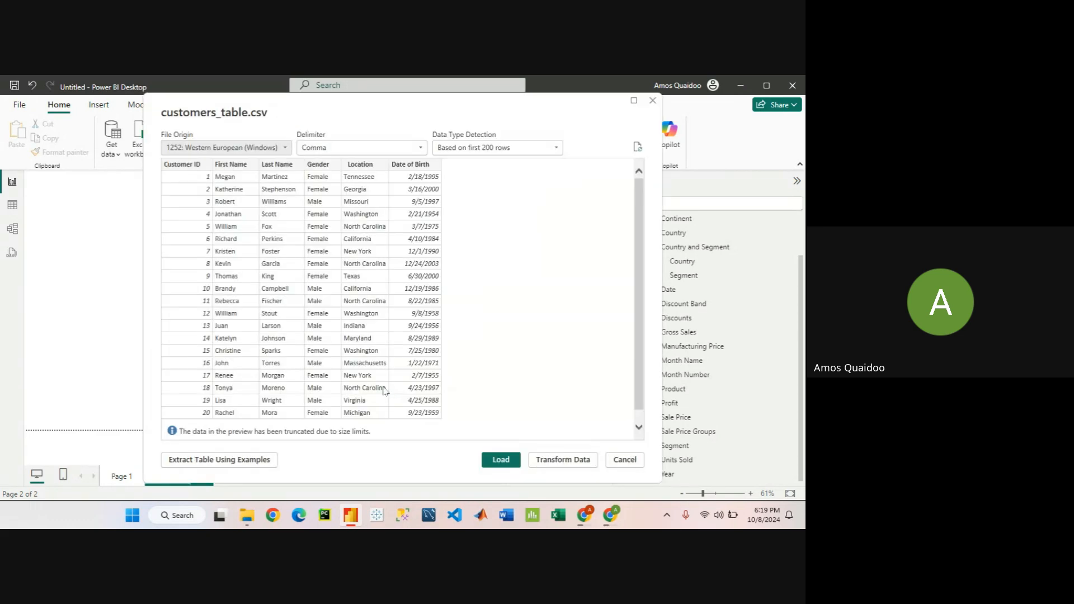
# - Review the customers_table.csv import preview and send the data to Power Query Editor for transformation
pyautogui.scroll(-2, 337, 235)
pyautogui.scroll(2, 335, 265)
pyautogui.scroll(-1, 335, 240)
pyautogui.scroll(1, 350, 252)
pyautogui.scroll(-1, 352, 256)
pyautogui.scroll(1, 221, 313)
pyautogui.click(563, 461)
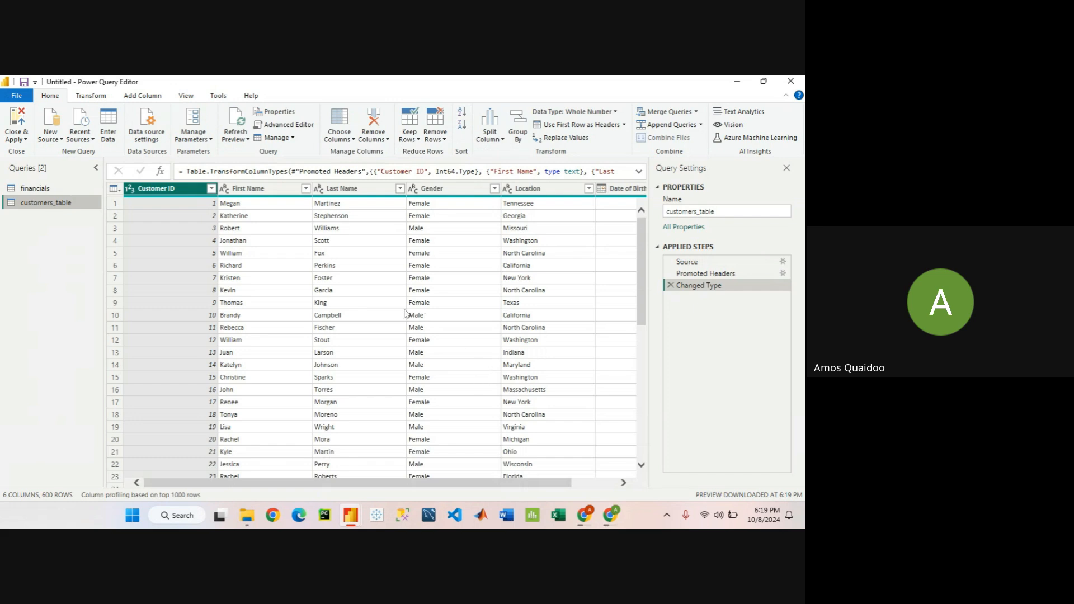
# - Look through the customers_table rows and inspect the Last Name, Gender and Location columns
pyautogui.scroll(-9, 411, 335)
pyautogui.scroll(4, 411, 340)
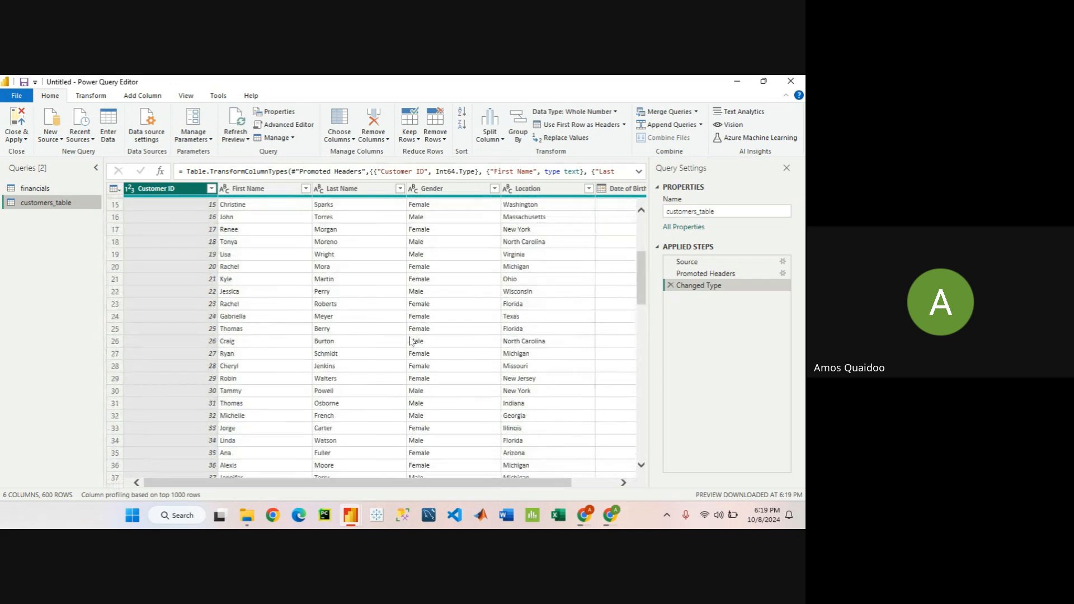
pyautogui.scroll(-20, 411, 341)
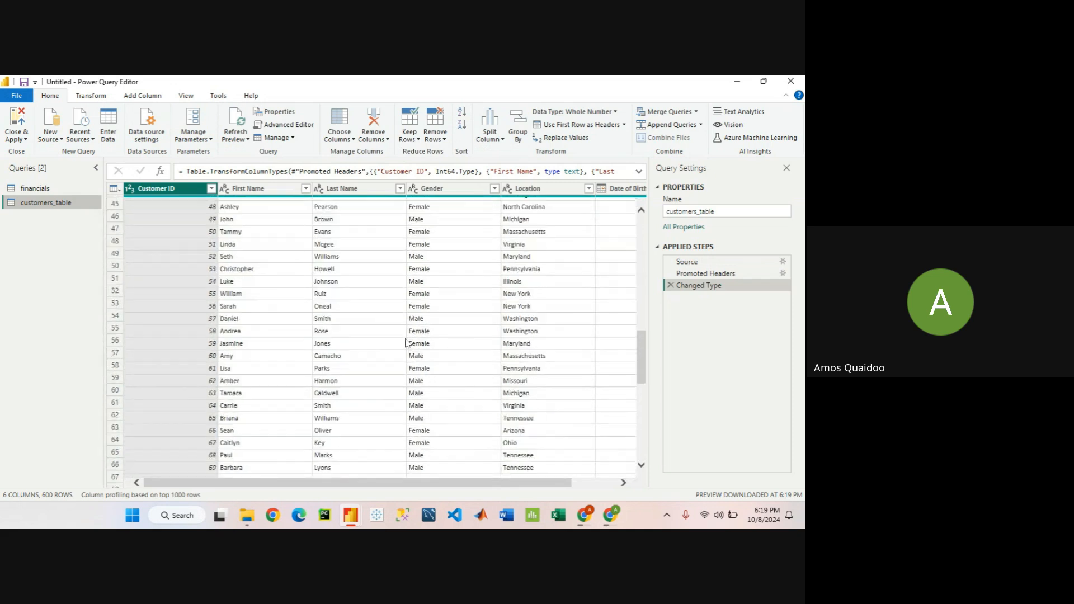
pyautogui.scroll(-20, 407, 344)
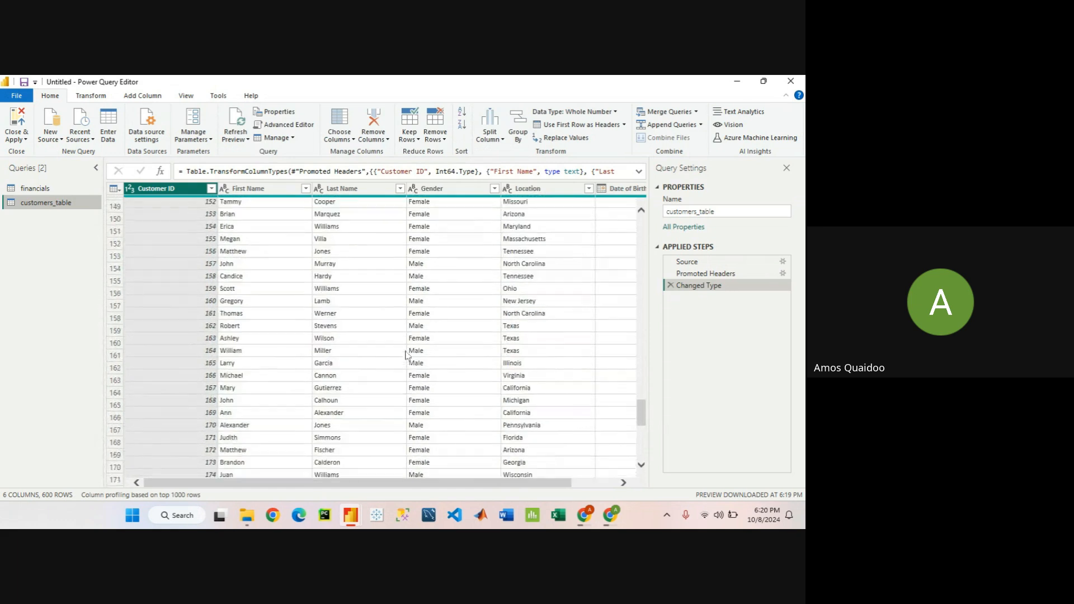
pyautogui.moveTo(331, 483); pyautogui.dragTo(305, 488)
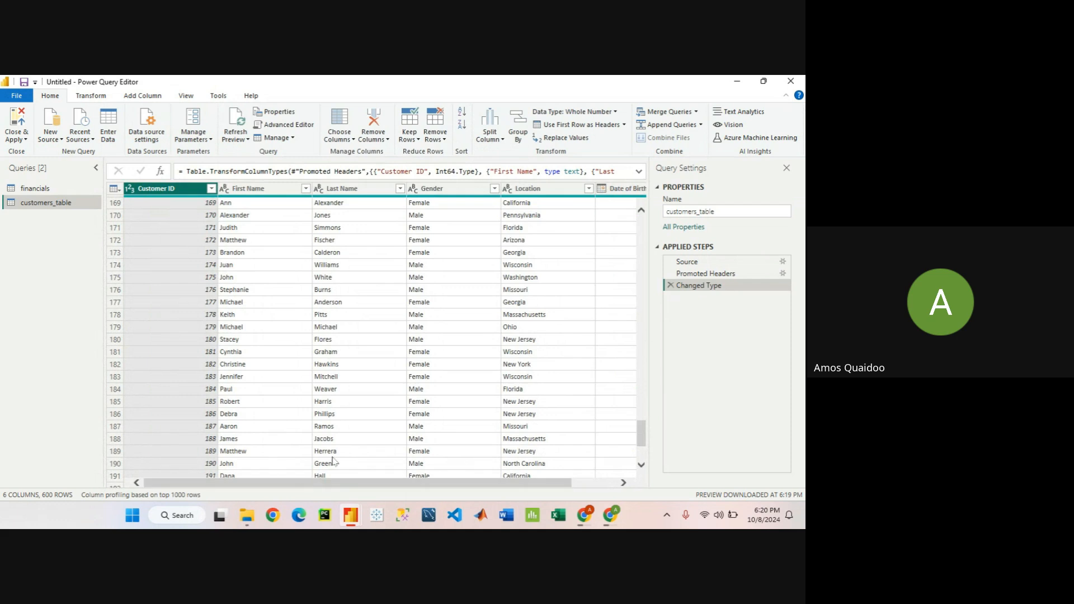
pyautogui.click(369, 190)
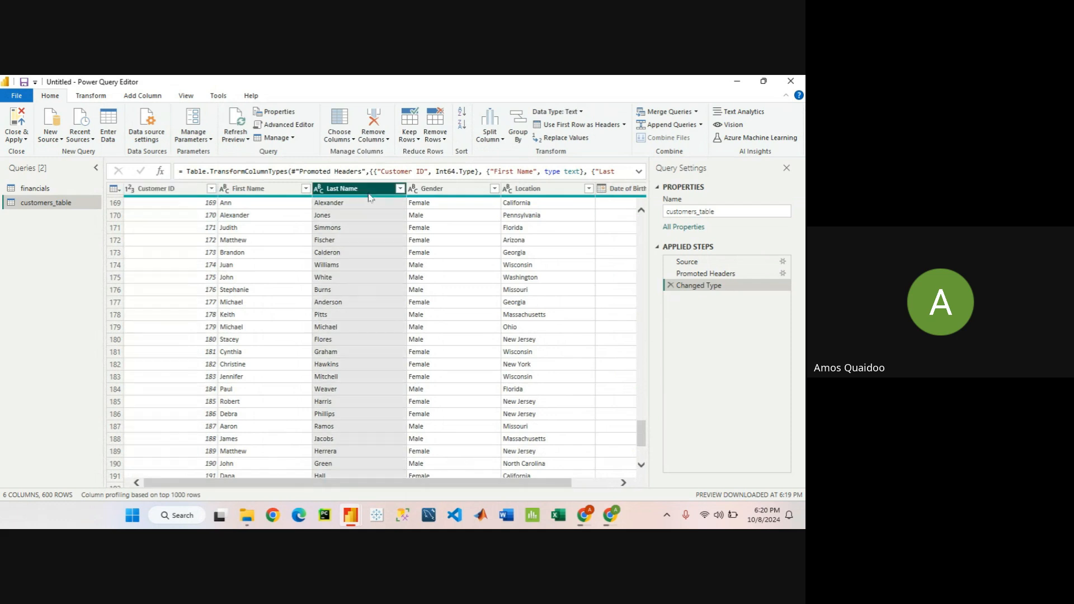
pyautogui.click(420, 190)
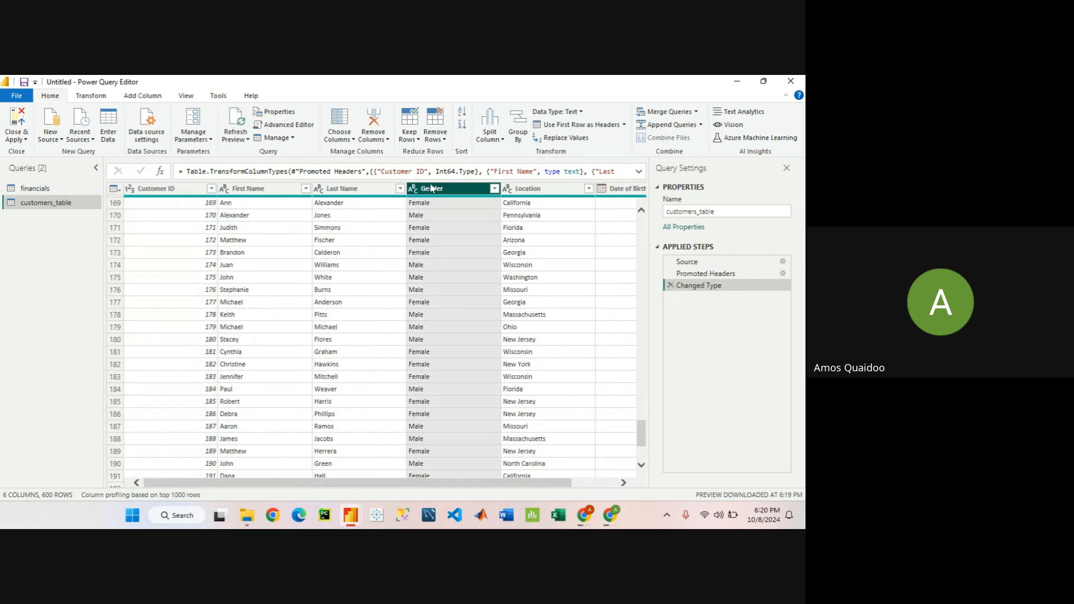
pyautogui.click(543, 191)
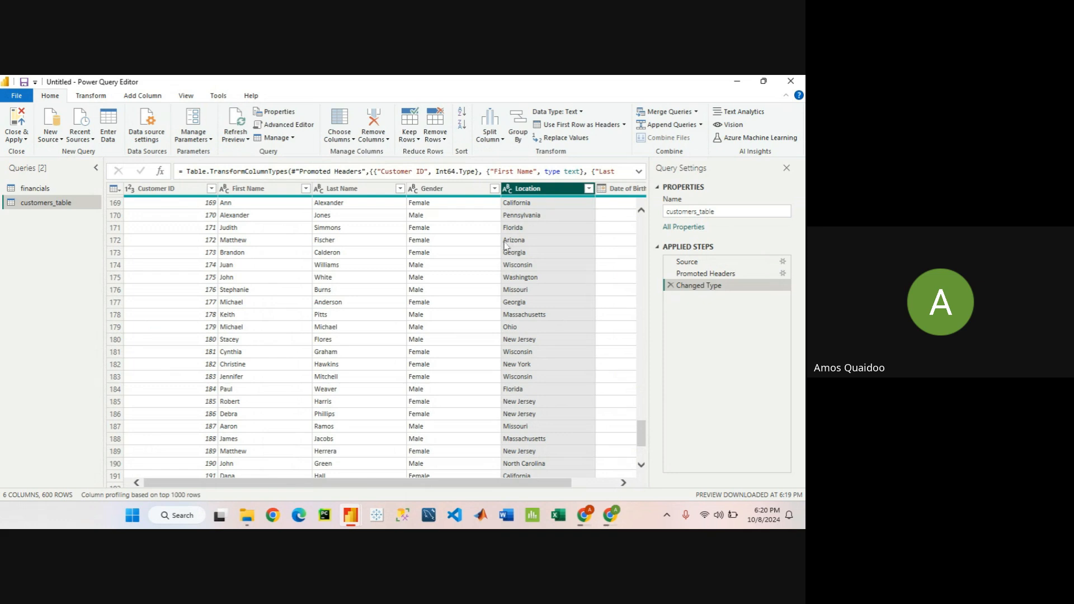
# - Inspect each customers_table column in turn, from Customer ID through Location to Date of Birth
pyautogui.click(187, 191)
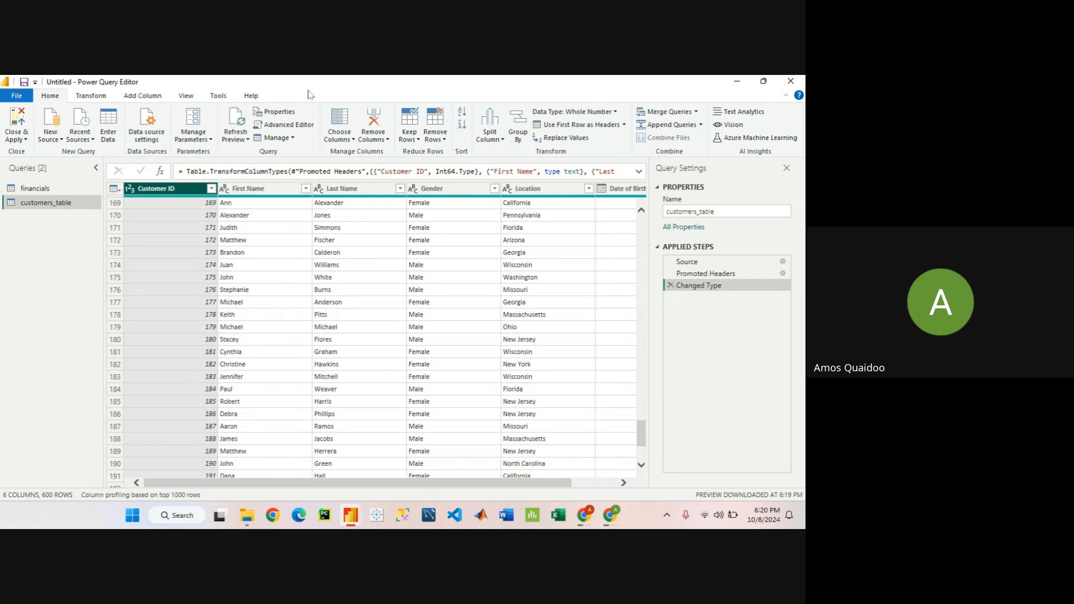
pyautogui.click(266, 193)
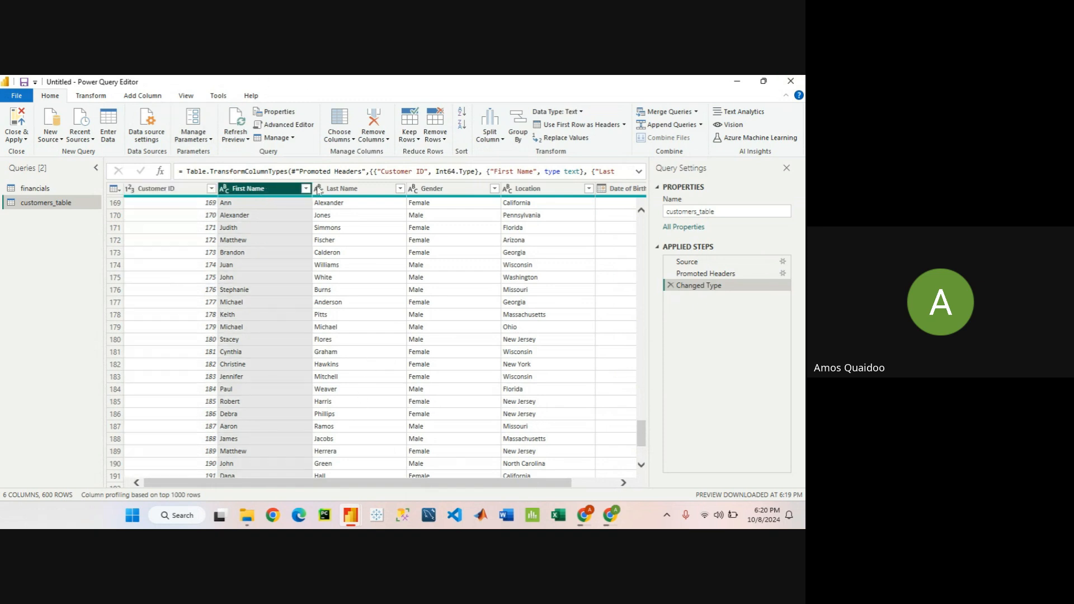
pyautogui.click(333, 193)
pyautogui.click(465, 193)
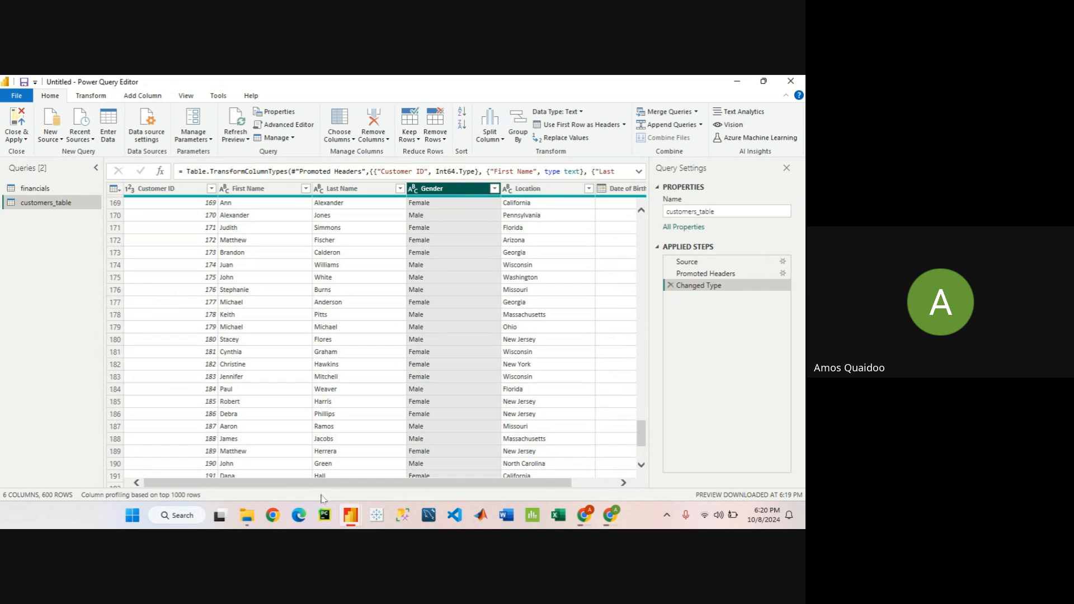
pyautogui.moveTo(326, 483); pyautogui.dragTo(250, 506)
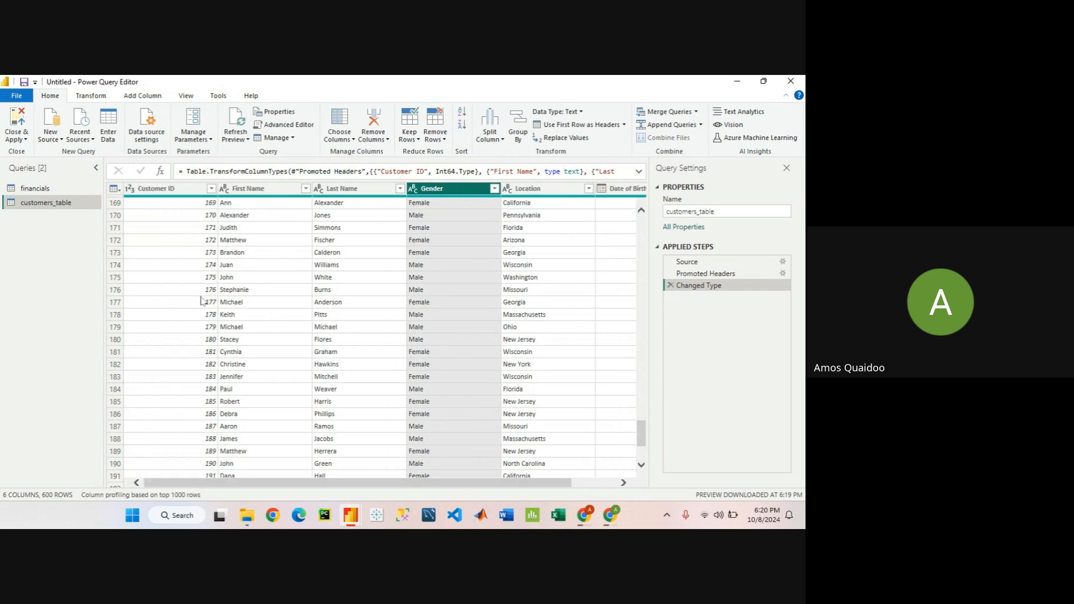
pyautogui.click(162, 192)
pyautogui.click(253, 191)
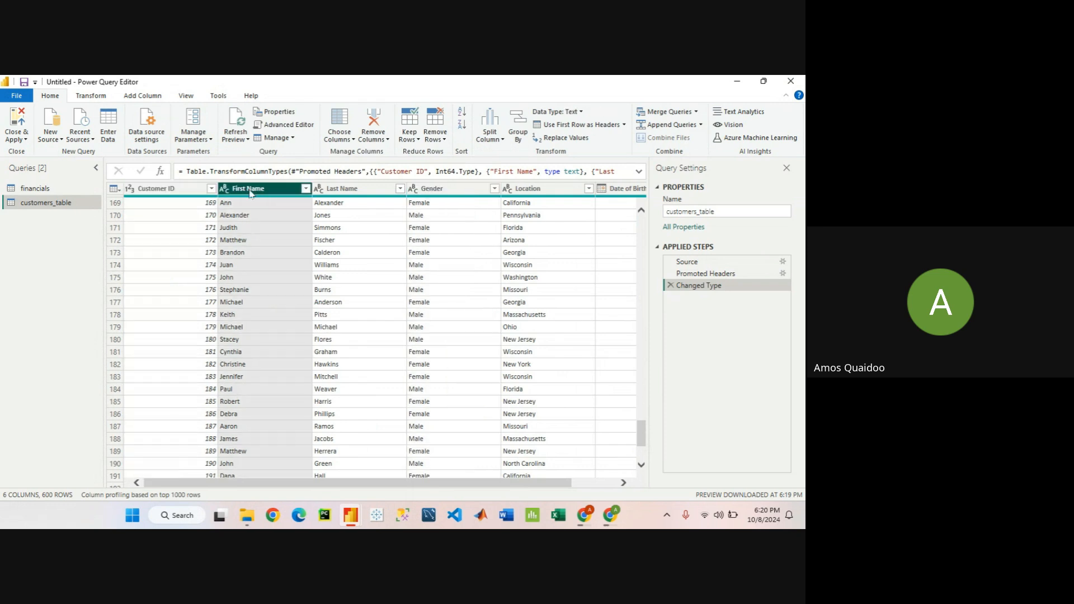
pyautogui.click(353, 193)
pyautogui.click(447, 189)
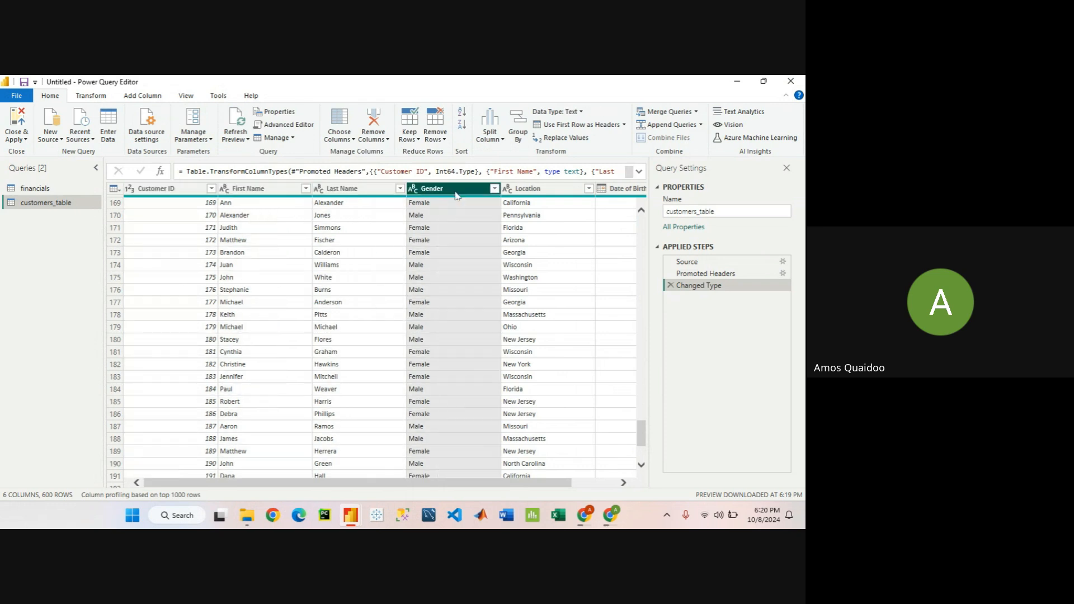
pyautogui.click(529, 192)
pyautogui.moveTo(459, 483); pyautogui.dragTo(505, 483)
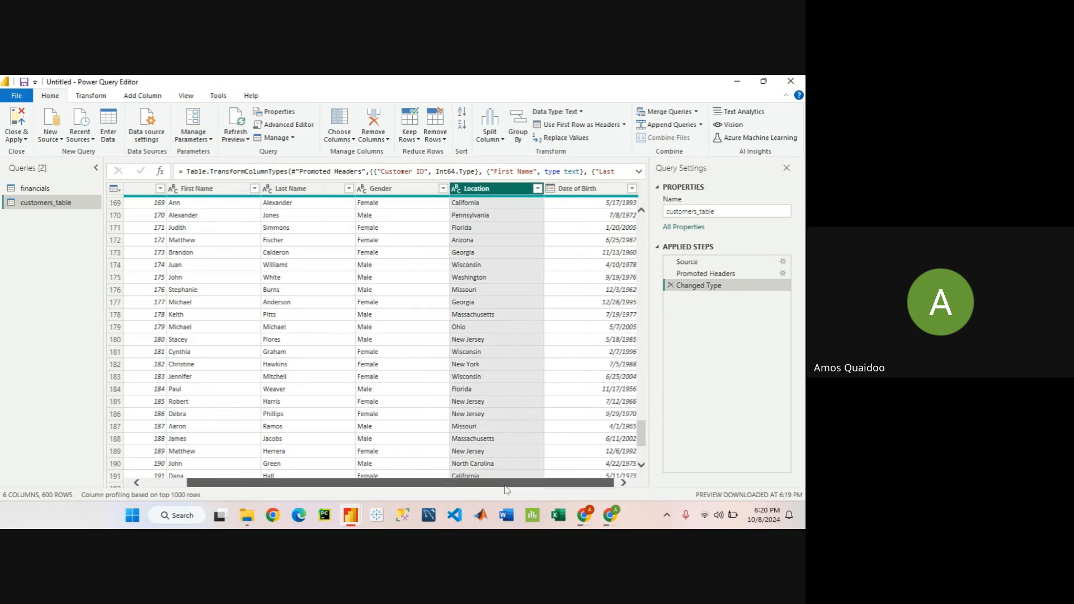
pyautogui.click(594, 189)
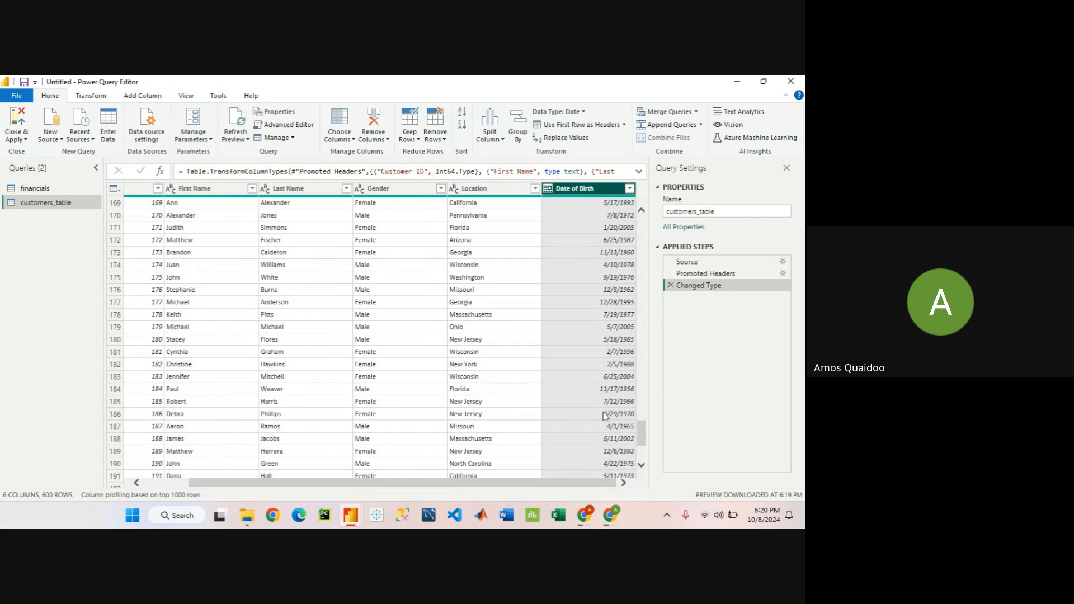
pyautogui.moveTo(572, 486); pyautogui.dragTo(442, 483)
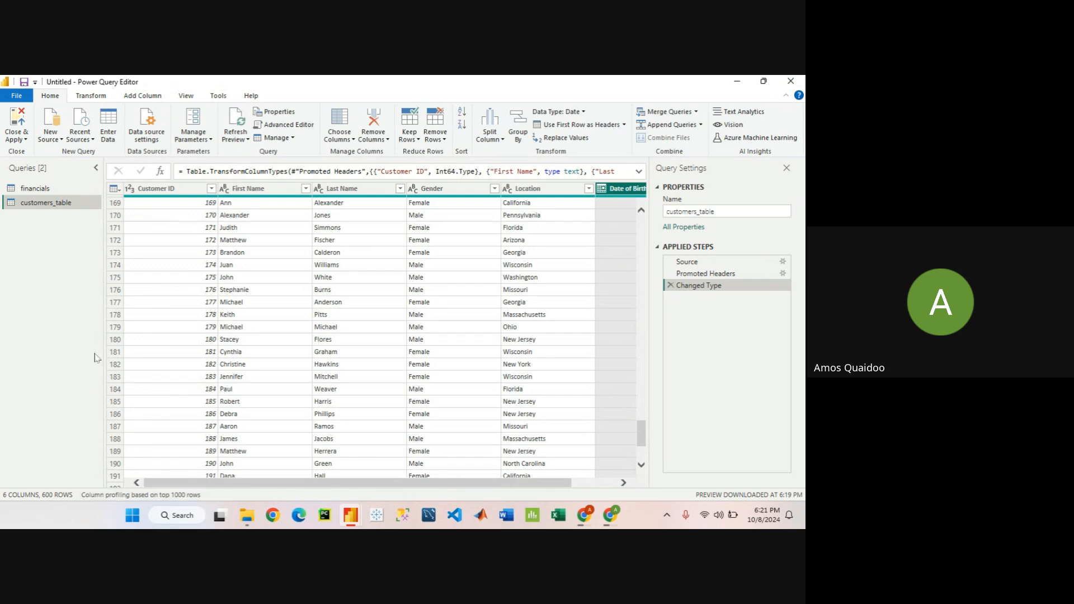
# - Return to the first customers_table rows and review the Customer ID, First Name, Last Name, Gender and Date of Birth columns
pyautogui.click(188, 190)
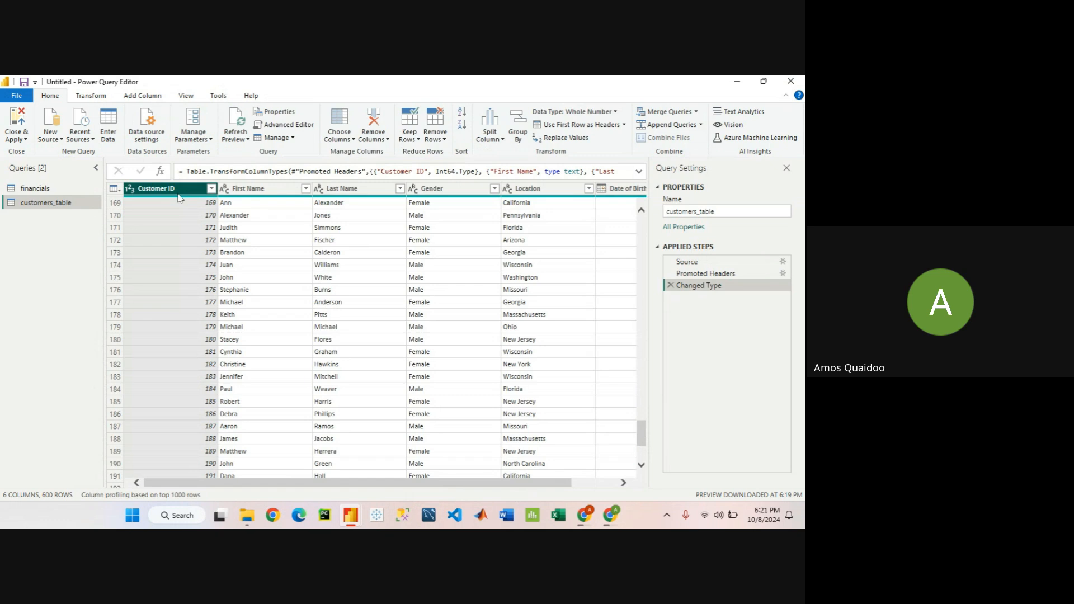
pyautogui.scroll(20, 193, 271)
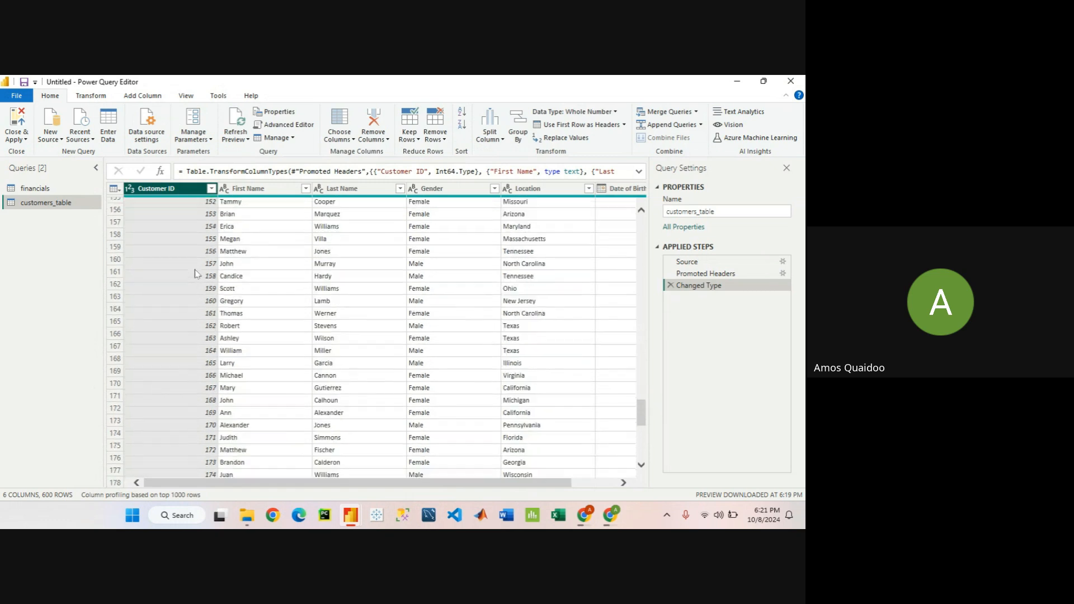
pyautogui.scroll(20, 194, 277)
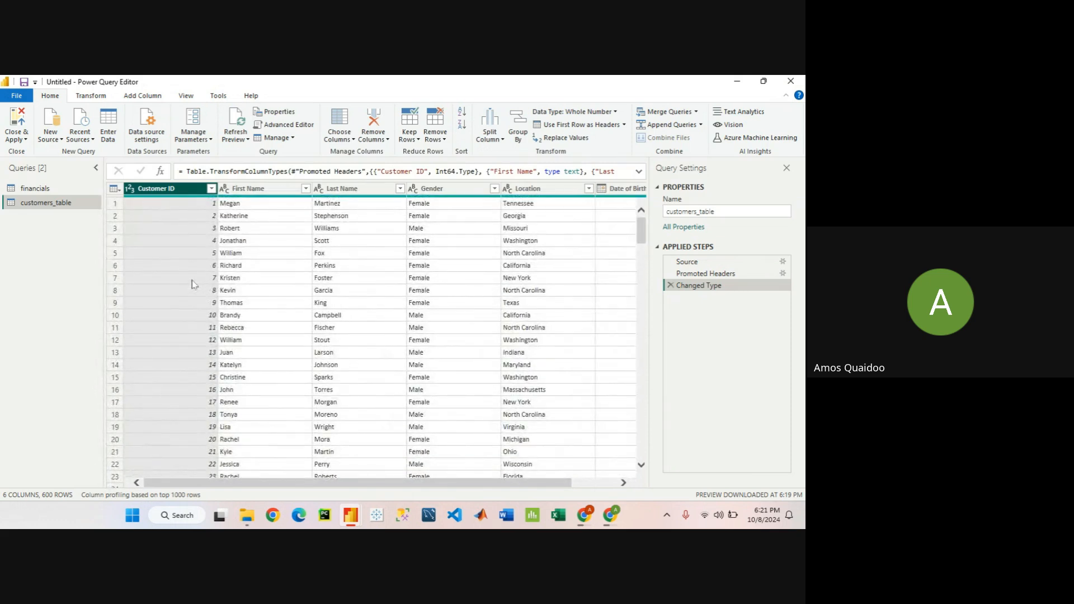
pyautogui.click(247, 191)
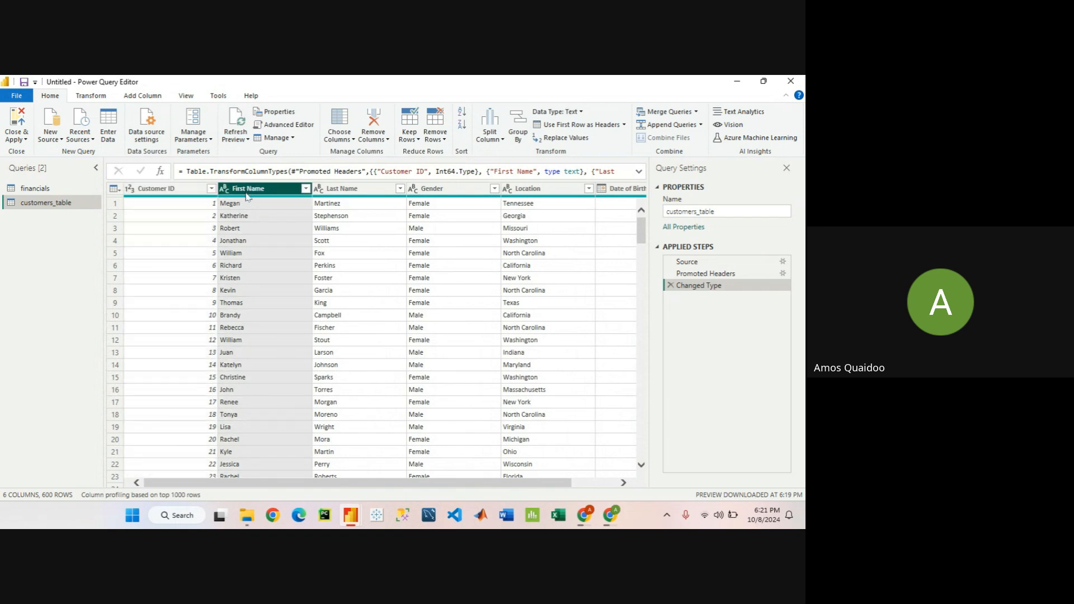
pyautogui.click(174, 190)
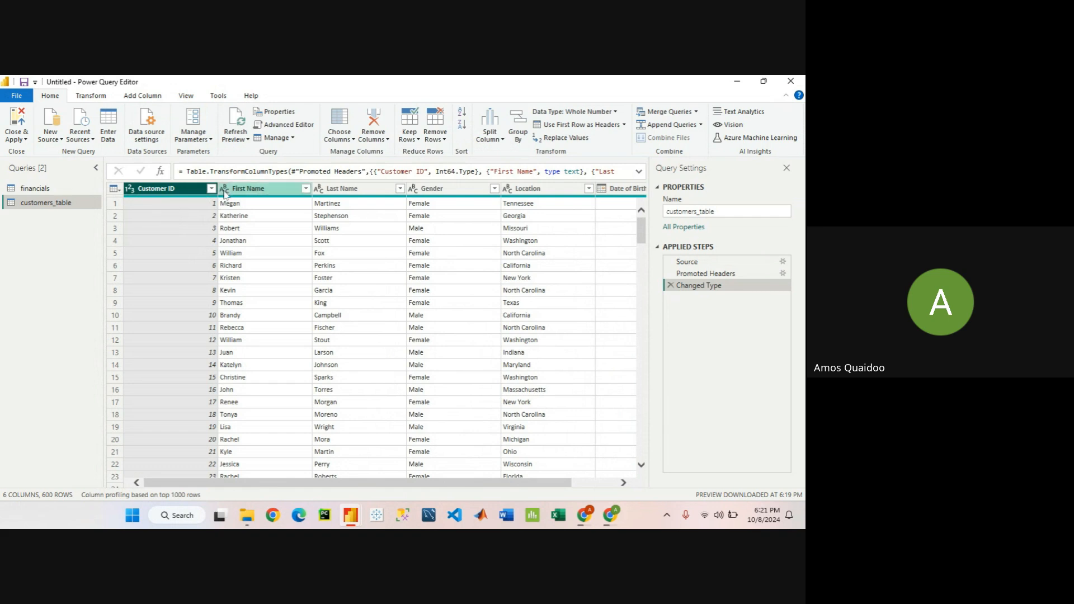
pyautogui.click(260, 190)
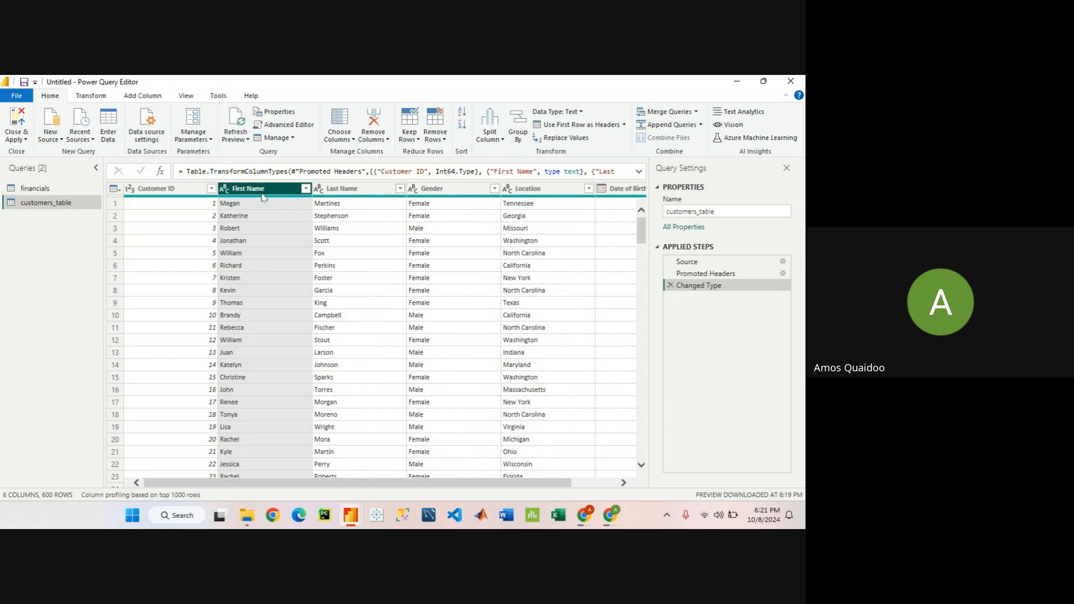
pyautogui.click(354, 190)
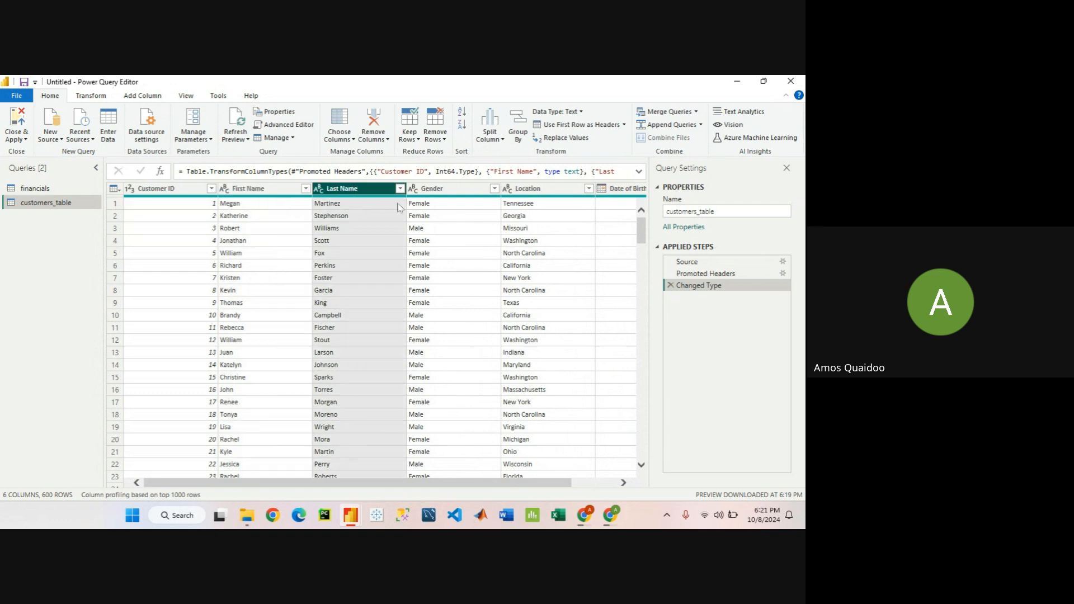
pyautogui.click(423, 190)
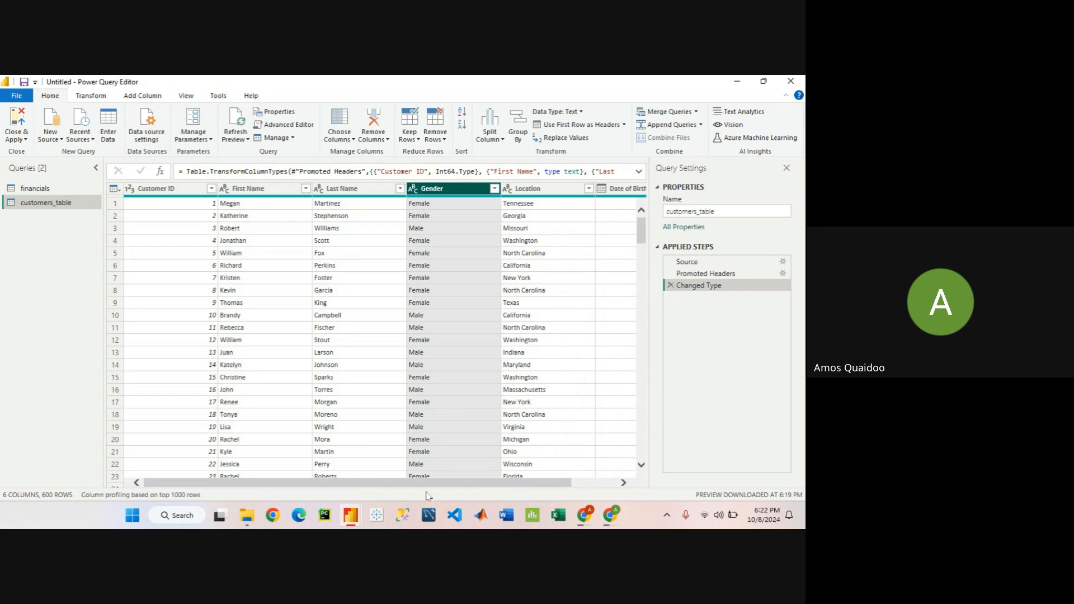
pyautogui.hscroll(2, 430, 484)
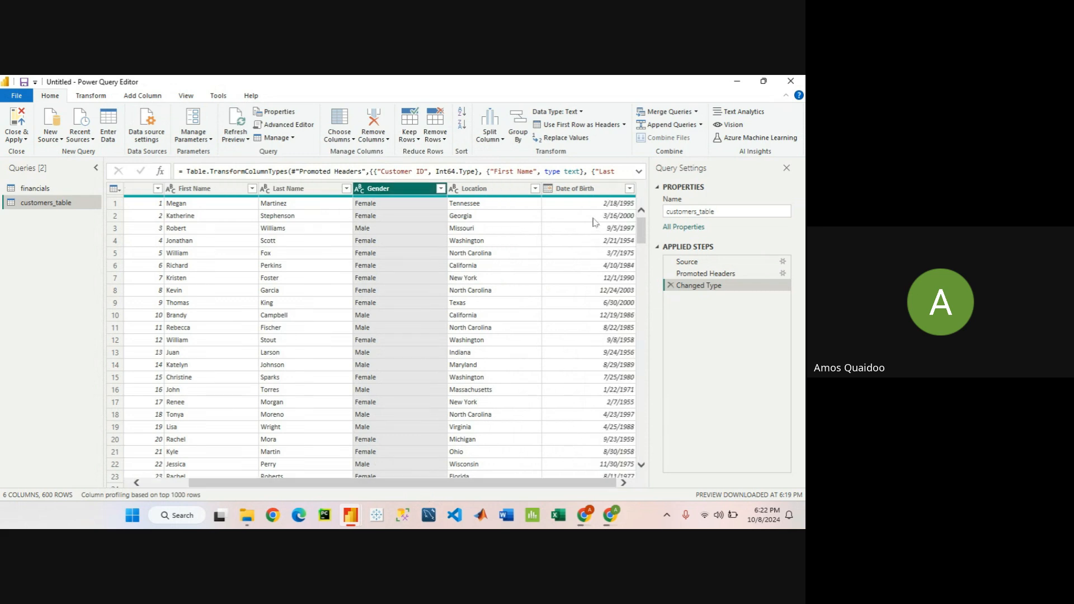
pyautogui.click(597, 191)
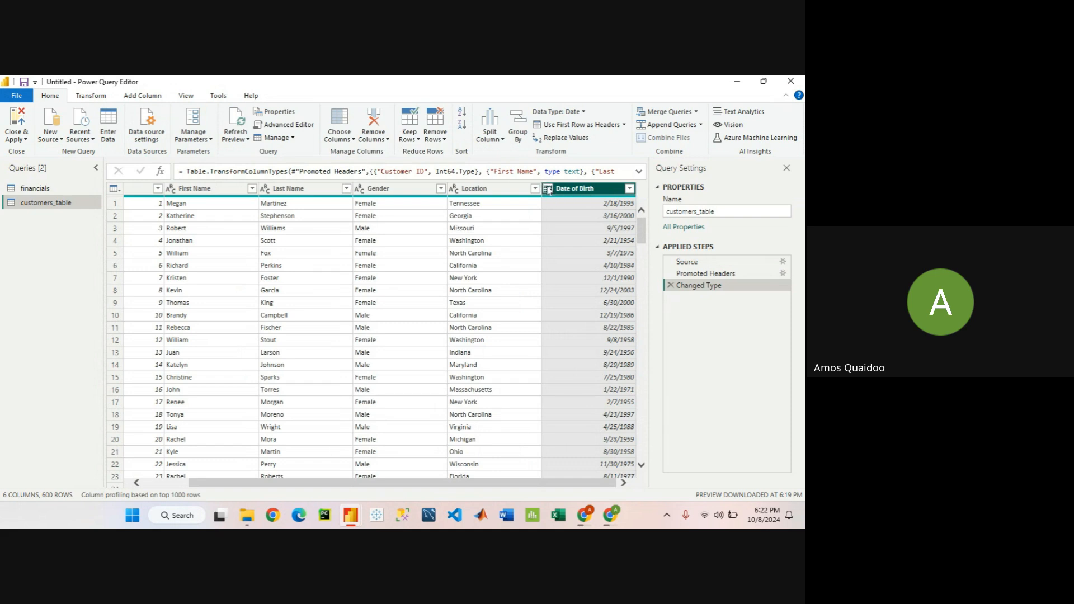
pyautogui.hscroll(-3, 562, 487)
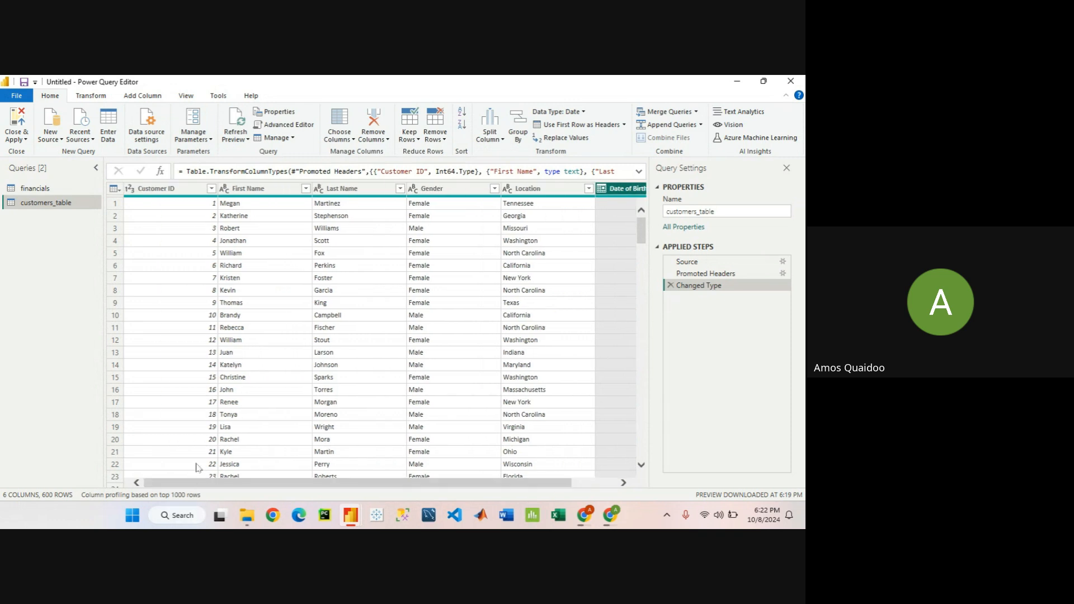
# - Change the Customer ID column's data type to Decimal Number, replacing the current type conversion
pyautogui.click(158, 191)
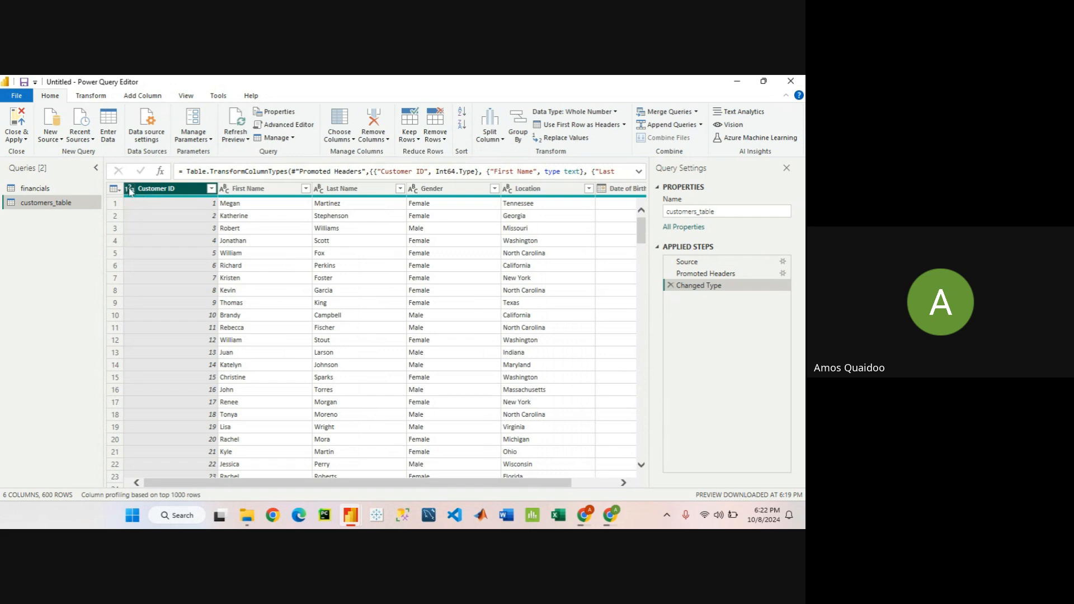
pyautogui.click(130, 190)
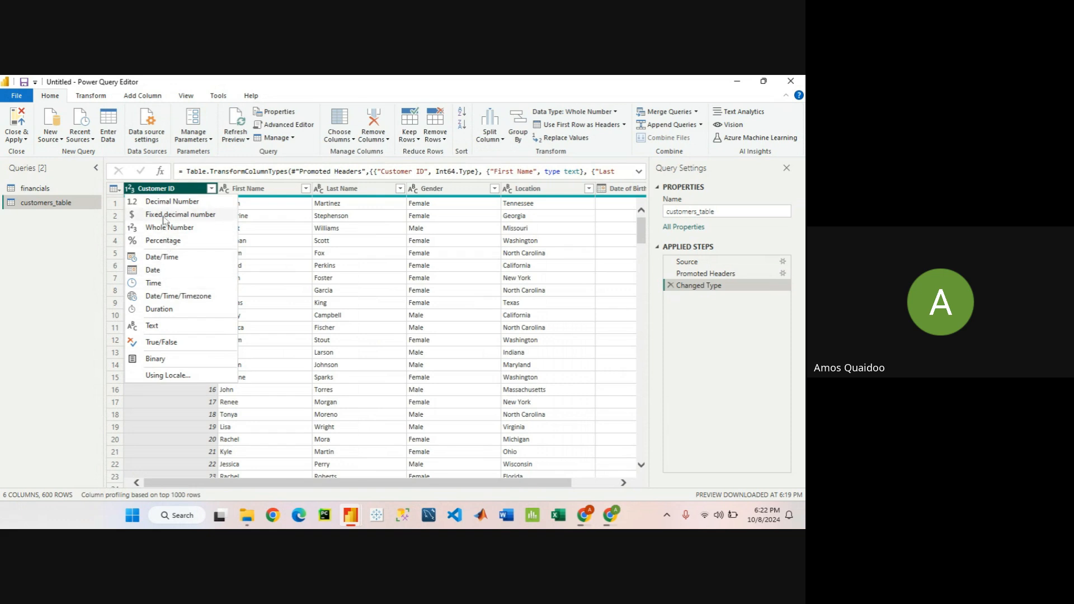
pyautogui.click(198, 206)
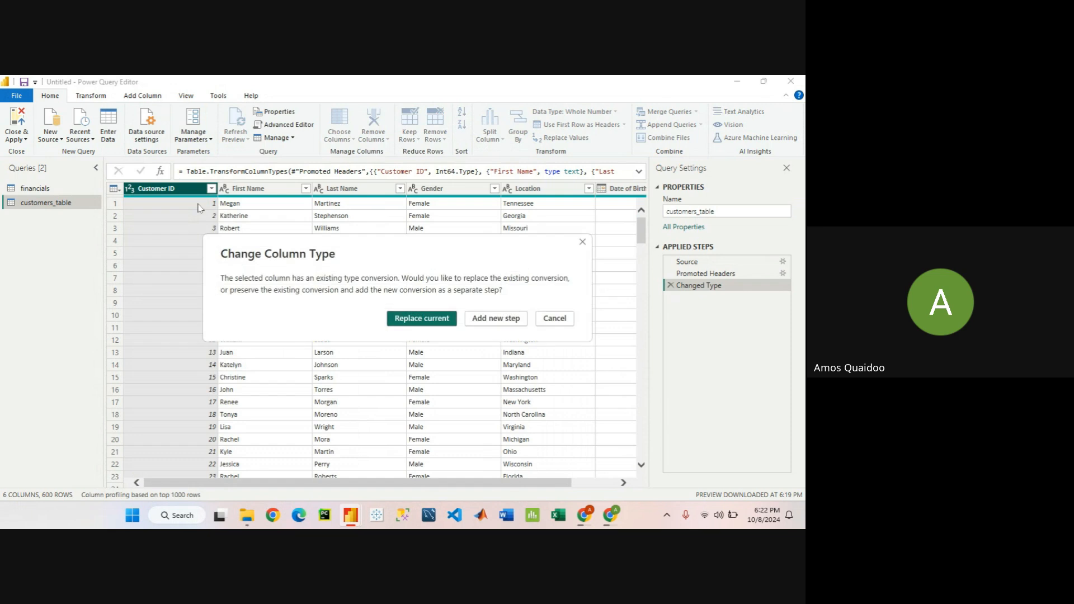
pyautogui.click(429, 319)
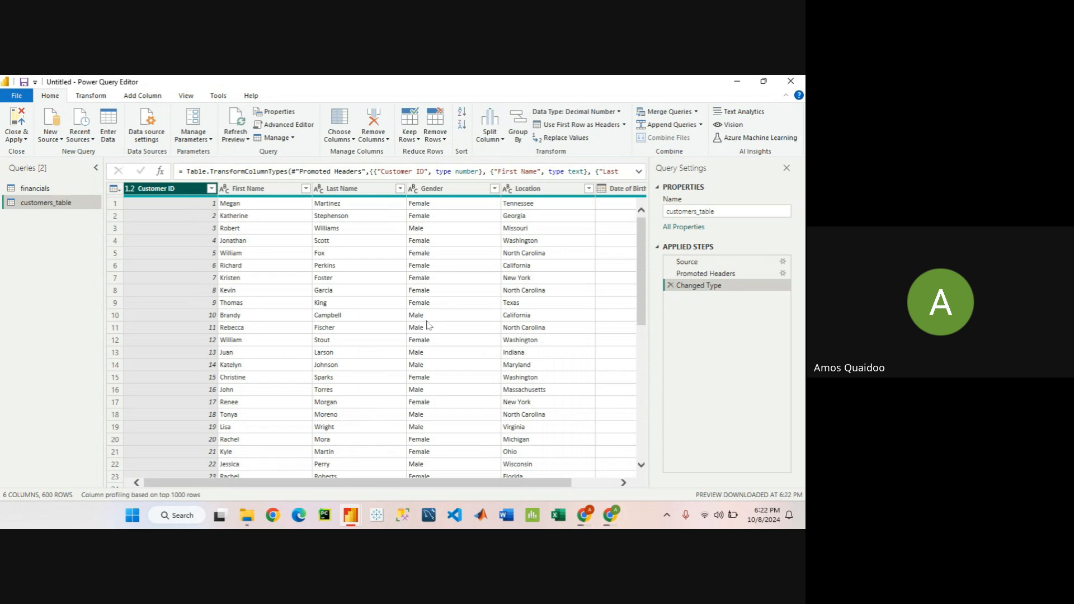
pyautogui.click(129, 189)
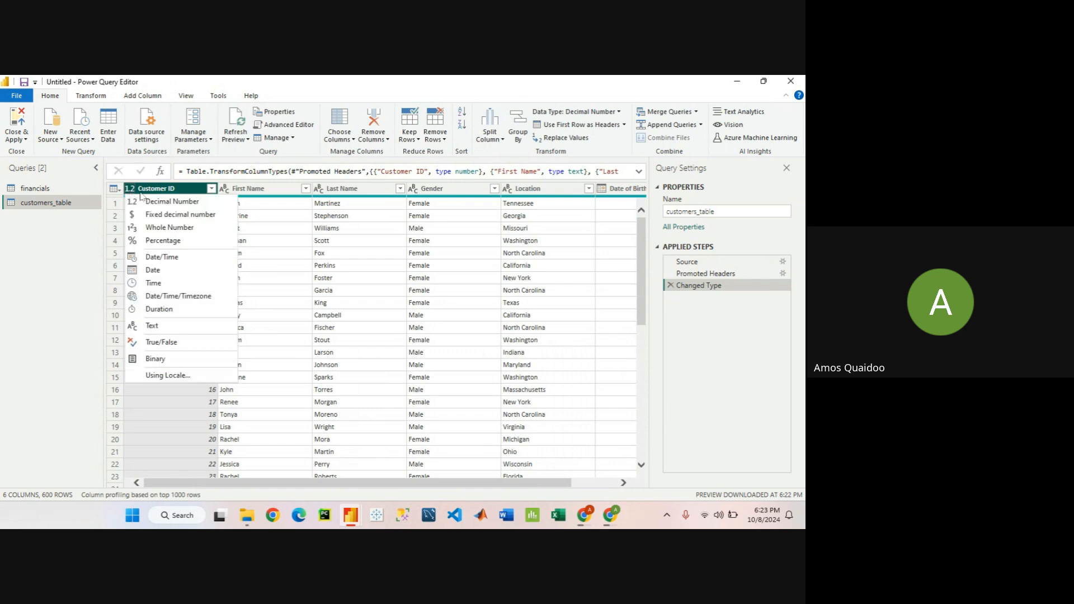
pyautogui.click(150, 191)
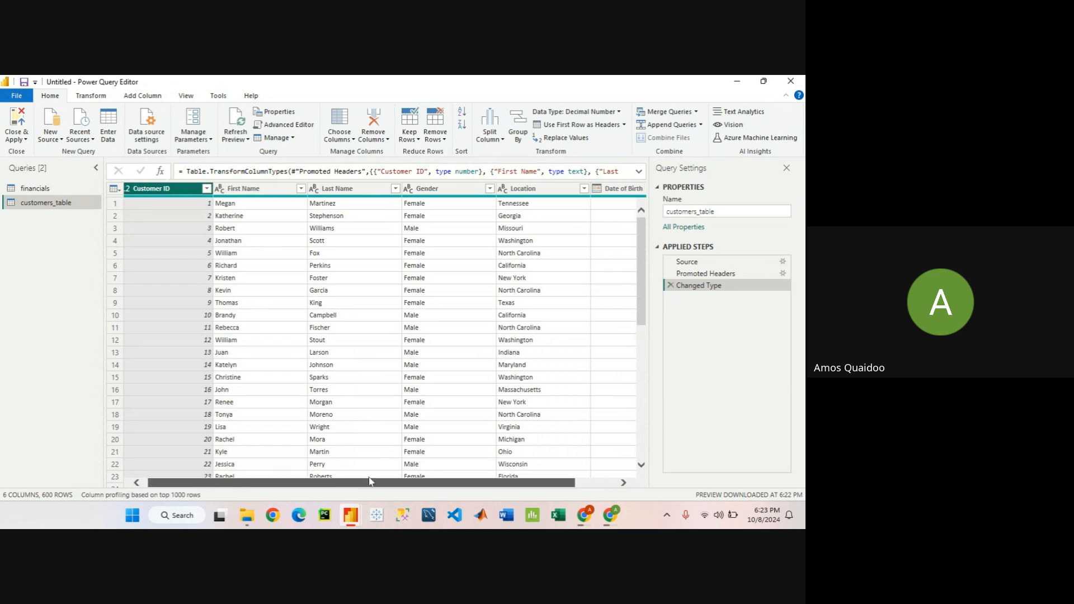
# - Remove the Date of Birth column from customers_table
pyautogui.moveTo(344, 485); pyautogui.dragTo(388, 484)
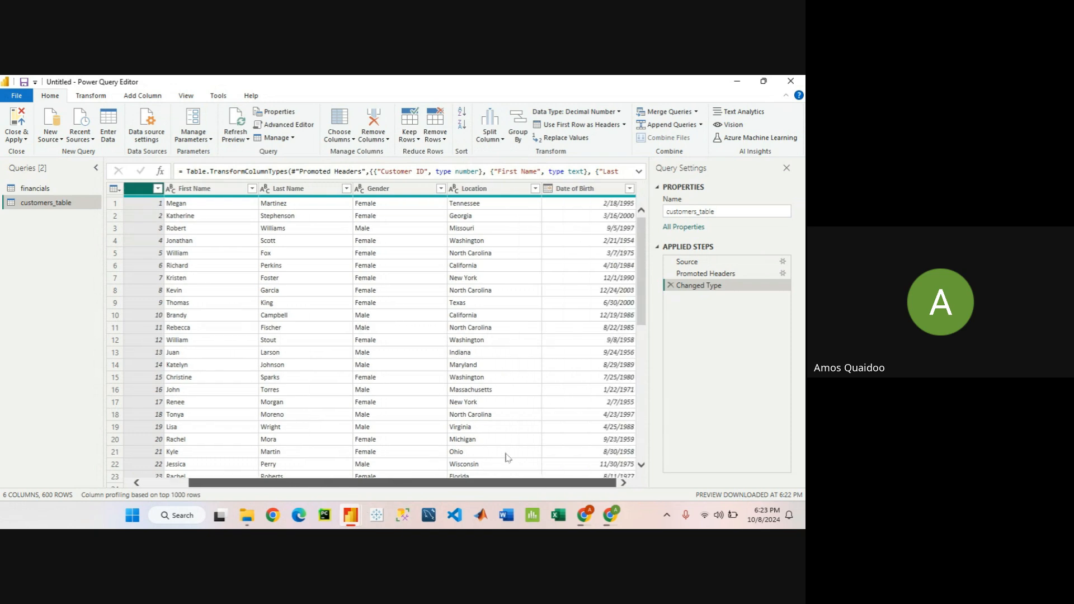
pyautogui.click(582, 190)
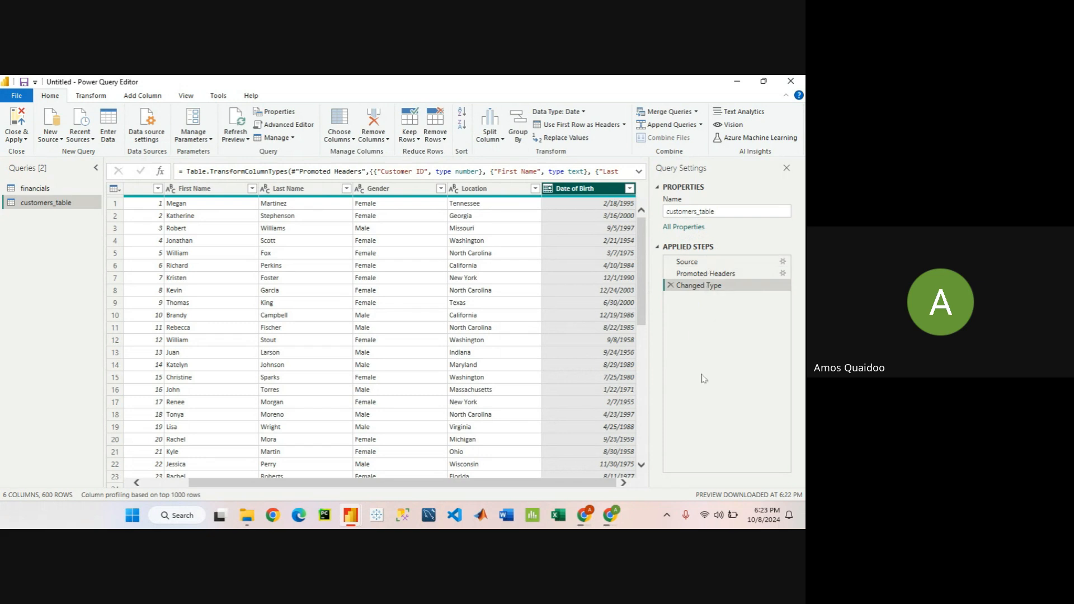
pyautogui.rightClick(596, 194)
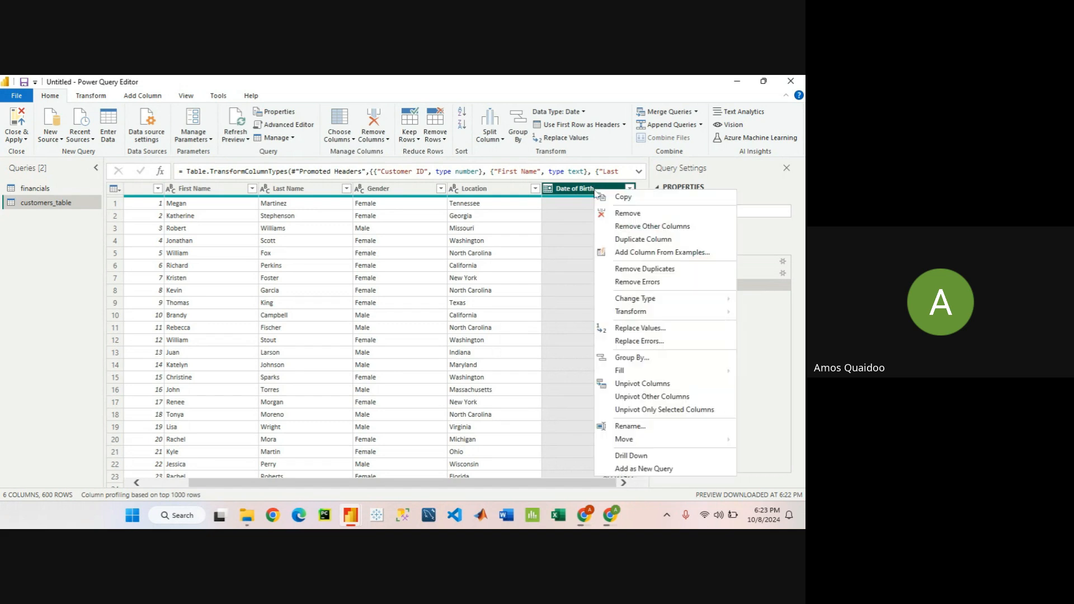
pyautogui.click(626, 214)
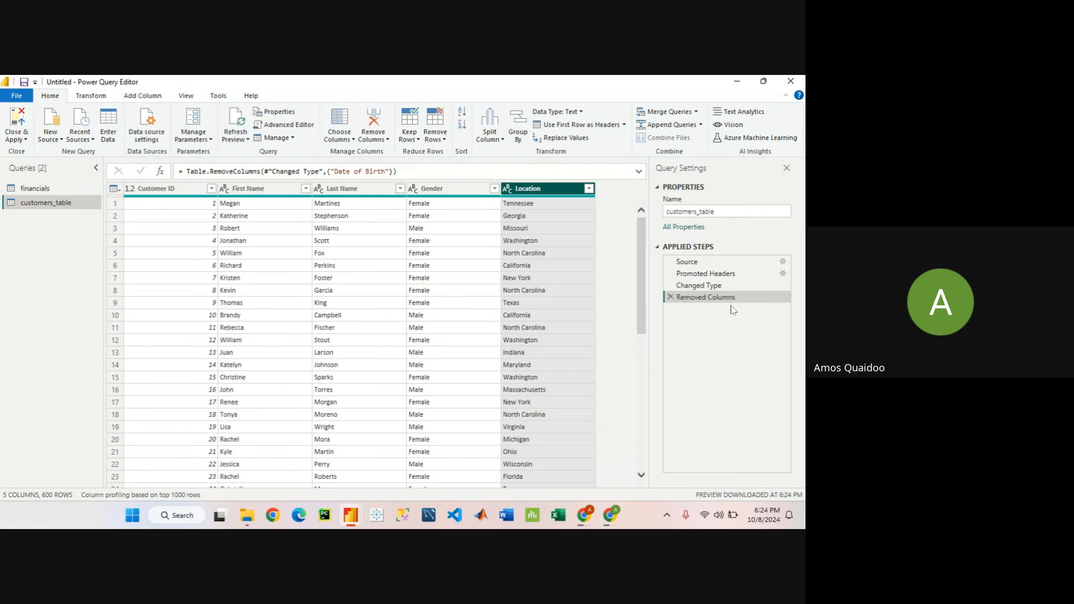
# - Delete the Removed Columns applied step to restore the Date of Birth column, and select that column
pyautogui.click(671, 298)
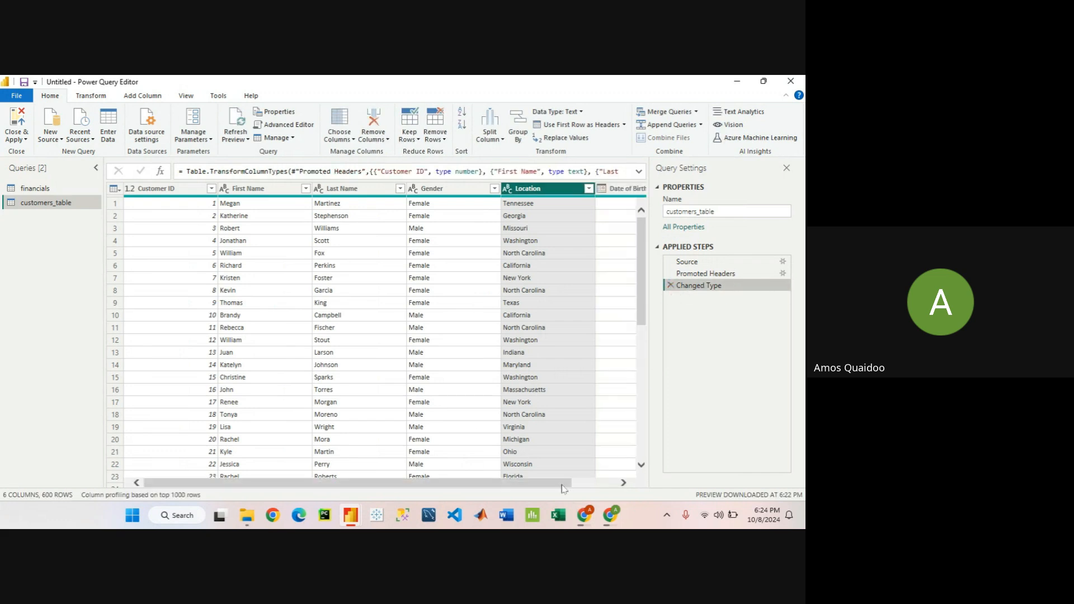
pyautogui.moveTo(562, 489); pyautogui.dragTo(607, 489)
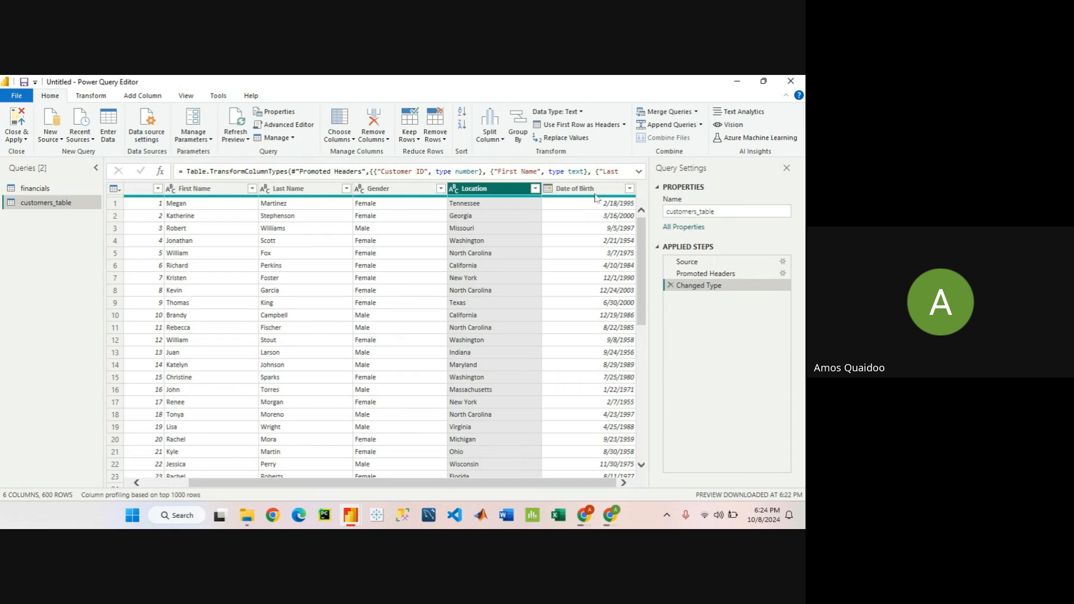
pyautogui.click(596, 194)
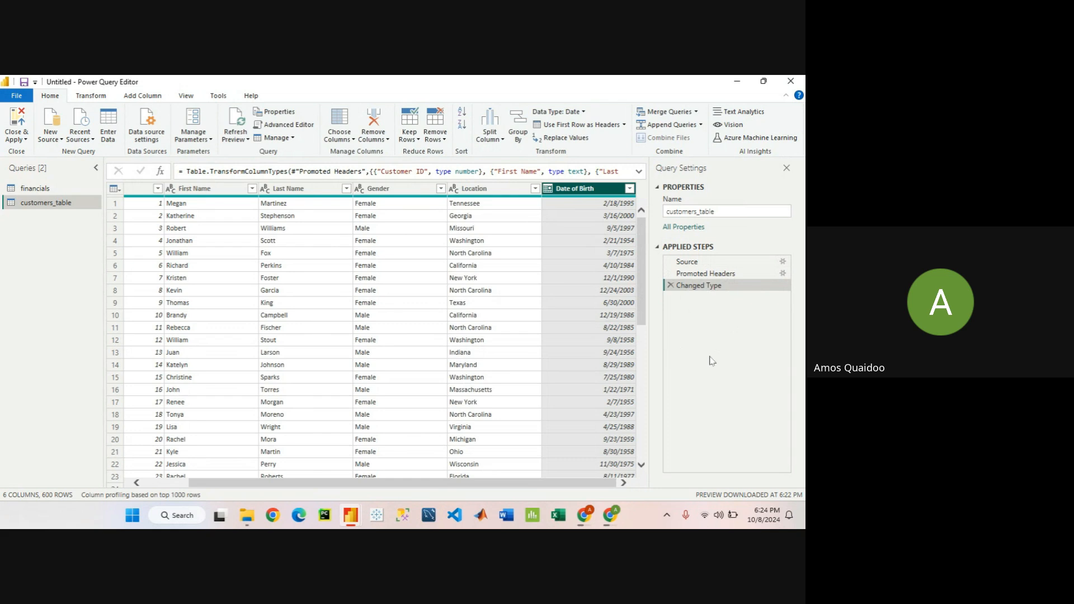
# - Look across the columns of the financials query and return to the customers_table query
pyautogui.click(745, 212)
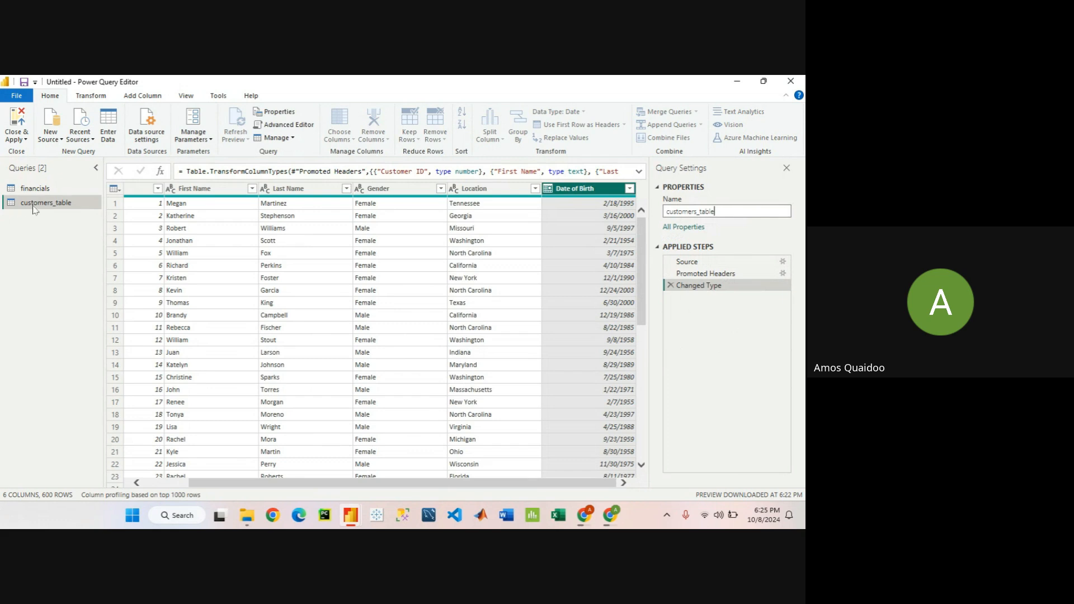
pyautogui.click(50, 194)
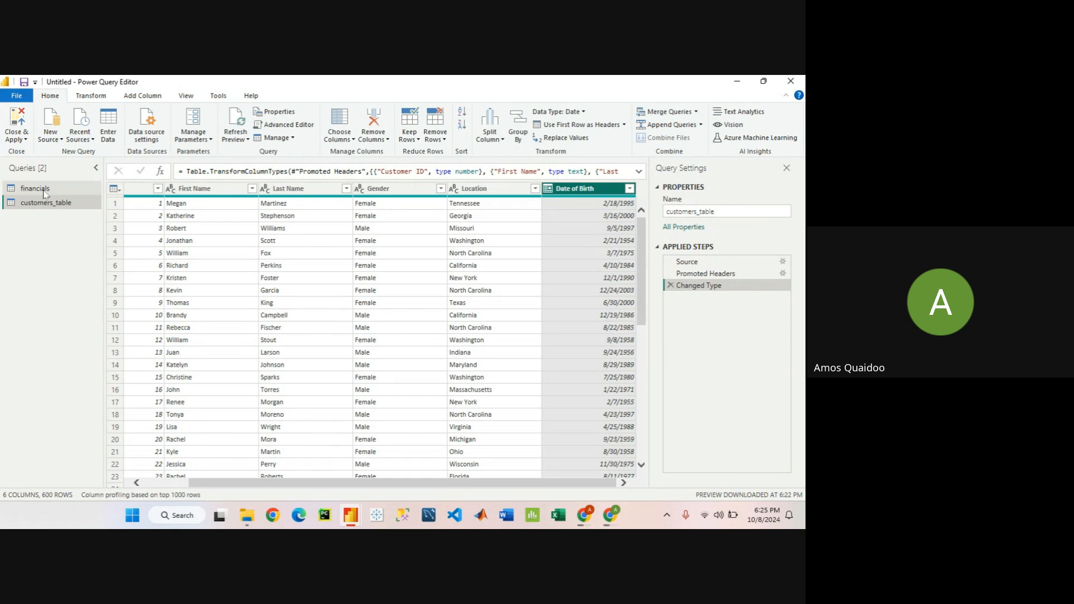
pyautogui.click(49, 194)
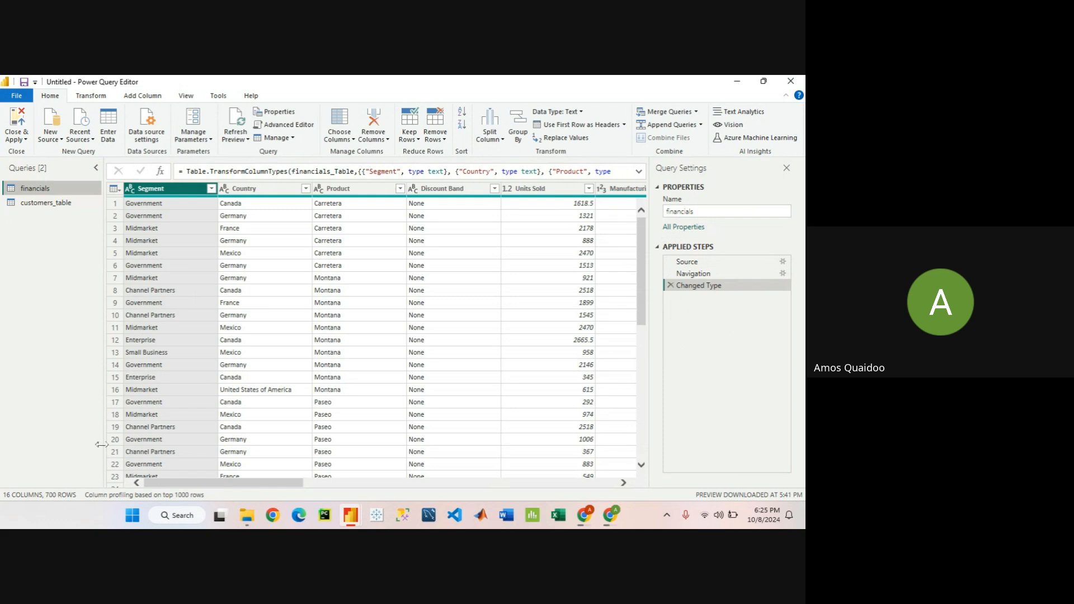
pyautogui.moveTo(164, 486); pyautogui.dragTo(494, 482)
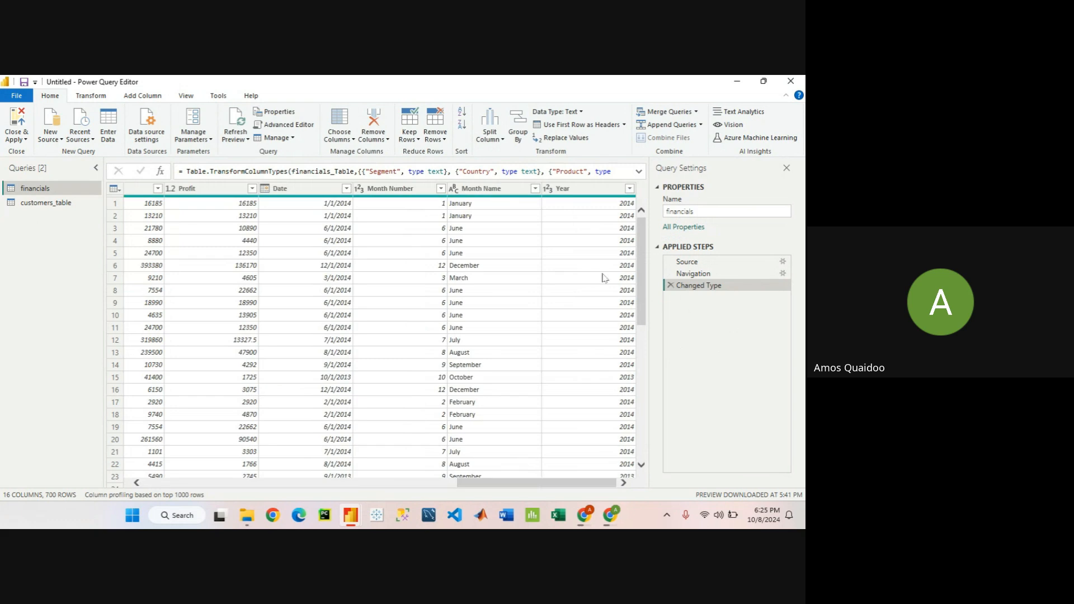
pyautogui.moveTo(592, 483); pyautogui.dragTo(283, 483)
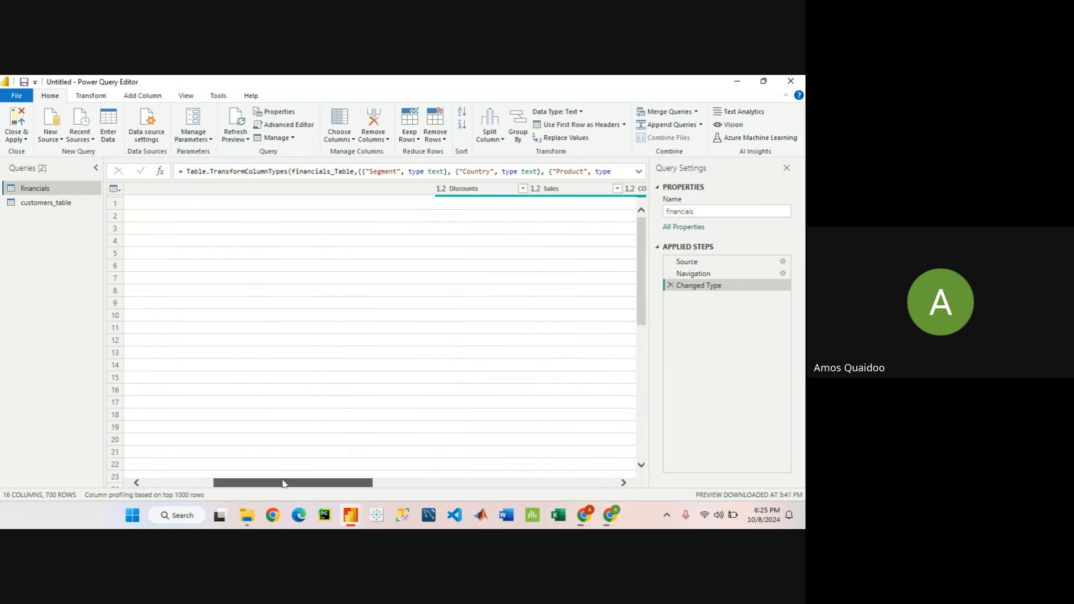
pyautogui.click(47, 203)
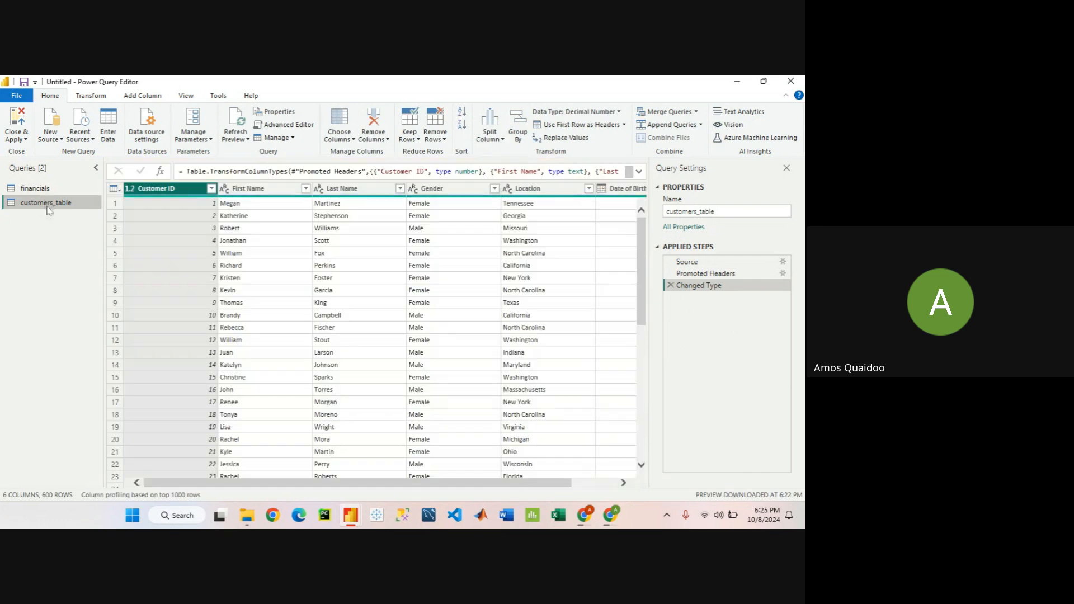
pyautogui.click(531, 467)
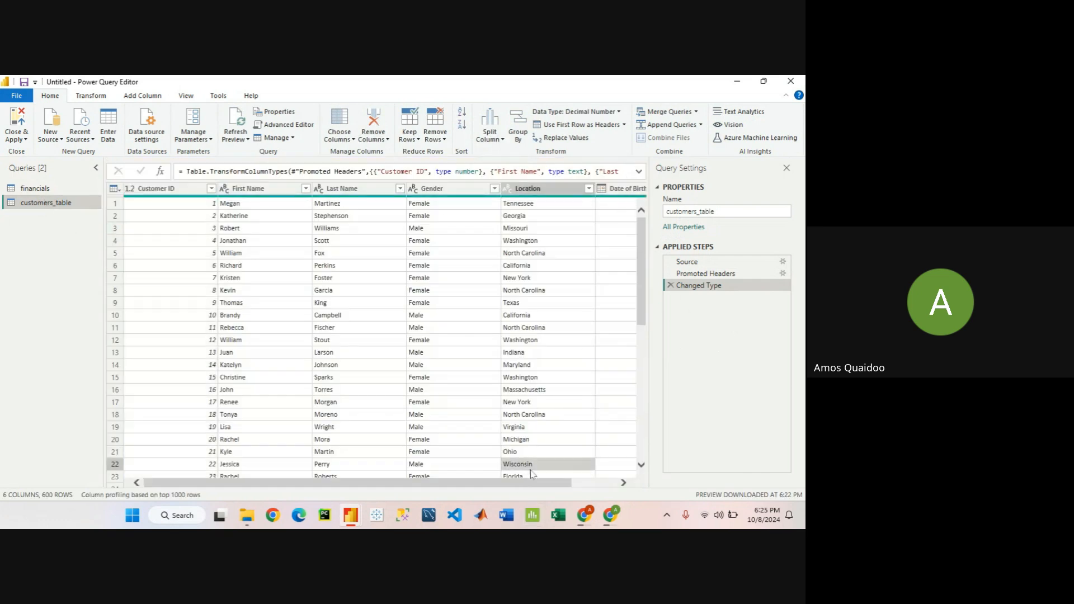
# - Select the Date of Birth column and compare the available Transform commands with the Add Column commands
pyautogui.click(627, 188)
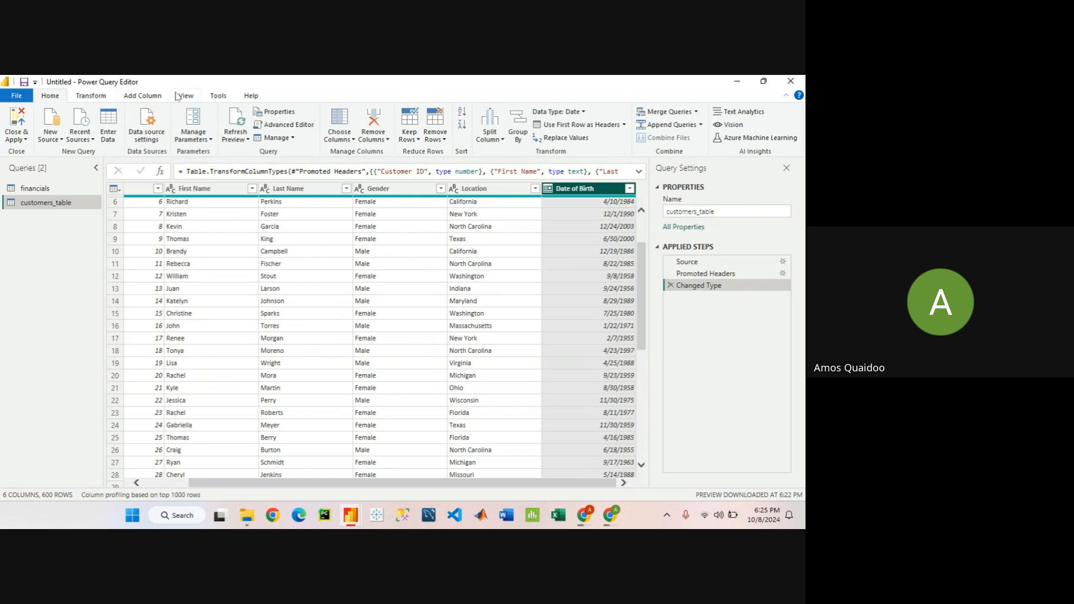
pyautogui.click(103, 96)
pyautogui.click(140, 99)
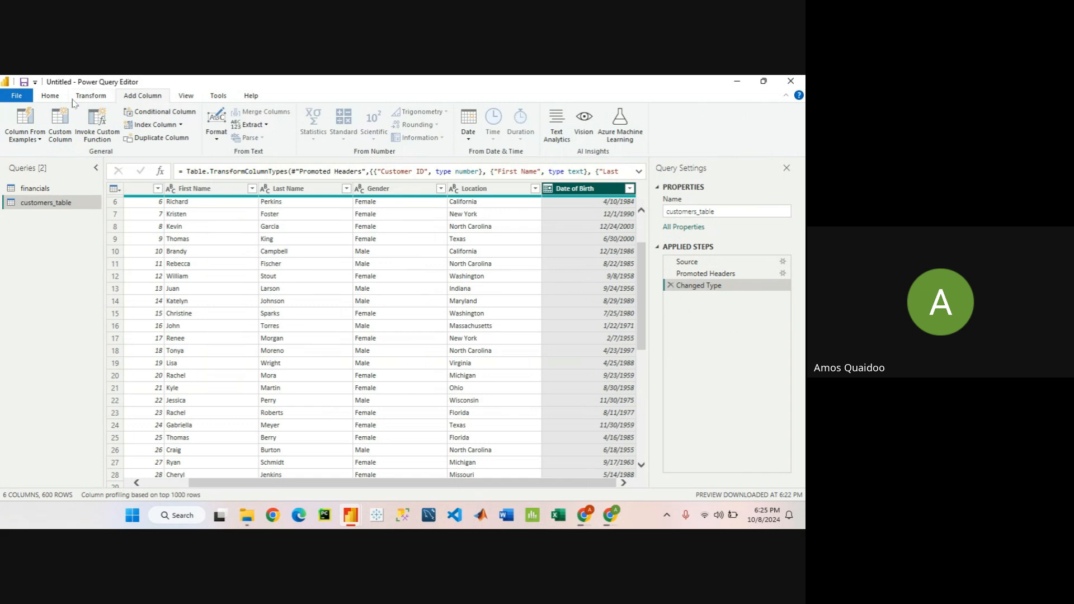
pyautogui.click(81, 101)
pyautogui.click(121, 102)
pyautogui.click(109, 103)
pyautogui.click(145, 101)
pyautogui.click(105, 99)
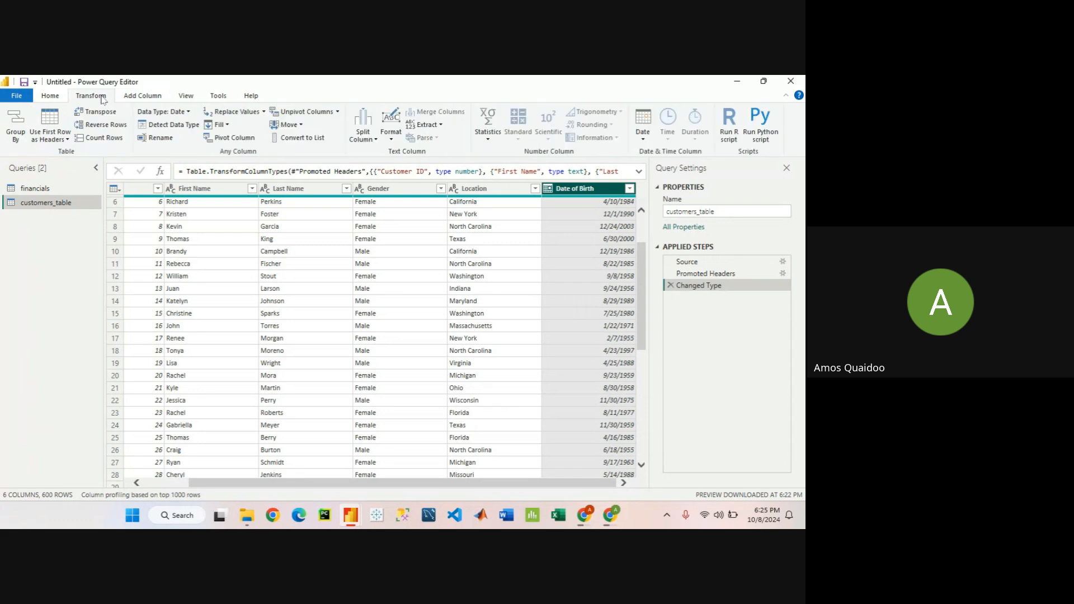
pyautogui.click(144, 101)
pyautogui.click(105, 98)
pyautogui.scroll(-1, 176, 116)
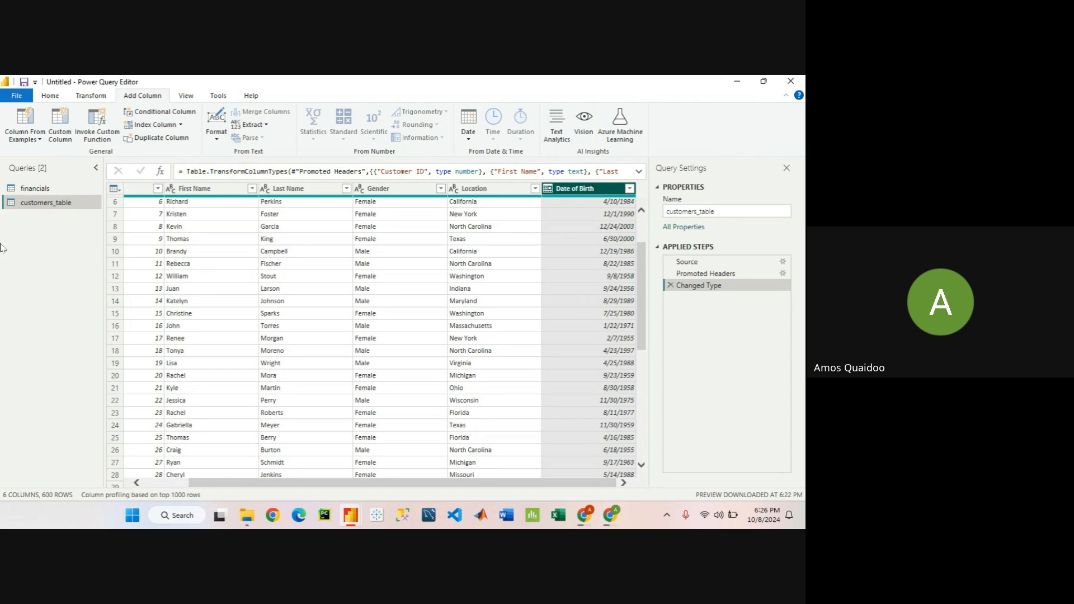
# - Try replacing the Date of Birth values in customers_table with their year, and delete the Extracted Year applied step
pyautogui.click(90, 96)
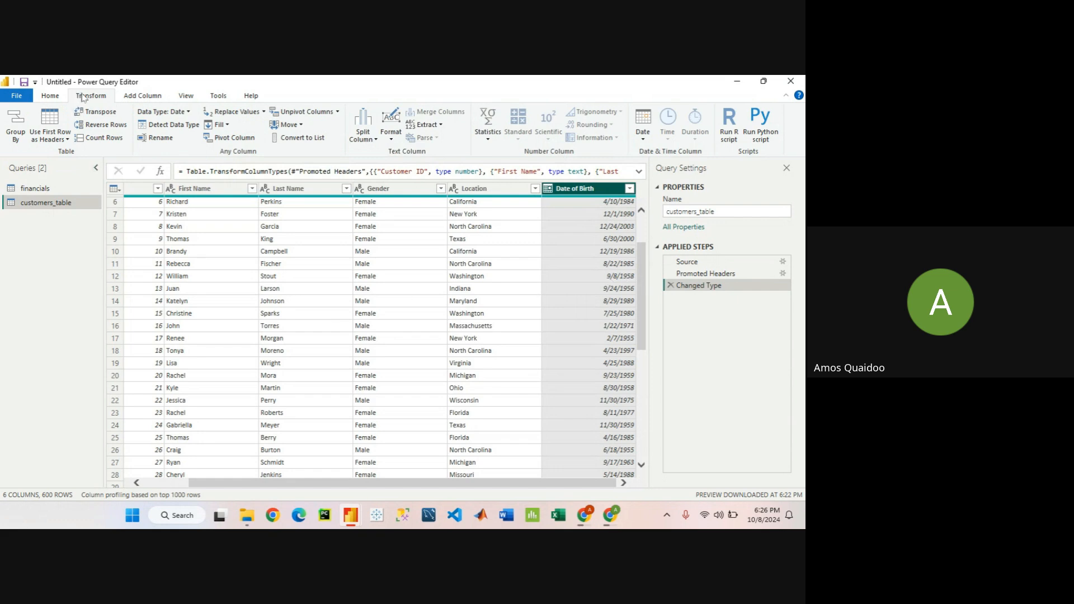
pyautogui.click(642, 134)
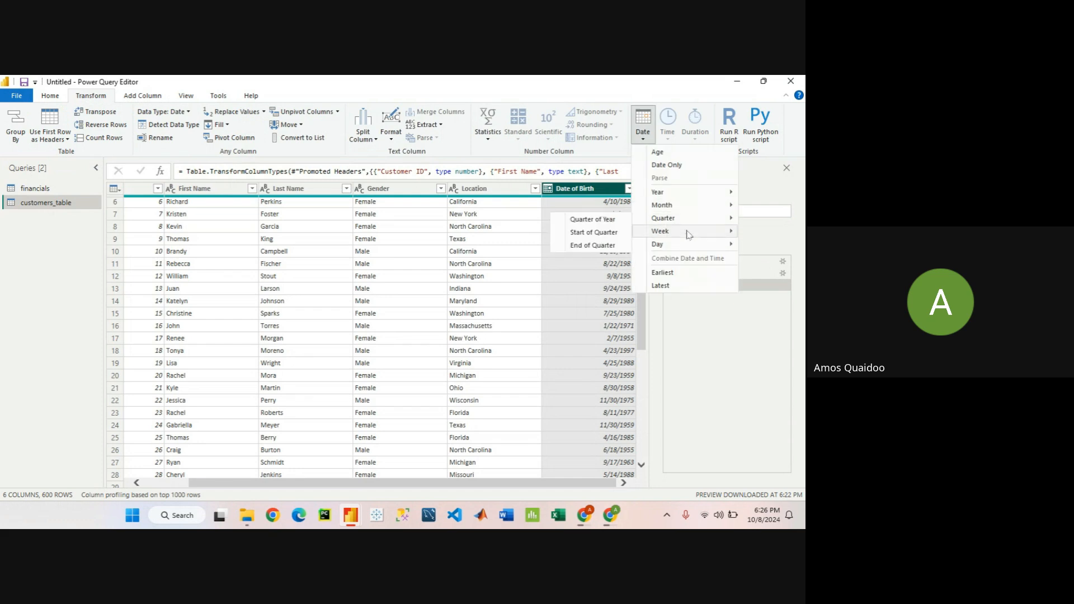
pyautogui.moveTo(697, 193)
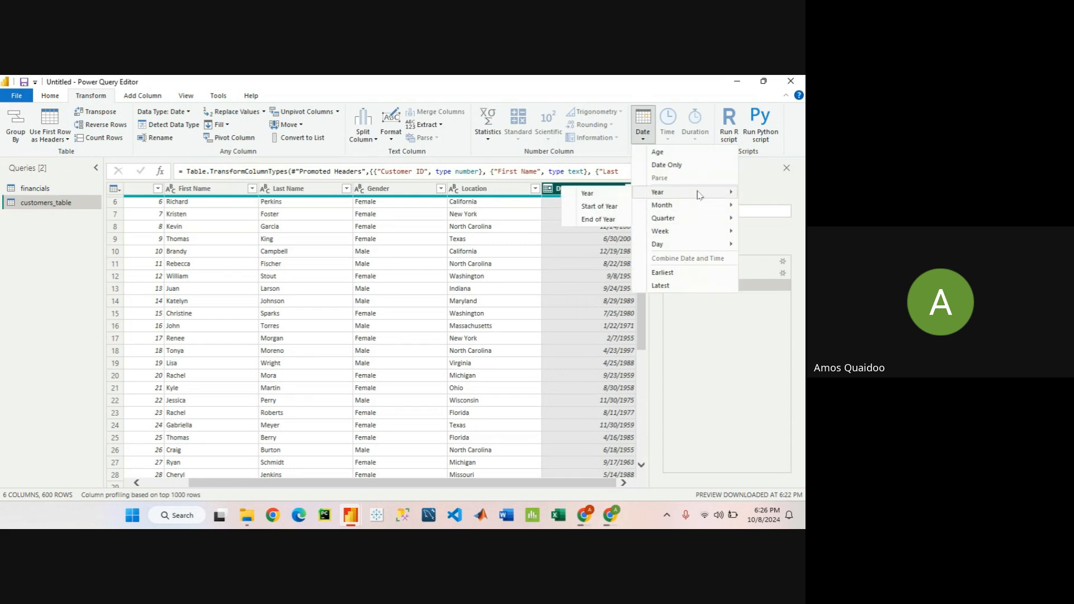
pyautogui.click(609, 194)
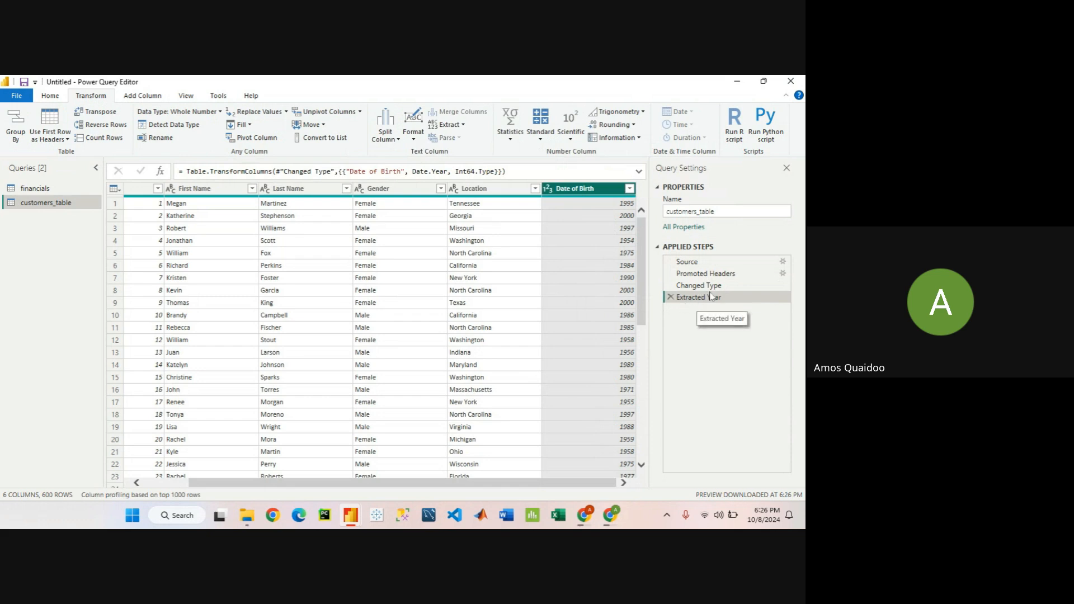
pyautogui.click(671, 299)
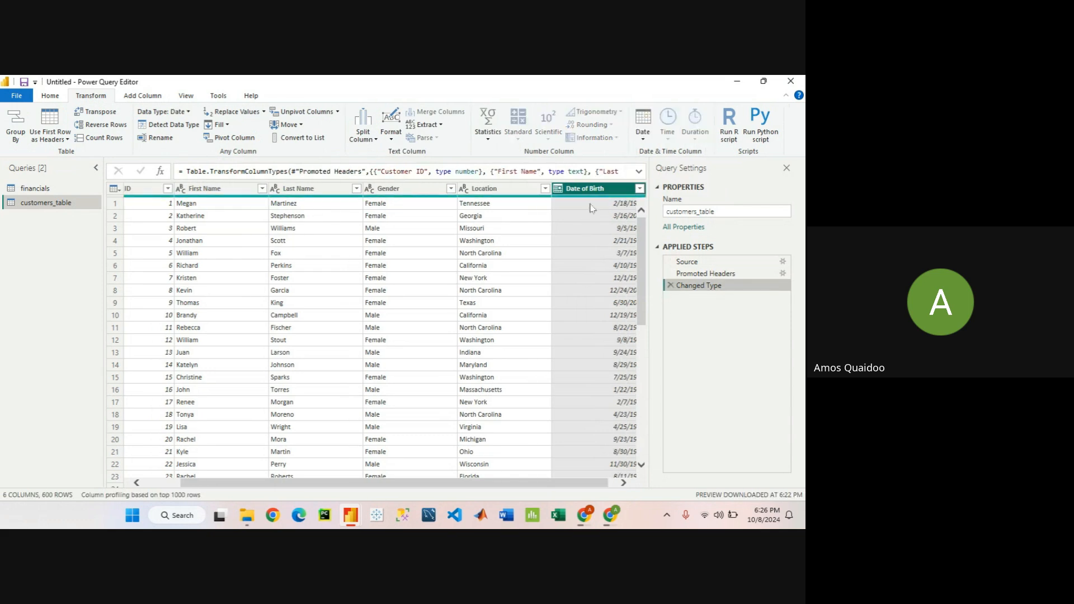
# - Add a new Year column to customers_table extracted from the Date of Birth column, and check its rows
pyautogui.click(623, 482)
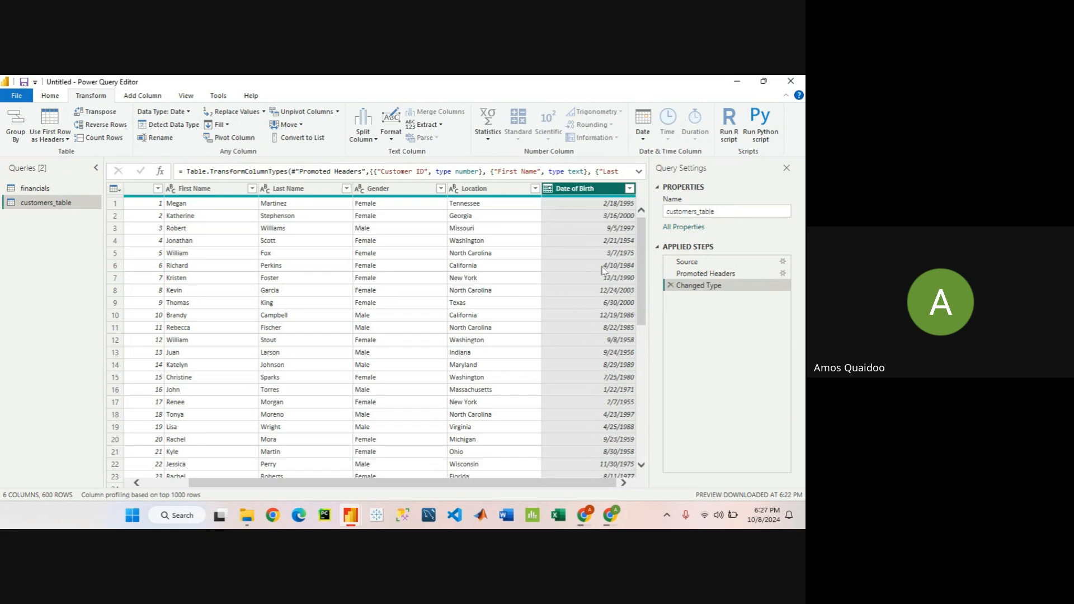
pyautogui.click(154, 98)
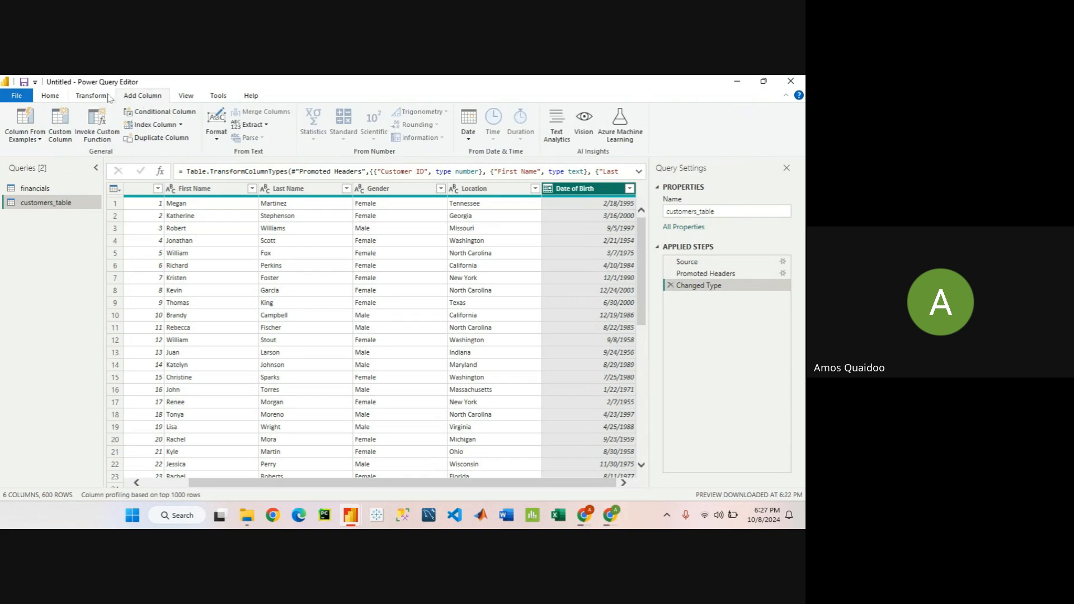
pyautogui.click(469, 133)
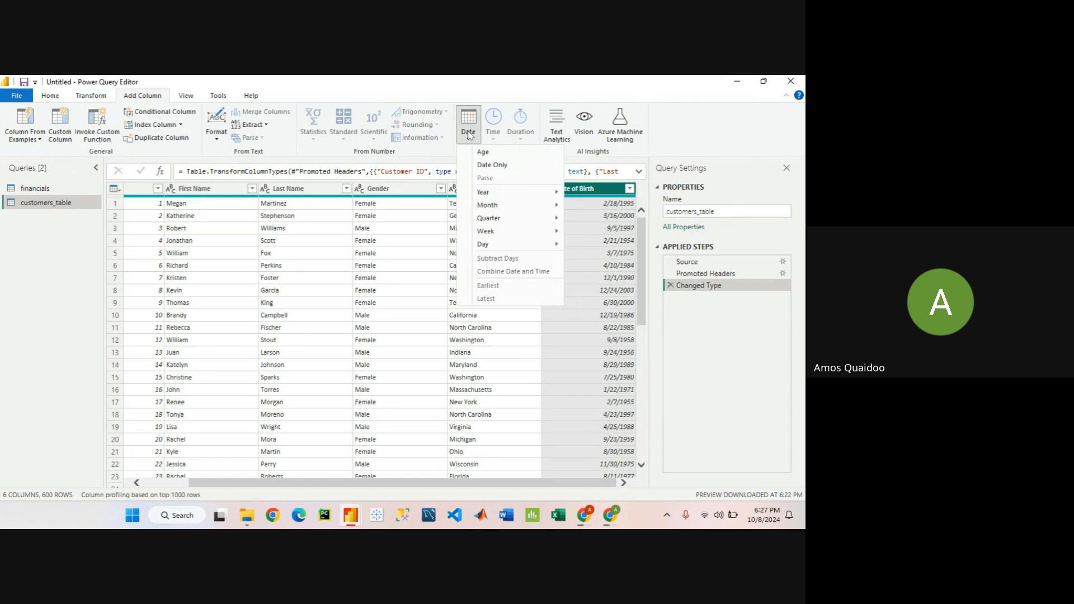
pyautogui.moveTo(552, 194)
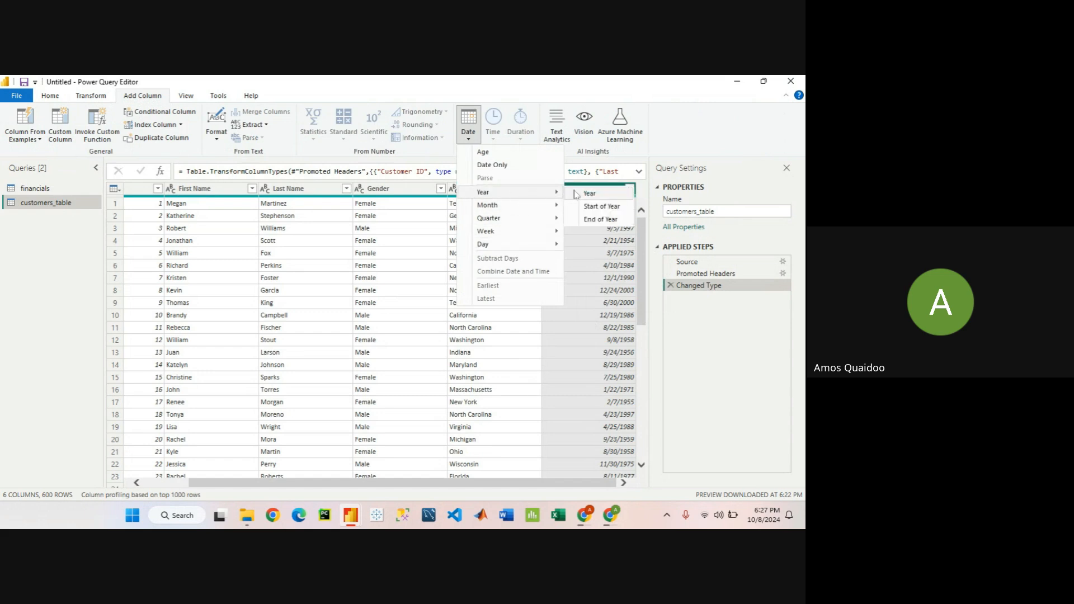
pyautogui.click(581, 196)
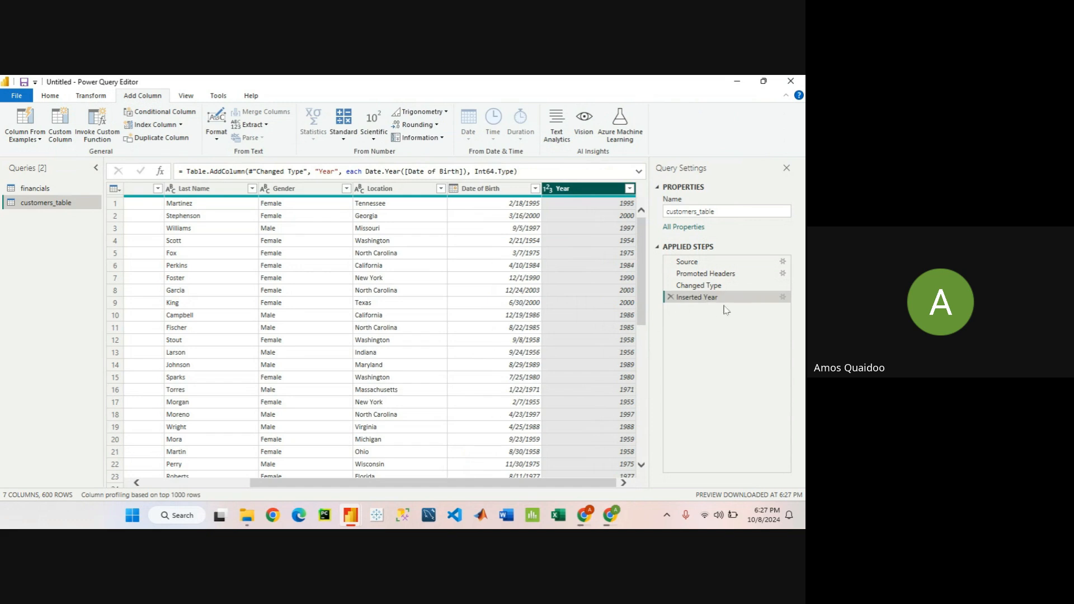
pyautogui.scroll(-15, 568, 306)
pyautogui.scroll(15, 568, 306)
# - Add a Month Name column derived from the Date of Birth column, and check its values
pyautogui.click(505, 190)
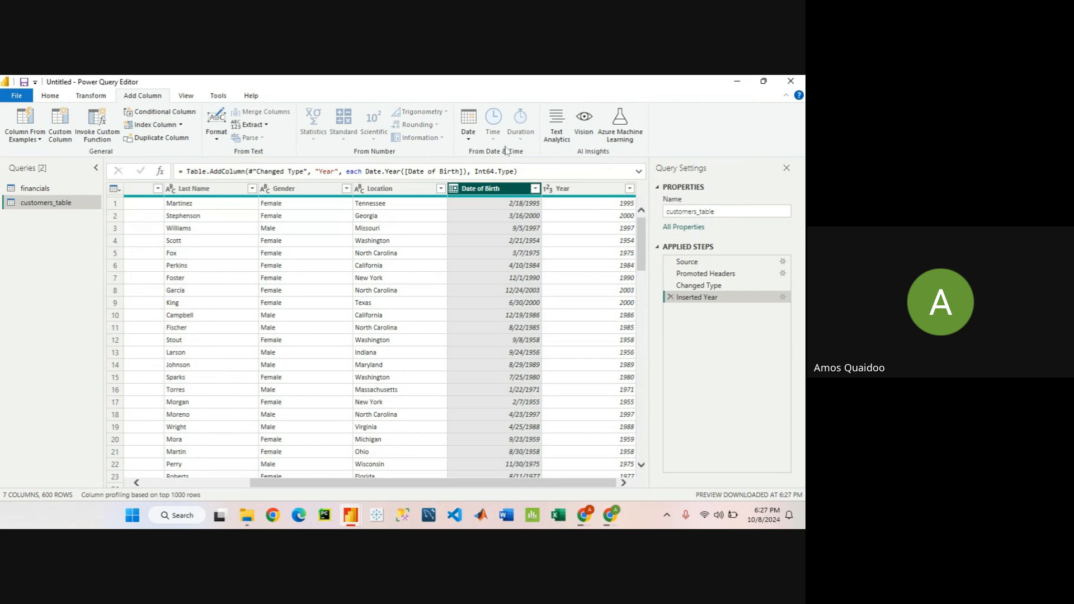
pyautogui.click(475, 137)
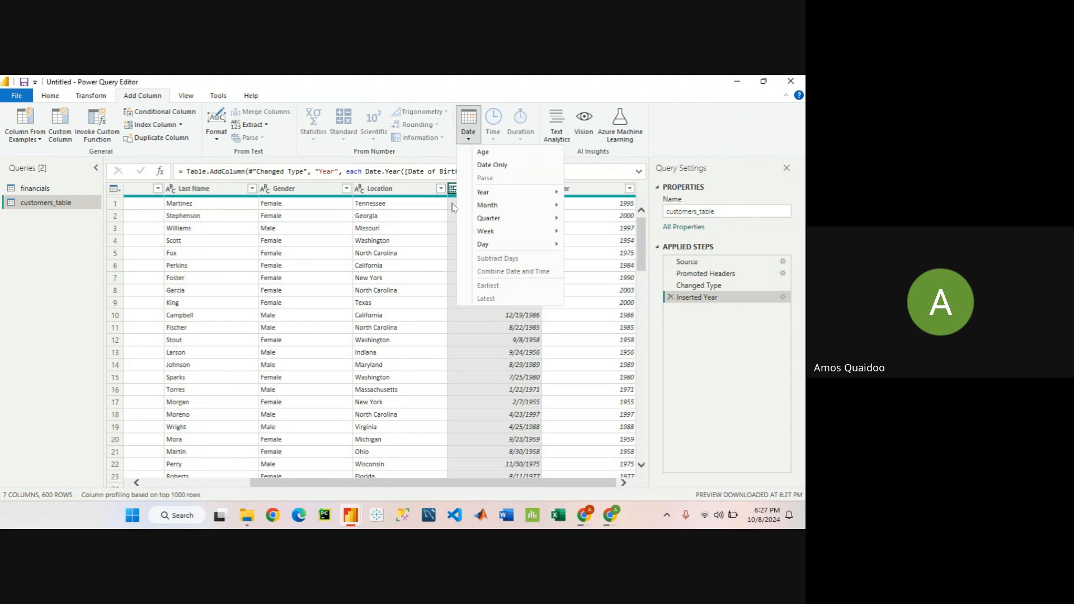
pyautogui.moveTo(537, 205)
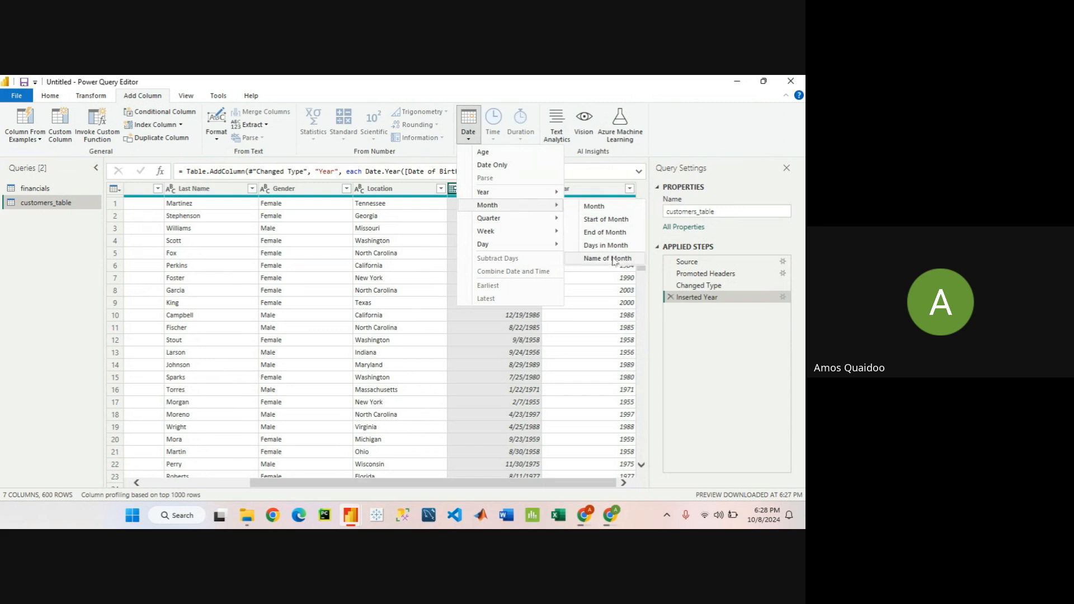
pyautogui.click(622, 261)
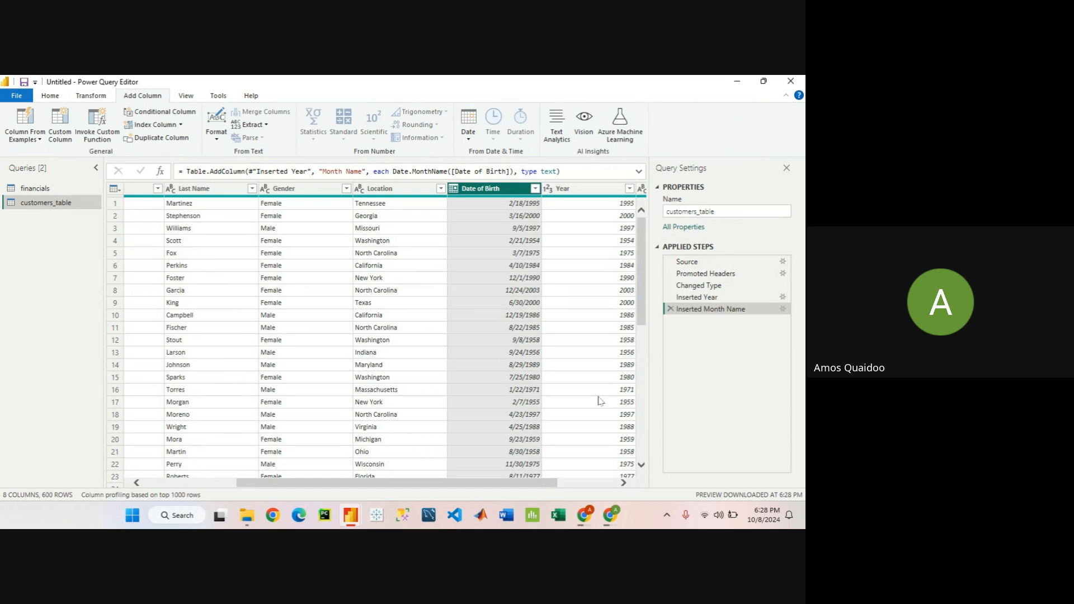
pyautogui.moveTo(498, 482); pyautogui.dragTo(591, 481)
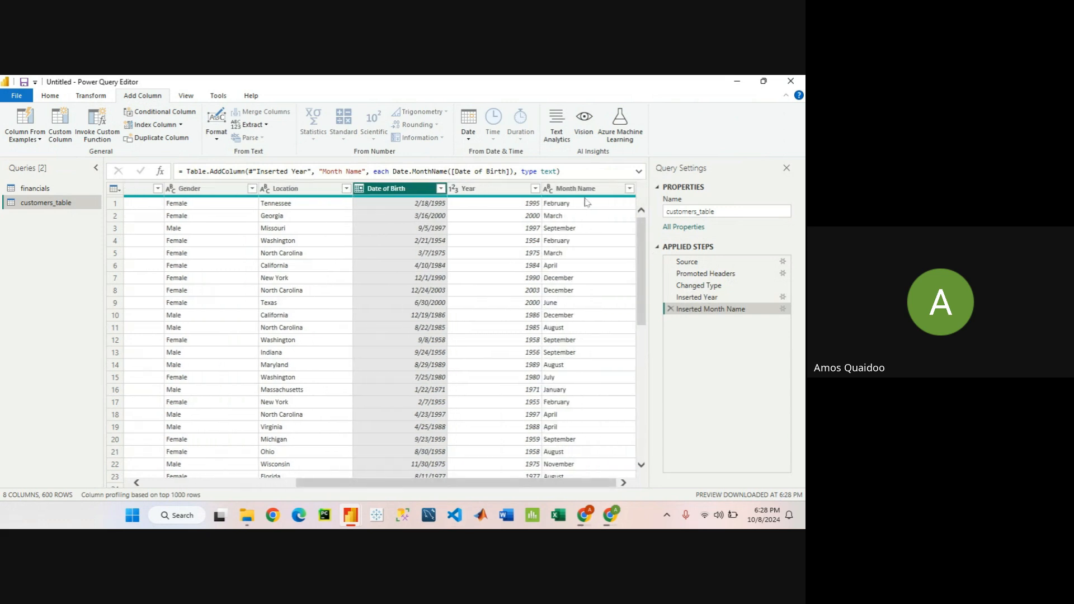
pyautogui.click(587, 197)
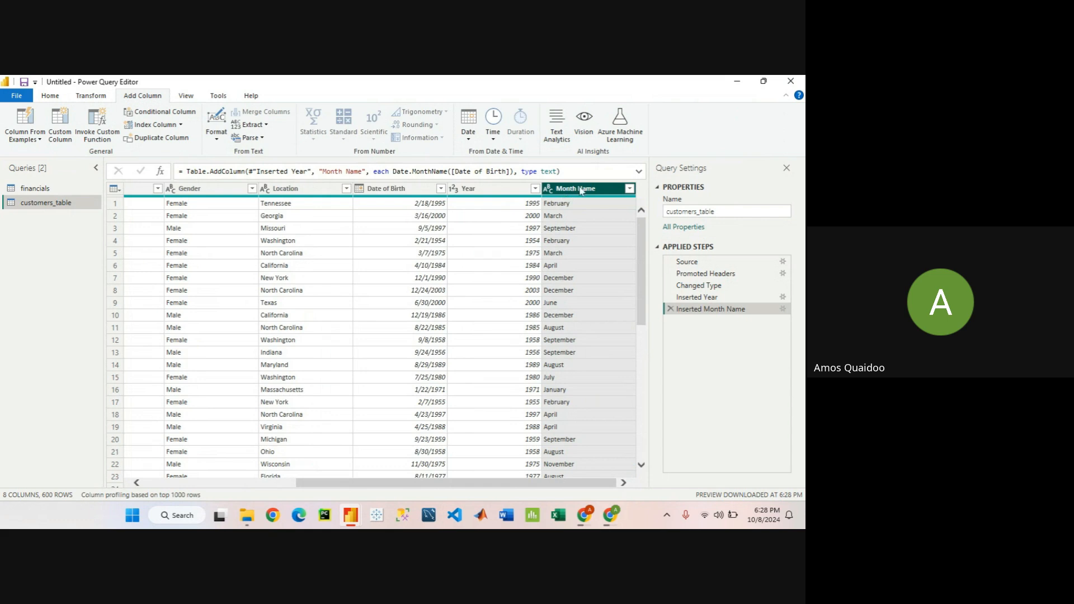
pyautogui.scroll(-1, 602, 269)
pyautogui.scroll(-17, 602, 268)
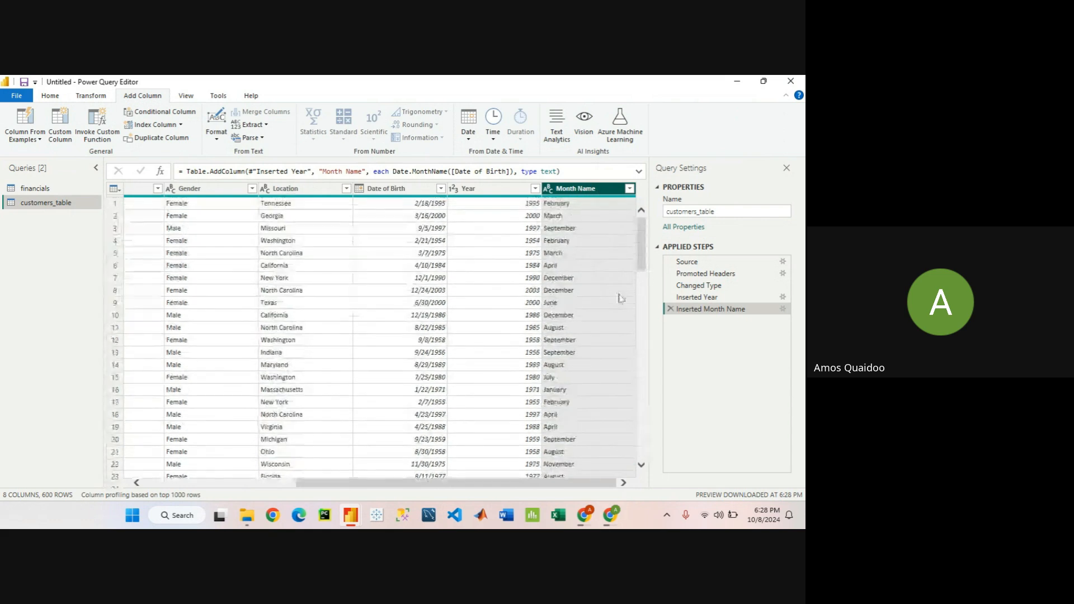
pyautogui.scroll(17, 618, 299)
# - Add a Day Name column derived from the Date of Birth column, and look across the columns of customers_table
pyautogui.click(398, 190)
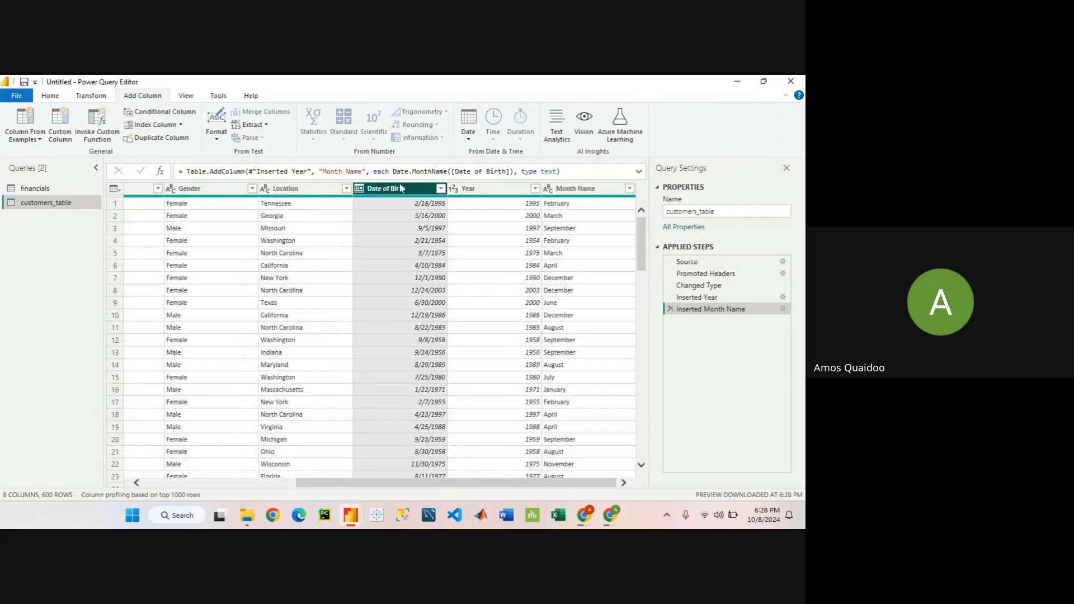
pyautogui.click(465, 141)
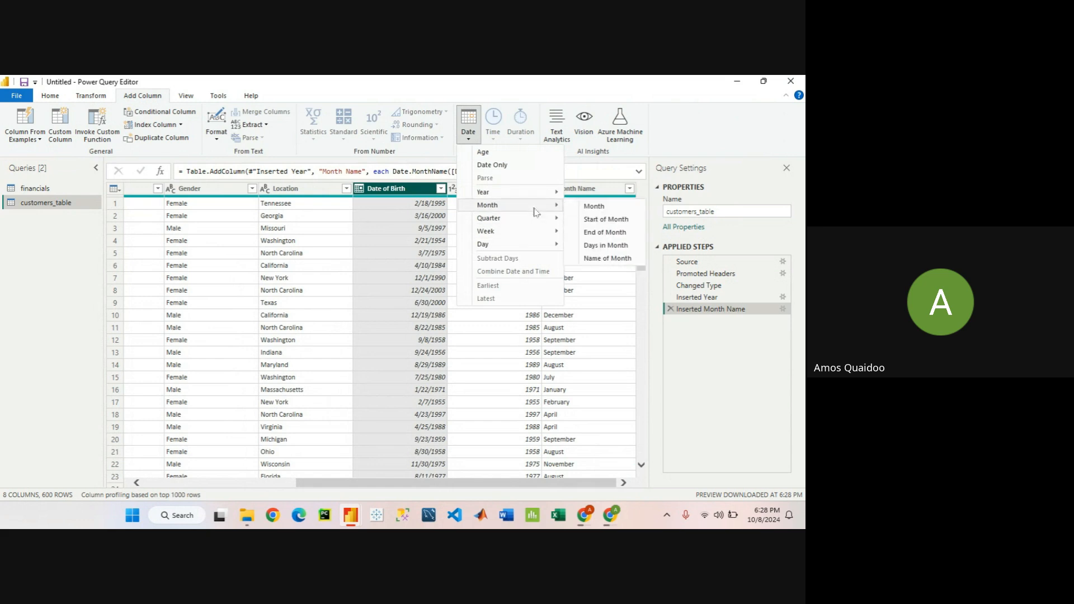
pyautogui.moveTo(532, 245)
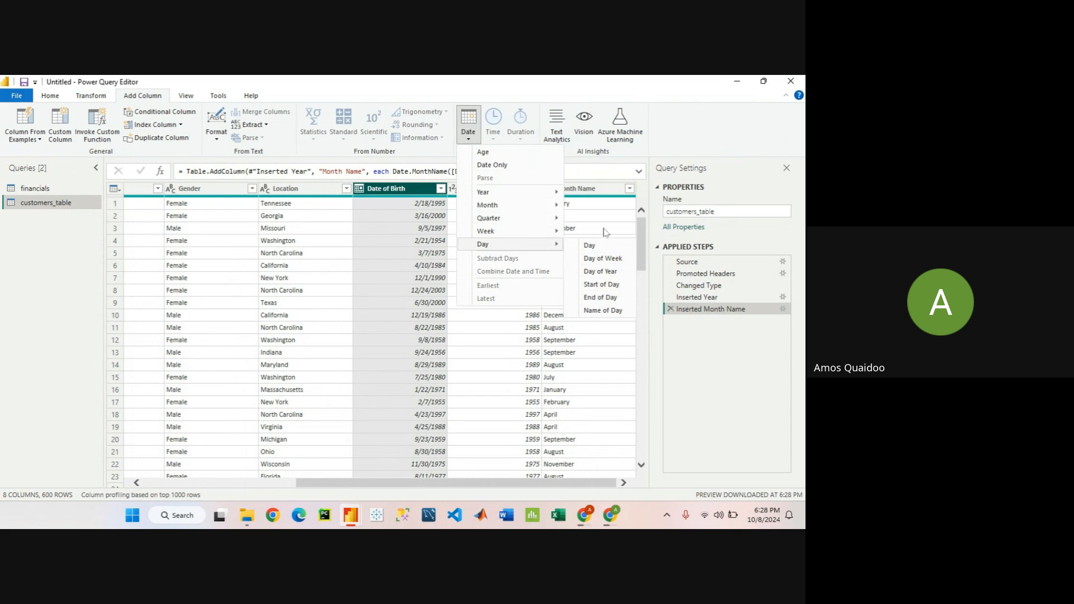
pyautogui.click(609, 315)
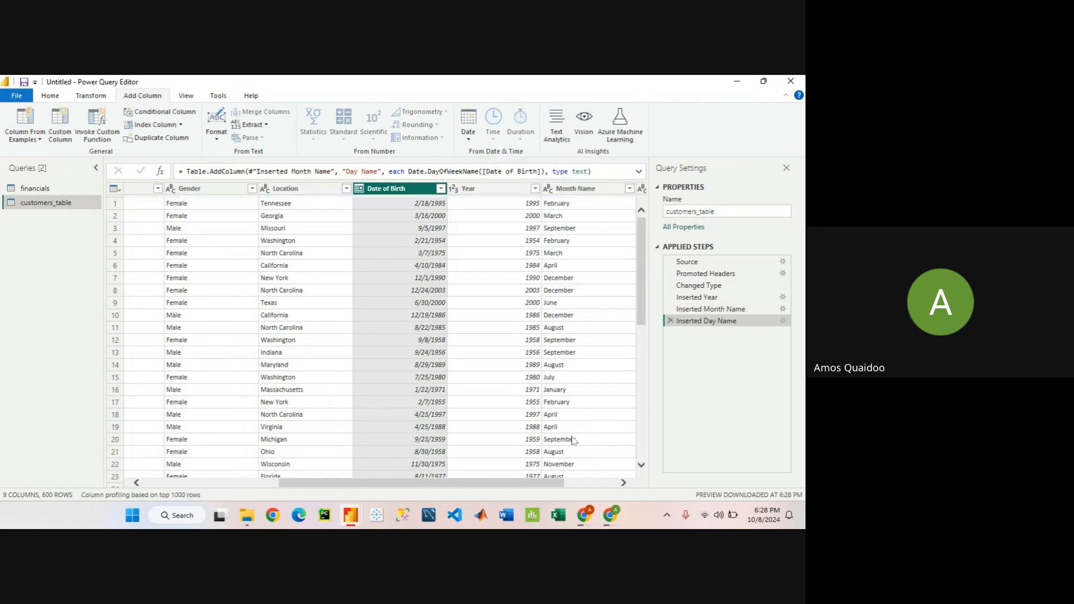
pyautogui.moveTo(560, 484); pyautogui.dragTo(620, 484)
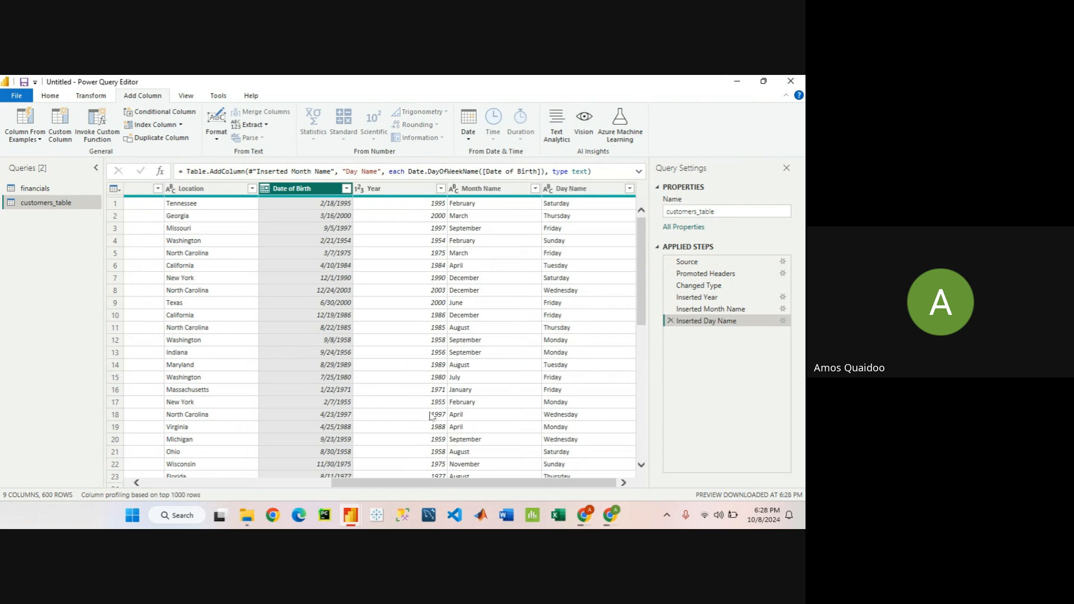
pyautogui.moveTo(449, 482); pyautogui.dragTo(260, 482)
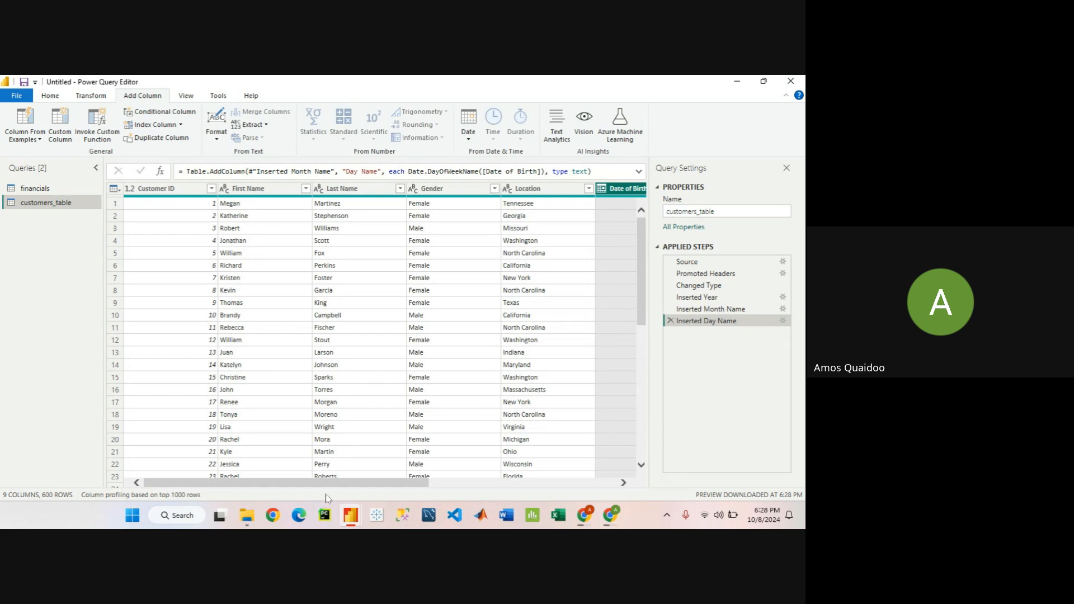
pyautogui.moveTo(327, 484); pyautogui.dragTo(0, 459)
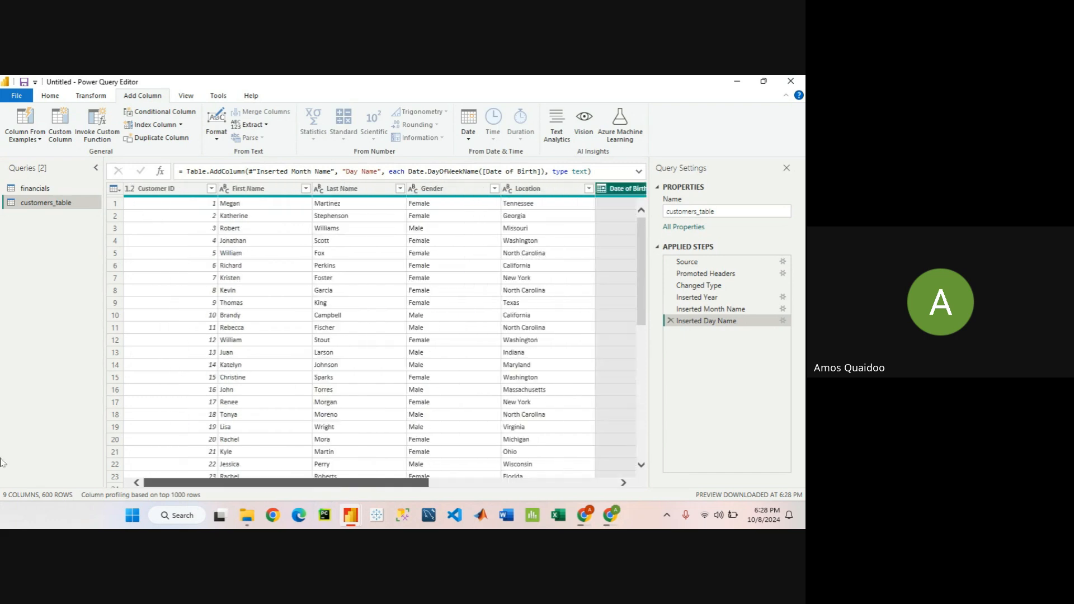
# - Close the query editor and apply the changes, collapse the financials field list and expand the customers_table fields
pyautogui.click(49, 96)
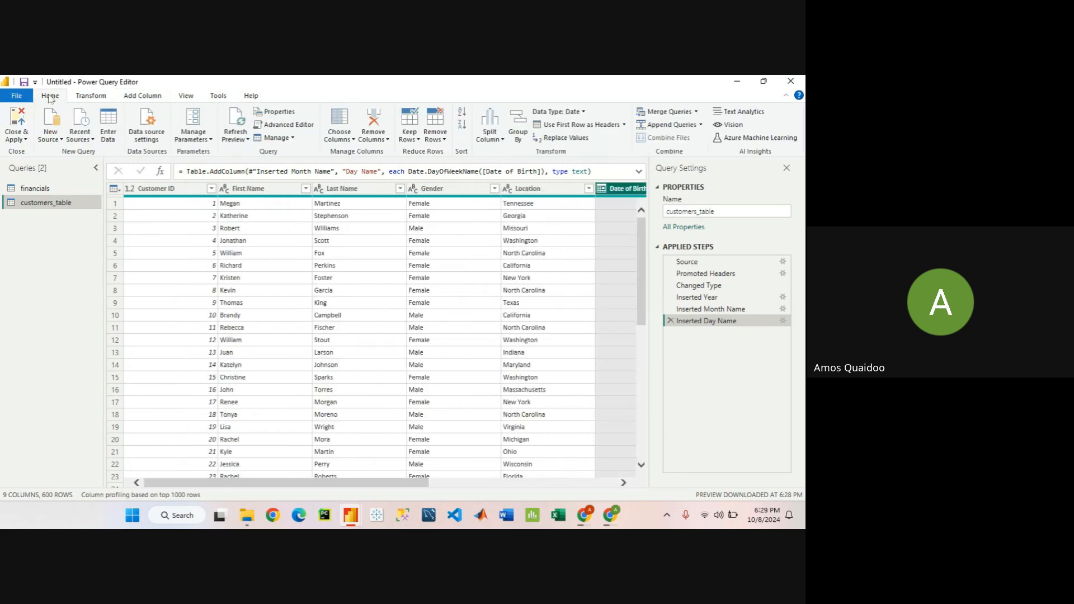
pyautogui.click(19, 120)
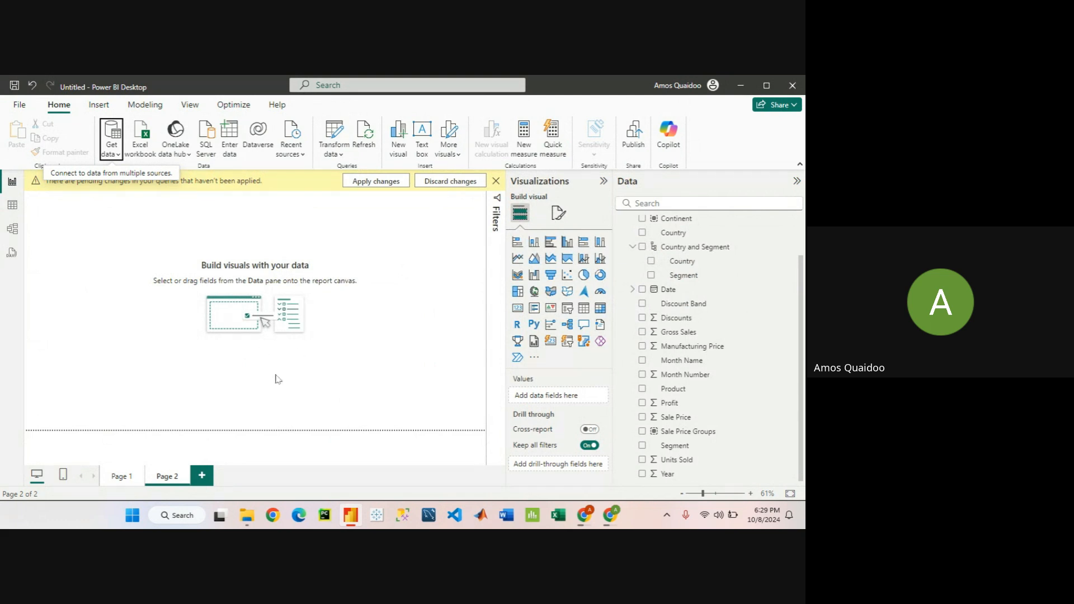
pyautogui.scroll(2, 719, 289)
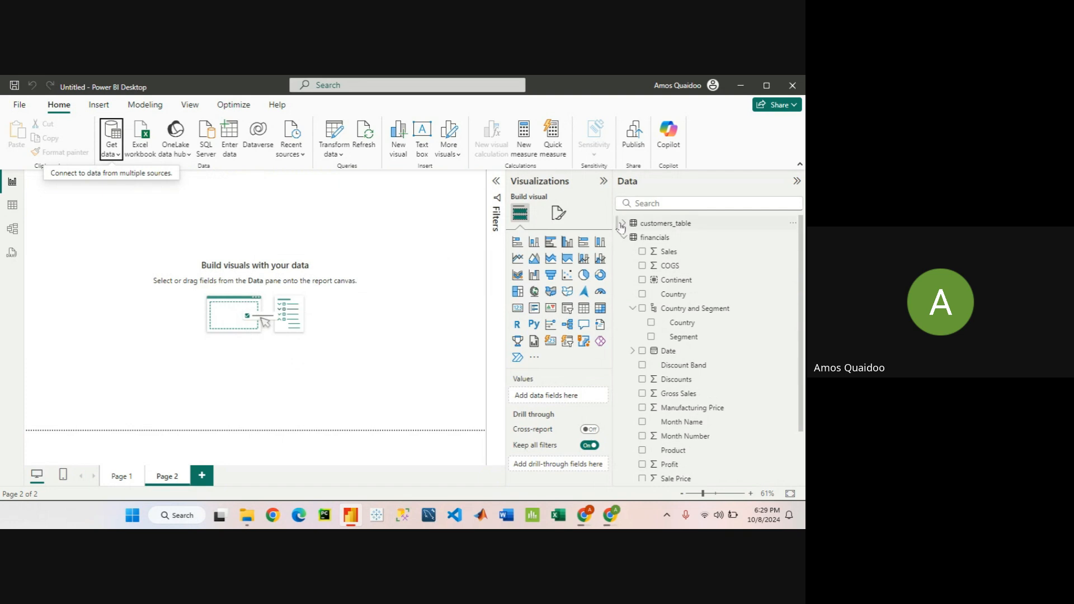
pyautogui.click(623, 238)
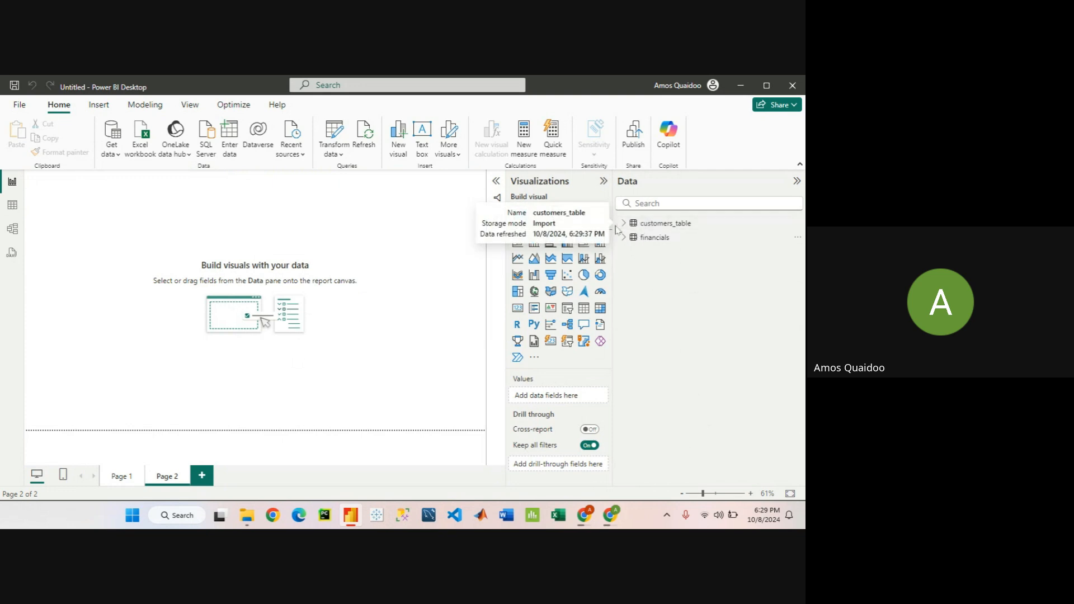
pyautogui.click(623, 224)
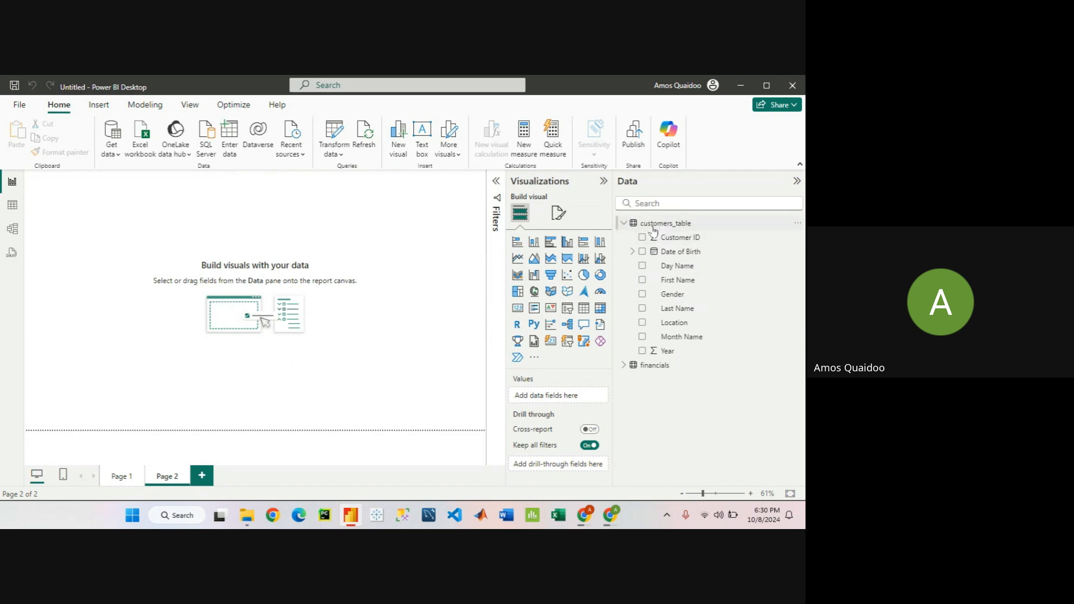
# - Show customers_table as a data table and examine its rows, including the Year, Month Name and Day Name columns
pyautogui.click(10, 209)
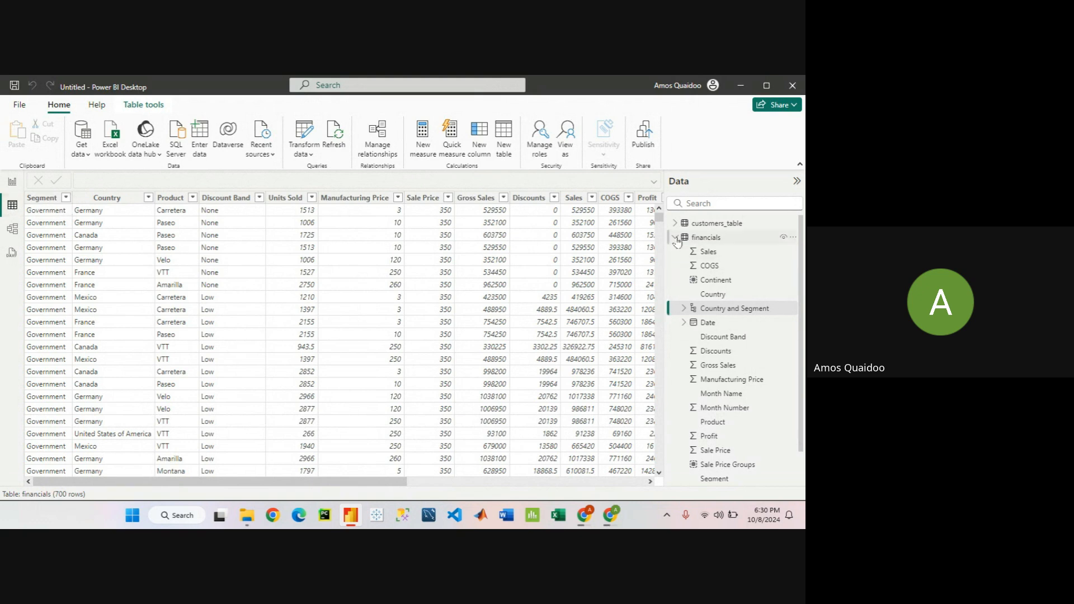
pyautogui.click(676, 239)
pyautogui.click(711, 224)
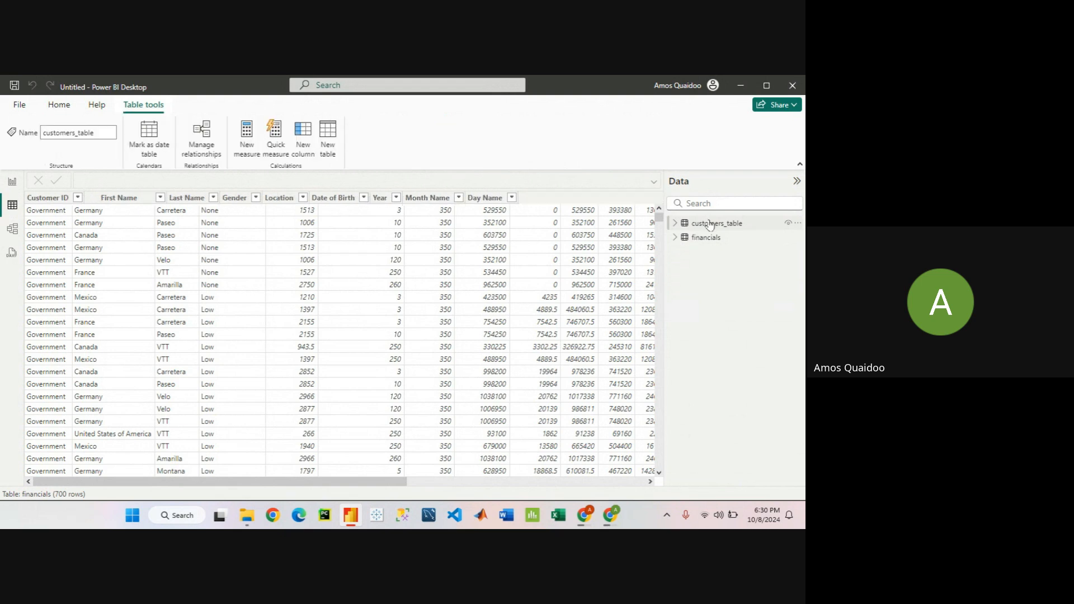
pyautogui.scroll(-9, 329, 328)
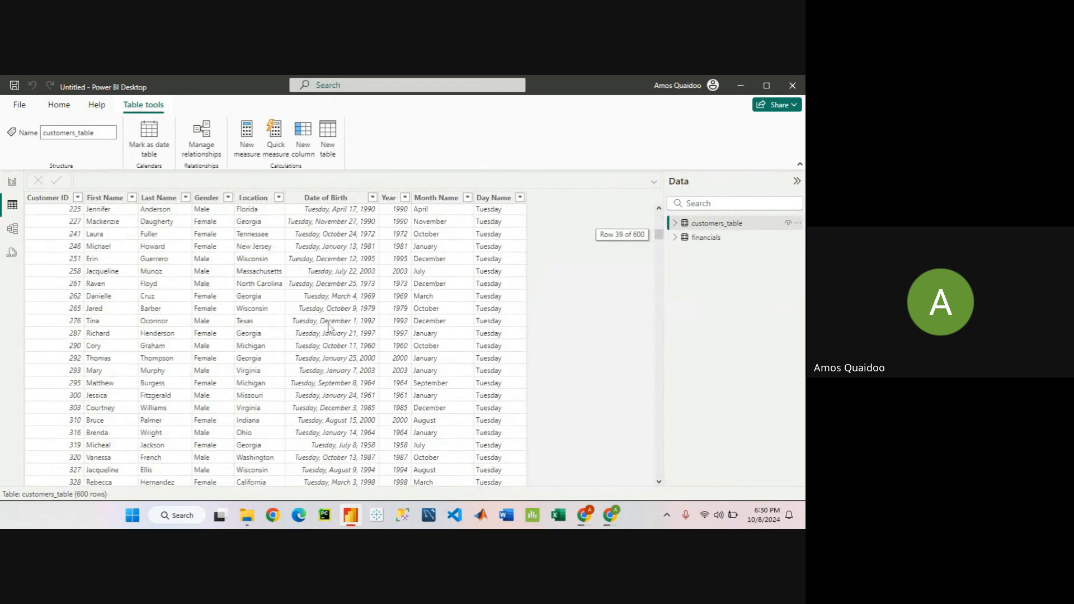
pyautogui.scroll(3, 329, 327)
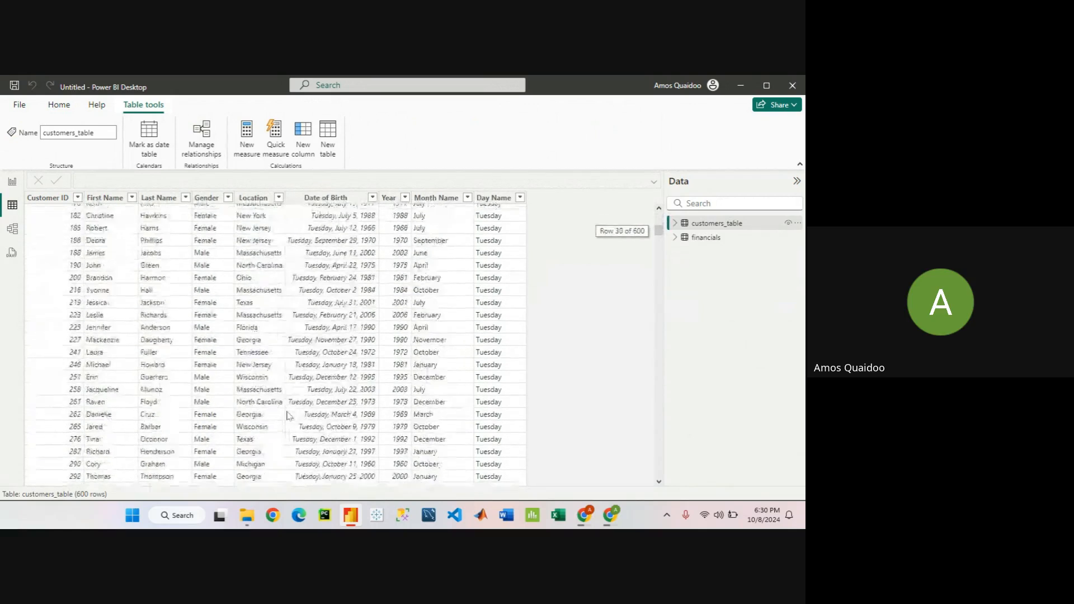
pyautogui.scroll(10, 287, 416)
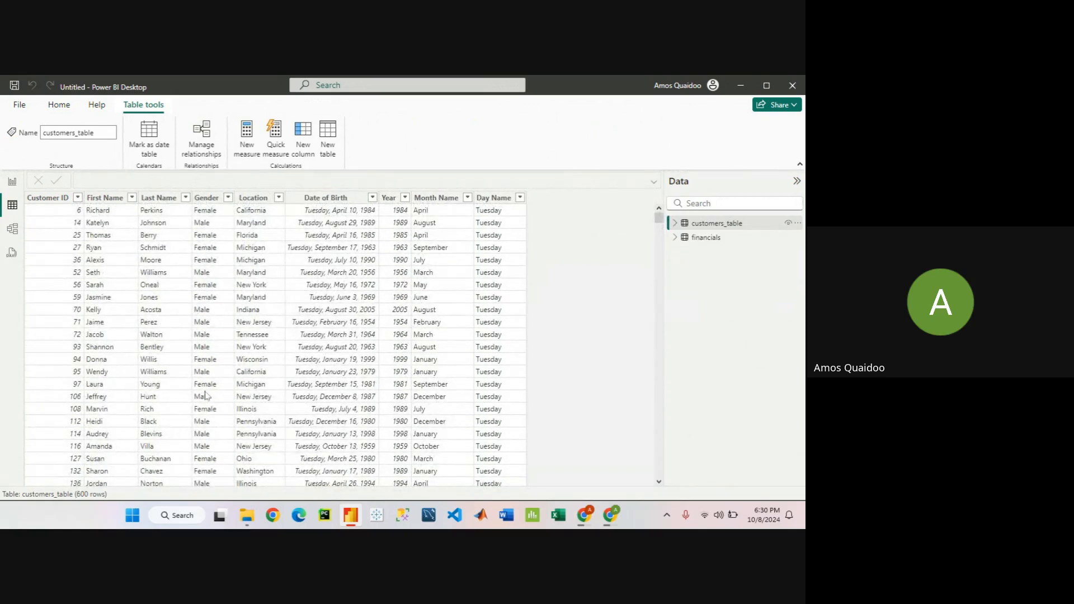
pyautogui.scroll(-8, 206, 396)
pyautogui.scroll(8, 235, 362)
pyautogui.scroll(-20, 234, 362)
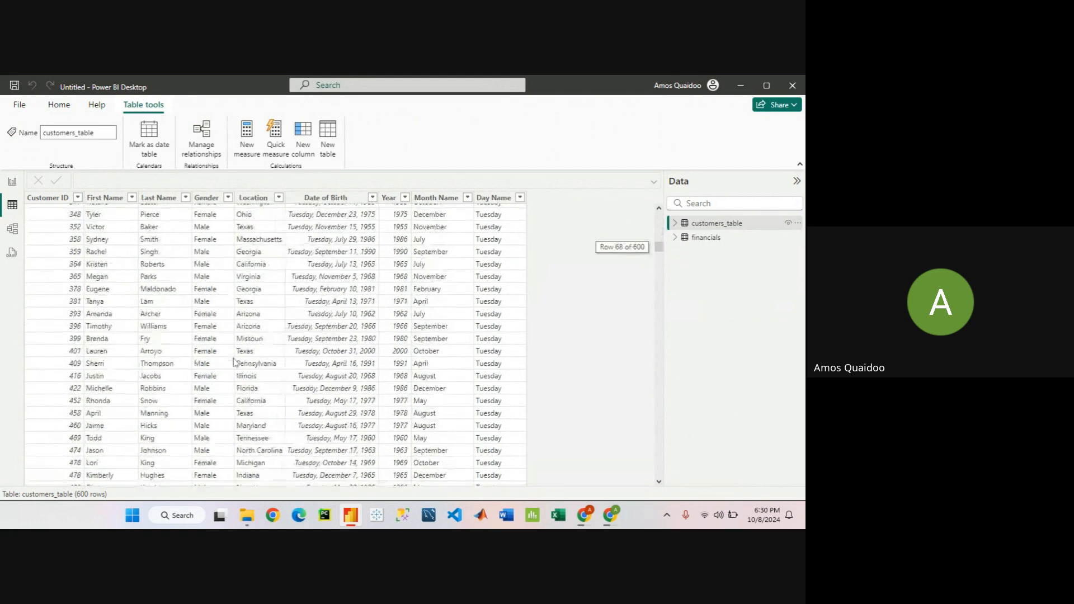
# - Look through more rows of customers_table across different weekdays, and return to the empty report page
pyautogui.scroll(20, 234, 364)
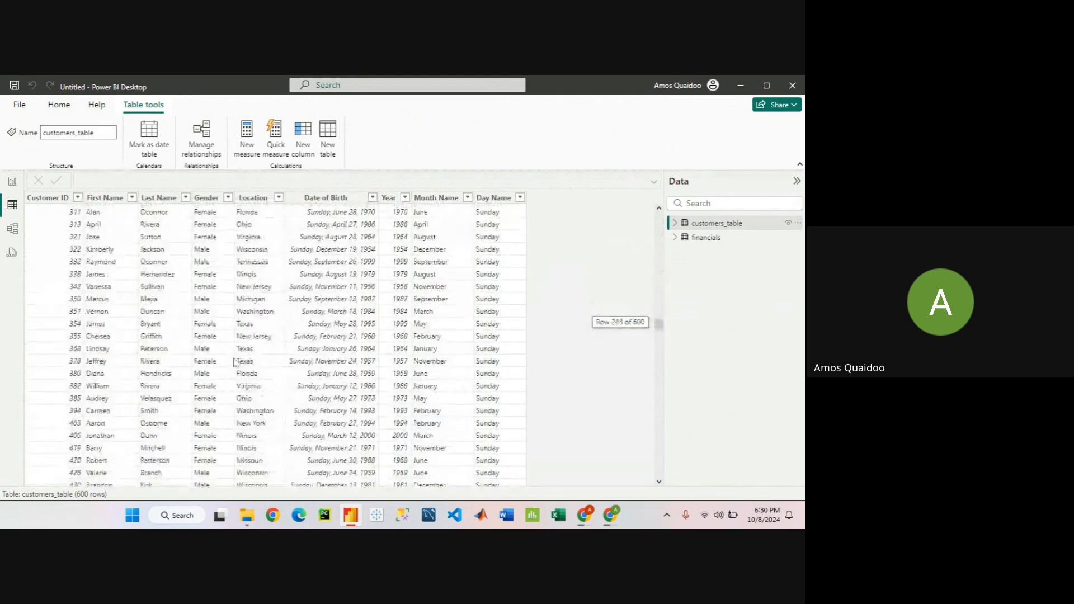
pyautogui.scroll(-14, 235, 369)
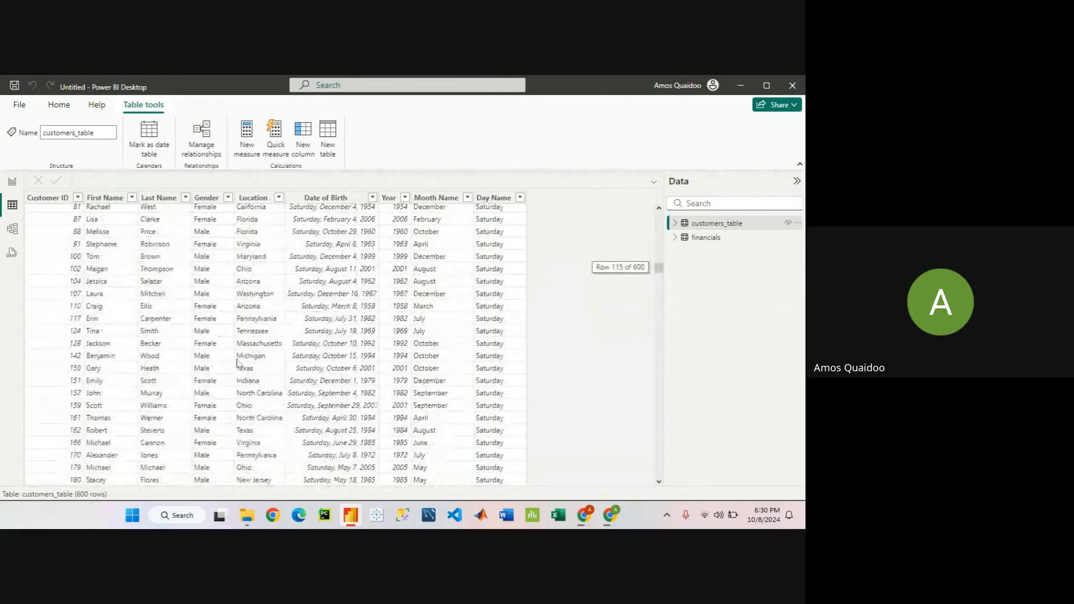
pyautogui.scroll(20, 237, 363)
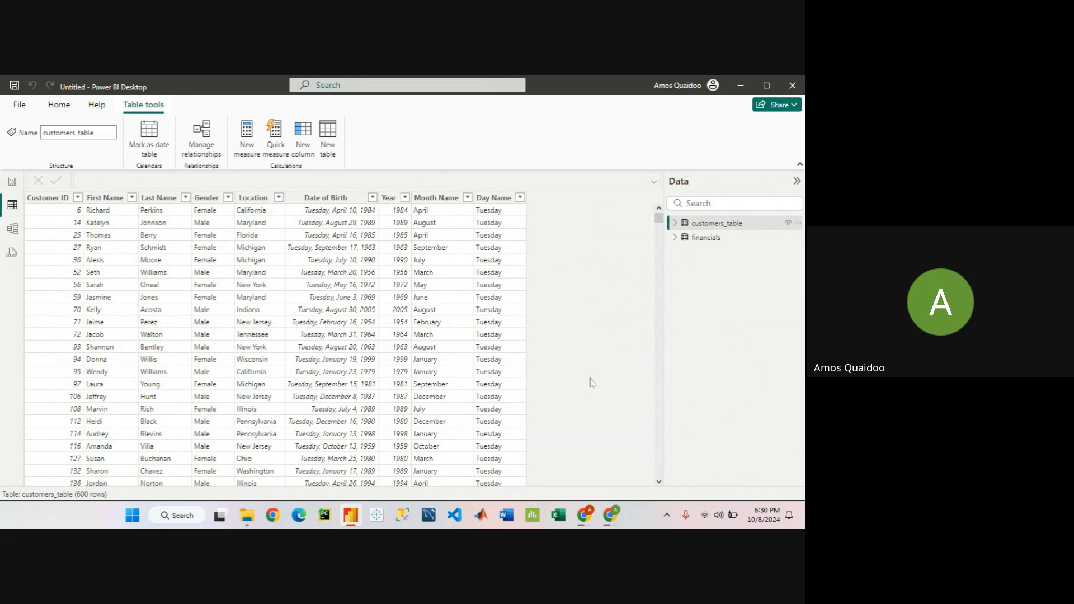
pyautogui.click(11, 182)
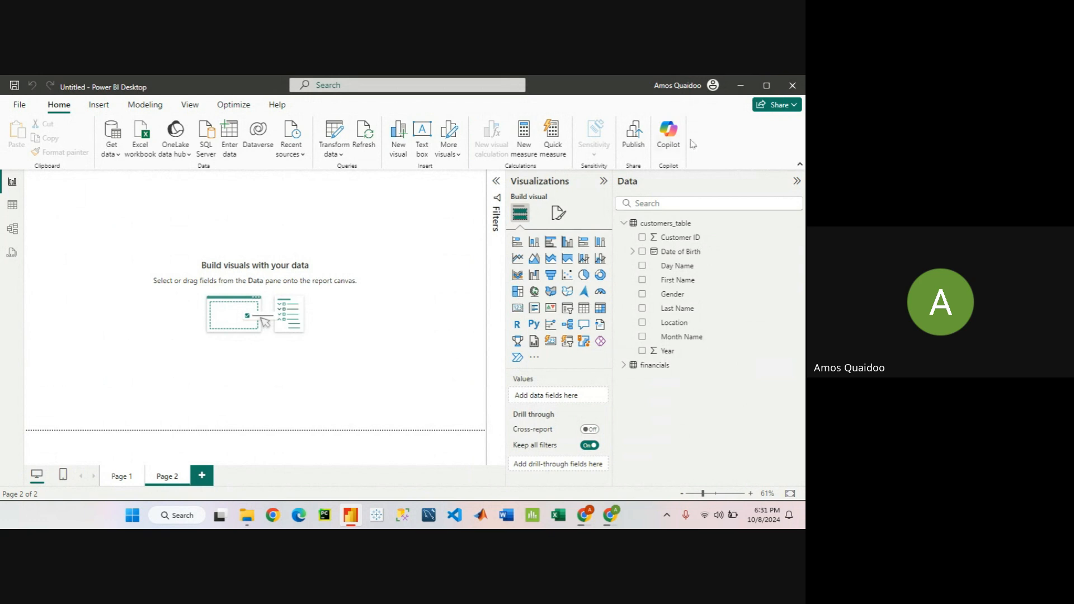
# - Switch to Chrome, open the tab with the Google search on object oriented programming and clear its query
pyautogui.click(611, 515)
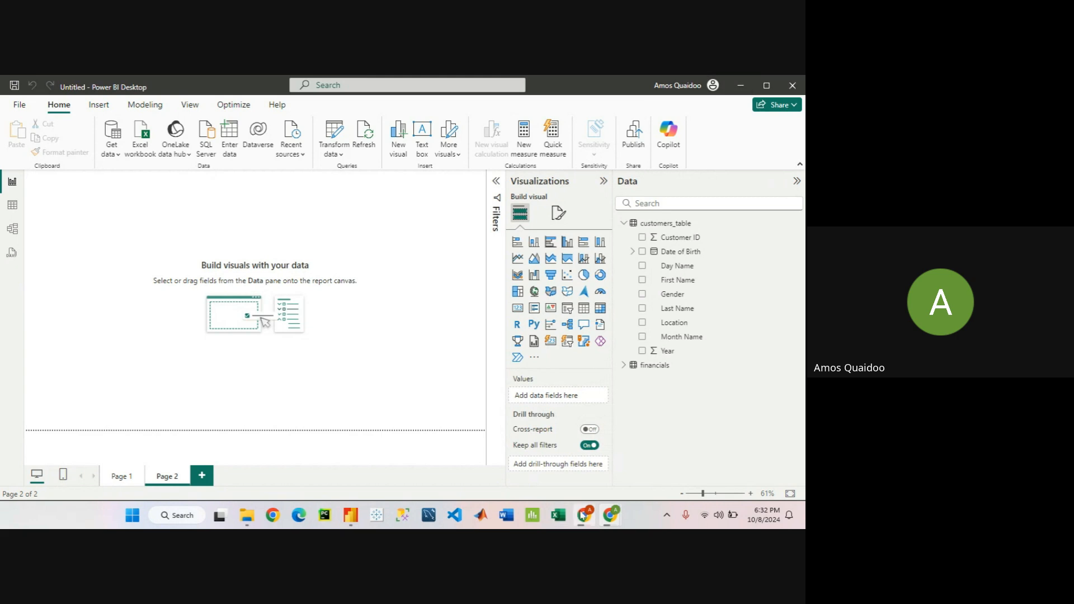
pyautogui.moveTo(582, 516)
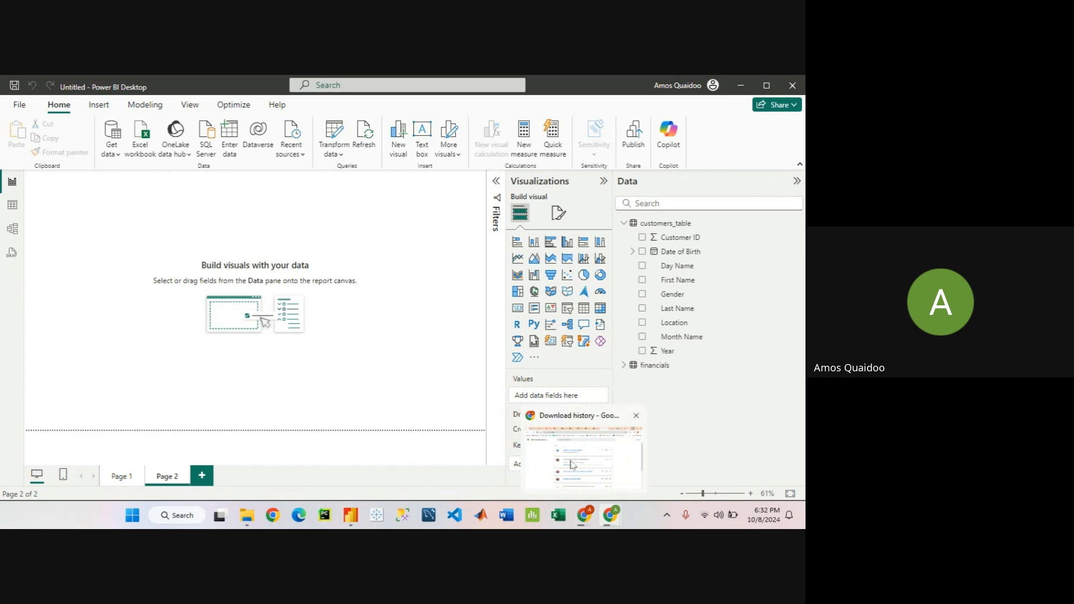
pyautogui.click(573, 465)
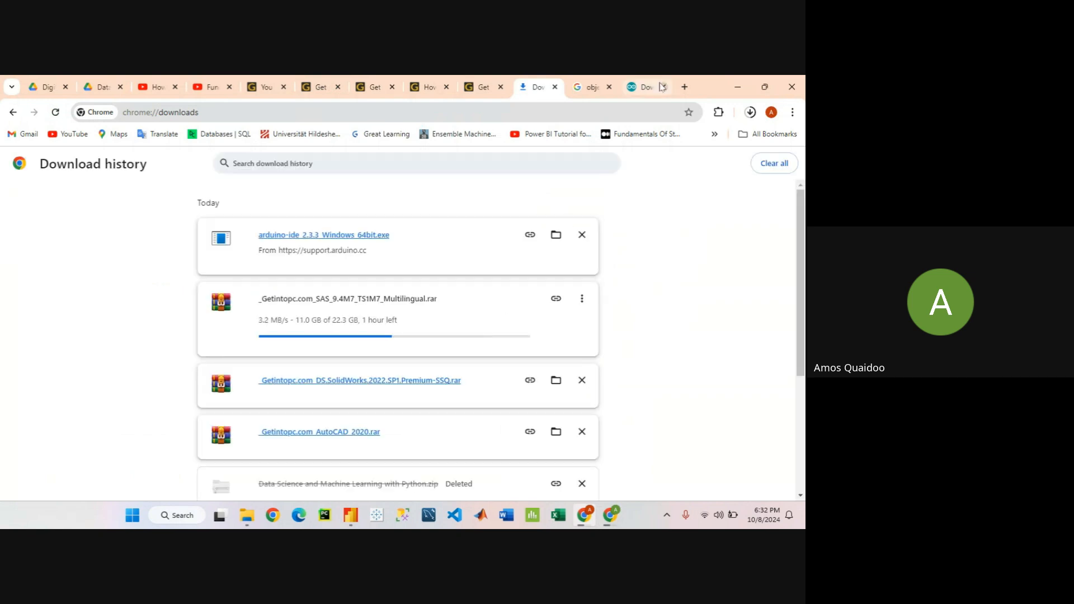
pyautogui.click(593, 86)
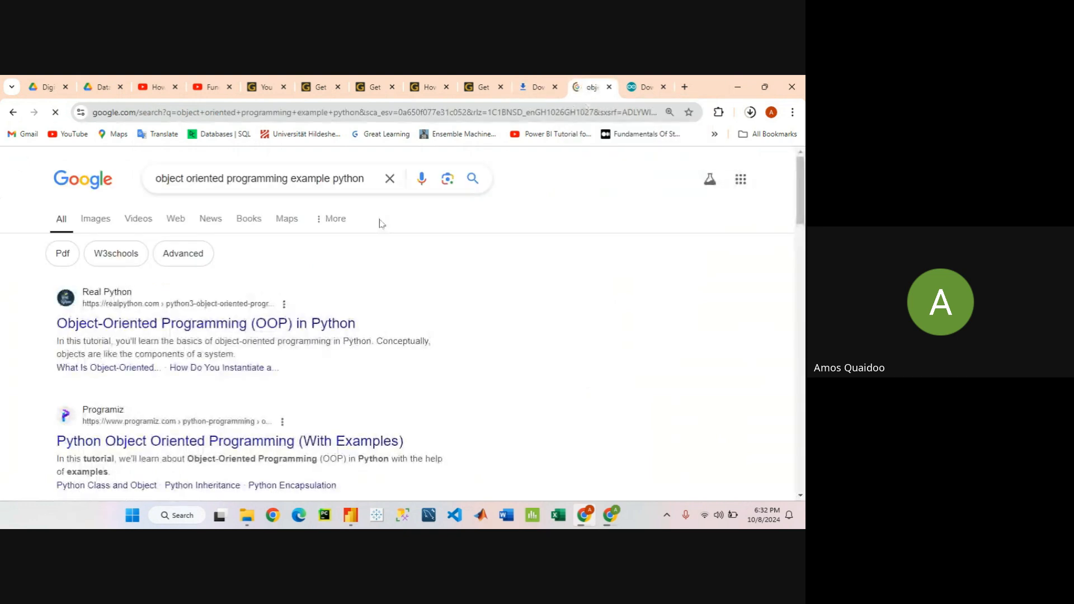
pyautogui.doubleClick(368, 179)
pyautogui.tripleClick(368, 179)
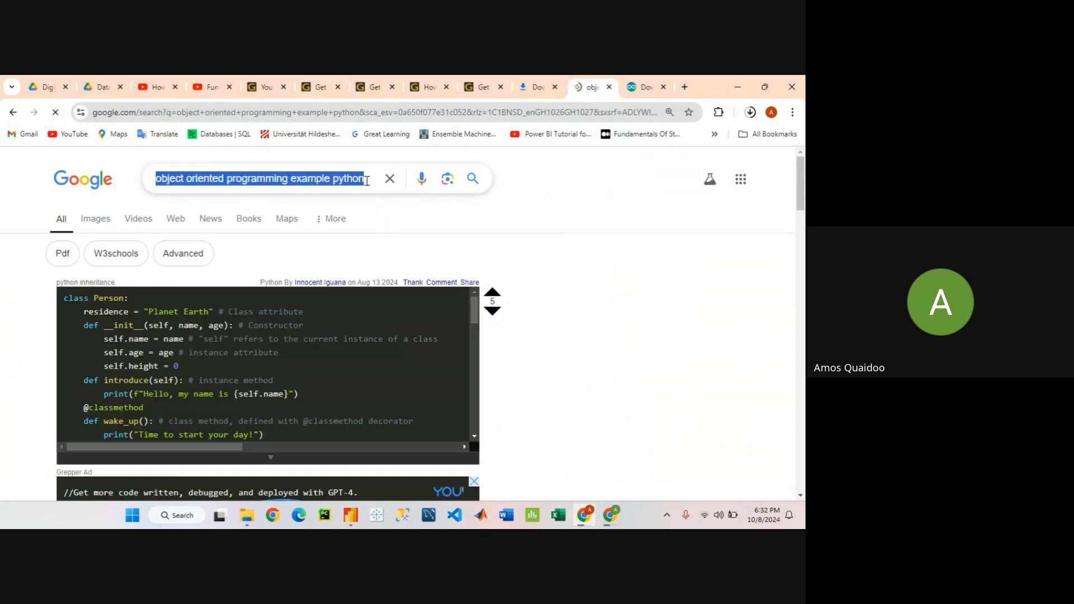
pyautogui.press('BackSpace')
pyautogui.write('heirachy')
pyautogui.press('BackSpace')
pyautogui.press('BackSpace')
pyautogui.press('BackSpace')
pyautogui.press('BackSpace')
pyautogui.press('BackSpace')
pyautogui.press('BackSpace')
pyautogui.press('BackSpace')
pyautogui.press('BackSpace')
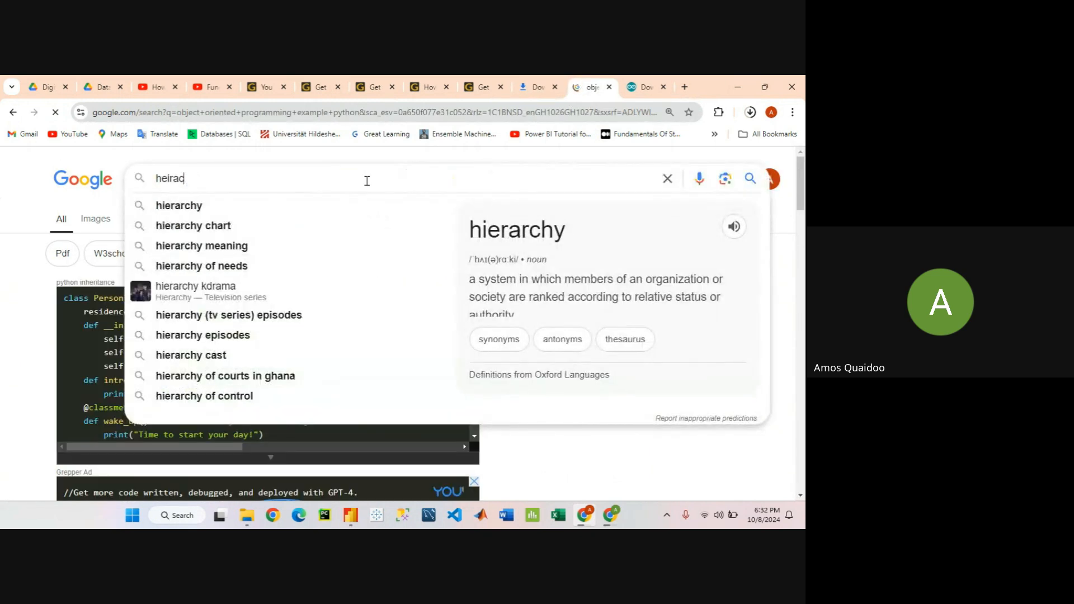
# - Search Google for "ghana population"
pyautogui.write('Gaha')
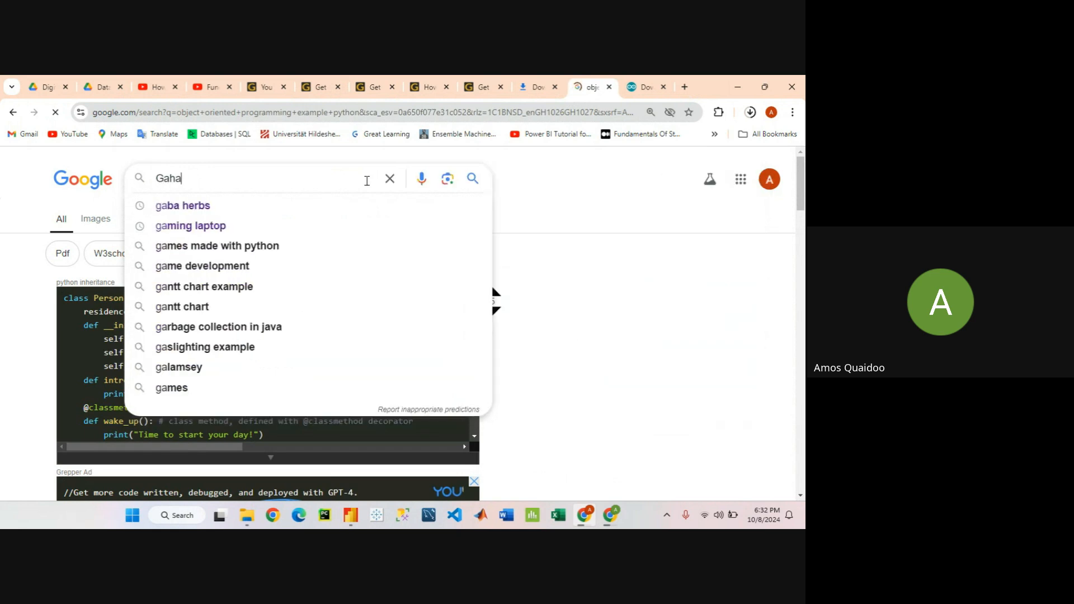
pyautogui.press('BackSpace')
pyautogui.press('BackSpace')
pyautogui.press('BackSpace')
pyautogui.write('hab=')
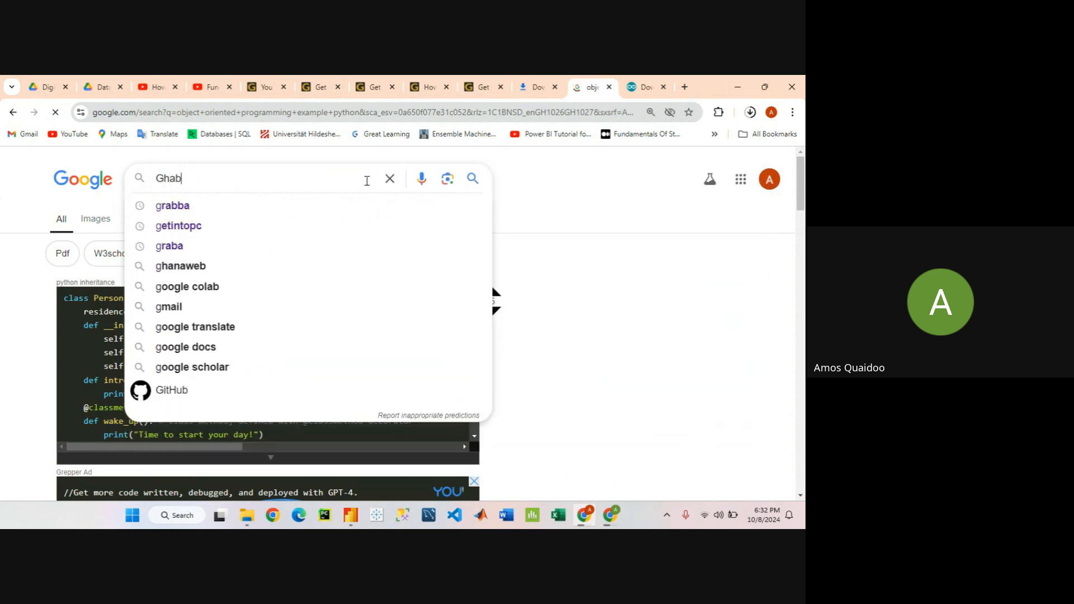
pyautogui.press('BackSpace')
pyautogui.press('BackSpace')
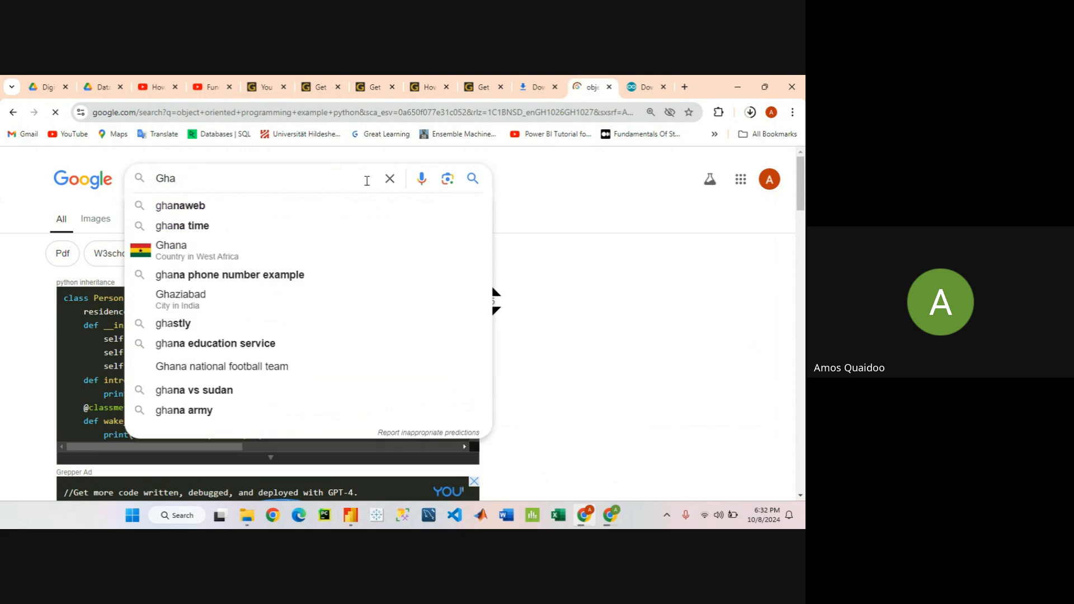
pyautogui.write('na p')
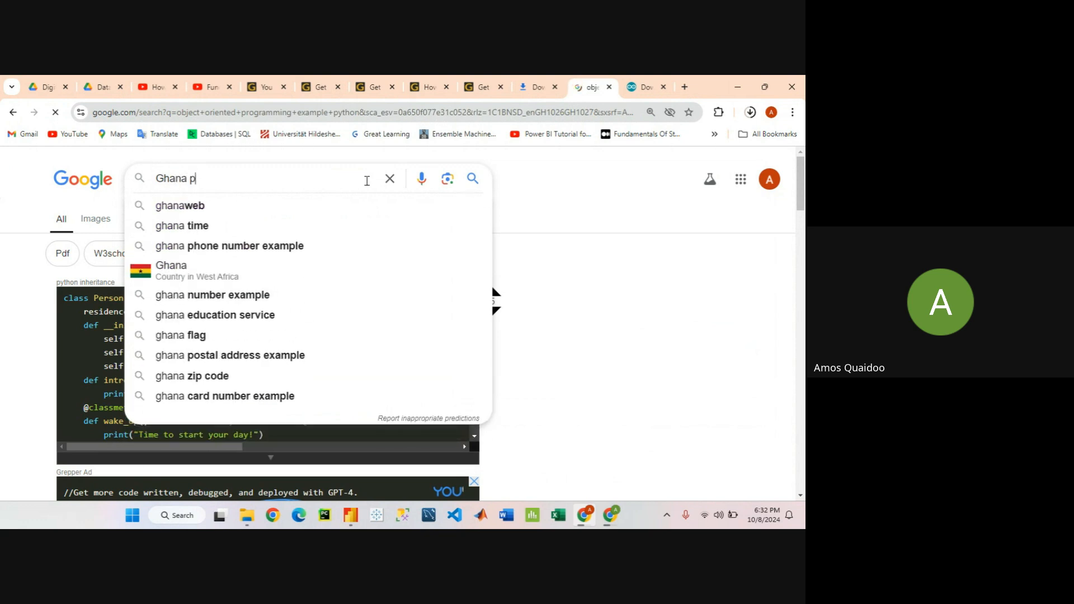
pyautogui.write('op')
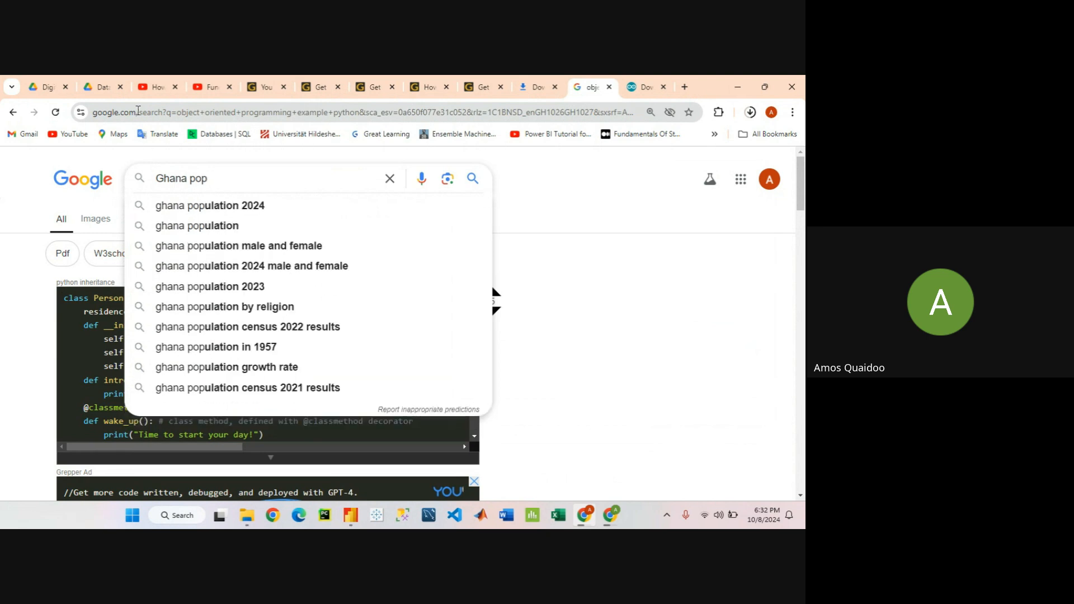
pyautogui.click(216, 230)
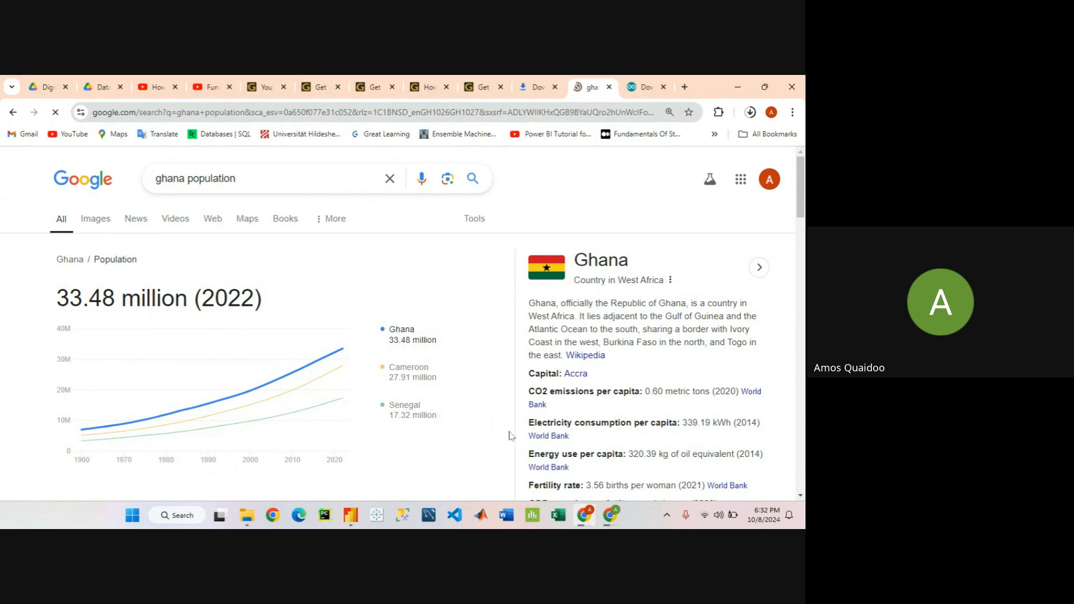
# - Look through the search results and open the Wikipedia article on Ghana
pyautogui.scroll(-5, 500, 395)
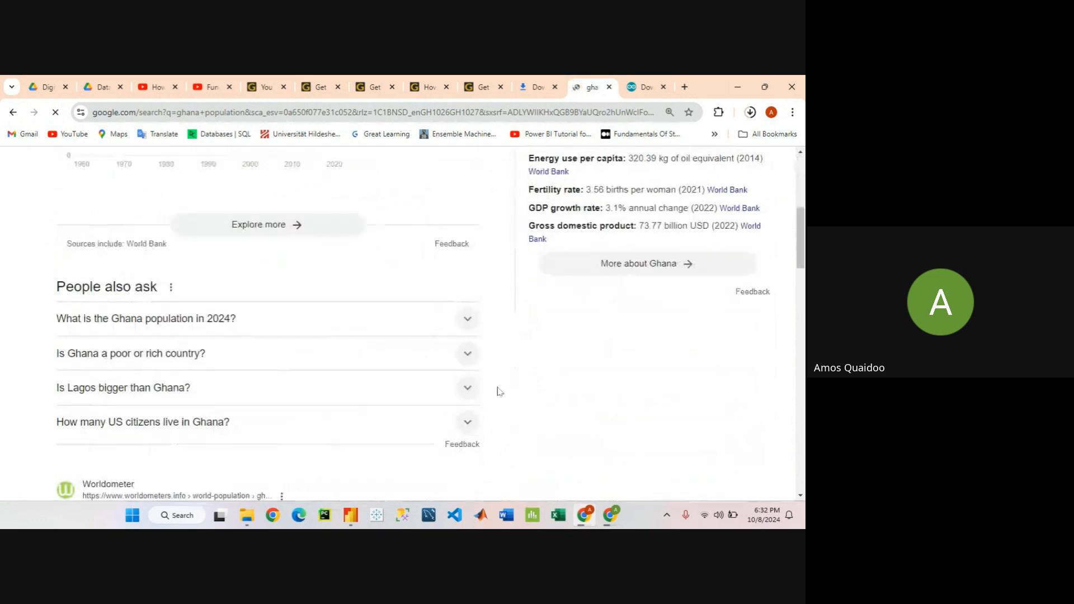
pyautogui.scroll(-6, 487, 386)
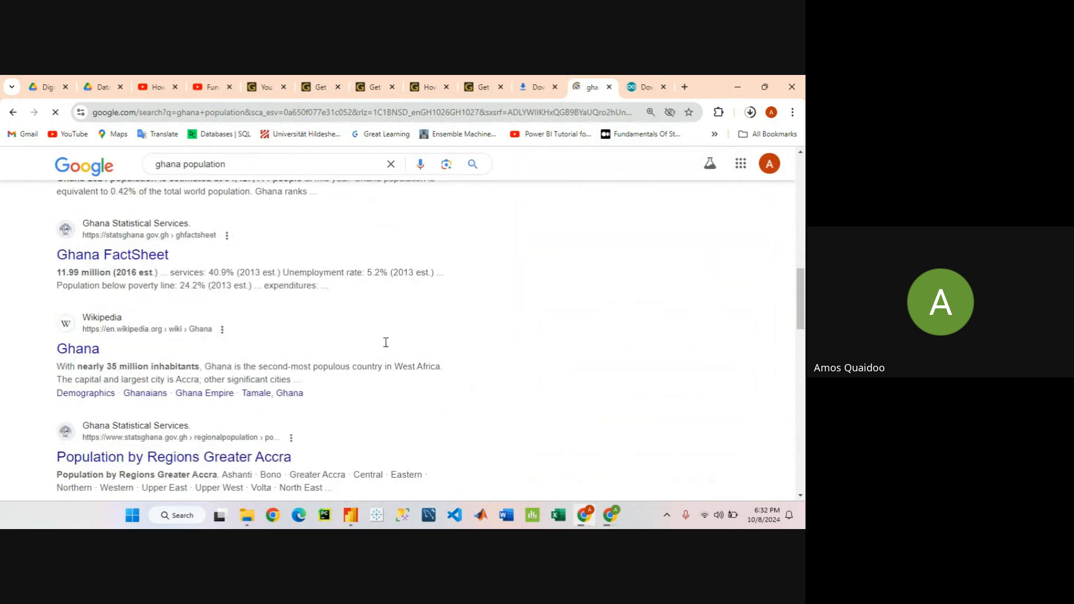
pyautogui.scroll(10, 381, 335)
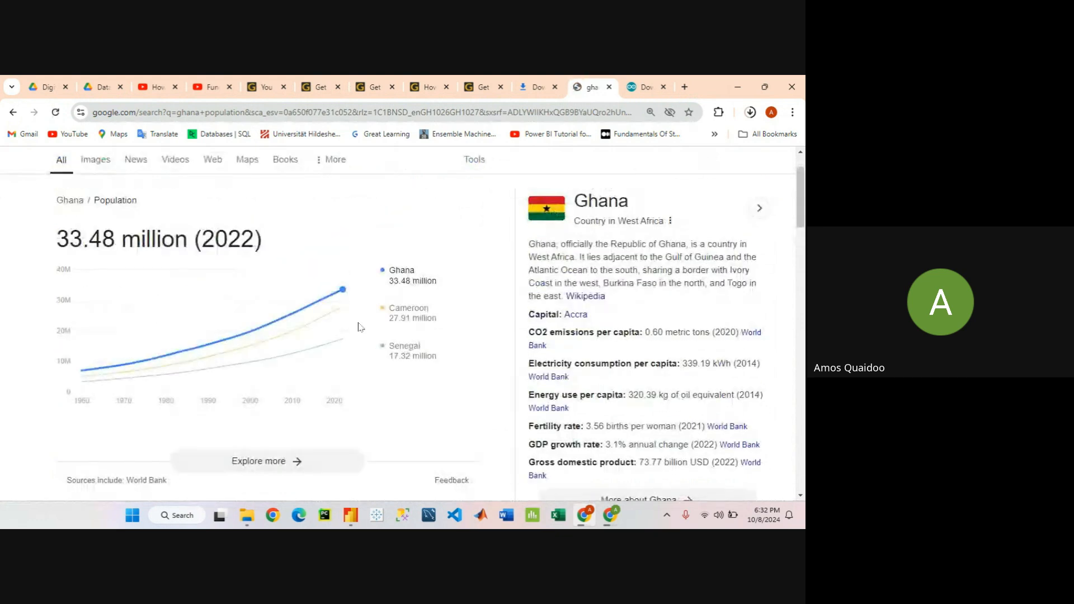
pyautogui.scroll(-5, 360, 327)
pyautogui.scroll(-4, 358, 329)
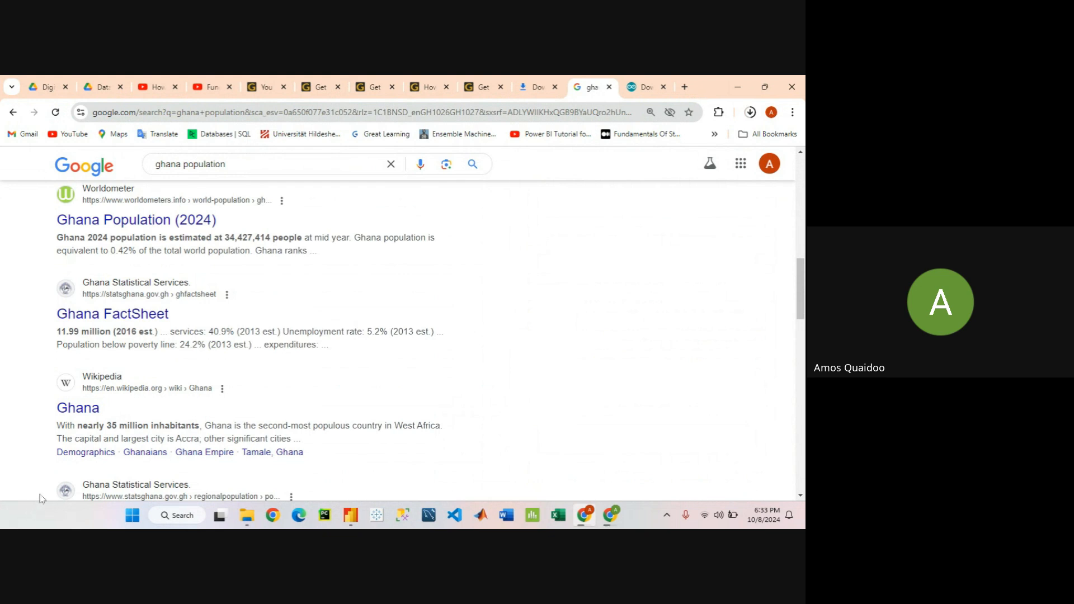
pyautogui.click(107, 387)
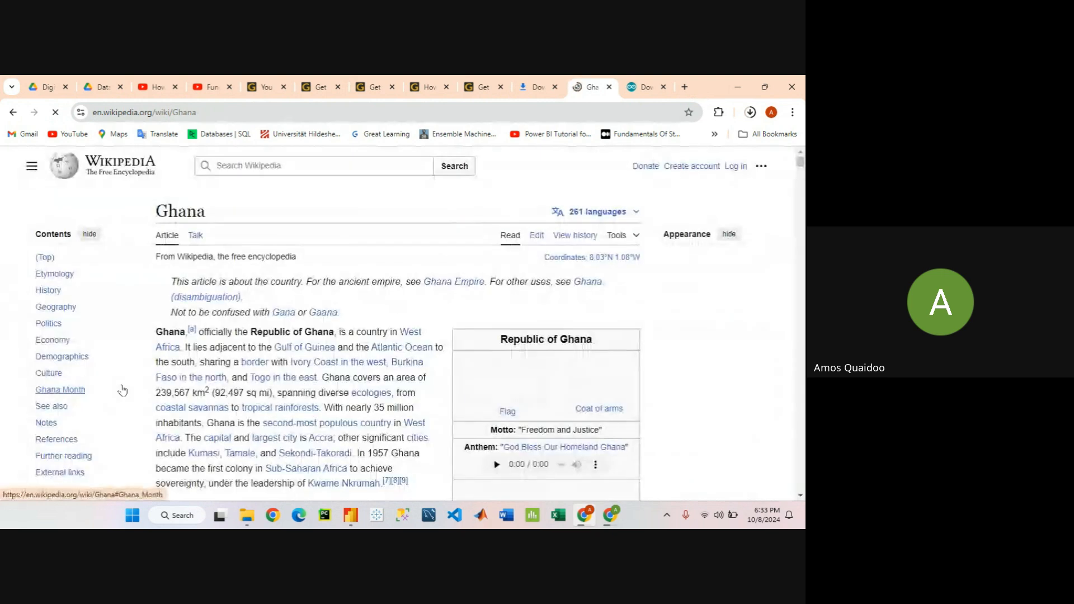
# - Look through the Ghana article for tables, examining "Landmarks, borders, and regions" and "Settlements" in the Geography section
pyautogui.scroll(-15, 123, 391)
pyautogui.scroll(-20, 369, 317)
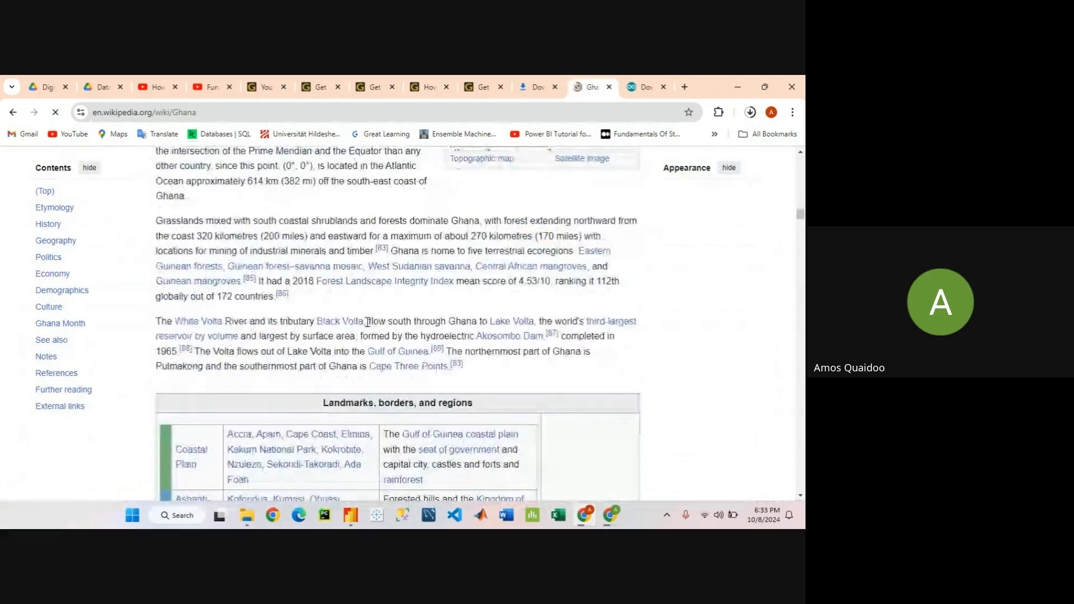
pyautogui.scroll(-10, 368, 323)
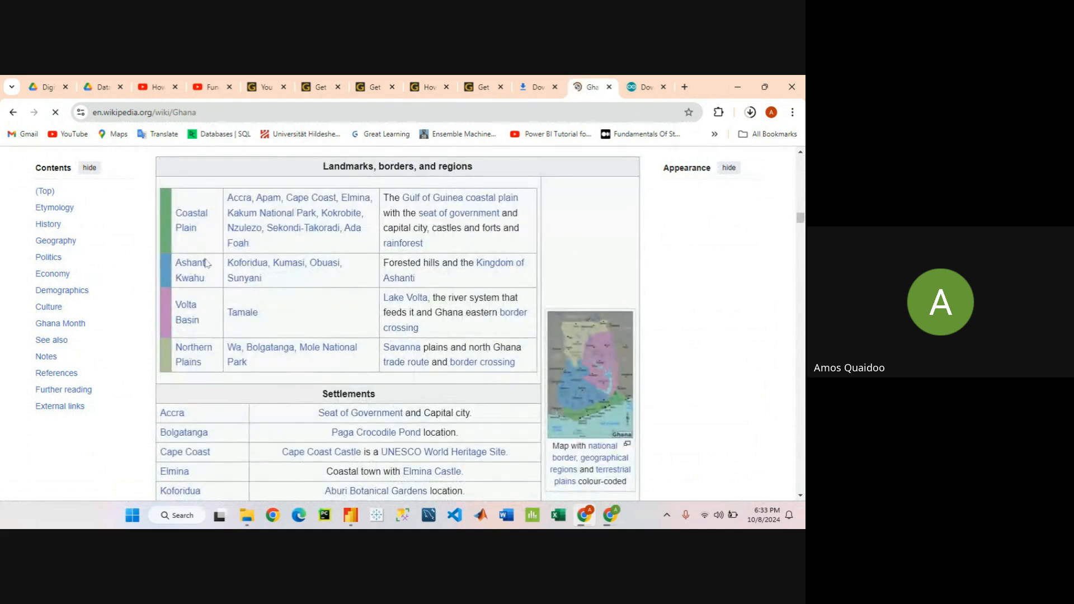
pyautogui.scroll(-20, 368, 291)
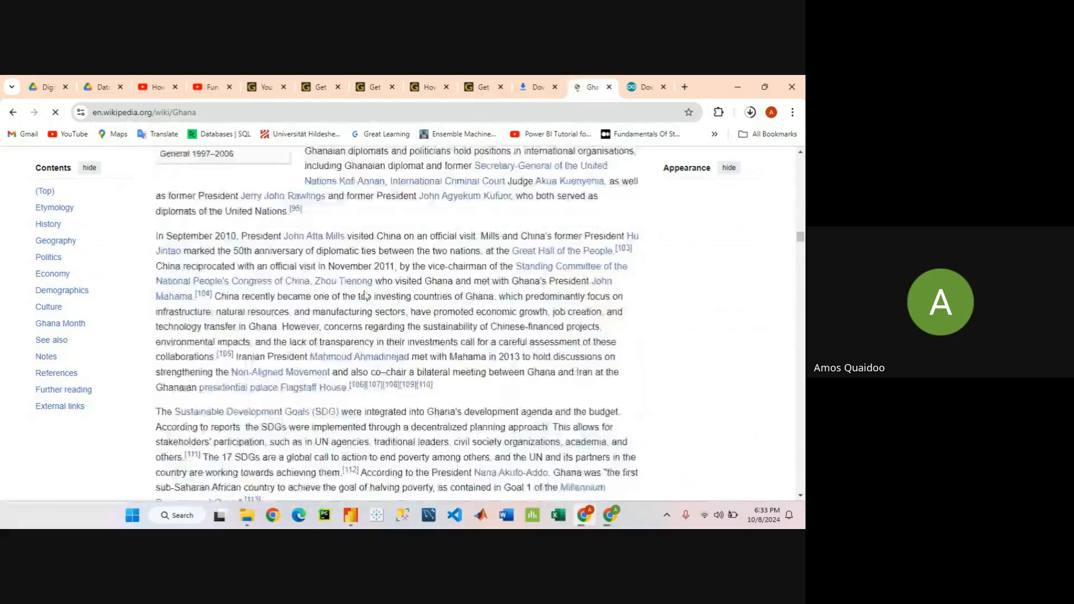
pyautogui.scroll(12, 351, 304)
pyautogui.scroll(15, 351, 304)
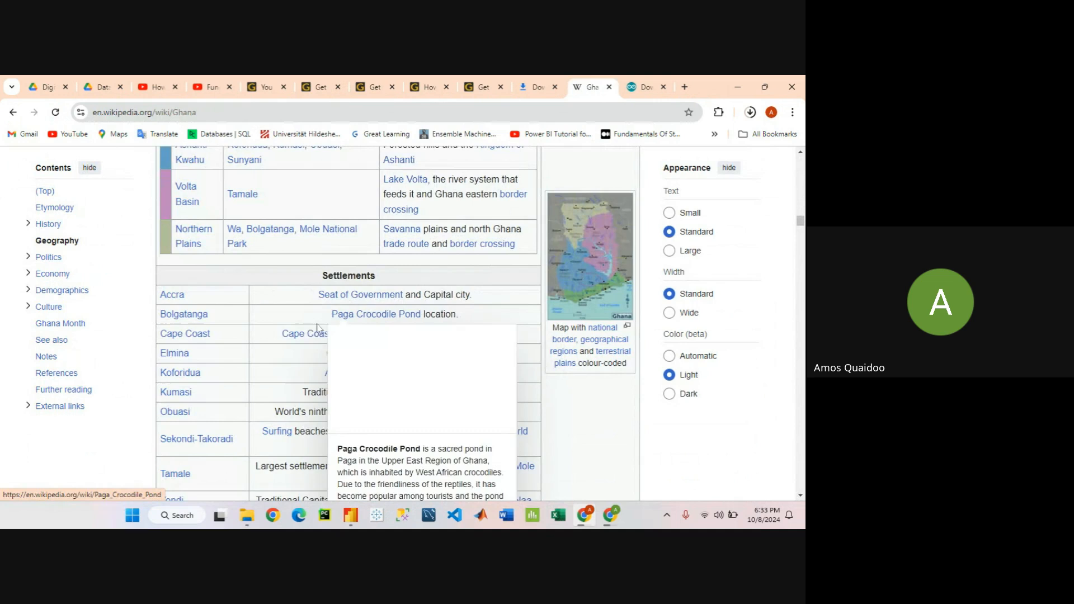
pyautogui.scroll(-1, 408, 398)
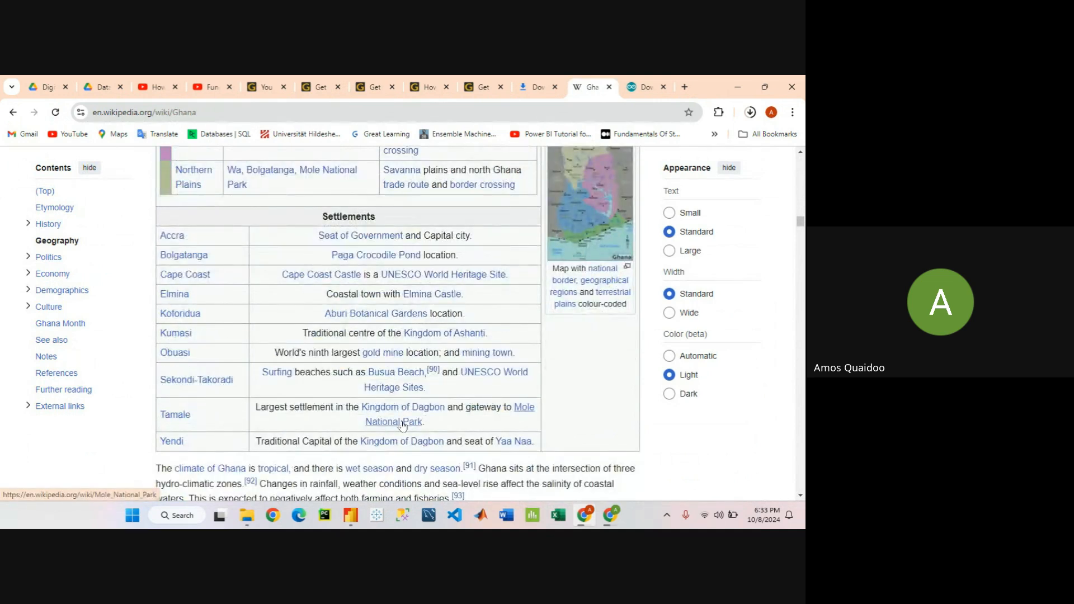
pyautogui.scroll(1, 403, 403)
pyautogui.scroll(-2, 396, 408)
pyautogui.scroll(10, 396, 408)
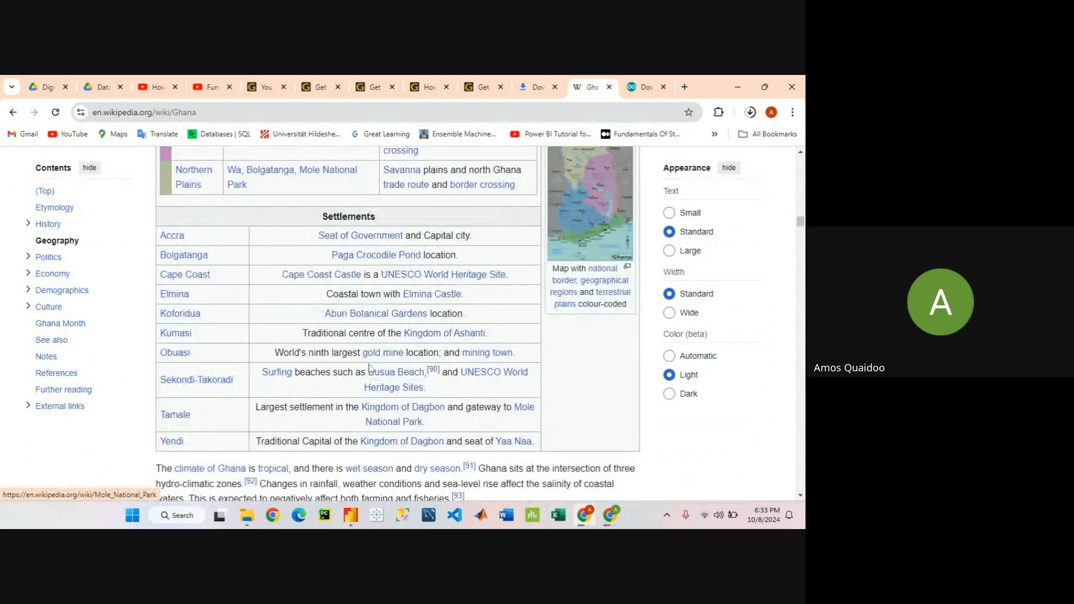
pyautogui.scroll(10, 375, 349)
pyautogui.scroll(-20, 392, 347)
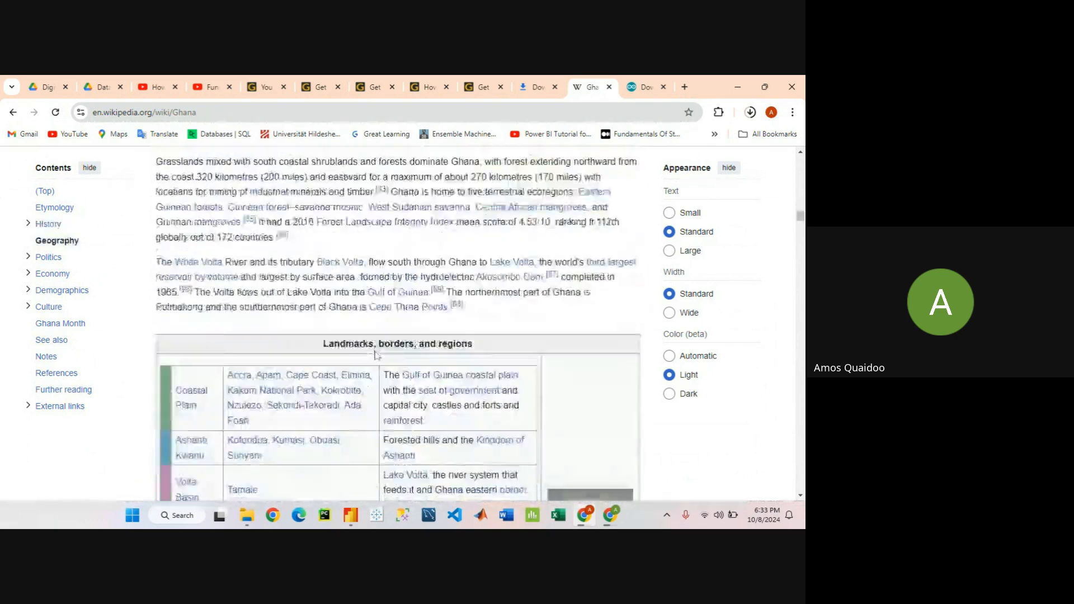
pyautogui.scroll(-1, 399, 345)
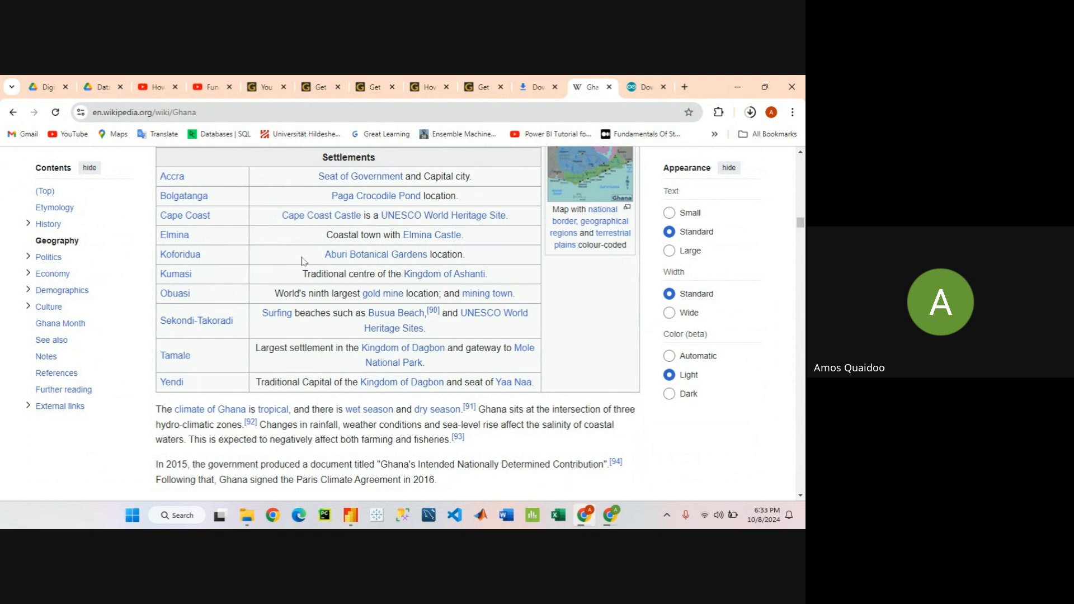
pyautogui.scroll(1, 296, 263)
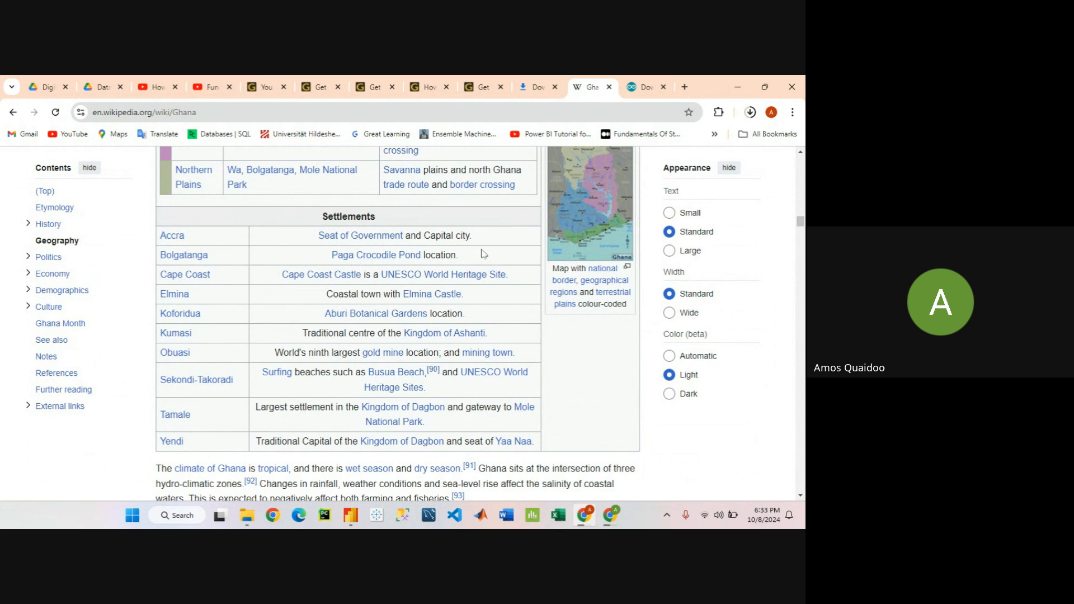
pyautogui.moveTo(452, 276)
# - Switch back to Power BI Desktop and start a new data import from a Web source
pyautogui.click(354, 517)
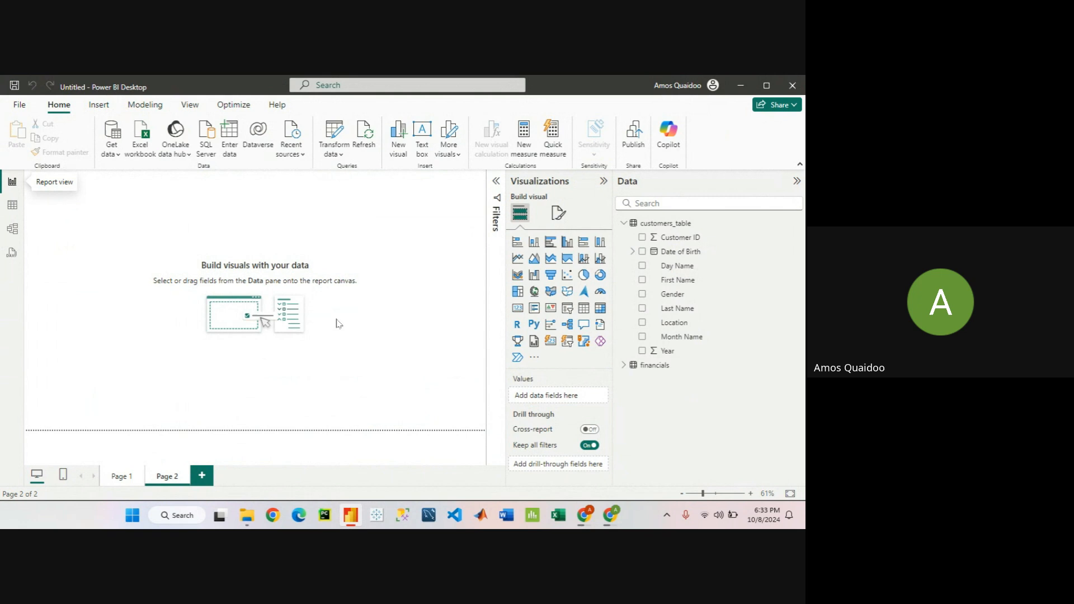
pyautogui.click(108, 148)
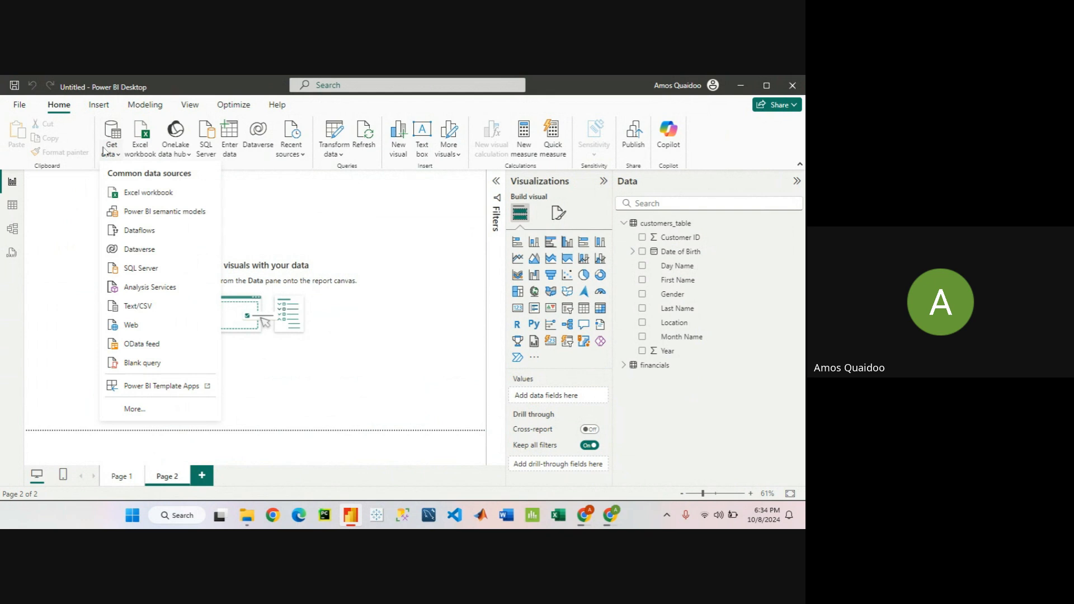
pyautogui.click(148, 329)
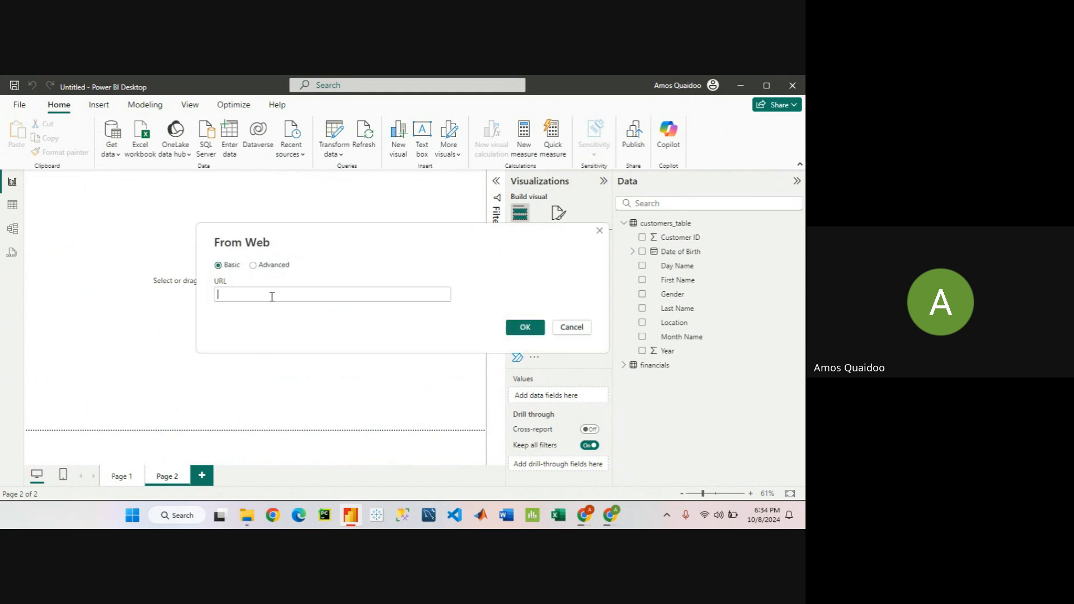
pyautogui.moveTo(592, 524)
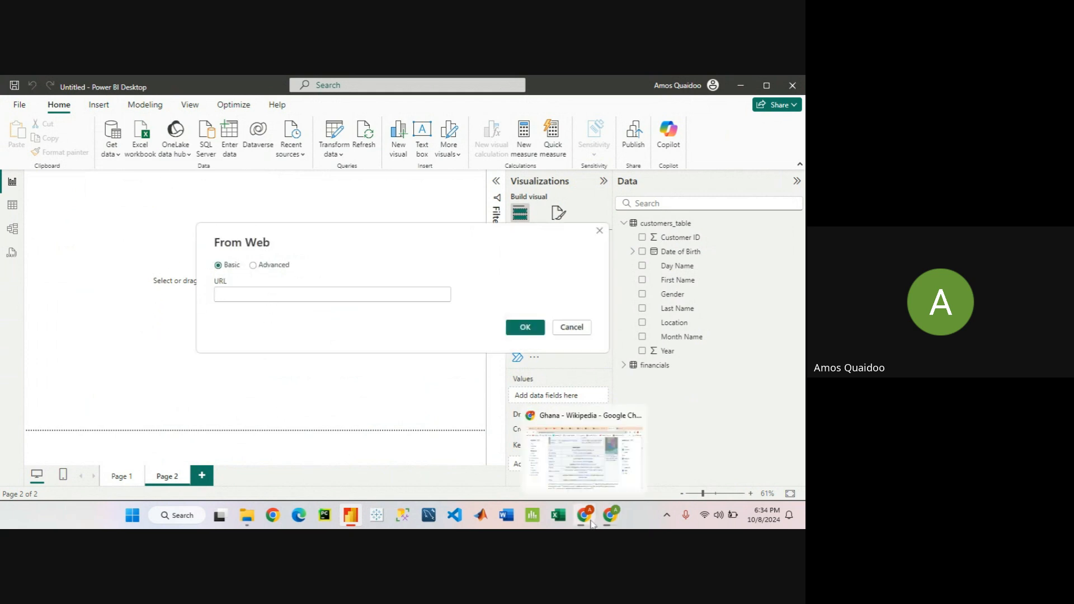
pyautogui.click(561, 460)
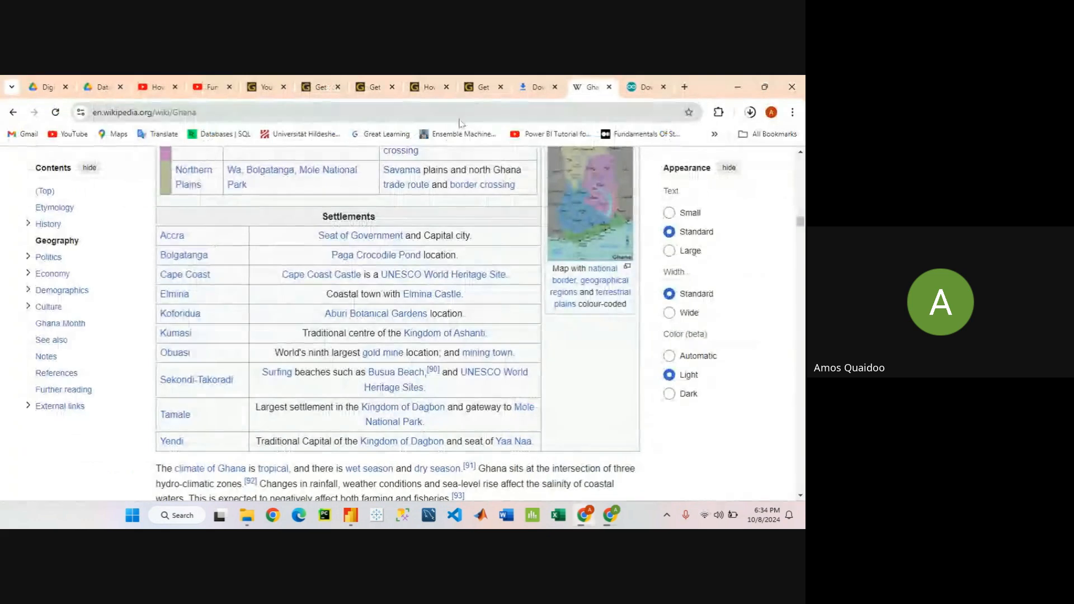
pyautogui.click(431, 112)
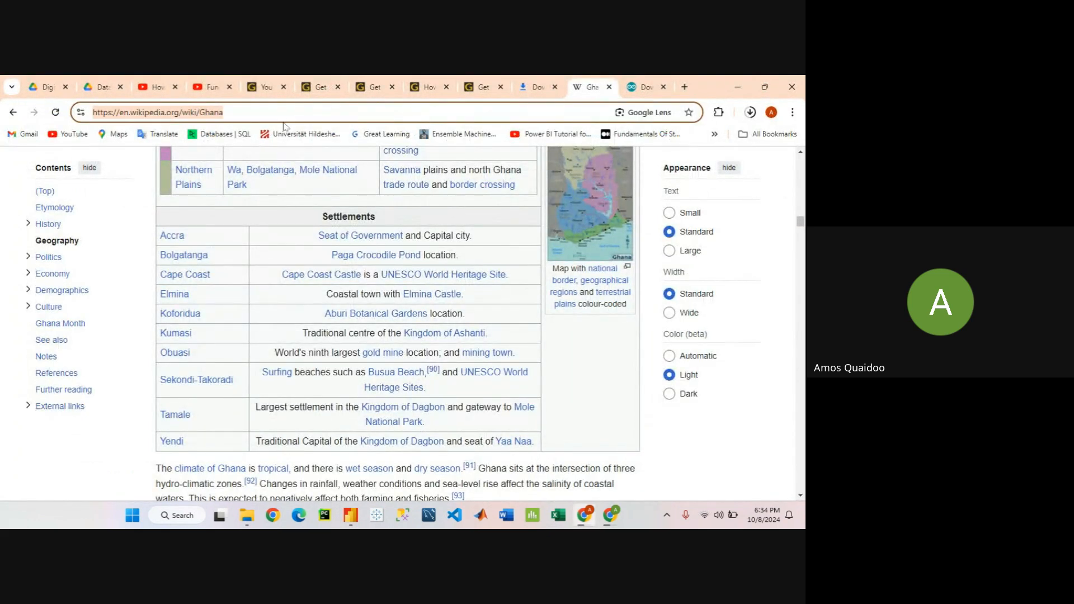
pyautogui.moveTo(221, 112); pyautogui.dragTo(75, 112)
pyautogui.hotkey('ctrl', 'c')
pyautogui.click(351, 515)
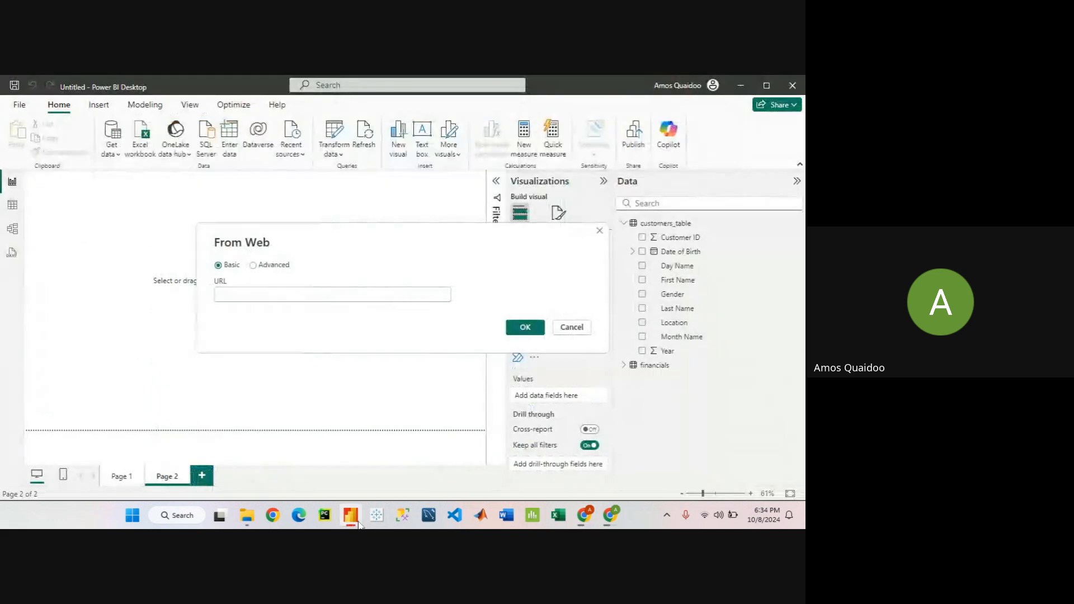
pyautogui.click(321, 296)
pyautogui.hotkey('ctrl', 'v')
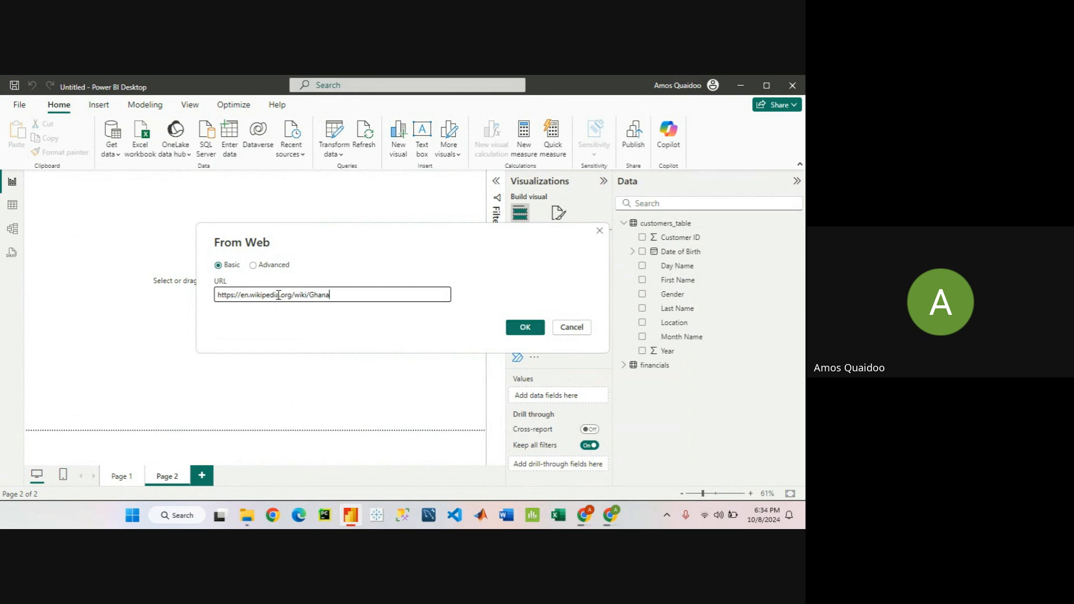
pyautogui.click(529, 330)
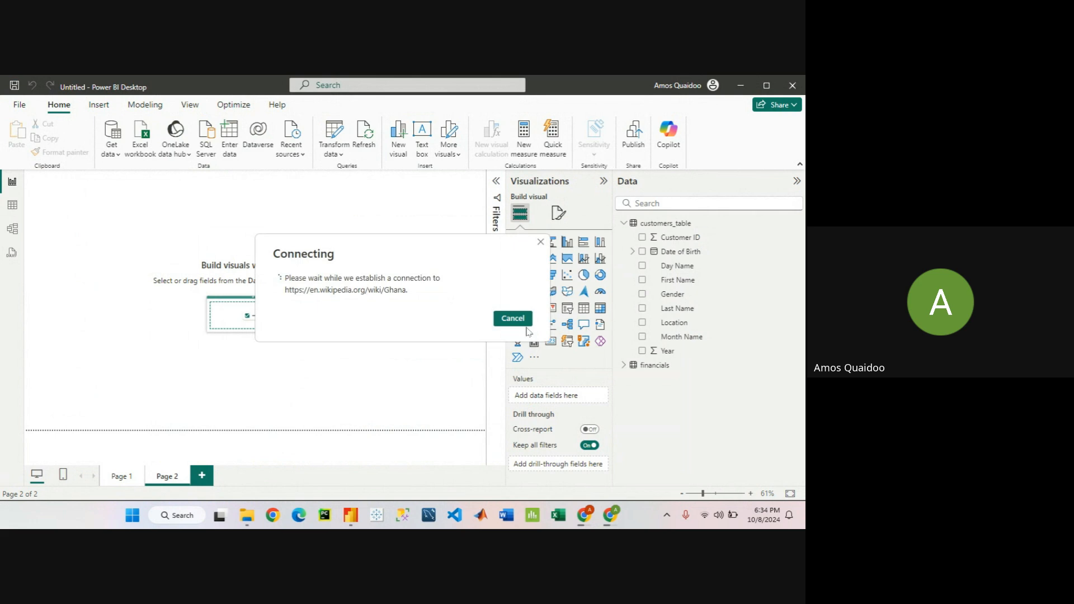
pyautogui.click(526, 325)
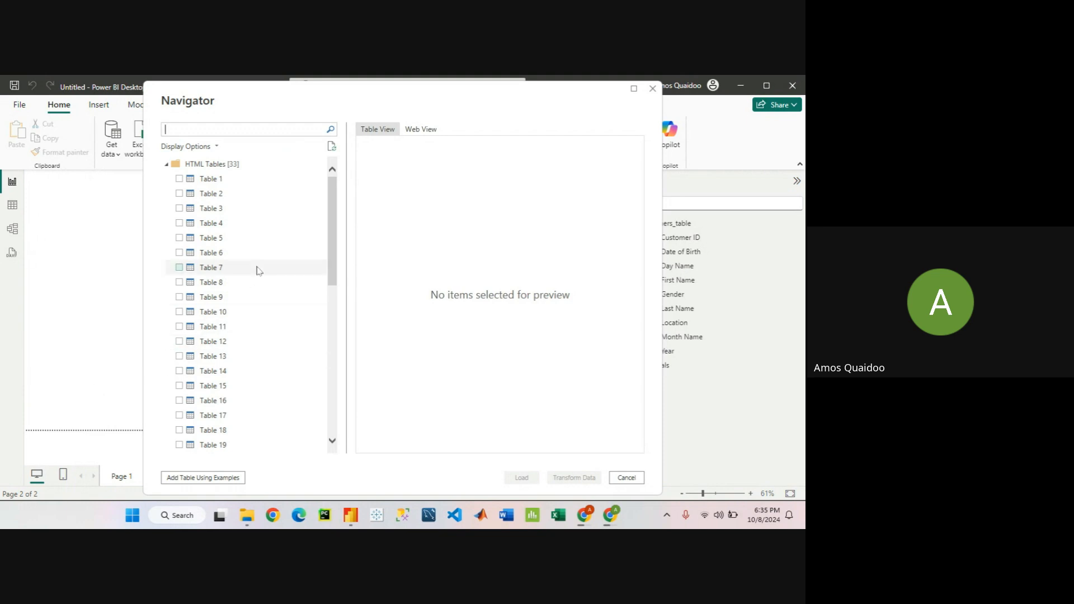
# - Look through the list of tables found on the web page and preview Table 1, Table 2 and Table 3
pyautogui.scroll(-9, 247, 402)
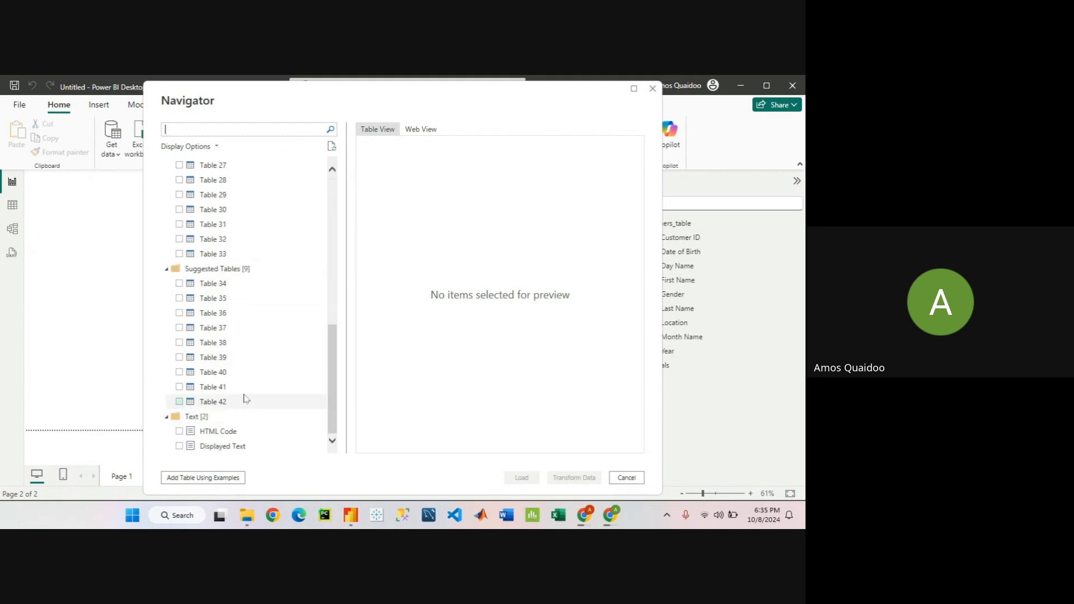
pyautogui.scroll(9, 260, 378)
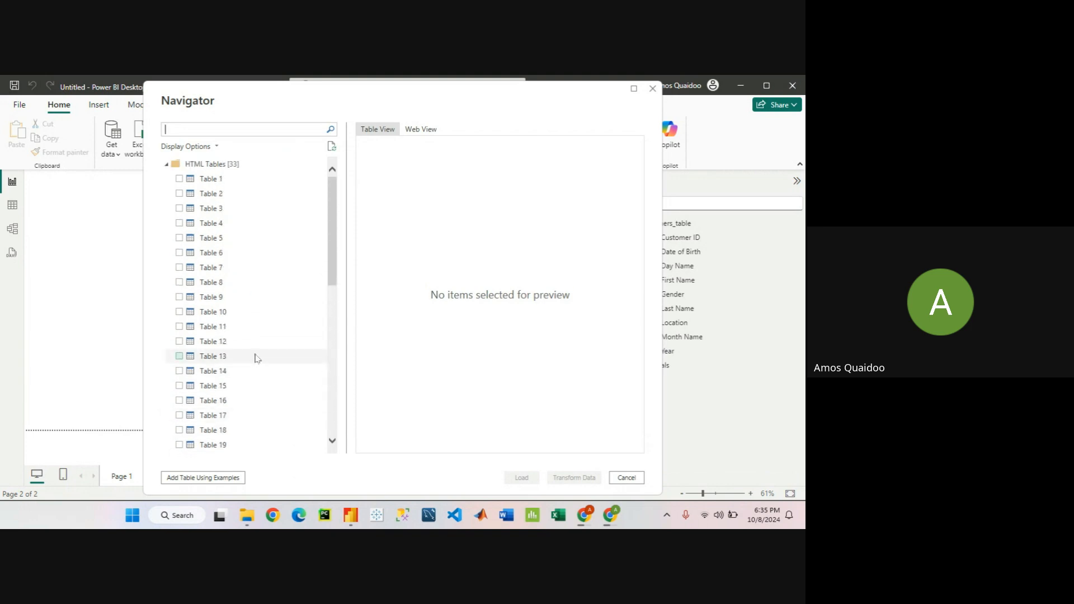
pyautogui.click(261, 183)
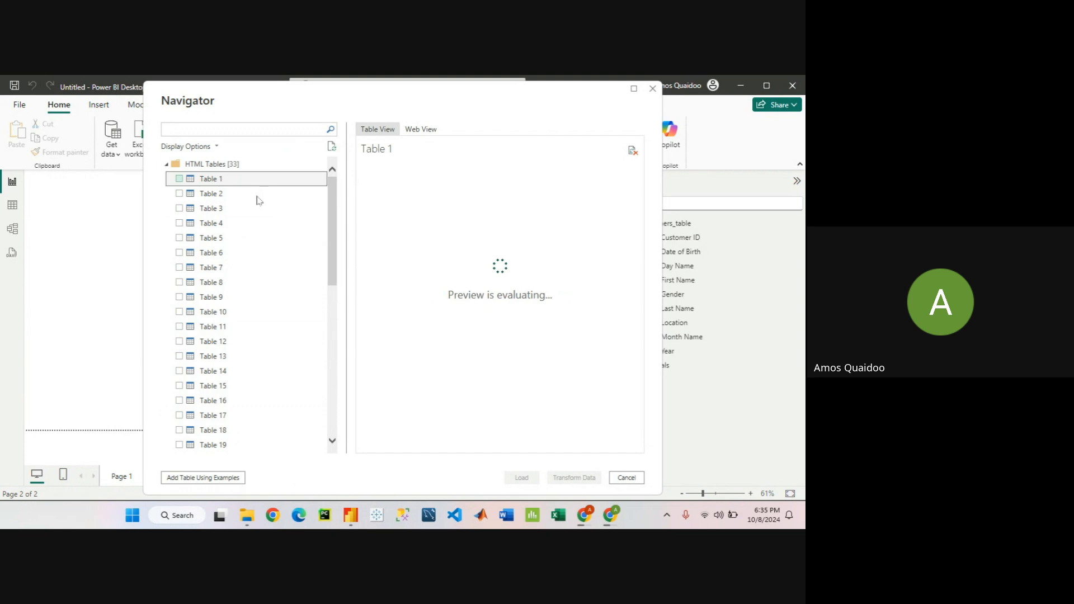
pyautogui.click(250, 193)
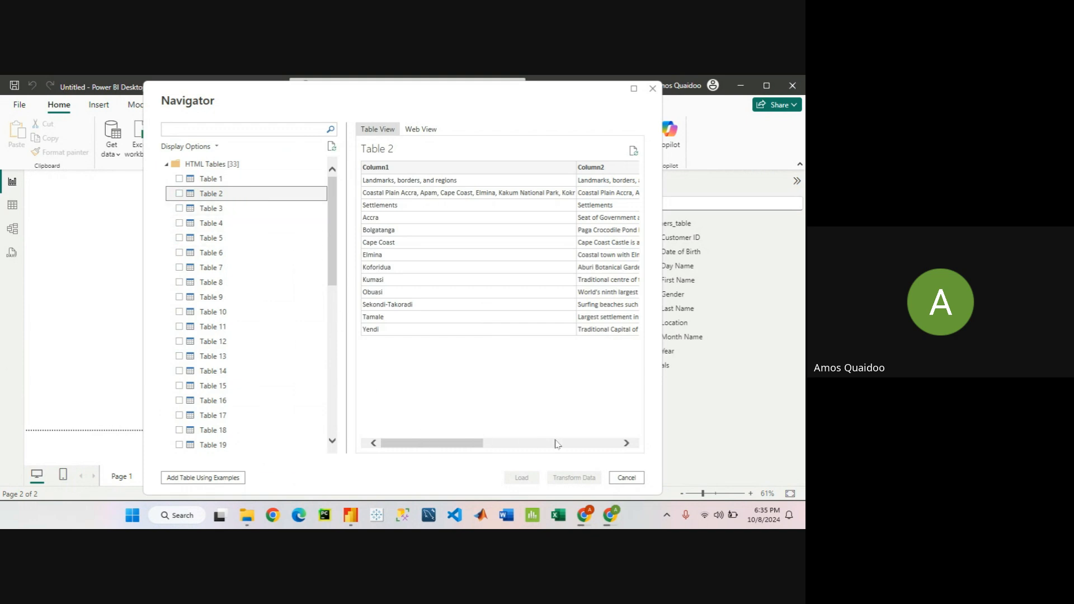
pyautogui.moveTo(425, 443)
pyautogui.mouseDown()
pyautogui.moveTo(566, 447)
pyautogui.moveTo(412, 455)
pyautogui.mouseUp()
pyautogui.click(228, 180)
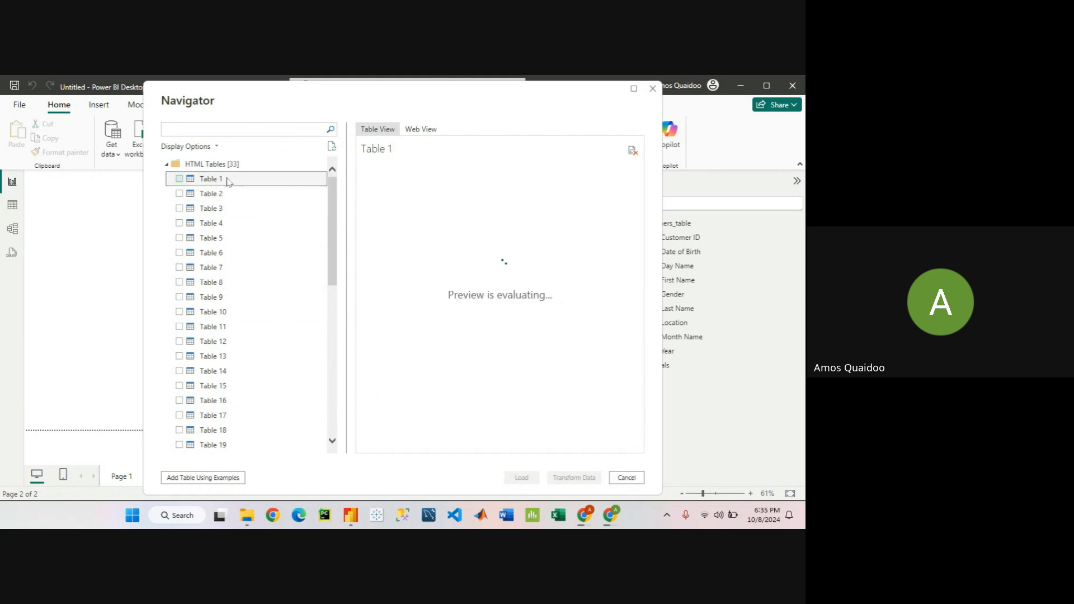
pyautogui.moveTo(472, 448); pyautogui.dragTo(125, 207)
pyautogui.click(211, 195)
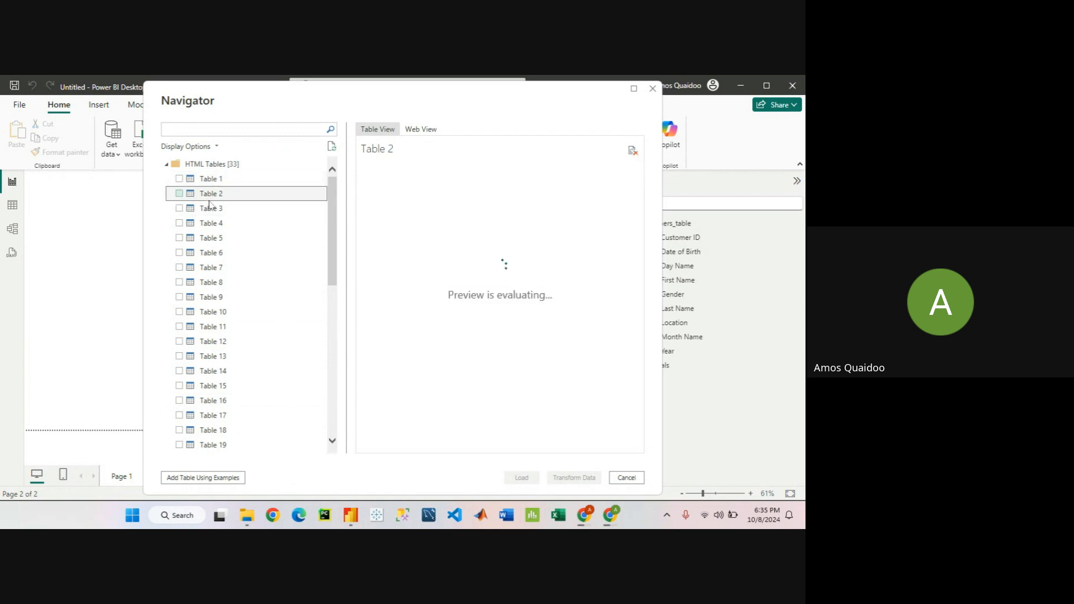
pyautogui.click(217, 212)
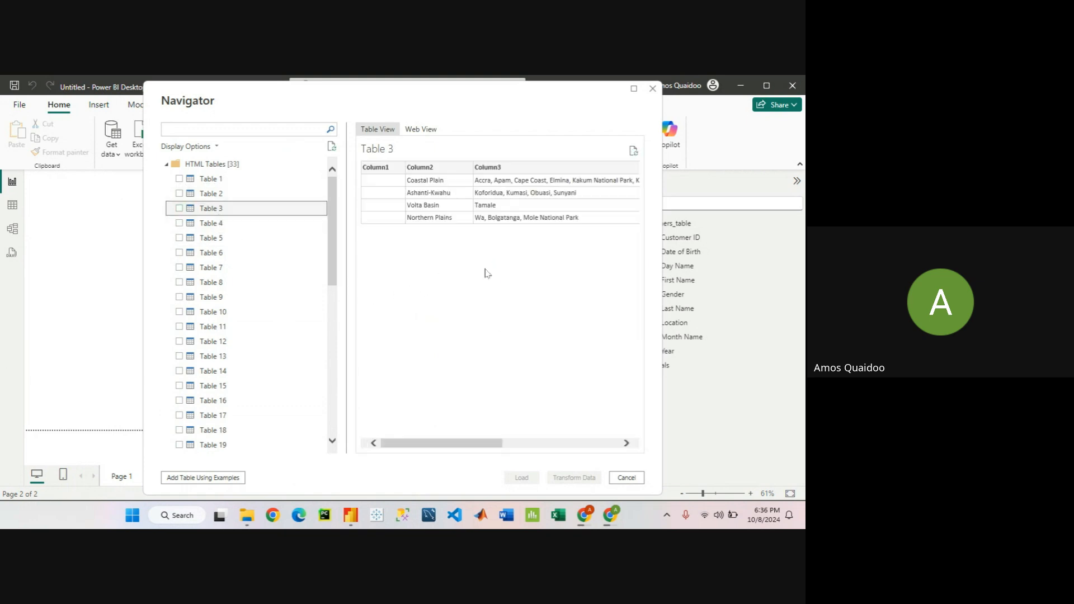
pyautogui.moveTo(443, 442); pyautogui.dragTo(314, 419)
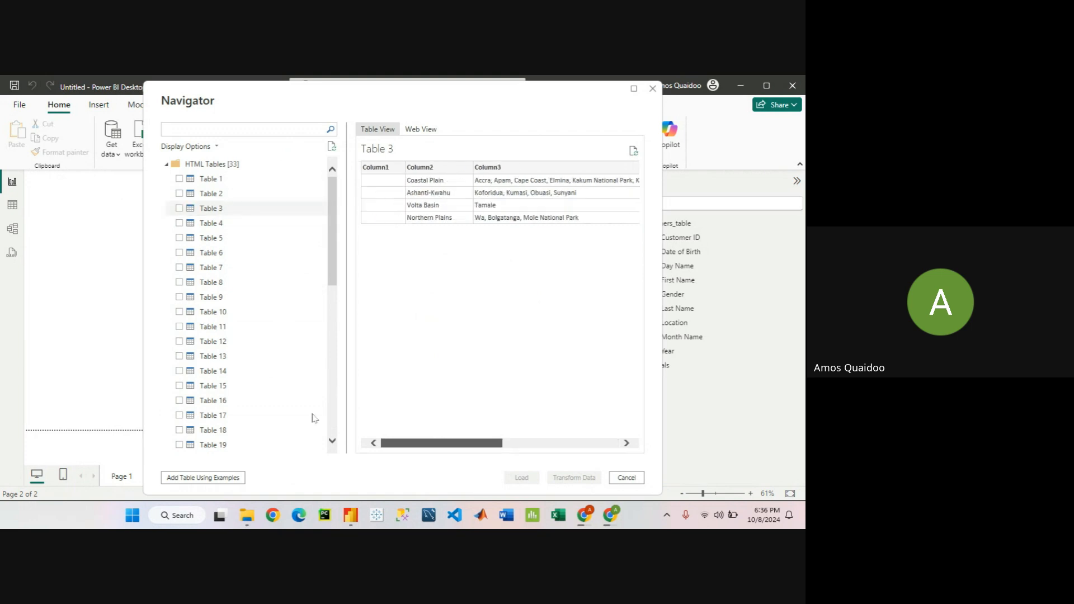
# - Preview Table 4 and Table 5, examining all their columns
pyautogui.click(206, 224)
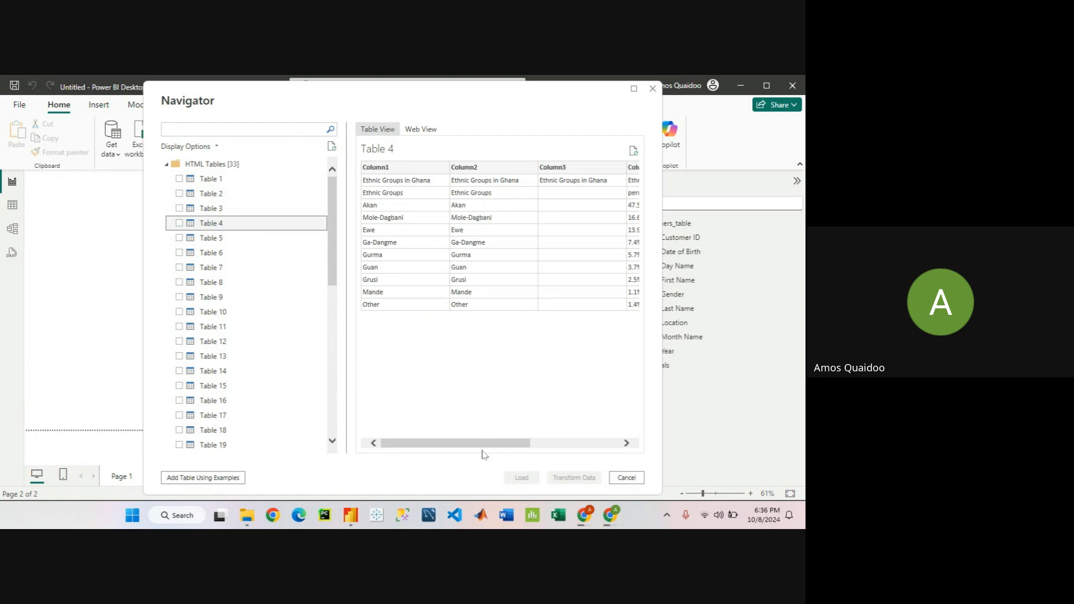
pyautogui.moveTo(480, 444); pyautogui.dragTo(346, 445)
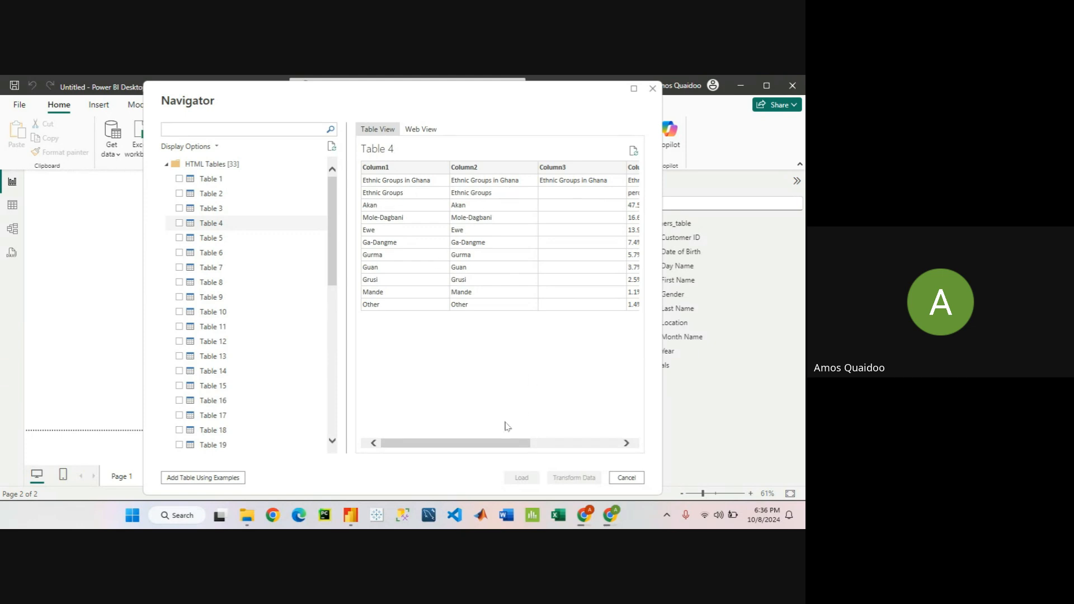
pyautogui.moveTo(498, 445); pyautogui.dragTo(542, 448)
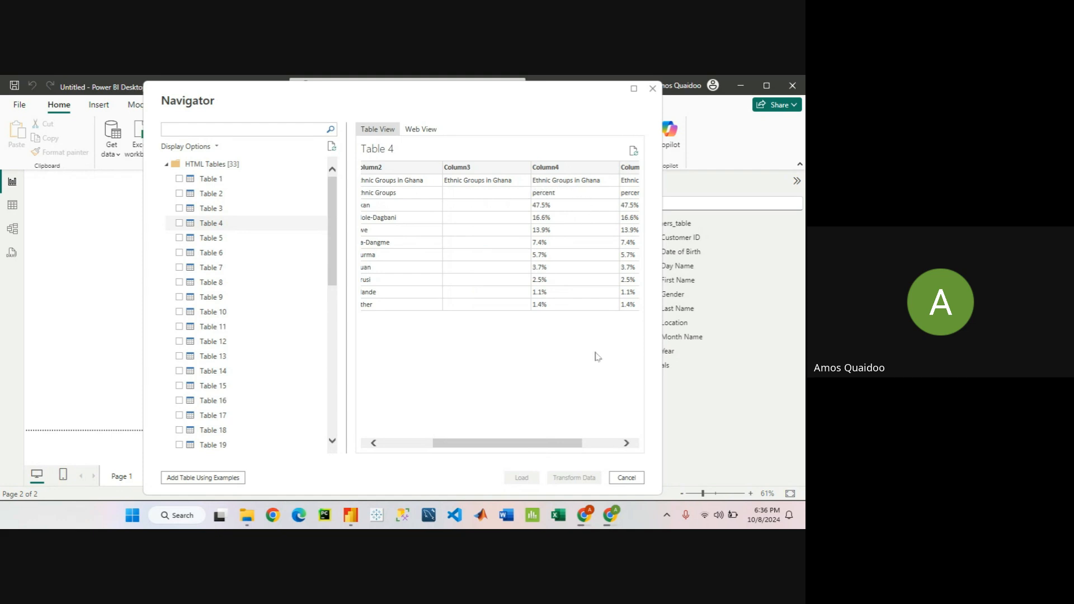
pyautogui.moveTo(571, 444); pyautogui.dragTo(609, 444)
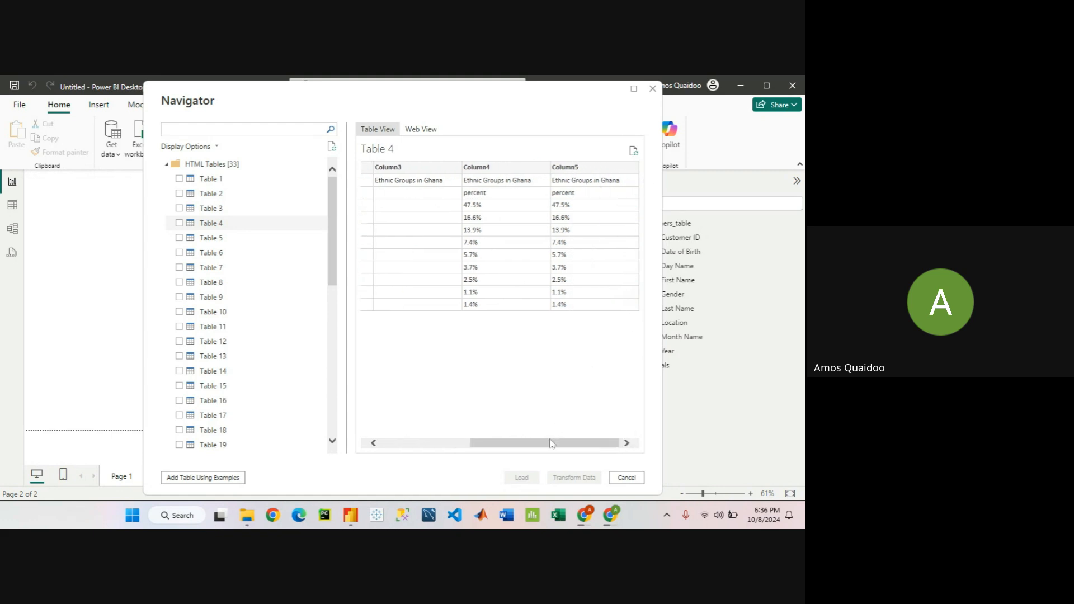
pyautogui.moveTo(551, 445); pyautogui.dragTo(500, 445)
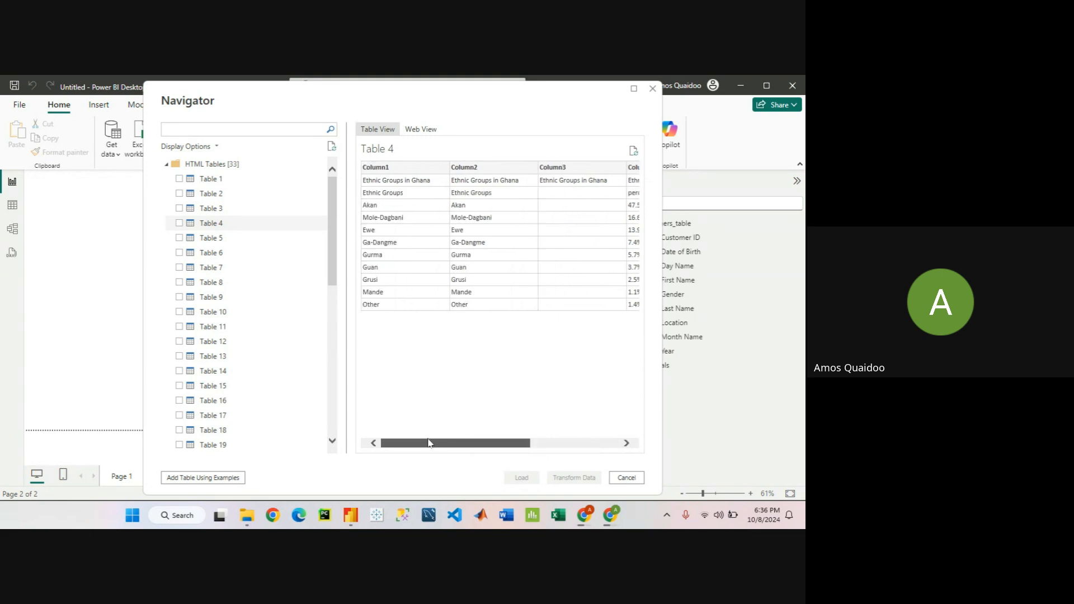
pyautogui.click(233, 240)
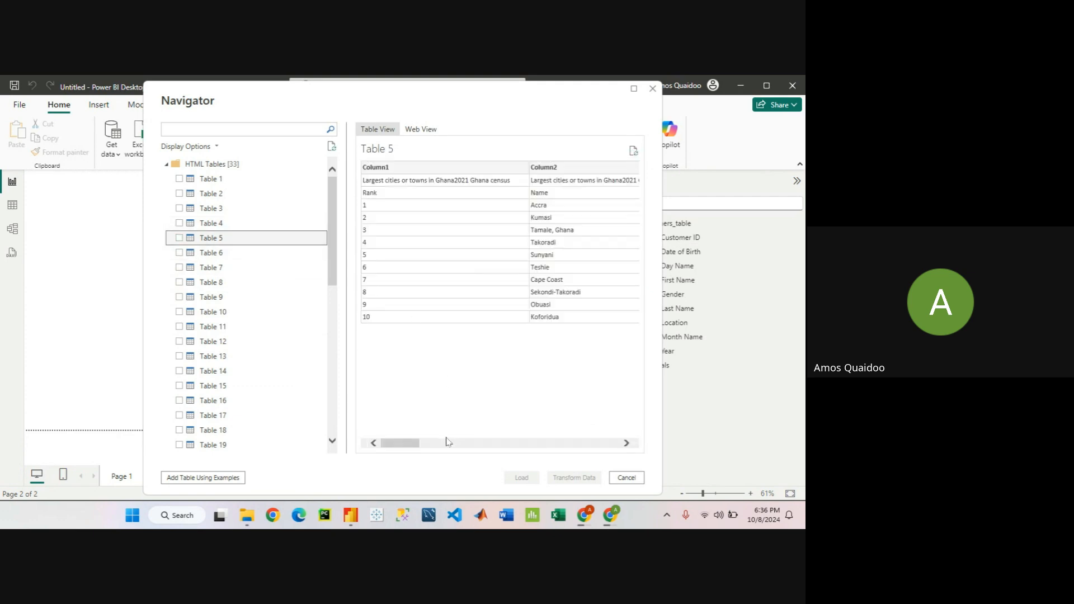
pyautogui.moveTo(414, 443); pyautogui.dragTo(425, 392)
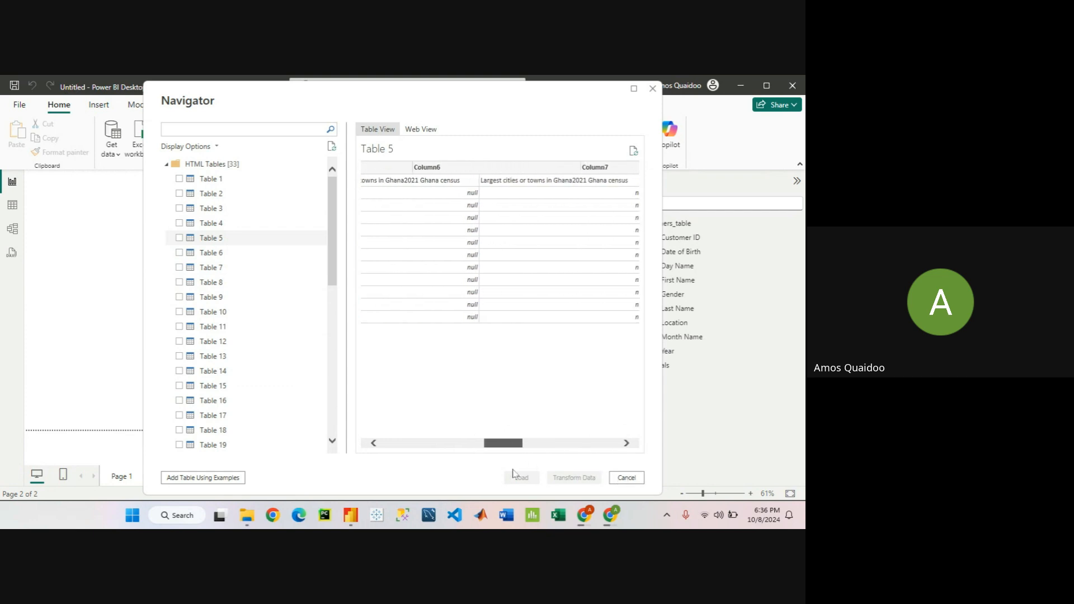
# - Select Table 4, the ethnic groups table, and load it into the report
pyautogui.click(226, 223)
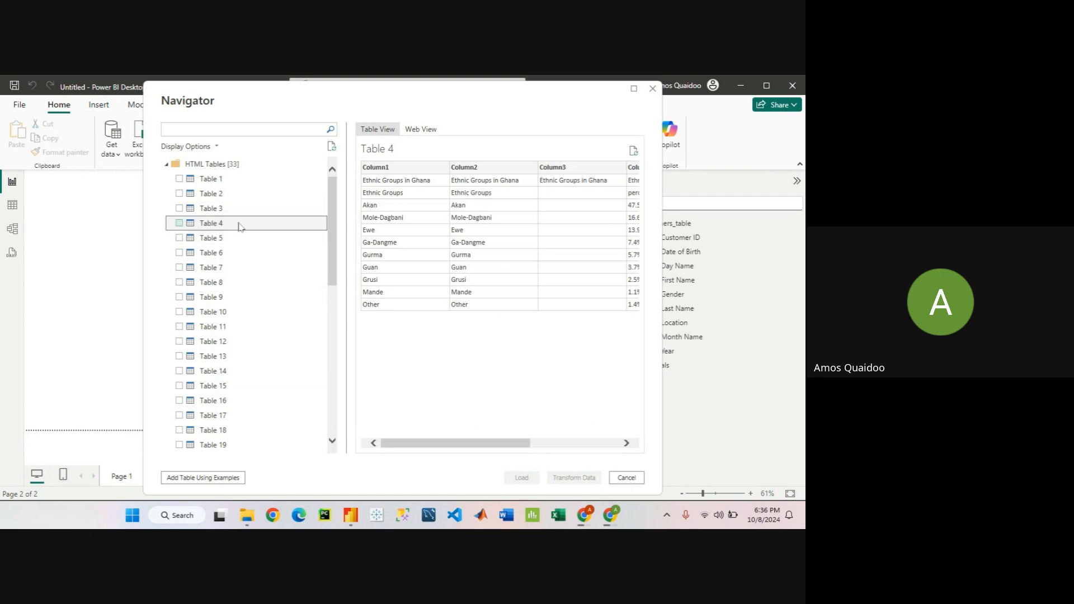
pyautogui.click(180, 224)
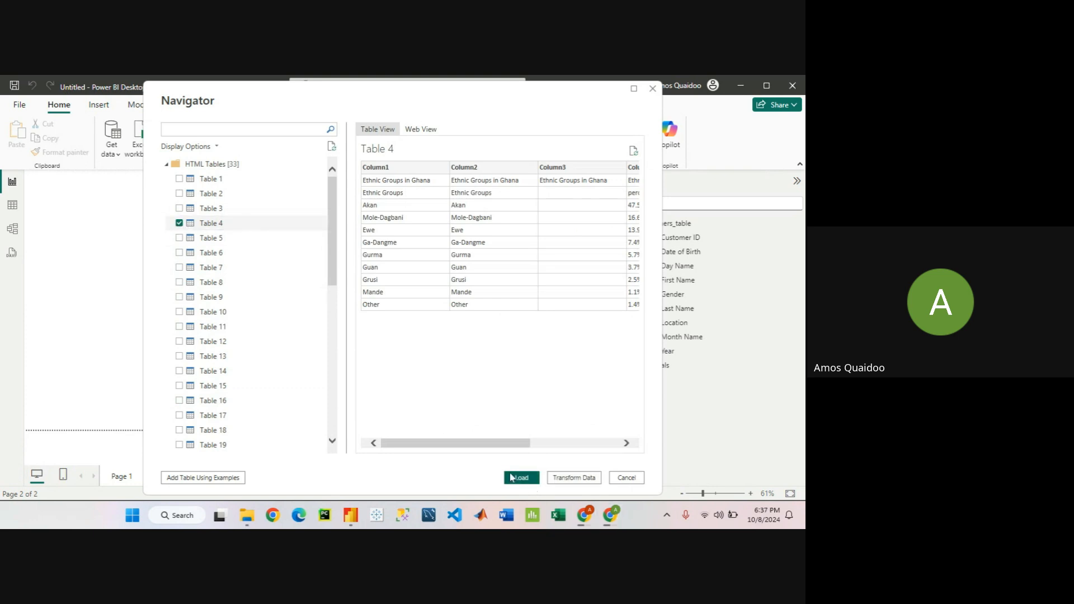
pyautogui.click(511, 477)
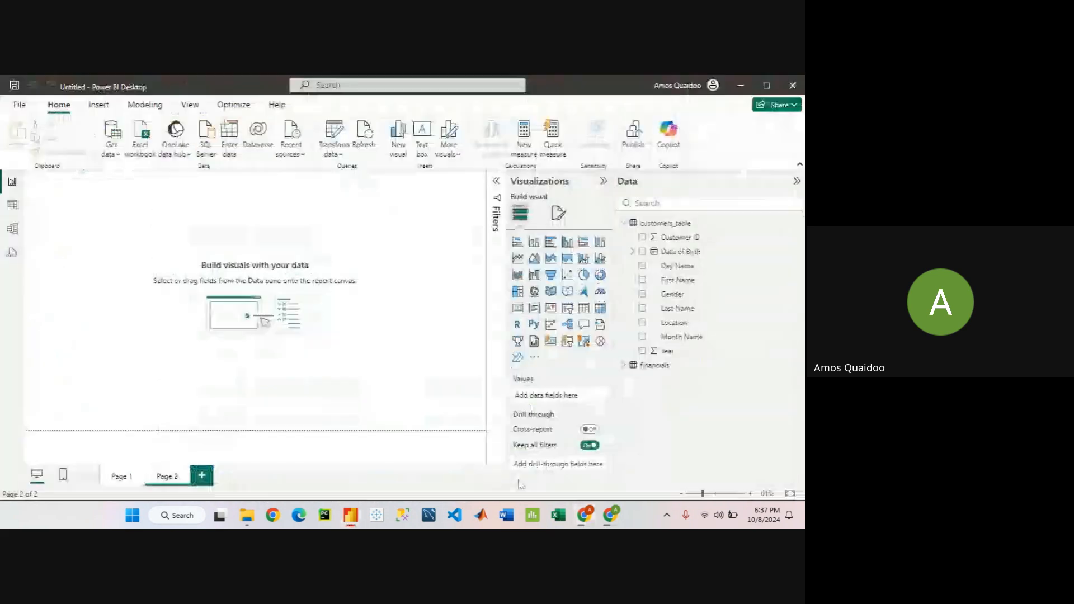
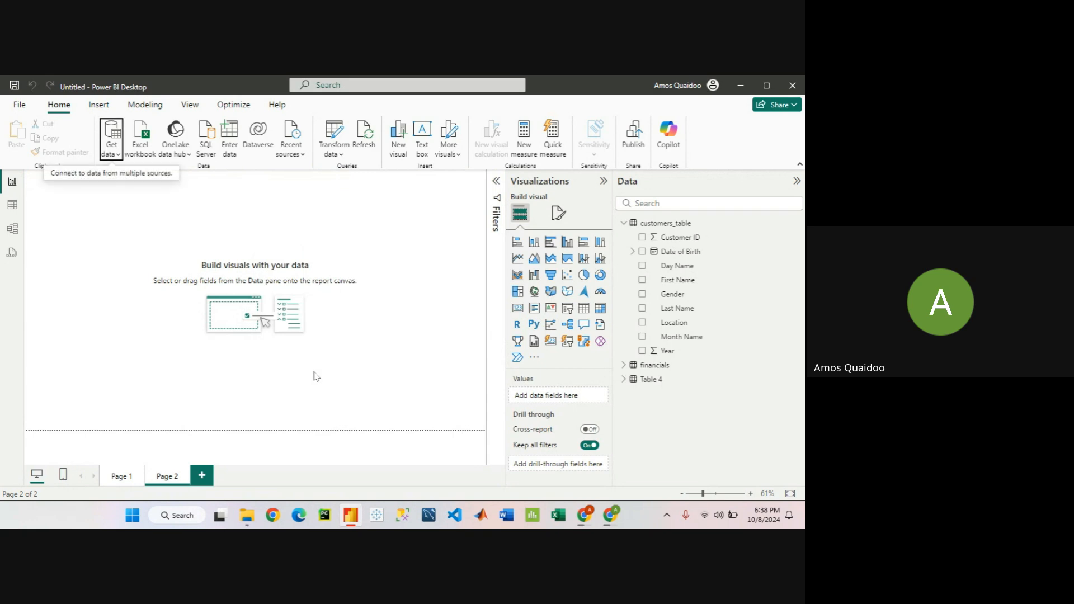
# - Collapse customers_table, expand Table 4 to check its columns, and display Table 4's rows in Table view
pyautogui.click(625, 227)
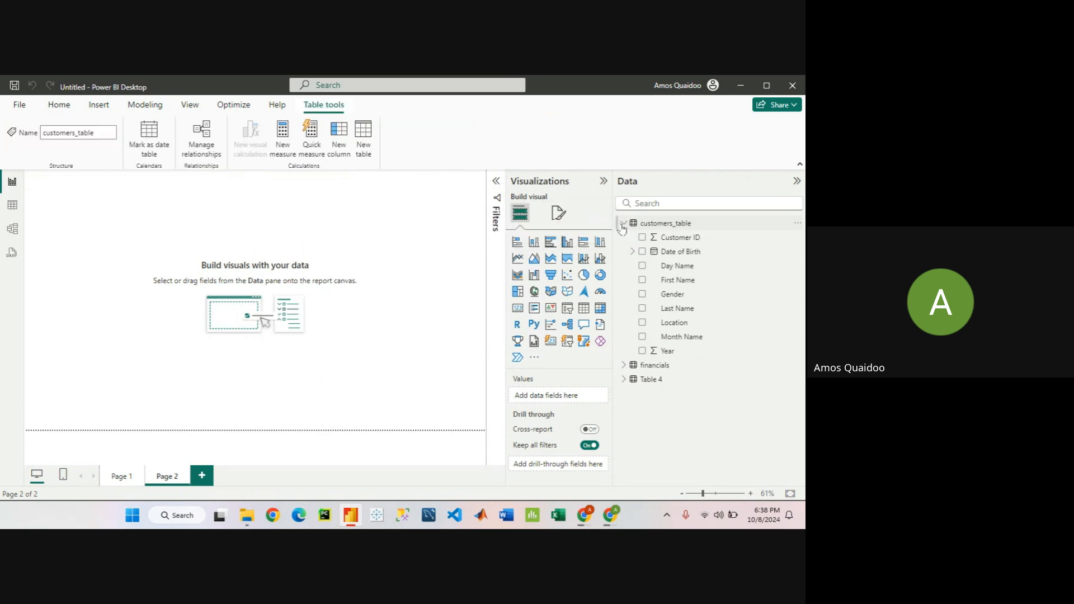
pyautogui.click(625, 224)
pyautogui.click(650, 256)
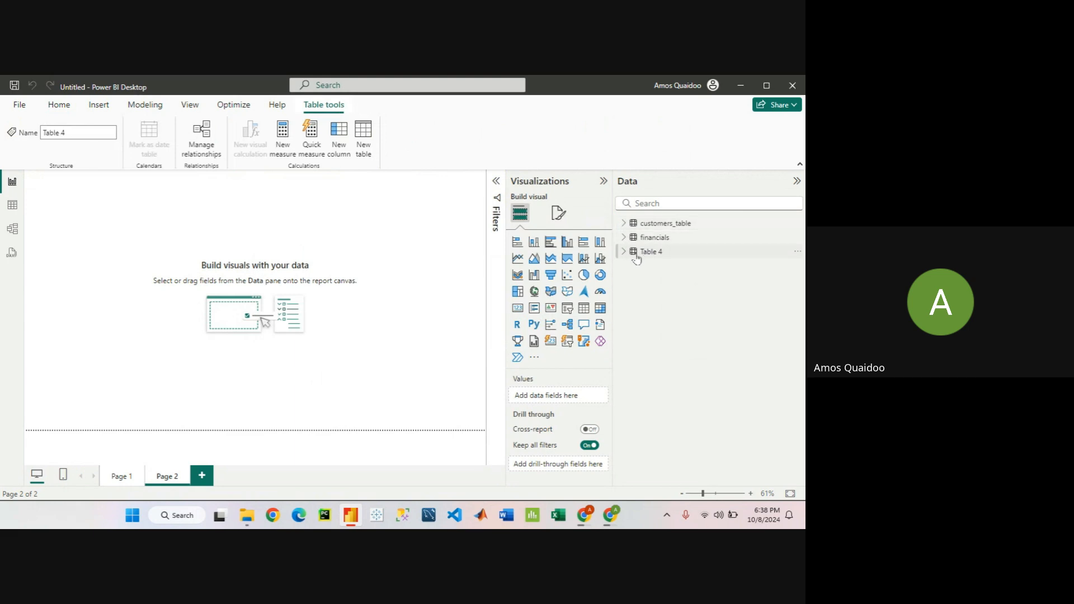
pyautogui.click(624, 251)
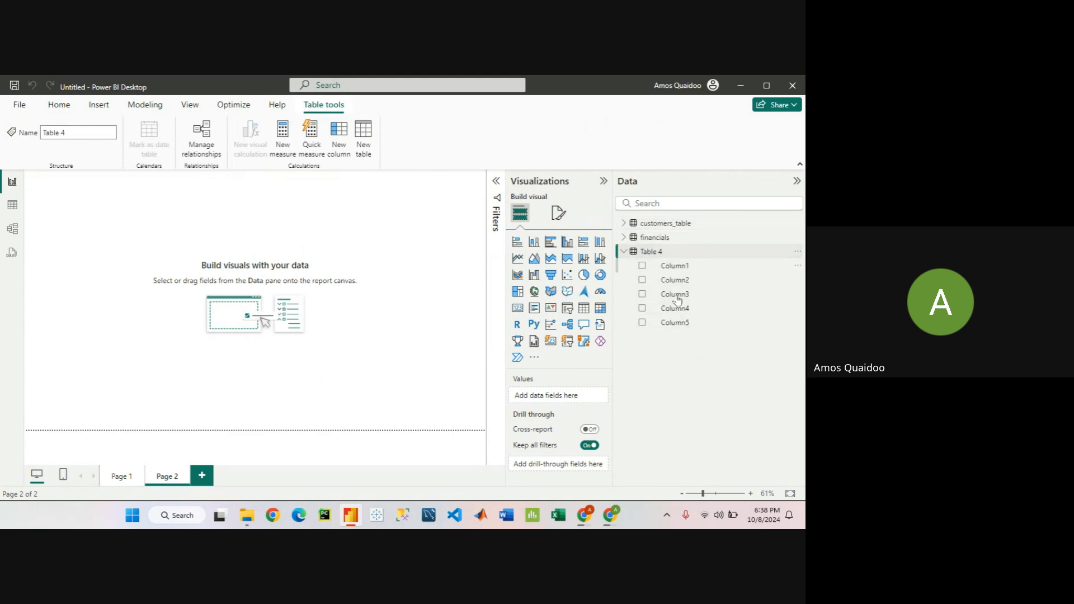
pyautogui.click(11, 208)
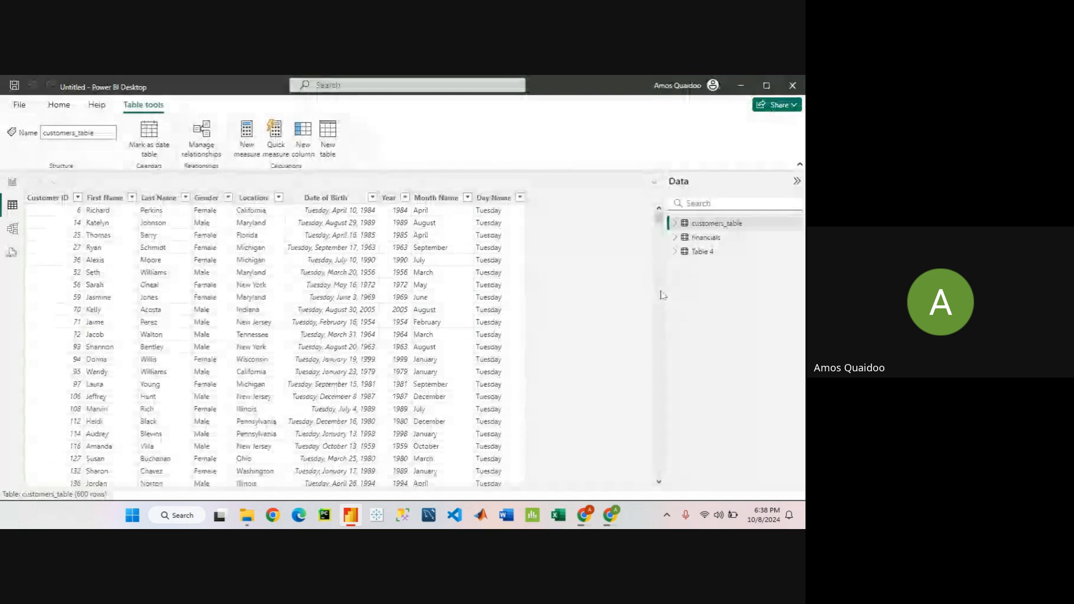
pyautogui.click(703, 252)
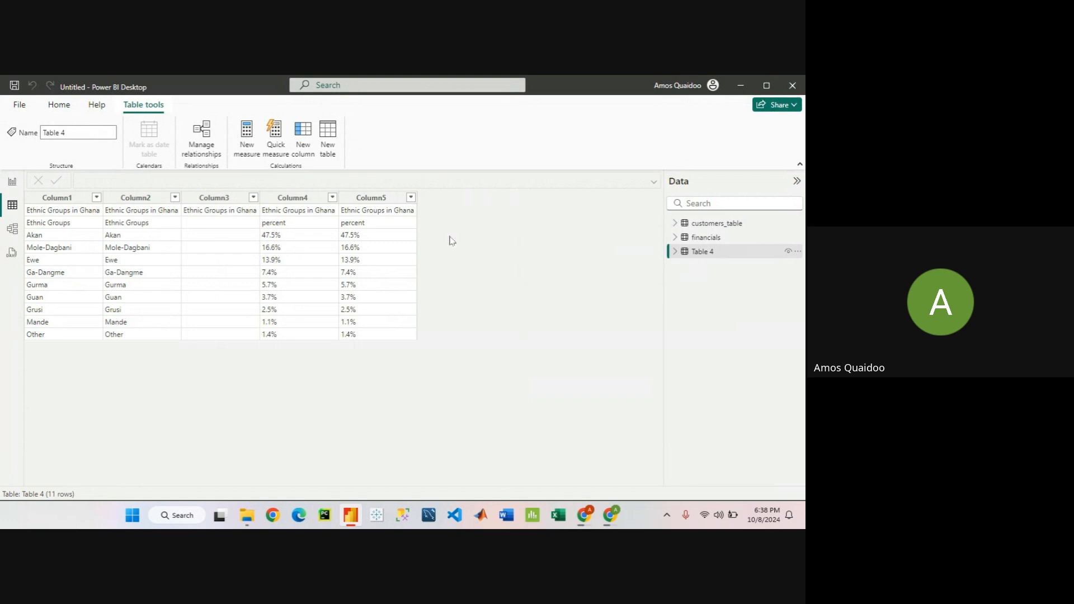
# - Open the Power Query Editor to transform the data and display the Table 4 query
pyautogui.click(57, 199)
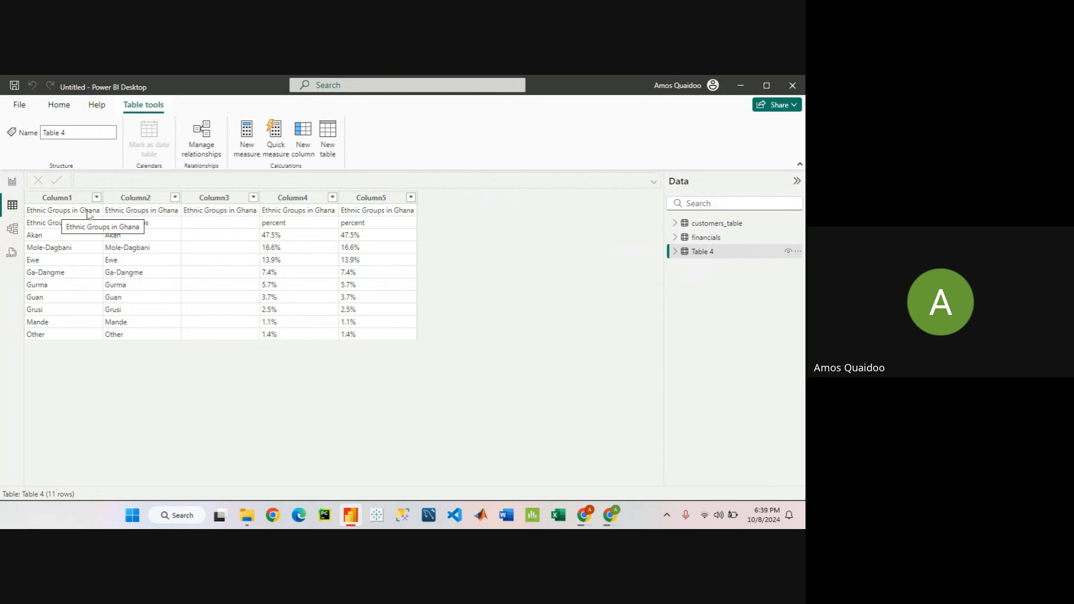
pyautogui.click(59, 199)
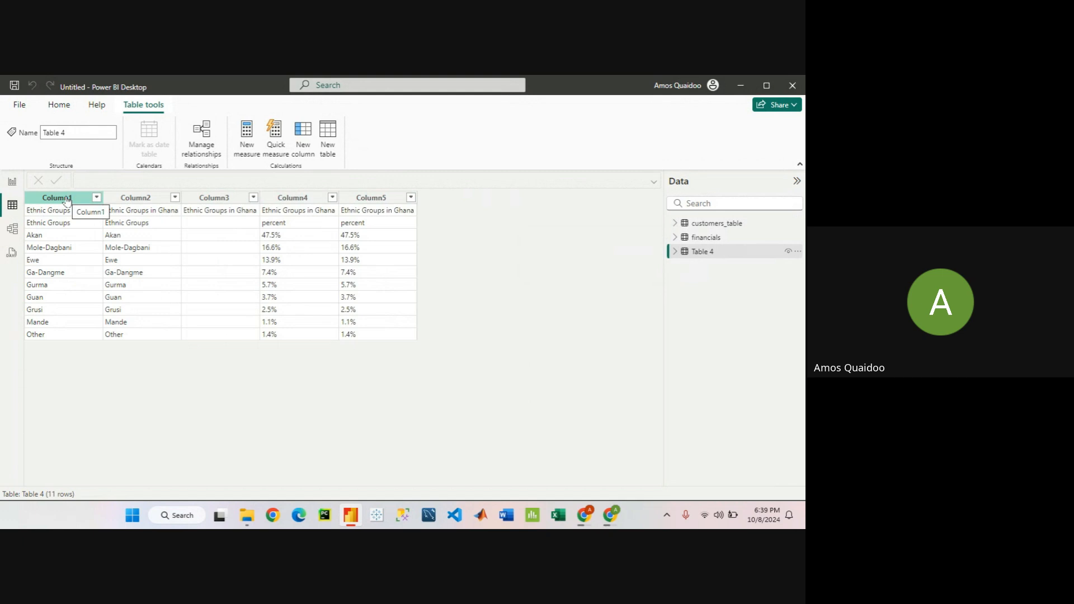
pyautogui.click(56, 105)
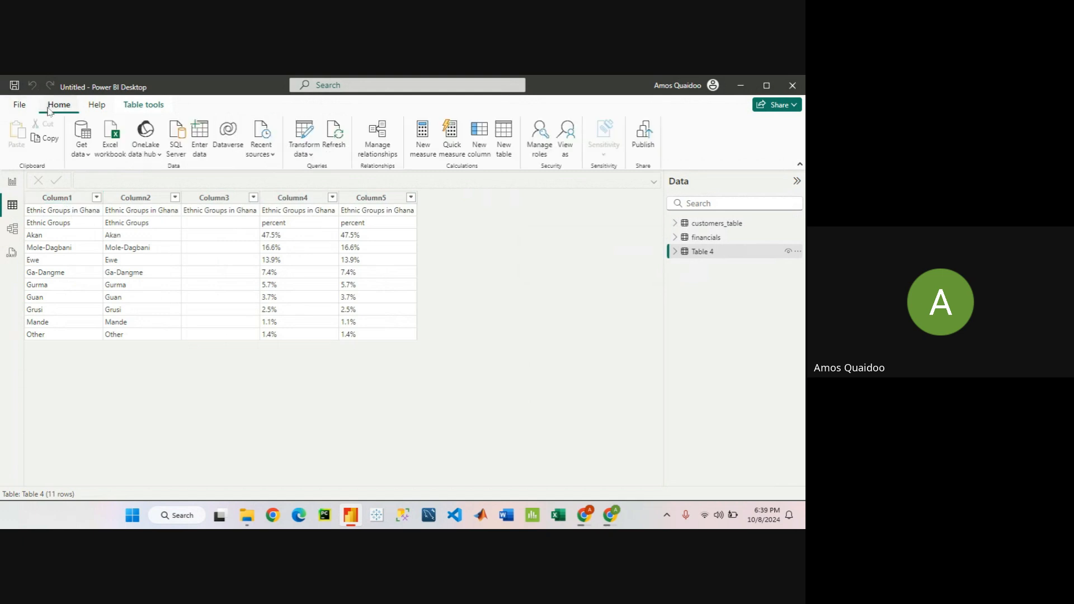
pyautogui.click(307, 154)
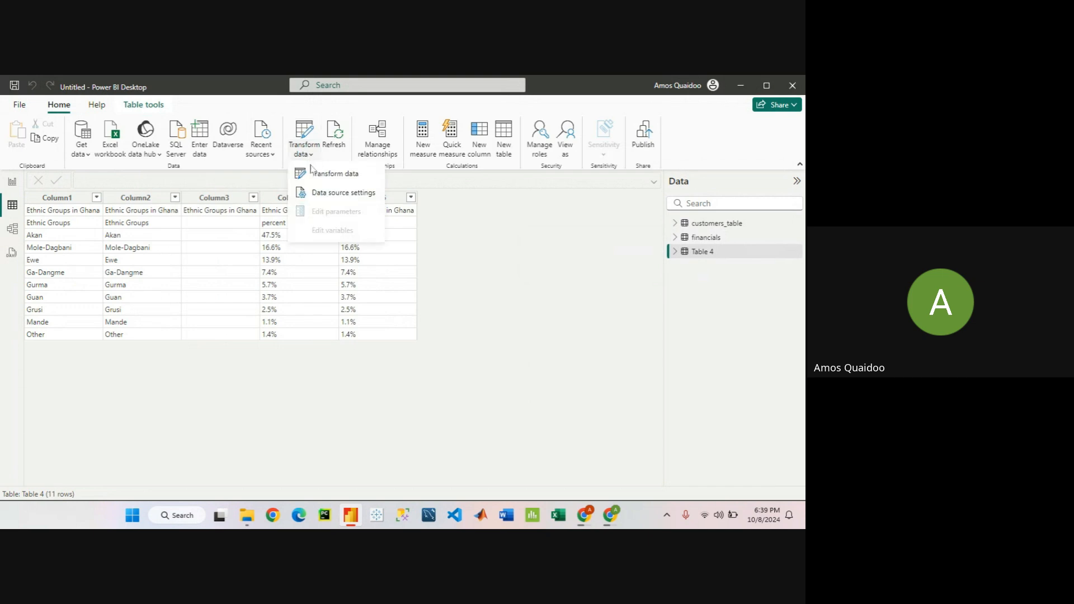
pyautogui.click(359, 176)
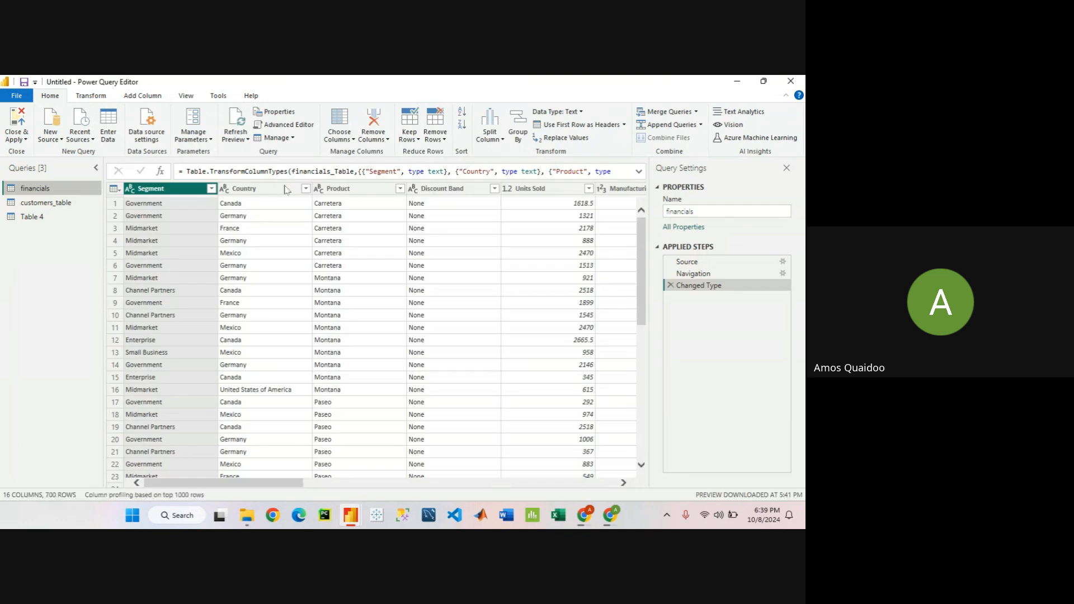
pyautogui.click(38, 222)
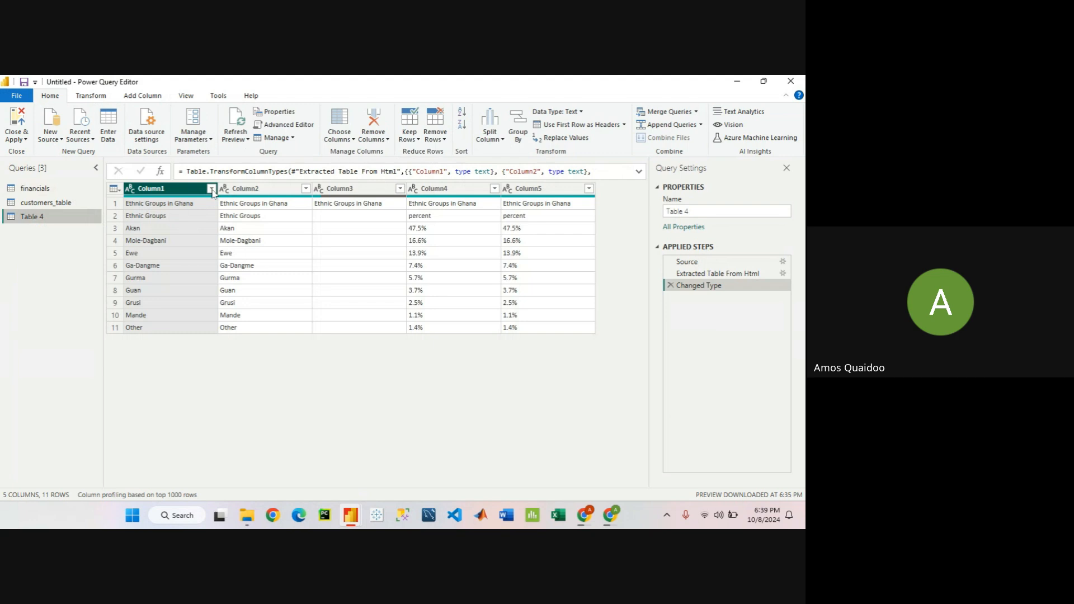
pyautogui.click(212, 189)
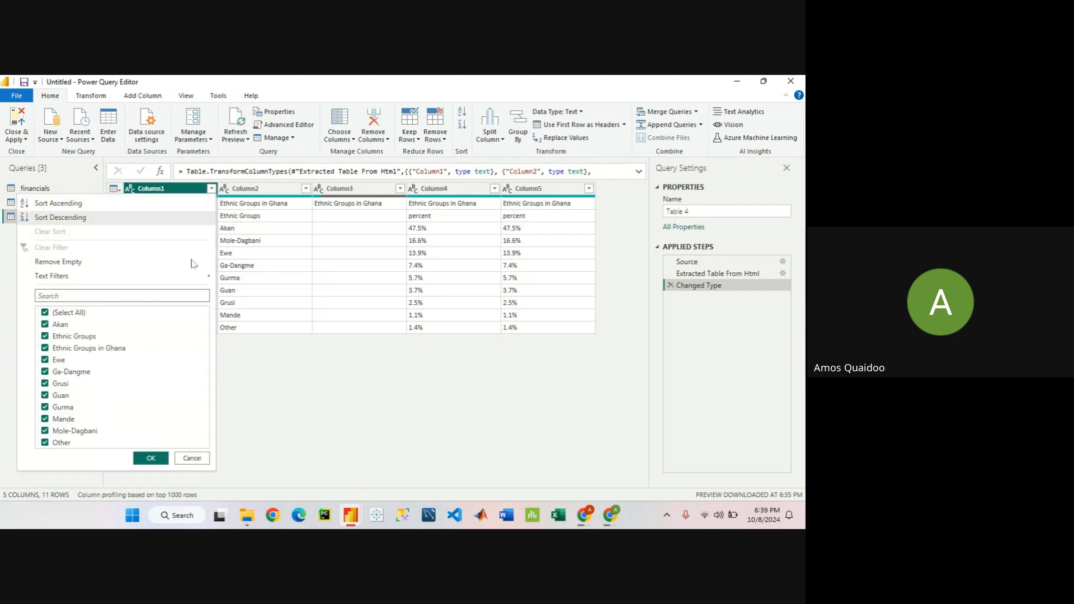
pyautogui.click(308, 394)
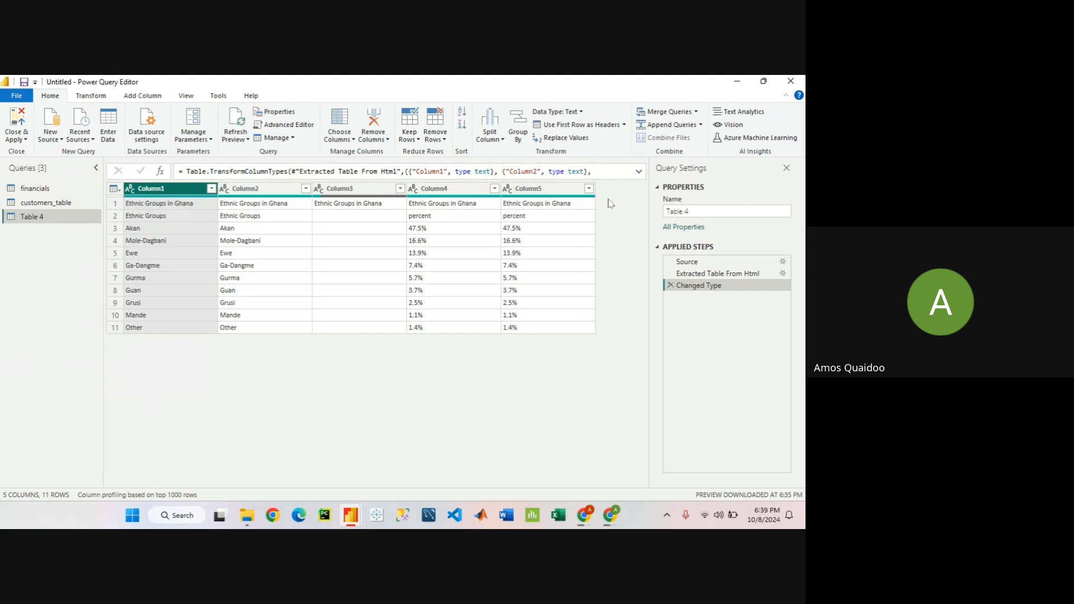
pyautogui.click(211, 189)
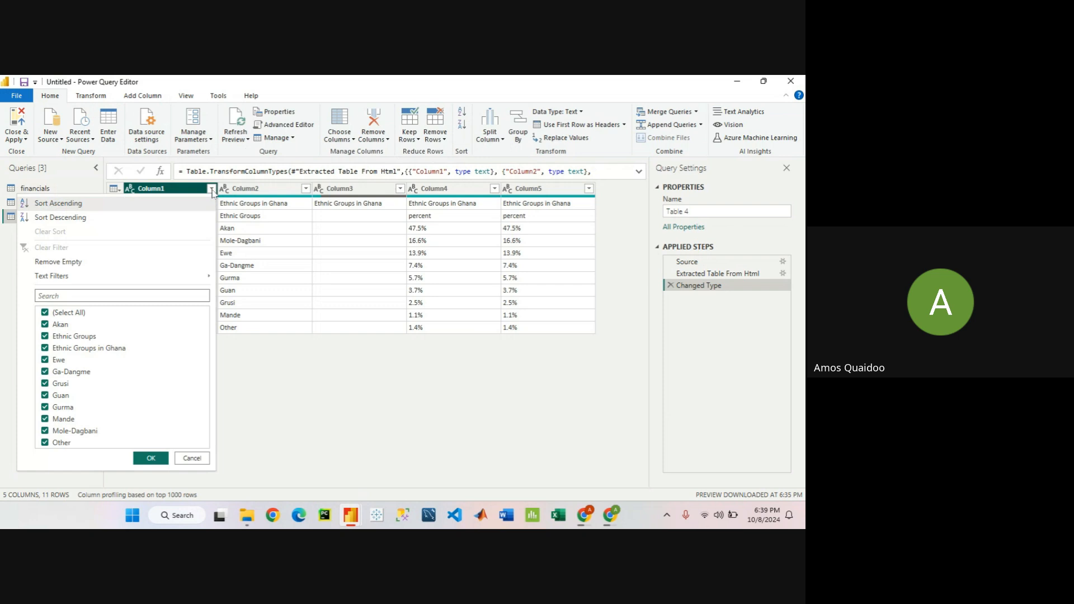
# - Remove the top 1 row from Table 4, the repeated "Ethnic Groups in Ghana" title row
pyautogui.click(444, 141)
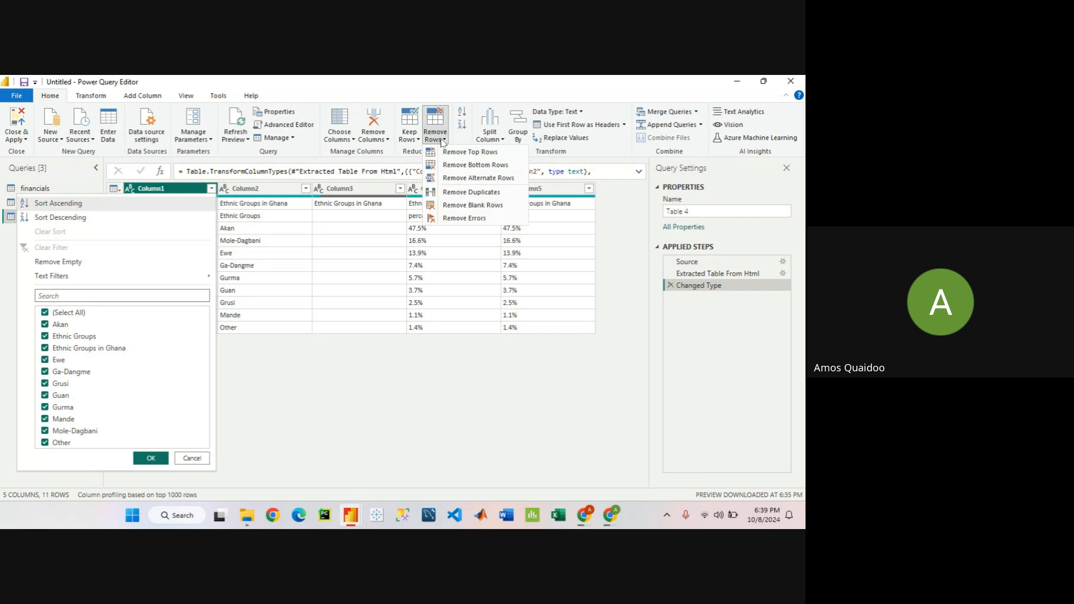
pyautogui.click(467, 152)
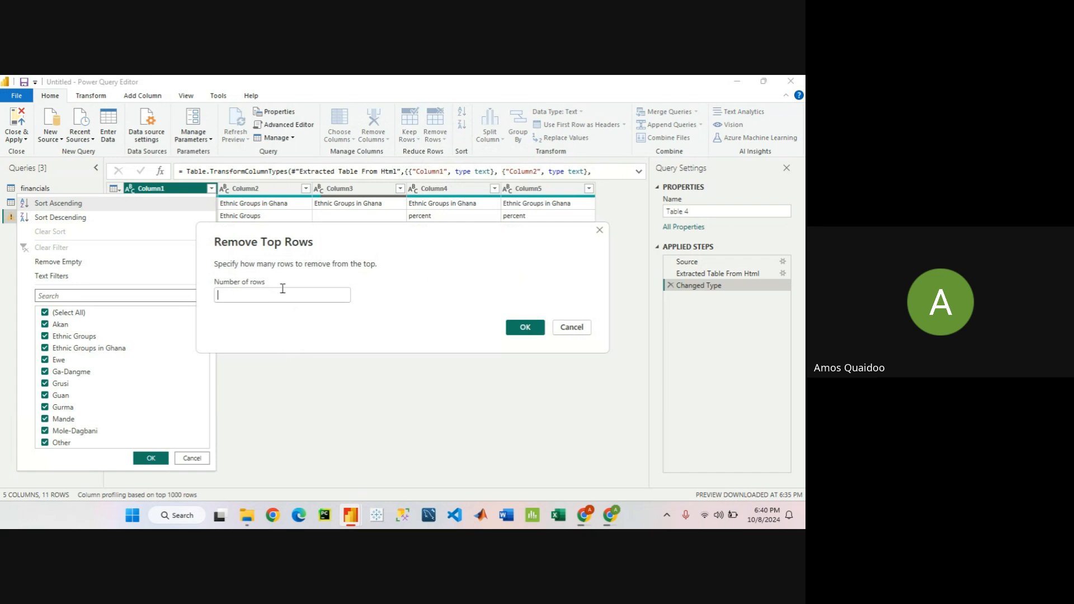
pyautogui.write('1')
pyautogui.click(530, 330)
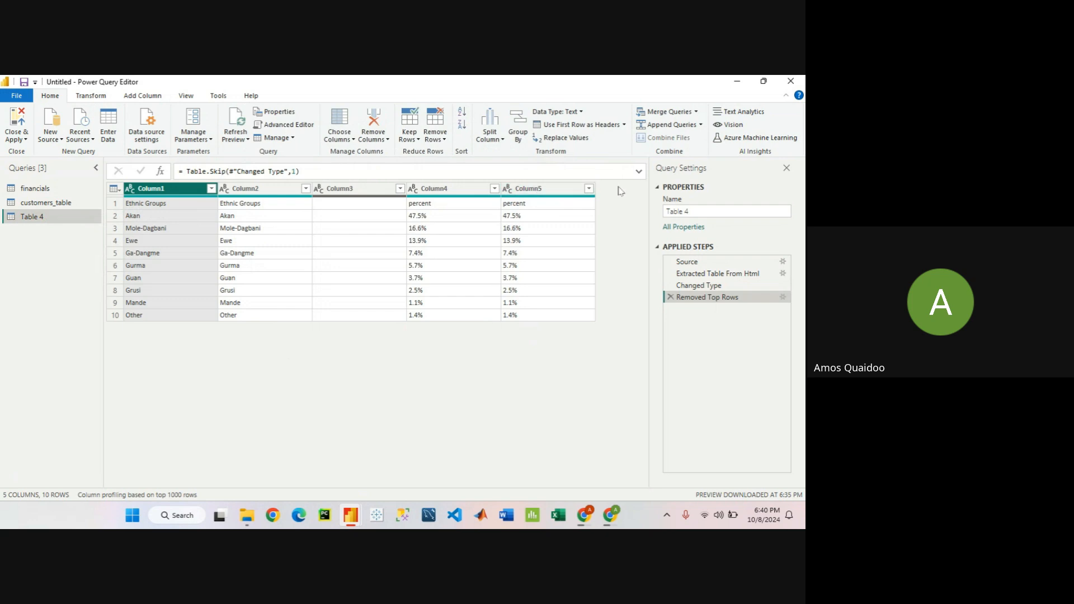
# - Promote the first row of Table 4, containing Ethnic Groups and percent, to column headers
pyautogui.click(155, 205)
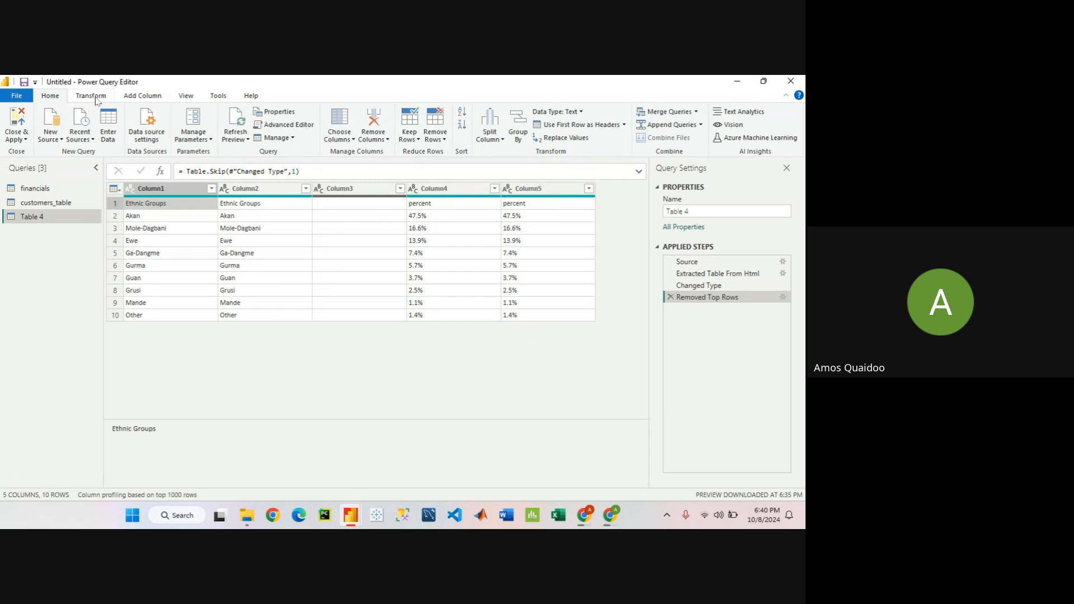
pyautogui.click(95, 97)
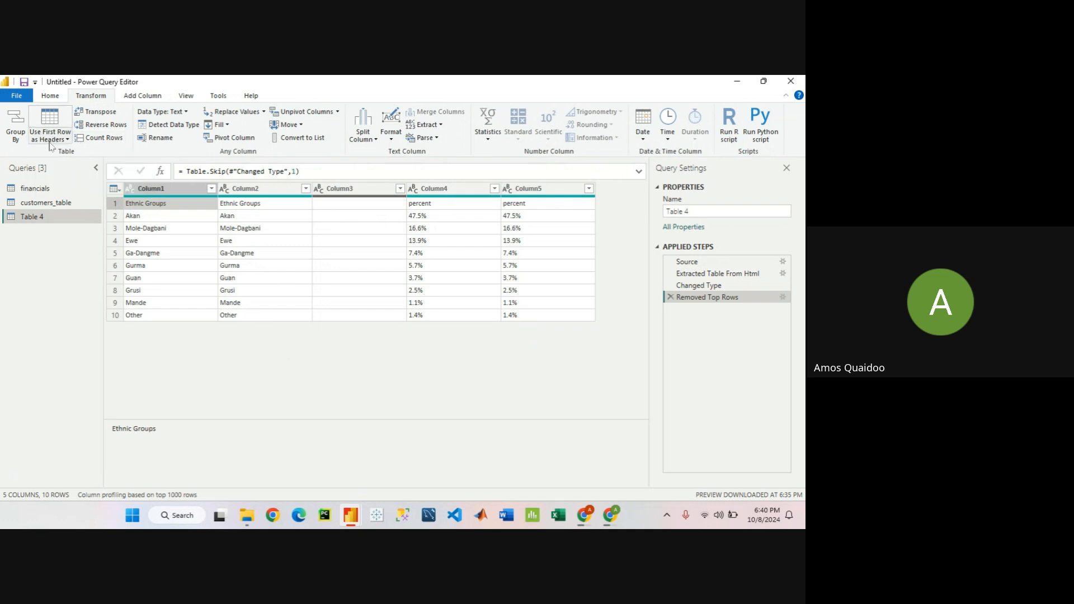
pyautogui.click(56, 117)
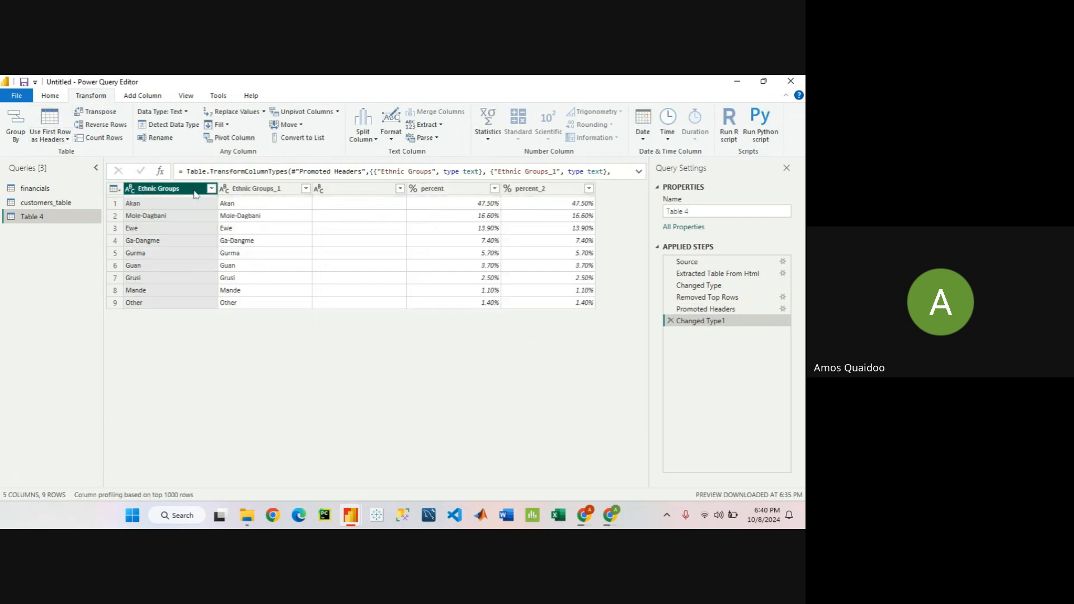
# - Remove the blank unnamed column between Ethnic Groups_1 and percent in Table 4
pyautogui.click(400, 189)
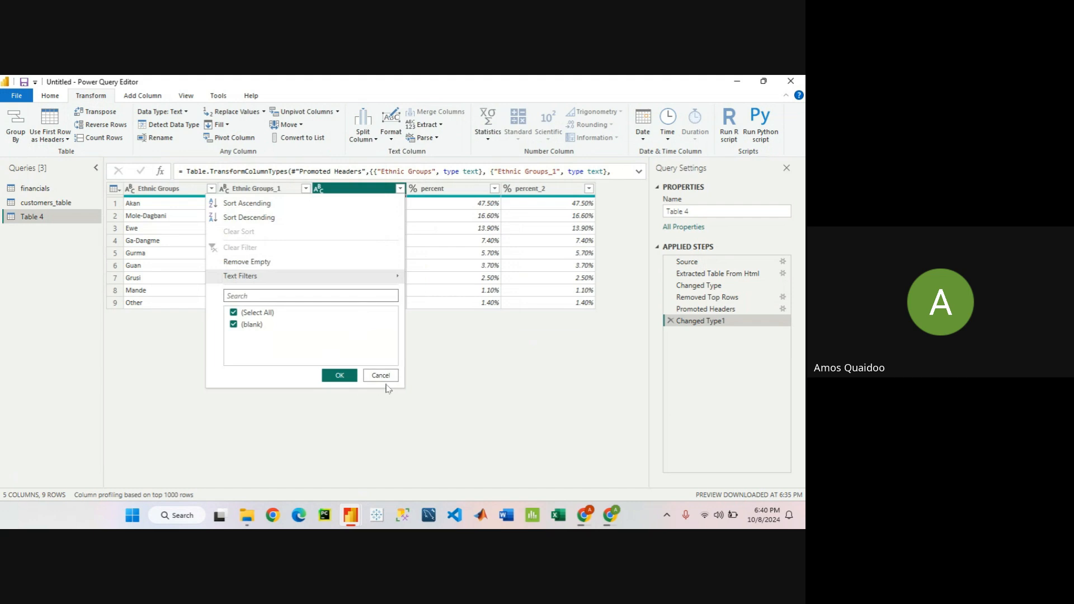
pyautogui.click(373, 188)
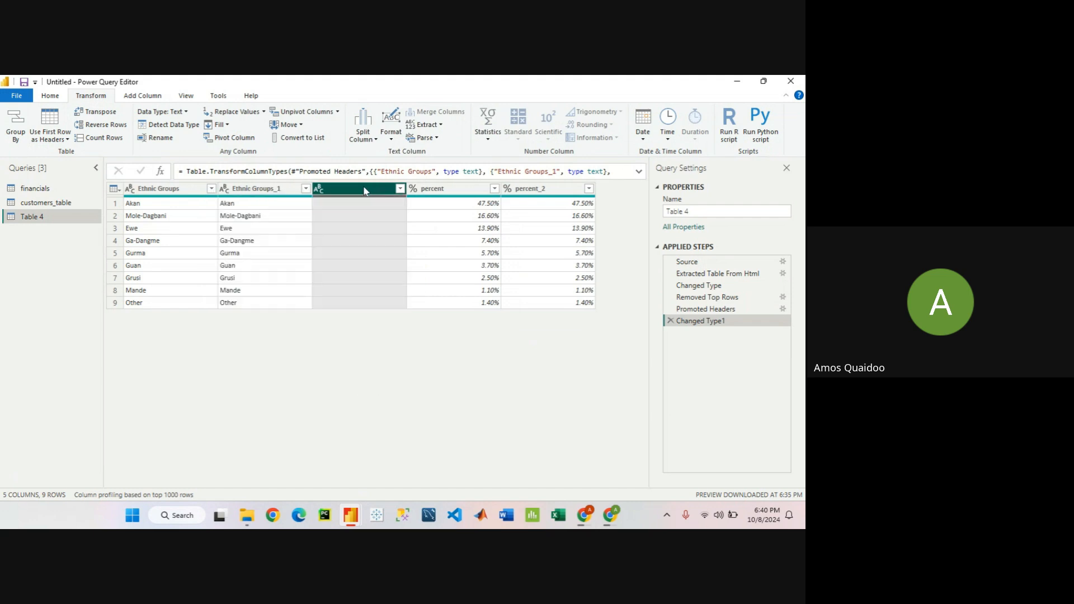
pyautogui.rightClick(364, 190)
pyautogui.rightClick(355, 192)
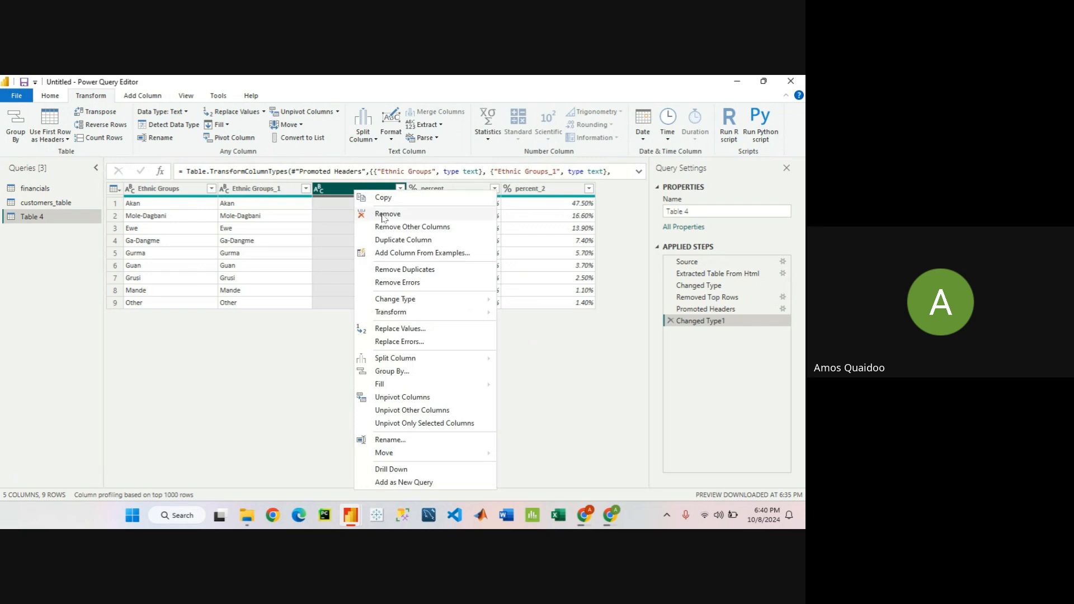
pyautogui.click(402, 216)
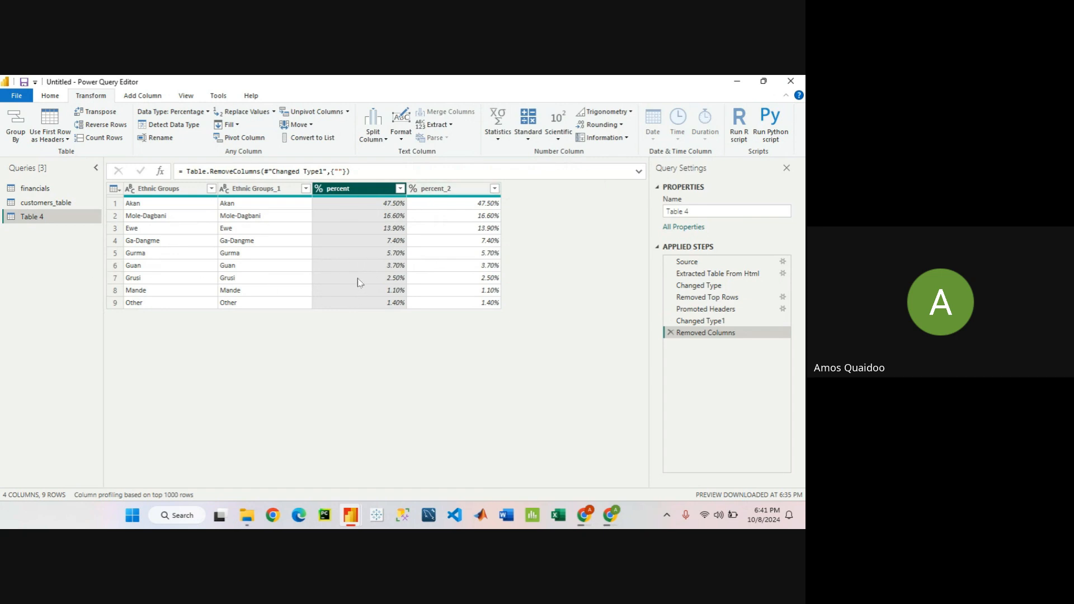
# - Close the Power Query Editor and apply the Table 4 changes to the data model
pyautogui.click(52, 96)
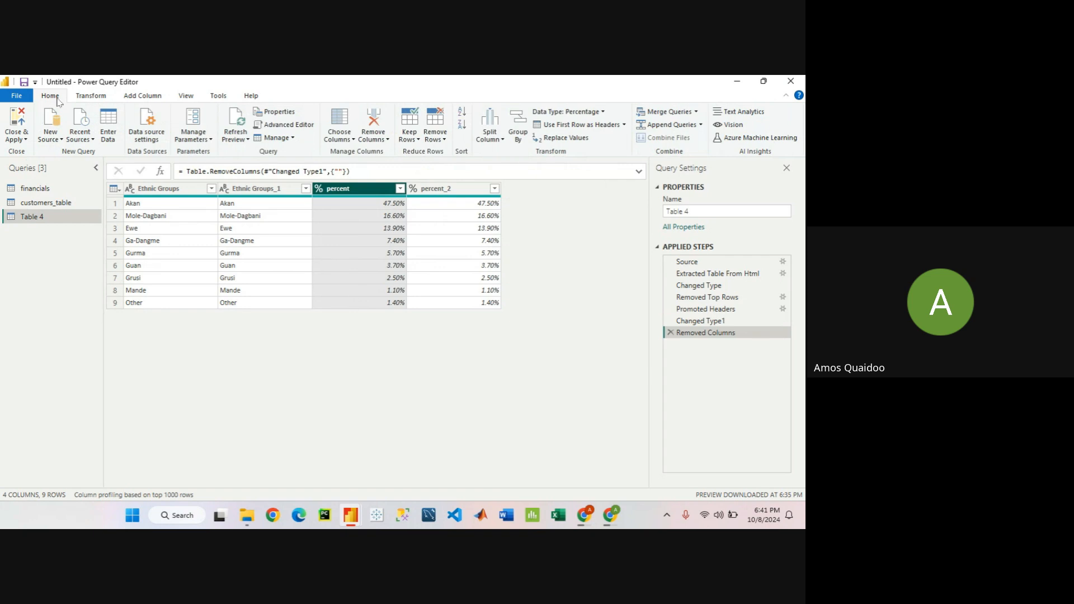
pyautogui.click(19, 117)
pyautogui.click(17, 119)
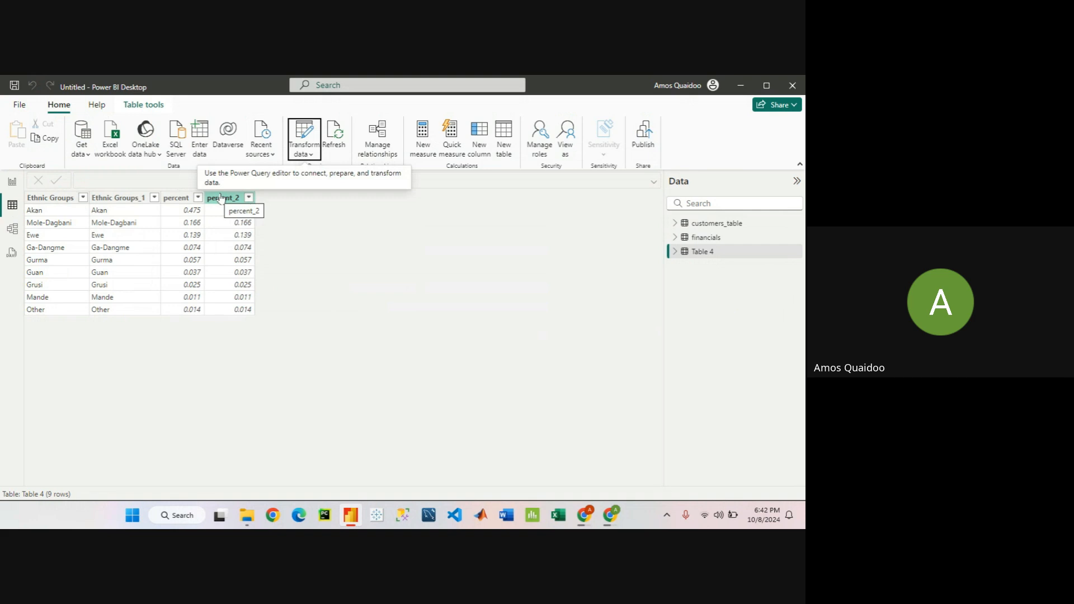
# - Switch to Report view briefly, and return to Table view to look over Table 4's cleaned rows
pyautogui.click(15, 188)
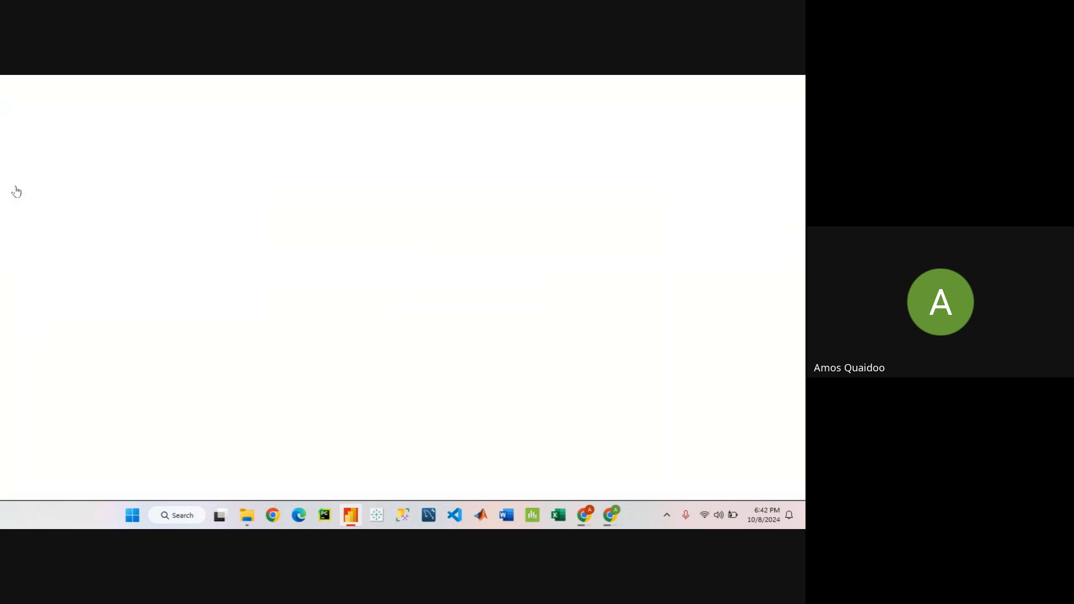
pyautogui.click(12, 205)
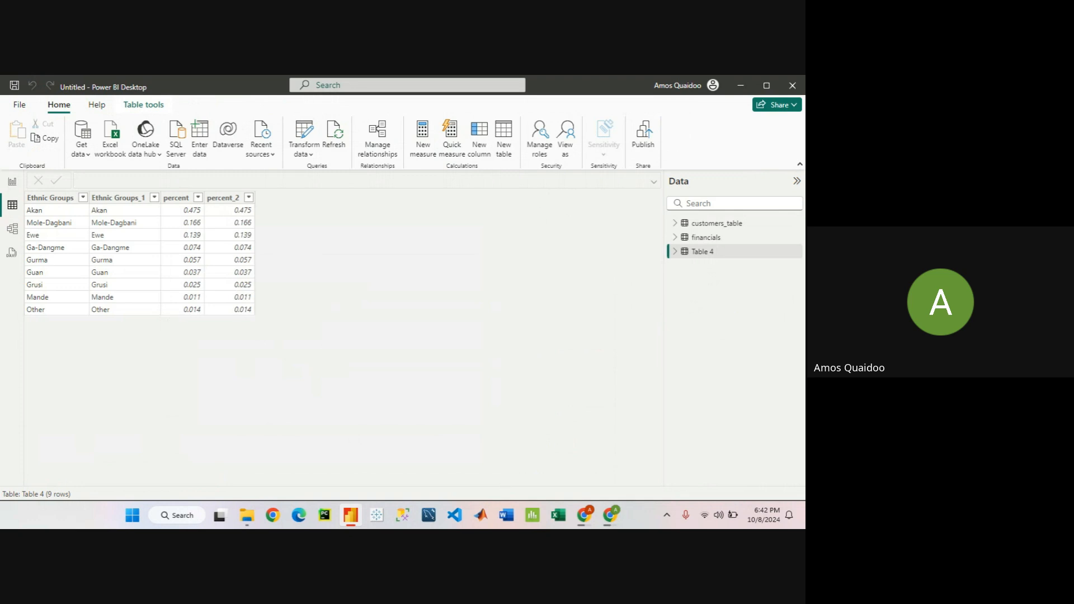
pyautogui.hotkey('alt', 'Tab')
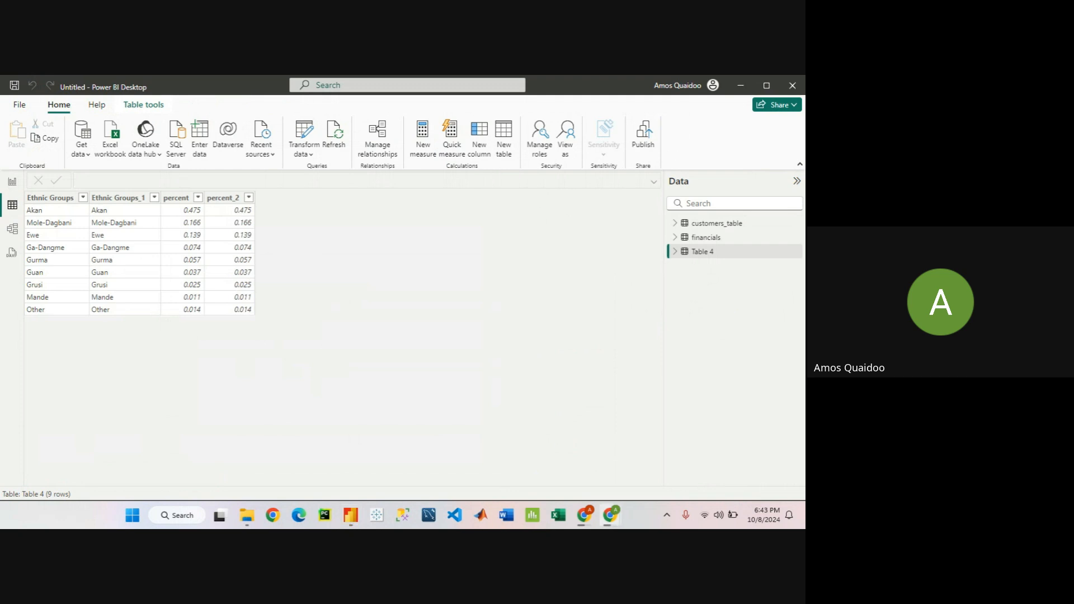